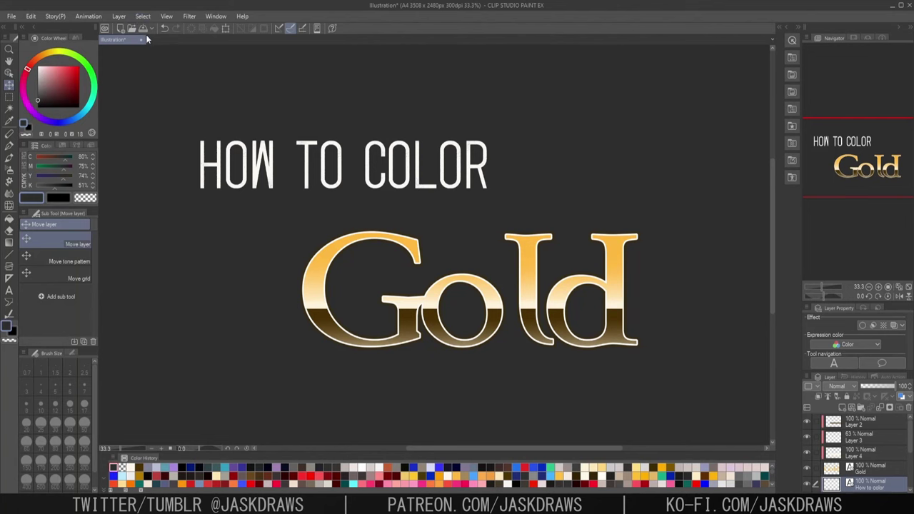
- Open the karna alter illustration and examine the finished gold leg armour up close
left_click(132, 28)
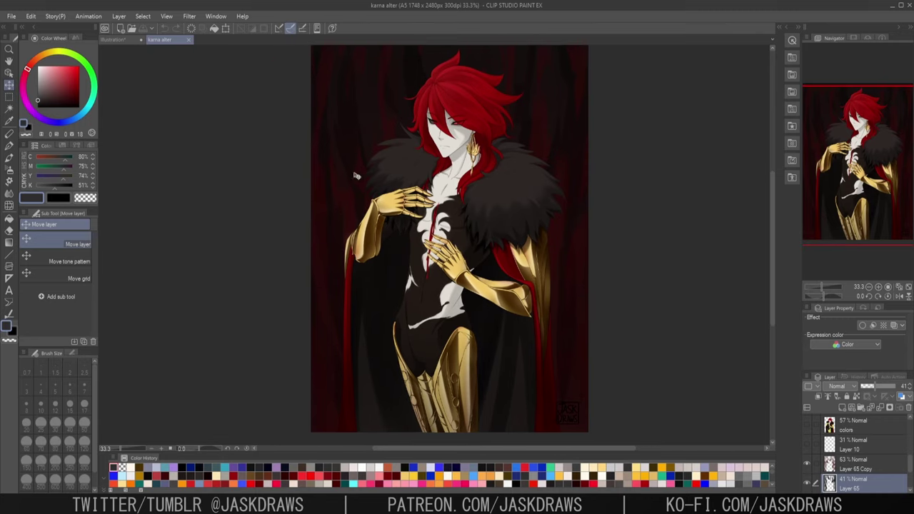
scroll(541, 329, "up", 3)
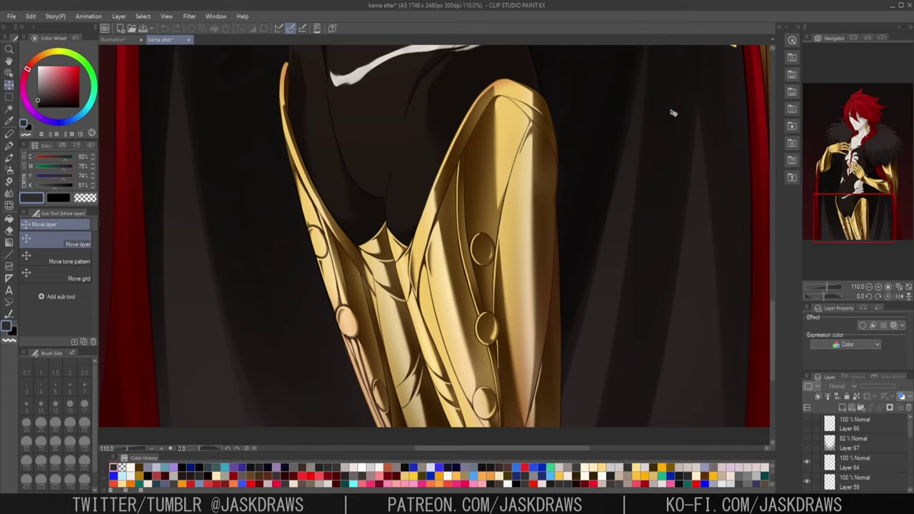
scroll(503, 353, "up", 5)
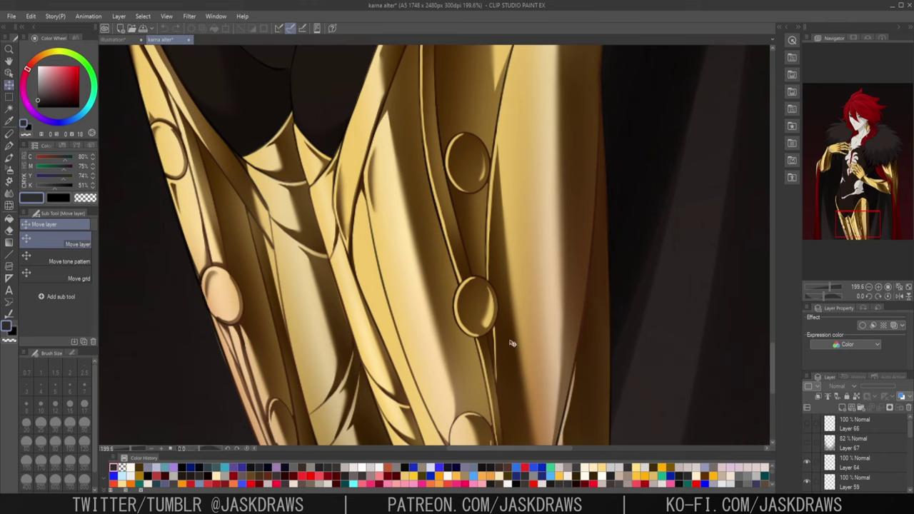
left_click_drag(544, 376, 579, 268)
left_click_drag(580, 303, 575, 379)
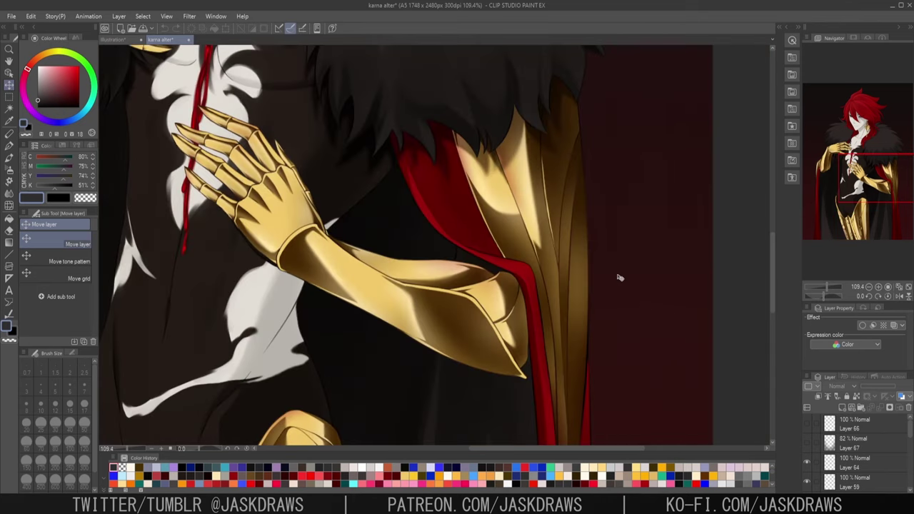
- Examine the shading on the character's gold gauntlets and lotus earring up close
left_click_drag(629, 352, 615, 319)
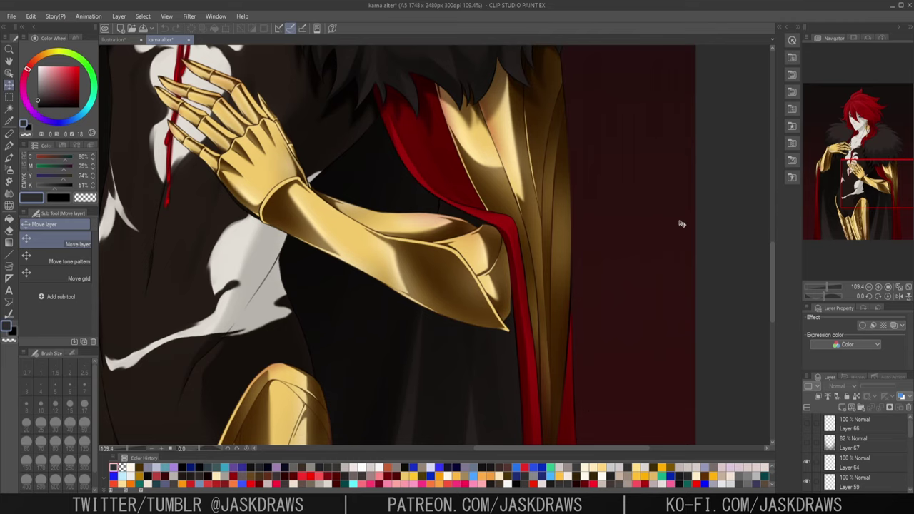
left_click_drag(484, 269, 633, 334)
left_click_drag(379, 174, 459, 276)
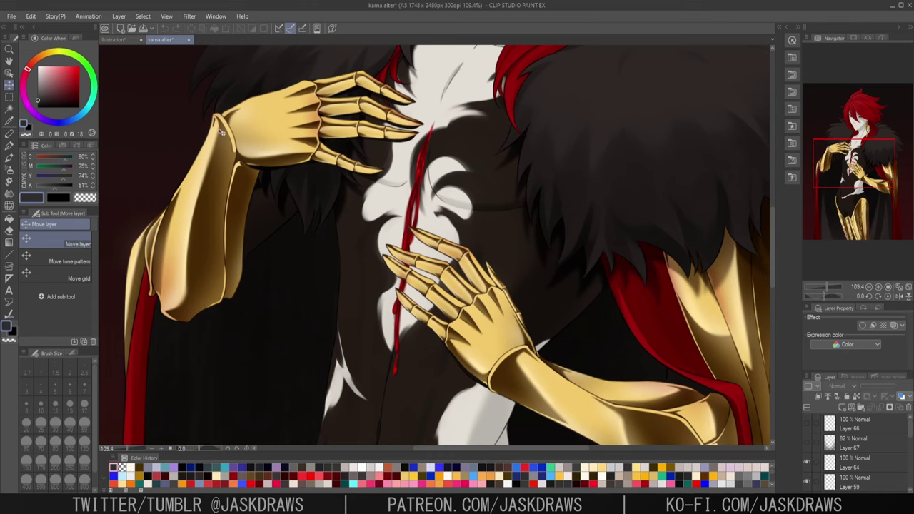
left_click_drag(500, 93, 400, 339)
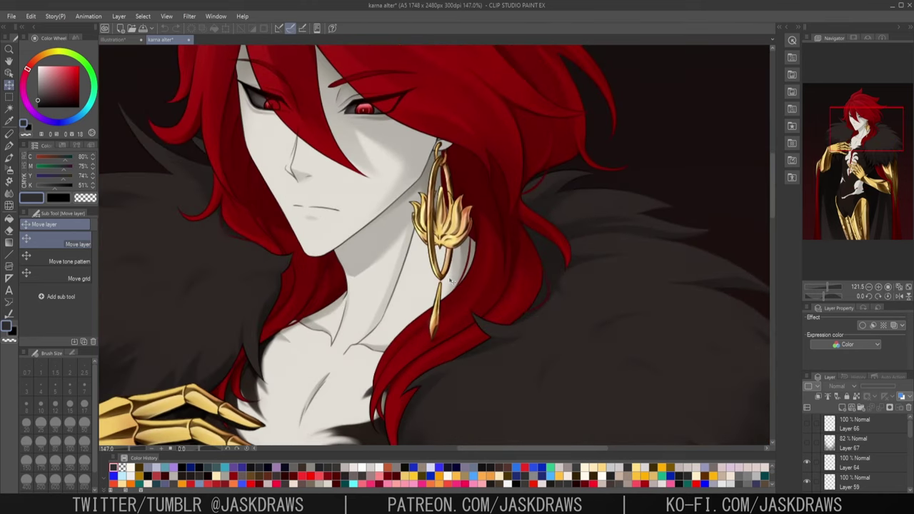
scroll(443, 239, "up", 3)
scroll(536, 255, "up", 2)
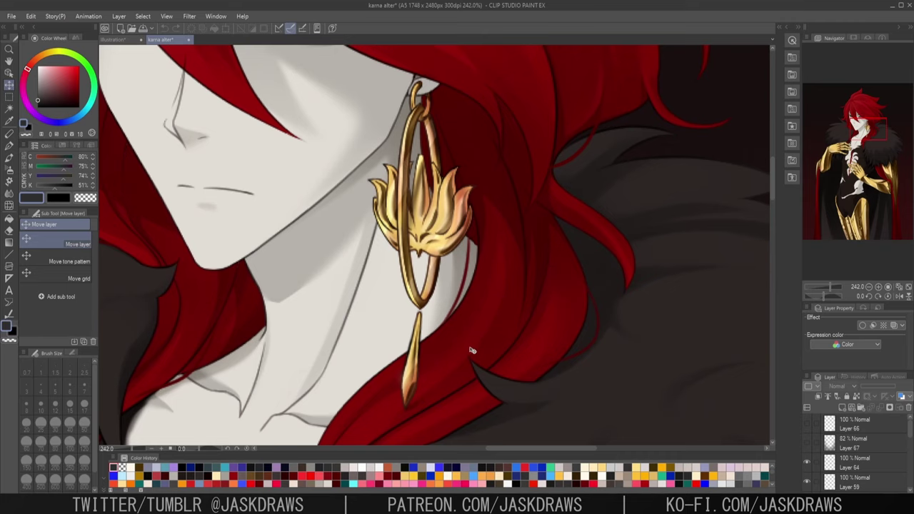
scroll(492, 318, "down", 4)
left_click_drag(580, 413, 592, 319)
left_click_drag(561, 439, 614, 312)
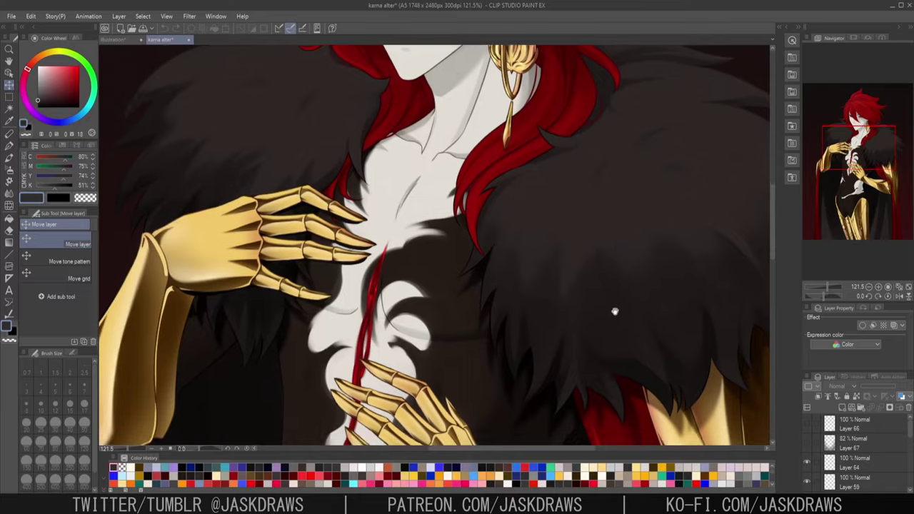
left_click_drag(623, 421, 618, 240)
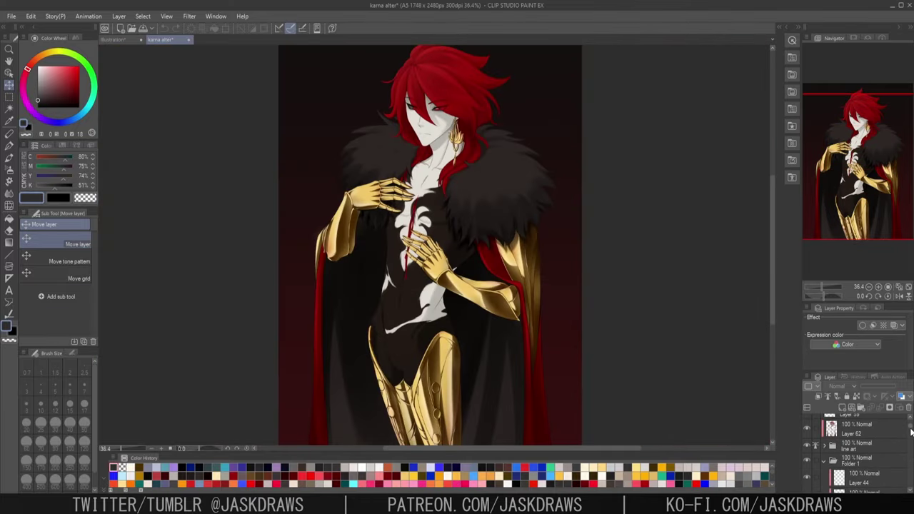
- Look through the illustration's layer stack from the line art down to the Multiply shading layers
scroll(908, 438, "down", 3)
scroll(907, 438, "down", 6)
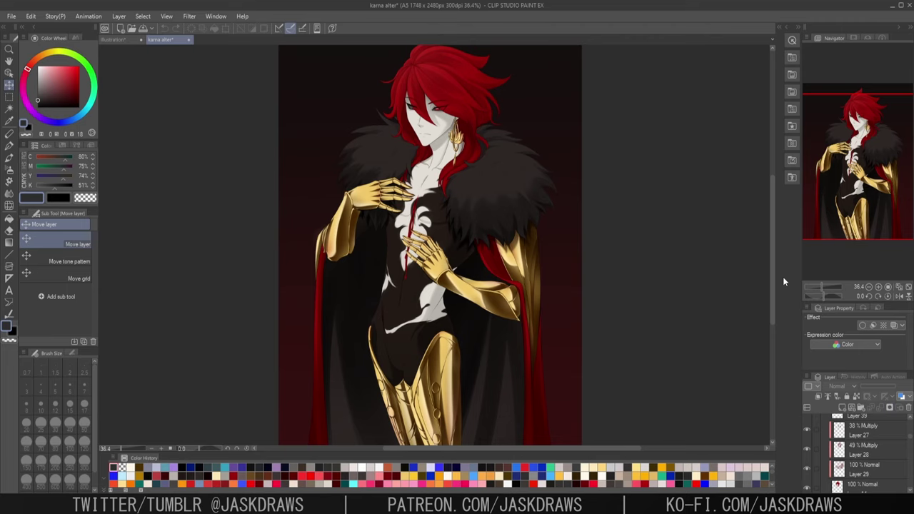
scroll(912, 443, "down", 5)
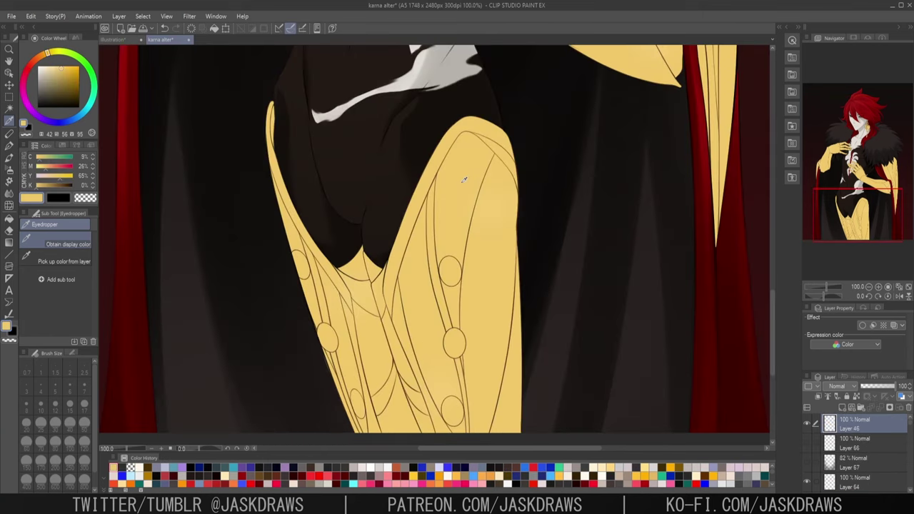
- Paint a gold base-colour swatch beside the leg armour on Layer 46 using the Turnip pen at size 30
key("p")
mouse_move(596, 245)
left_mouse_down()
mouse_move(587, 270)
mouse_move(575, 266)
mouse_move(587, 251)
left_mouse_up()
key("]")
key("]")
key("]")
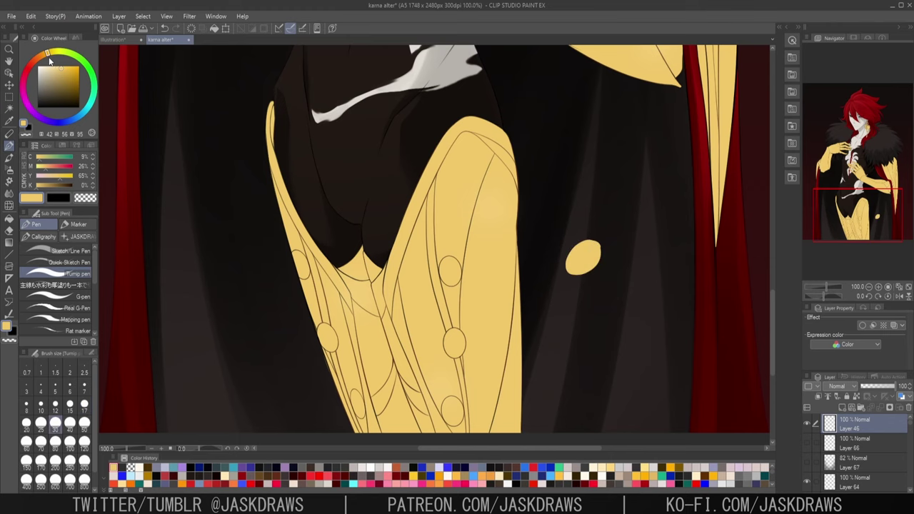
- Mix a dark brown shadow colour at hue 32, saturation 71 and value 21, and paint its swatch overlapping the gold one
left_click_drag(48, 55, 43, 57)
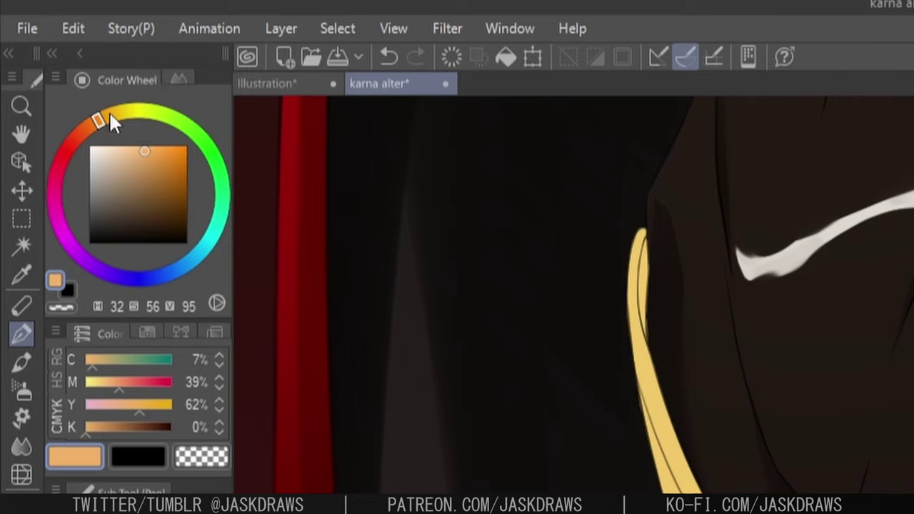
left_click(142, 179)
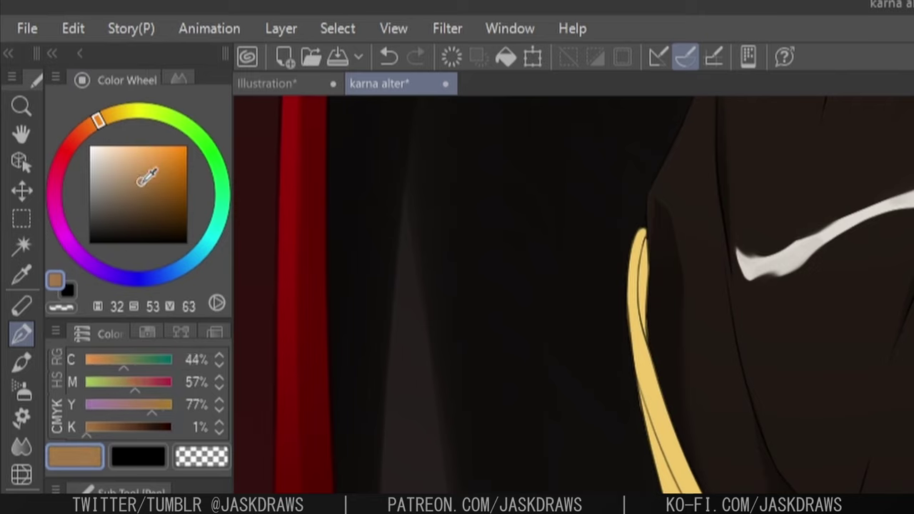
mouse_move(142, 182)
left_mouse_down()
mouse_move(165, 218)
mouse_move(155, 221)
mouse_move(172, 226)
mouse_move(159, 212)
left_mouse_up()
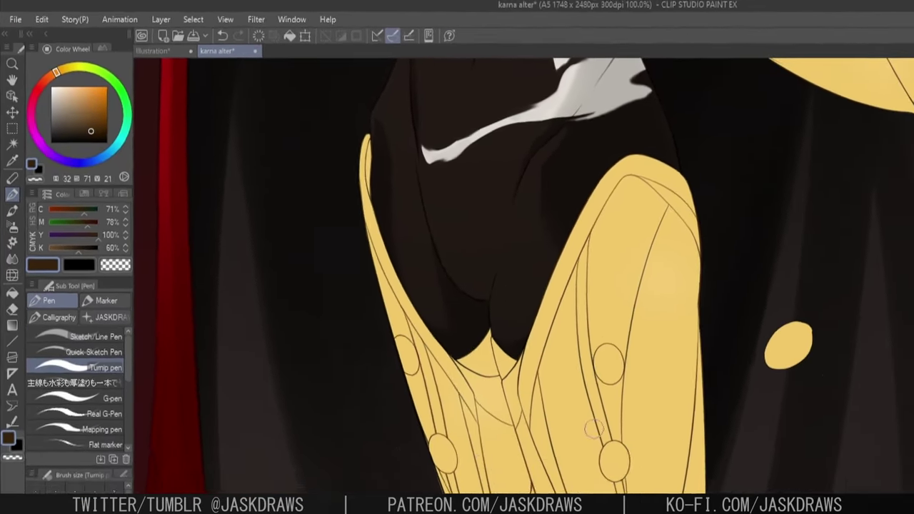
mouse_move(800, 363)
left_mouse_down()
mouse_move(792, 376)
mouse_move(802, 379)
left_mouse_up()
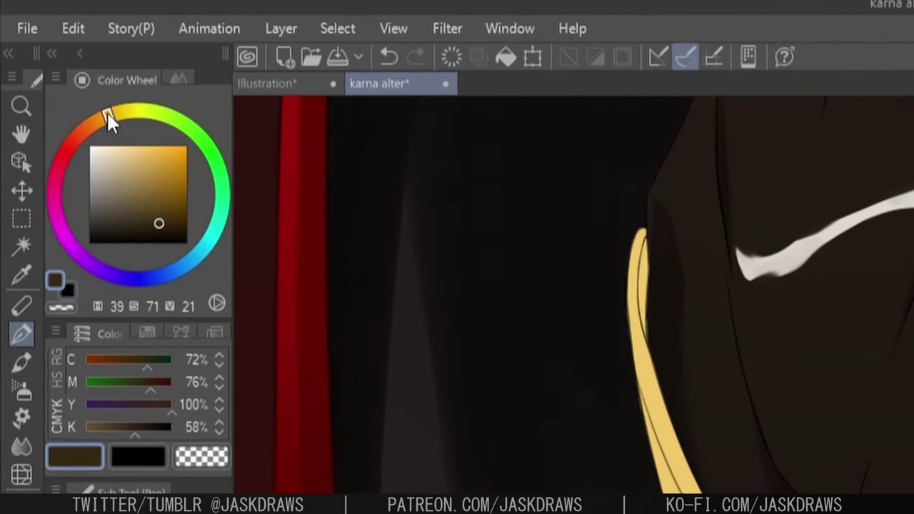
- Mix a pale cream highlight colour at hue 40, saturation 22 and value 100, and paint its swatch above the gold one
left_click(107, 113)
left_click(117, 150)
mouse_move(118, 149)
left_mouse_down()
mouse_move(125, 123)
mouse_move(109, 120)
mouse_move(115, 114)
left_mouse_up()
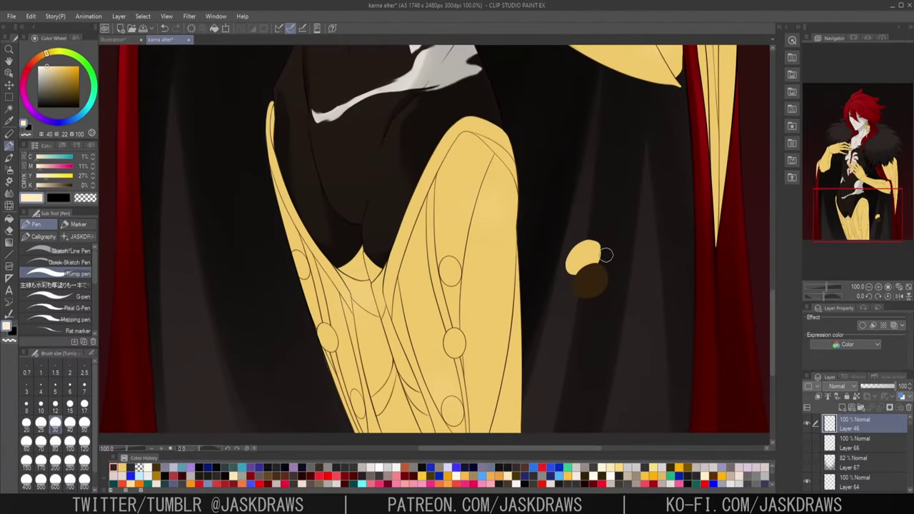
left_click_drag(887, 357, 913, 338)
left_click_drag(610, 228, 601, 237)
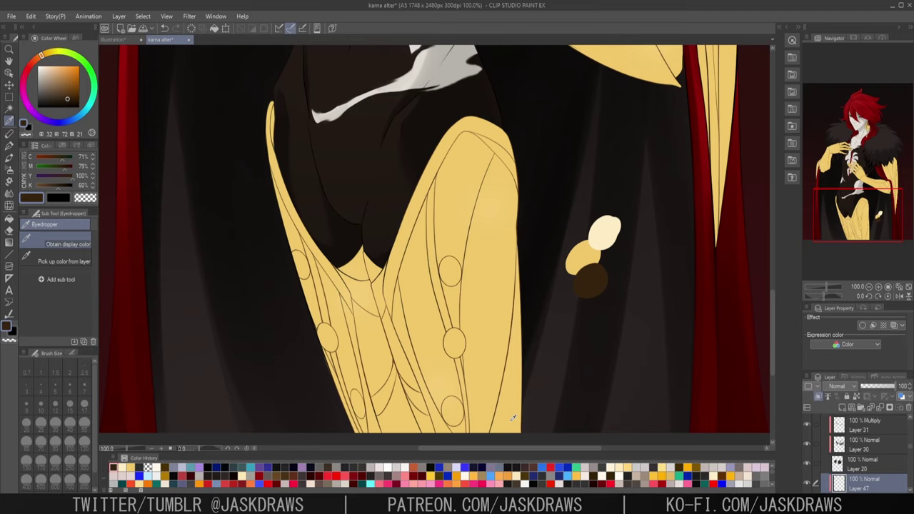
- Check the gold base on Layer 16 by hiding, showing and briefly shifting it, undo the shift, and reselect Layer 47
key("p")
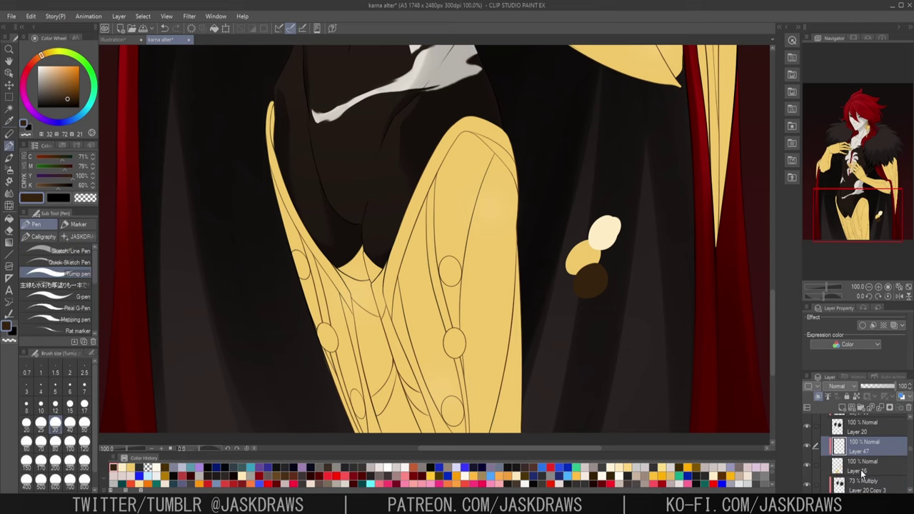
key("k")
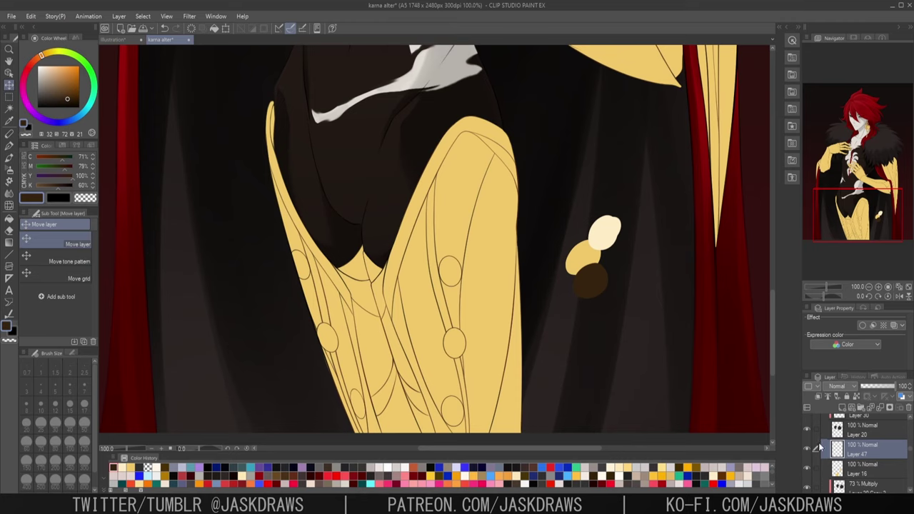
left_click(807, 471)
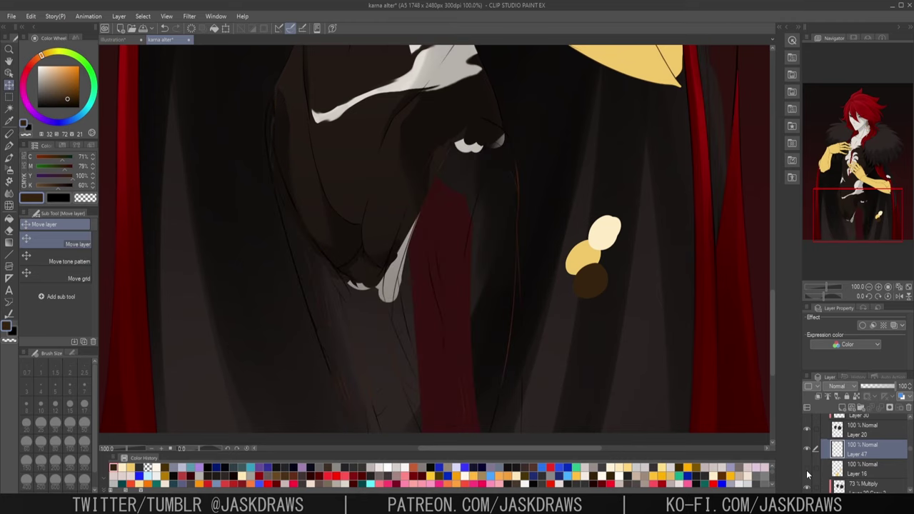
left_click(807, 470)
left_click(860, 469)
mouse_move(451, 361)
left_mouse_down()
mouse_move(466, 354)
mouse_move(377, 390)
mouse_move(473, 348)
mouse_move(463, 351)
left_mouse_up()
key("ctrl+z")
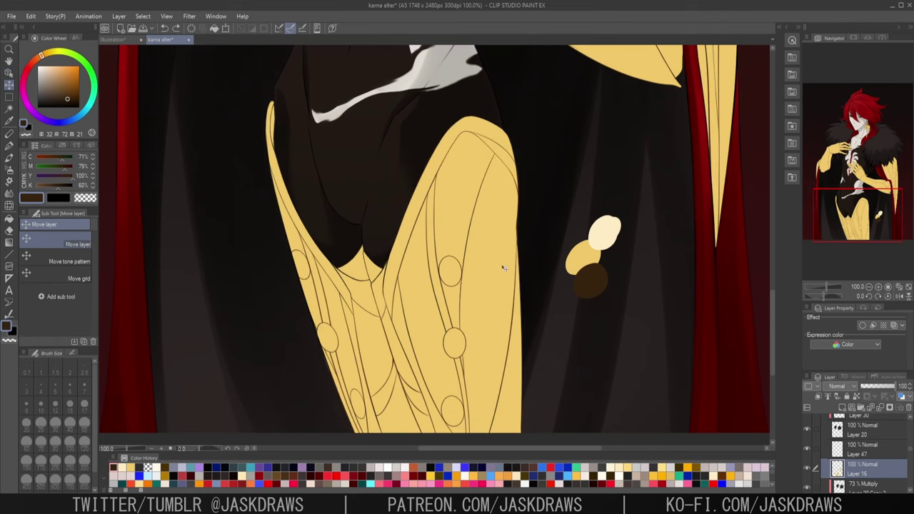
left_click(860, 449)
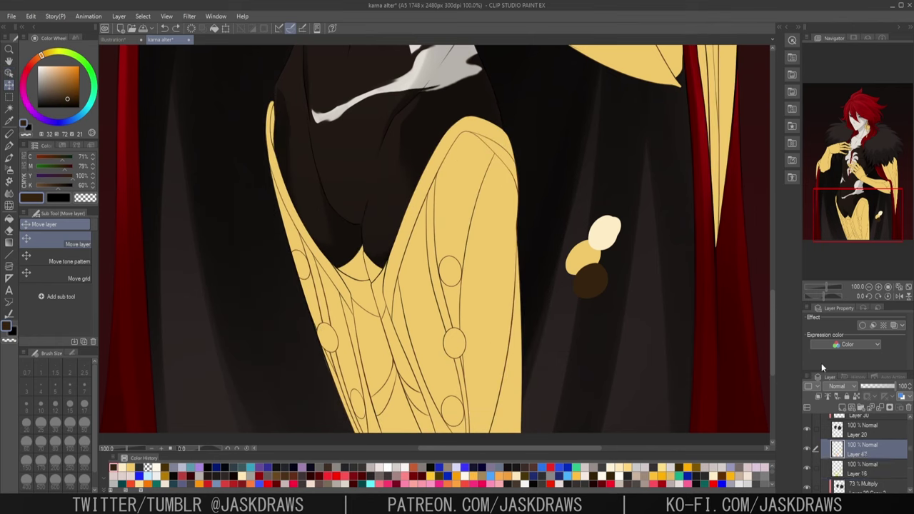
- Paint rough dark brown Turnip pen strokes along the outer edge of the thigh armour on Layer 47
left_click(9, 145)
left_click_drag(471, 90, 504, 323)
left_click_drag(499, 110, 515, 271)
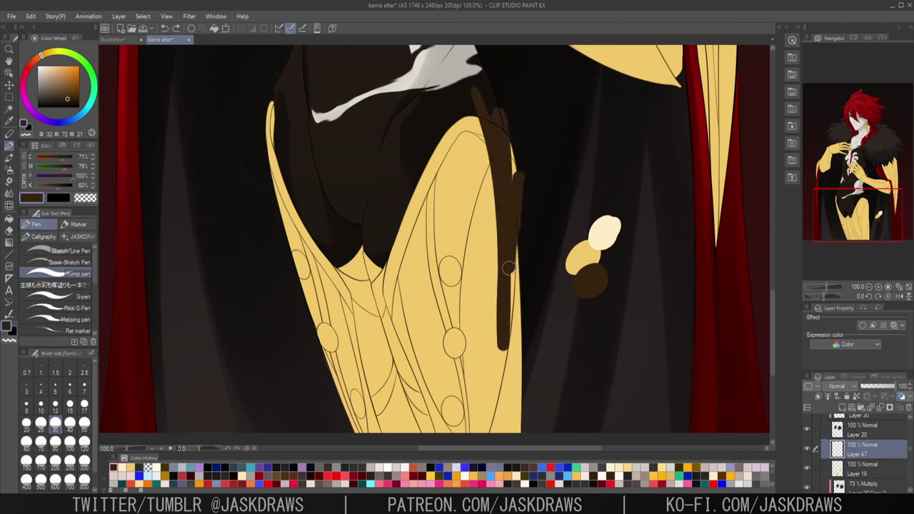
left_click_drag(516, 179, 511, 317)
mouse_move(529, 279)
left_mouse_down()
mouse_move(541, 332)
mouse_move(530, 422)
left_mouse_up()
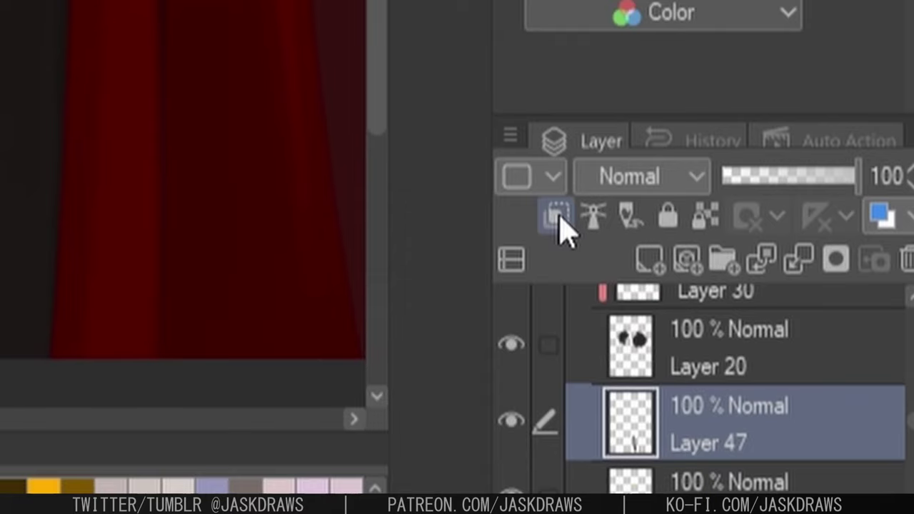
- Clip Layer 47 to the gold base layer below and extend the dark brown strokes along the thigh armour's edge
left_click(558, 217)
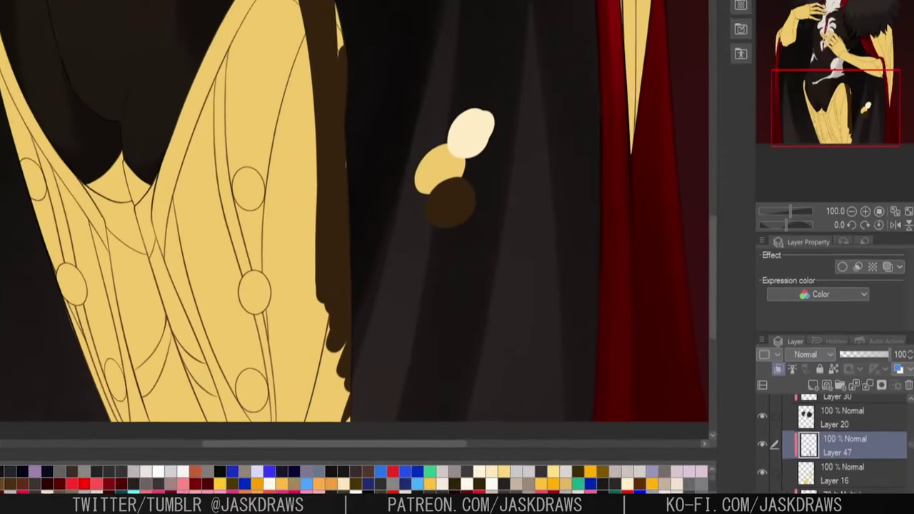
mouse_move(336, 32)
left_mouse_down()
mouse_move(337, 62)
mouse_move(337, 2)
left_mouse_up()
mouse_move(324, 290)
left_mouse_down()
mouse_move(317, 376)
mouse_move(350, 333)
left_mouse_up()
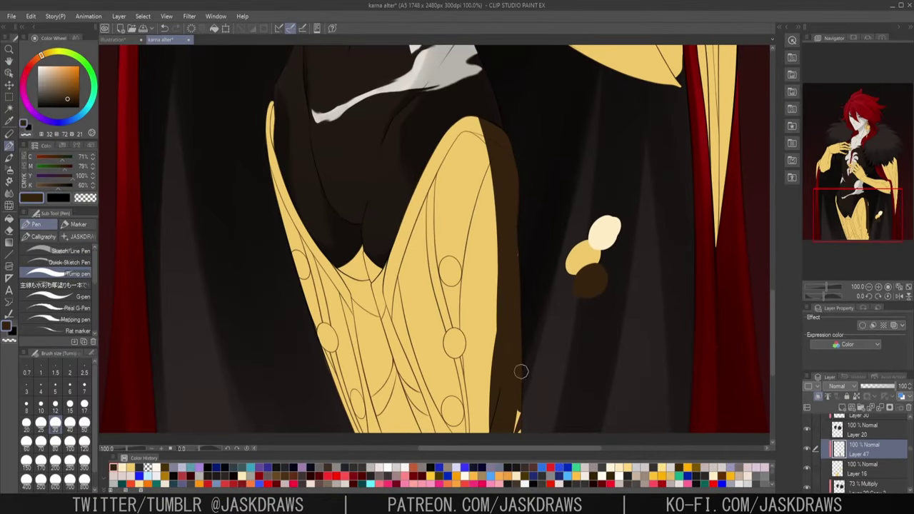
key("k")
left_click(884, 471)
mouse_move(484, 376)
left_mouse_down()
mouse_move(506, 375)
mouse_move(481, 382)
left_mouse_up()
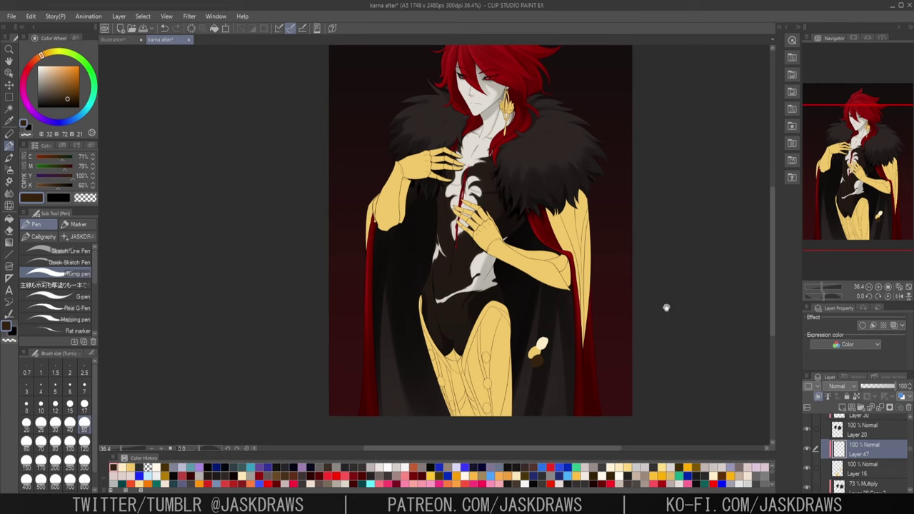
- Block in the dark brown shadow down the outer side of the thigh armour on Layer 47 with the Turnip pen at size 50
left_click_drag(663, 306, 641, 311)
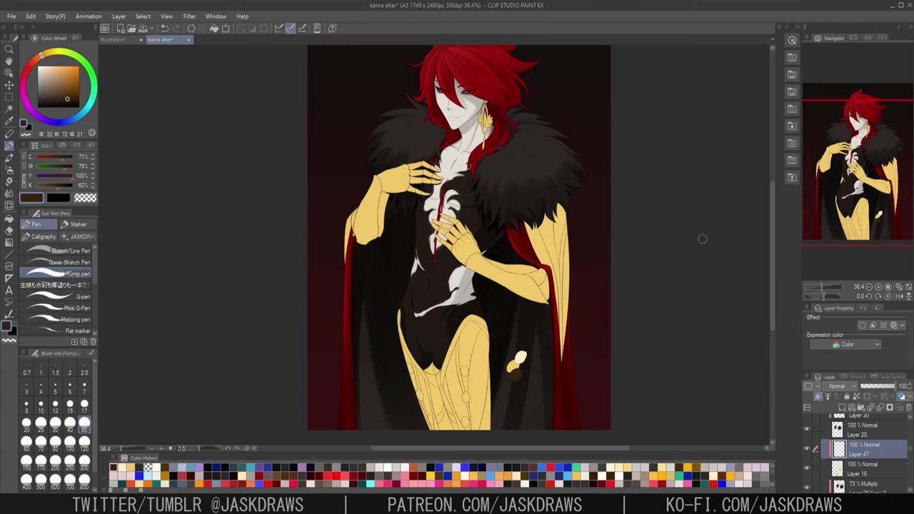
left_click_drag(669, 288, 651, 285)
left_click(84, 463)
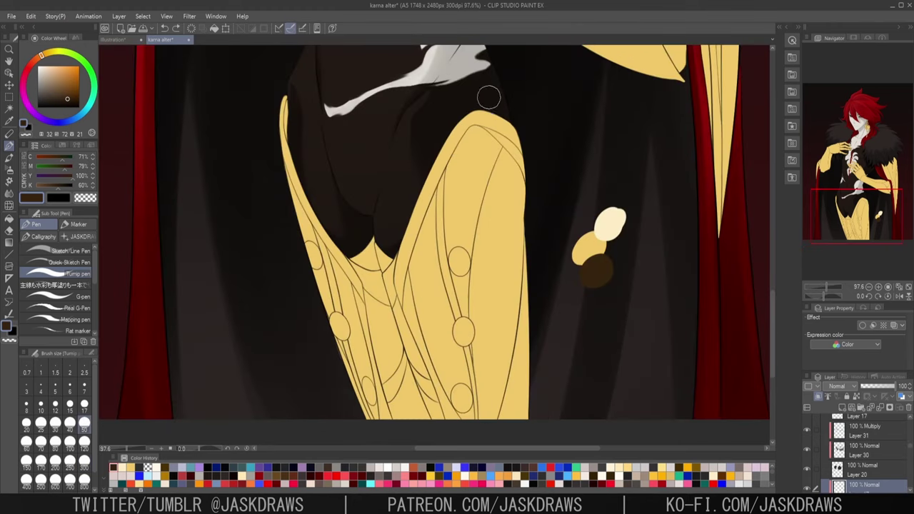
left_click_drag(489, 97, 517, 427)
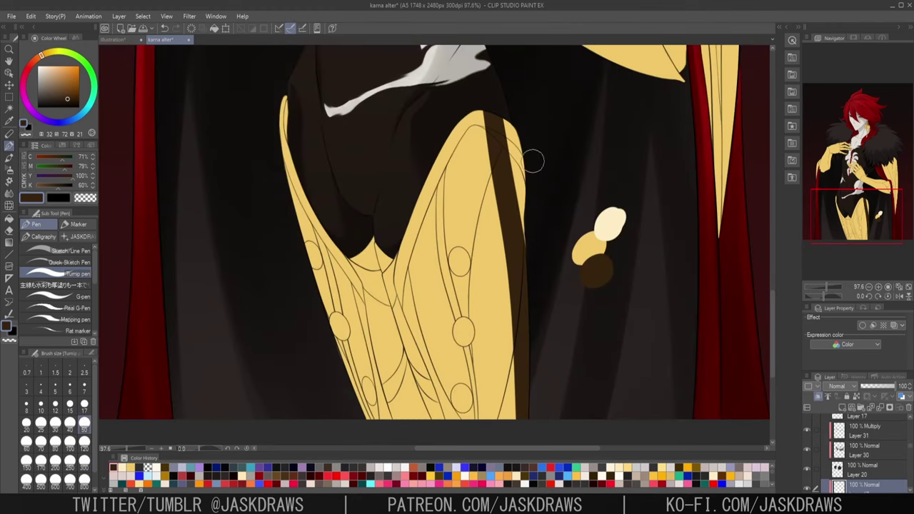
key("ctrl+z")
mouse_move(494, 102)
left_mouse_down()
mouse_move(498, 429)
mouse_move(517, 195)
left_mouse_up()
mouse_move(513, 121)
left_mouse_down()
mouse_move(522, 204)
mouse_move(506, 427)
left_mouse_up()
left_click_drag(518, 314, 523, 423)
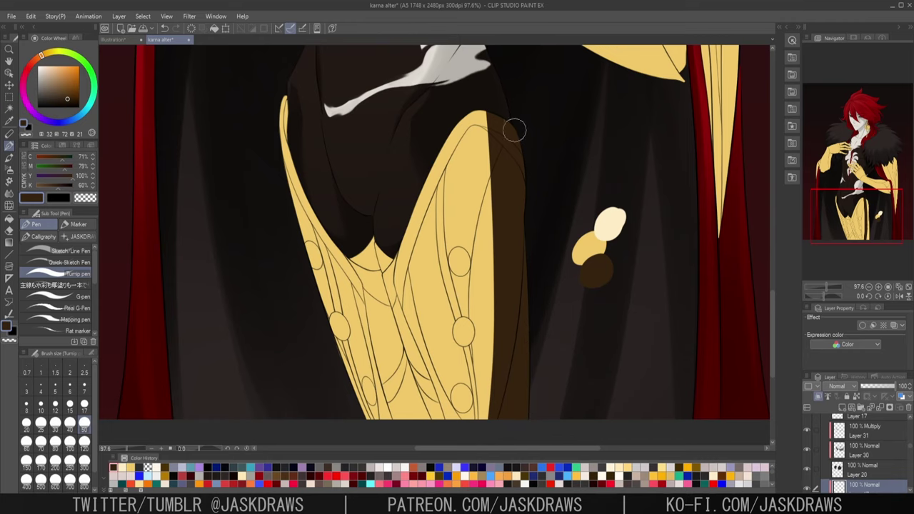
scroll(602, 271, "down", 1)
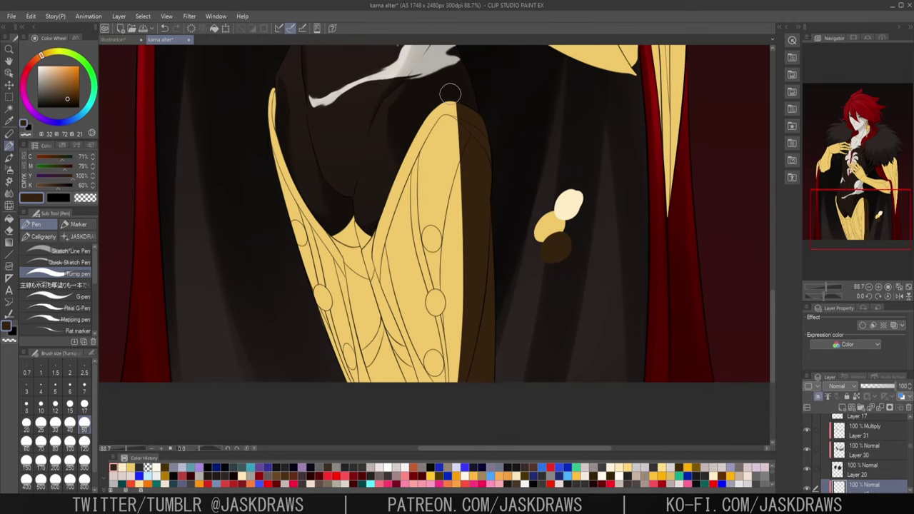
left_click_drag(449, 75, 470, 378)
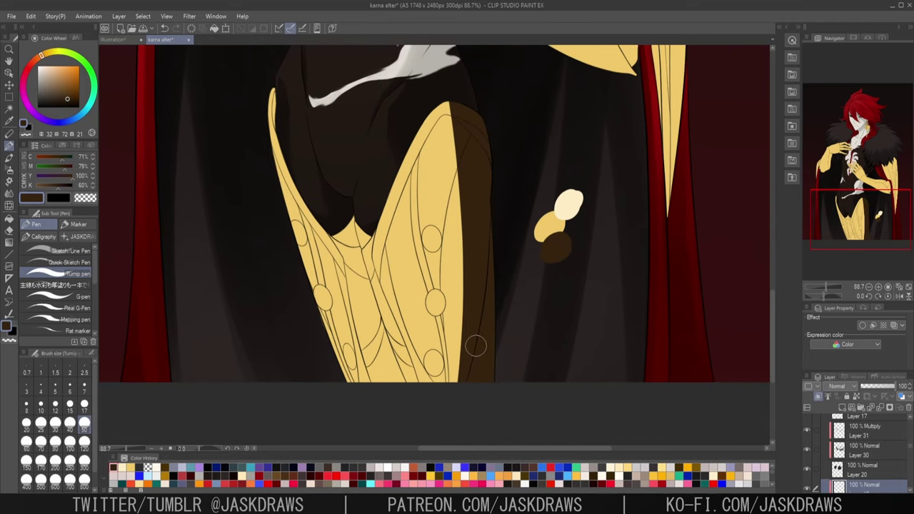
- Paint a dark brown shadow band down the inner side of the larger thigh plate on Layer 47
key("ctrl+plus")
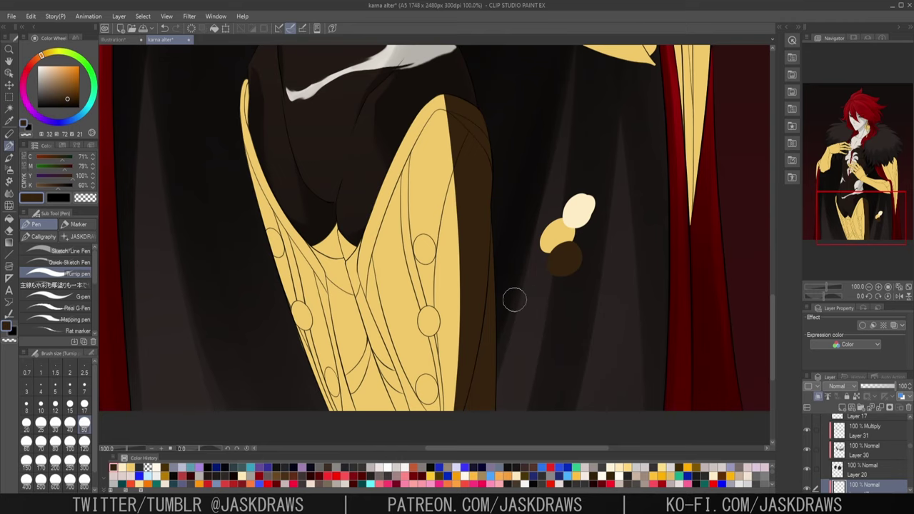
scroll(350, 179, "down", 1)
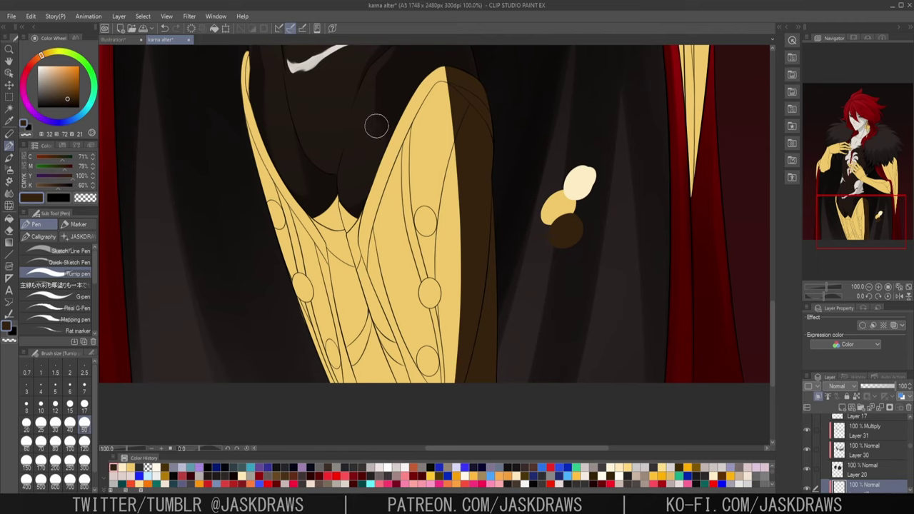
left_click_drag(381, 103, 417, 378)
key("ctrl+z")
left_click_drag(376, 139, 418, 371)
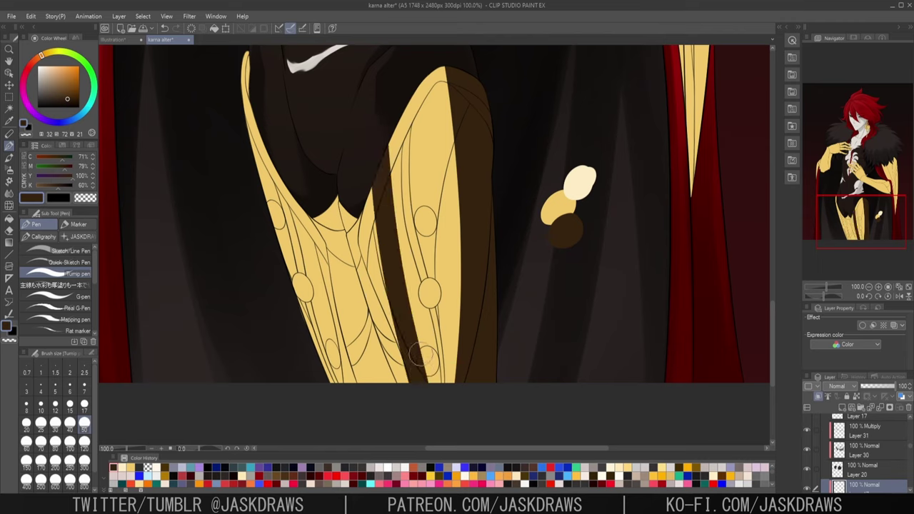
- Widen the dark brown band out to the larger thigh plate's inner edge, undoing the stray strokes
left_click_drag(359, 147, 420, 372)
key("ctrl+z")
left_click_drag(367, 155, 411, 375)
scroll(406, 322, "up", 3)
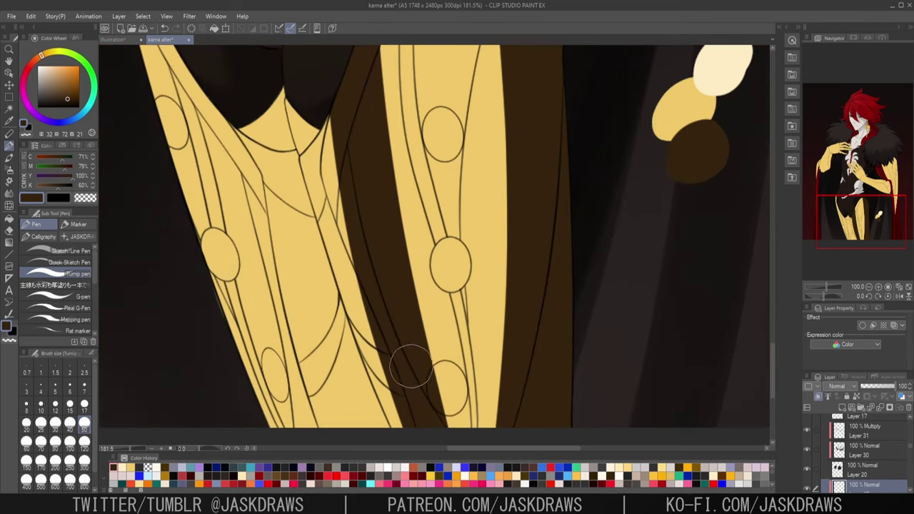
key("ctrl+z")
left_click_drag(488, 345, 479, 312)
scroll(354, 197, "down", 3)
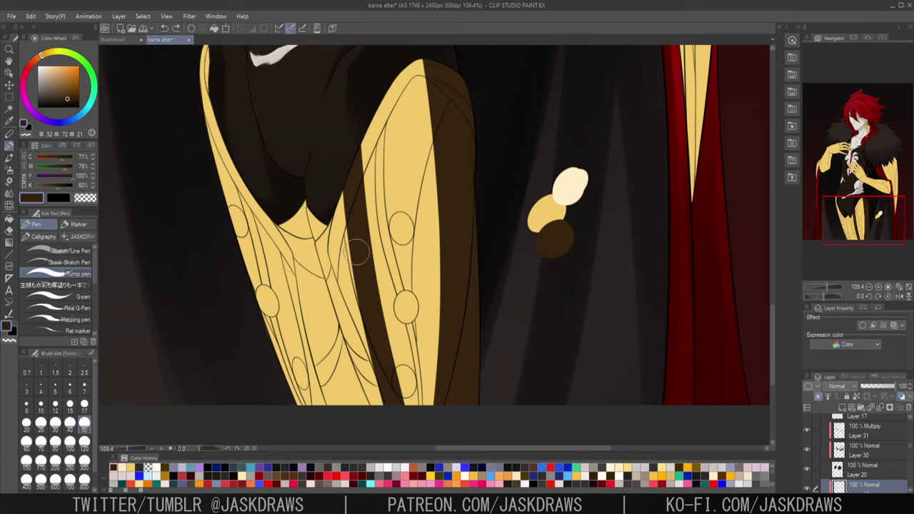
left_click_drag(393, 404, 350, 168)
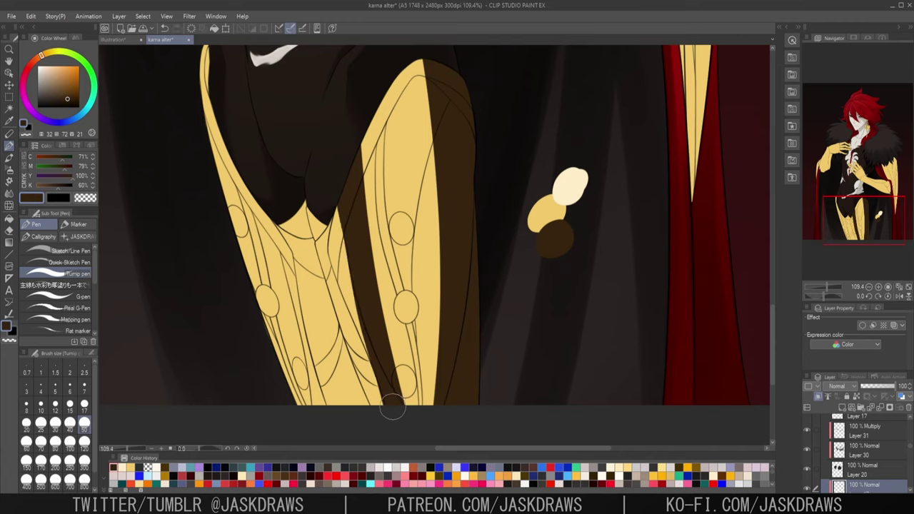
mouse_move(387, 418)
left_mouse_down()
mouse_move(342, 214)
mouse_move(347, 191)
left_mouse_up()
key("ctrl+z")
mouse_move(391, 396)
left_mouse_down()
mouse_move(337, 183)
mouse_move(395, 414)
left_mouse_up()
key("ctrl+z")
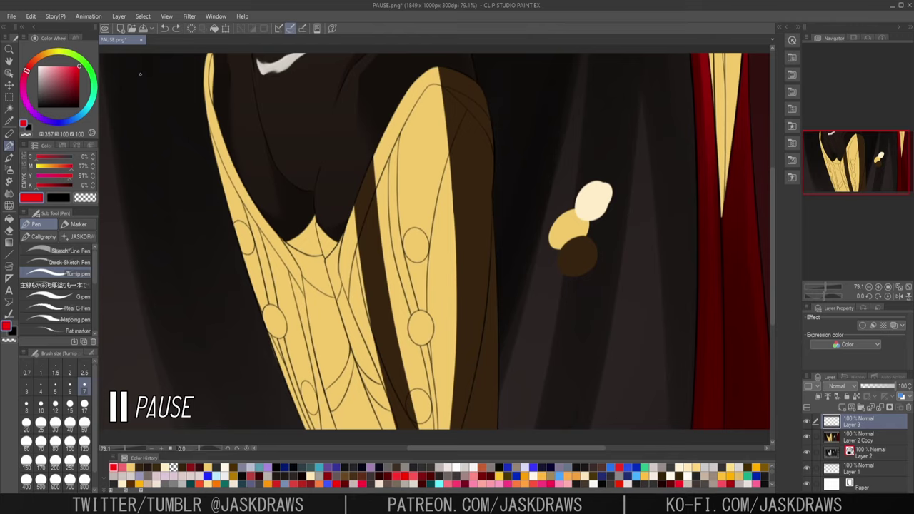
- On the PAUSE.png still, draw a red arrow toward the armour and outline its front planes in red and side planes in blue
left_click_drag(115, 80, 177, 106)
left_click_drag(130, 105, 178, 107)
mouse_move(369, 127)
left_mouse_down()
mouse_move(409, 428)
mouse_move(448, 431)
mouse_move(451, 64)
mouse_move(374, 120)
left_mouse_up()
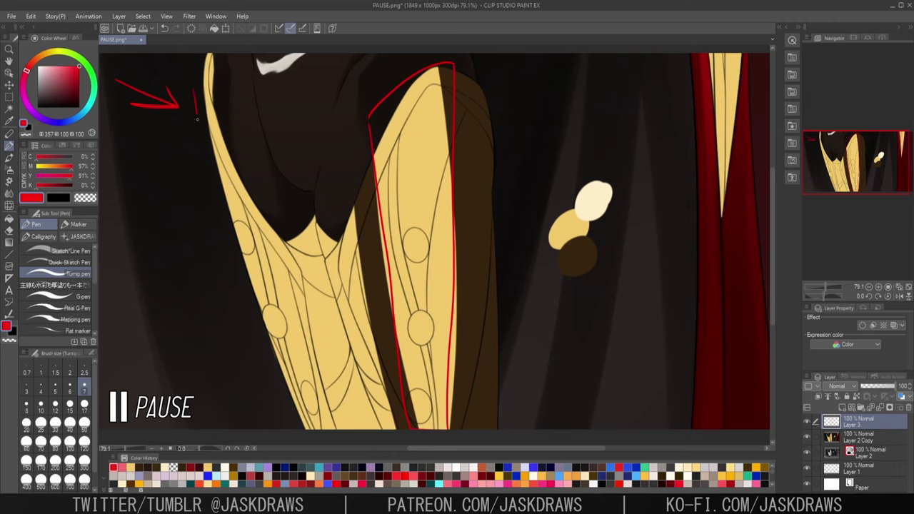
mouse_move(197, 119)
left_mouse_down()
mouse_move(284, 434)
mouse_move(246, 210)
mouse_move(220, 112)
mouse_move(199, 96)
left_mouse_up()
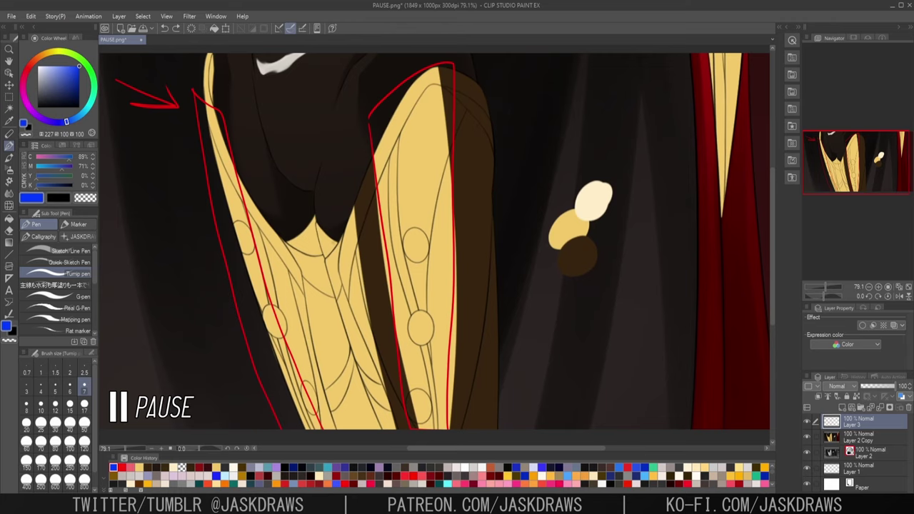
mouse_move(296, 222)
left_mouse_down()
mouse_move(356, 428)
mouse_move(321, 271)
mouse_move(290, 208)
left_mouse_up()
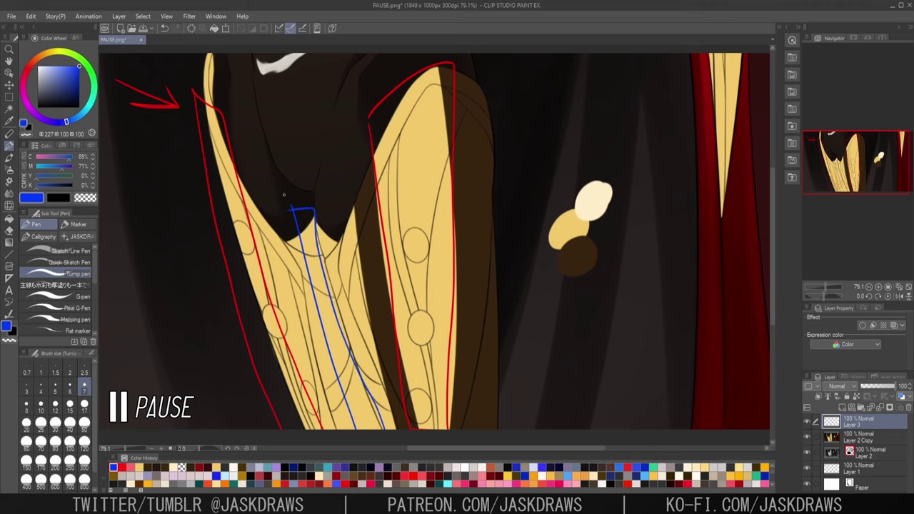
mouse_move(440, 71)
left_mouse_down()
mouse_move(460, 426)
mouse_move(505, 301)
mouse_move(494, 103)
mouse_move(488, 81)
mouse_move(437, 61)
left_mouse_up()
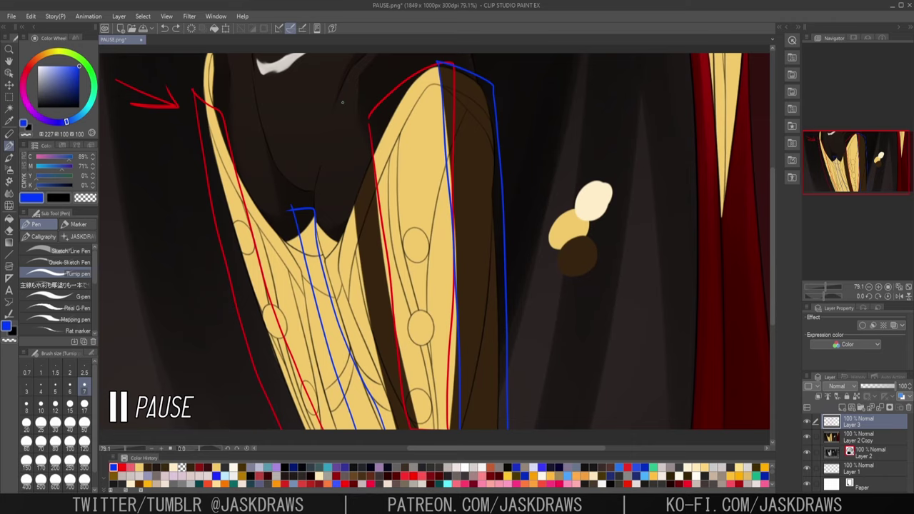
- Hatch the centre strip in blue and the outer plane of the narrower thigh plate in red with the Quick Sketch Pen
left_click(68, 262)
mouse_move(304, 223)
left_mouse_down()
mouse_move(348, 385)
mouse_move(362, 421)
mouse_move(380, 426)
left_mouse_up()
left_click(122, 466)
mouse_move(206, 108)
left_mouse_down()
mouse_move(263, 357)
mouse_move(306, 422)
left_mouse_up()
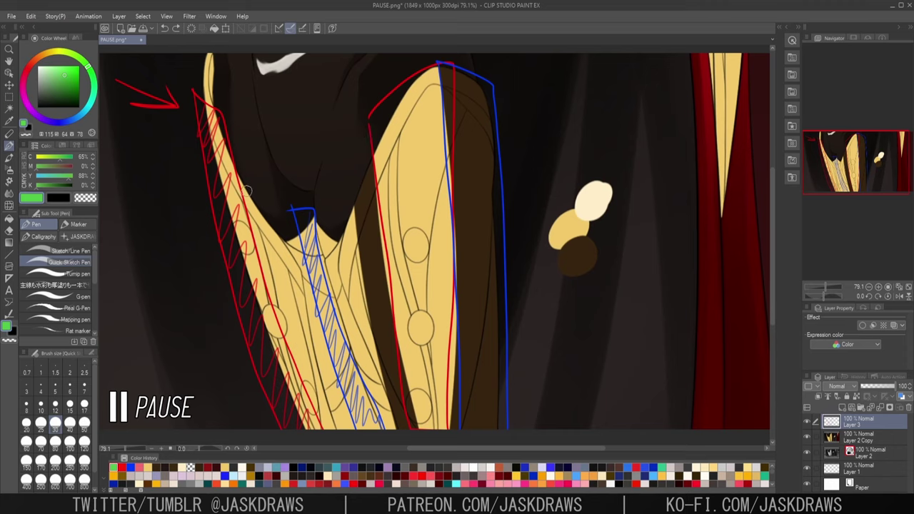
- Color the armour's middle section on both sides of the blue centre strip green
mouse_move(244, 182)
left_mouse_down()
mouse_move(321, 427)
mouse_move(289, 235)
mouse_move(292, 322)
mouse_move(306, 322)
mouse_move(341, 428)
left_mouse_up()
mouse_move(325, 232)
left_mouse_down()
mouse_move(385, 428)
mouse_move(350, 271)
mouse_move(314, 220)
mouse_move(364, 353)
left_mouse_up()
mouse_move(364, 353)
left_mouse_down()
mouse_move(339, 227)
mouse_move(389, 427)
left_mouse_up()
mouse_move(389, 427)
left_mouse_down()
mouse_move(359, 335)
mouse_move(390, 426)
left_mouse_up()
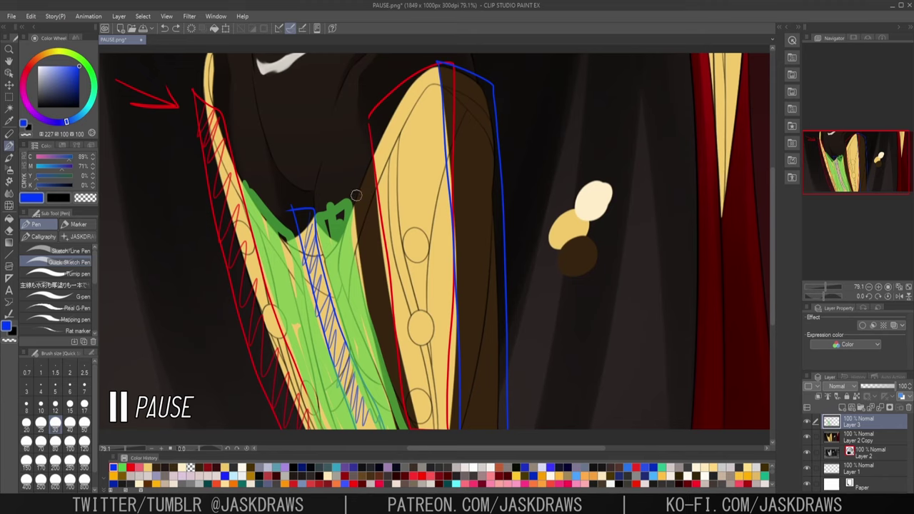
- Color-code the remaining armour planes on the still in red, blue and purple
mouse_move(365, 162)
left_mouse_down()
mouse_move(382, 287)
mouse_move(417, 427)
left_mouse_up()
left_click_drag(383, 328, 361, 207)
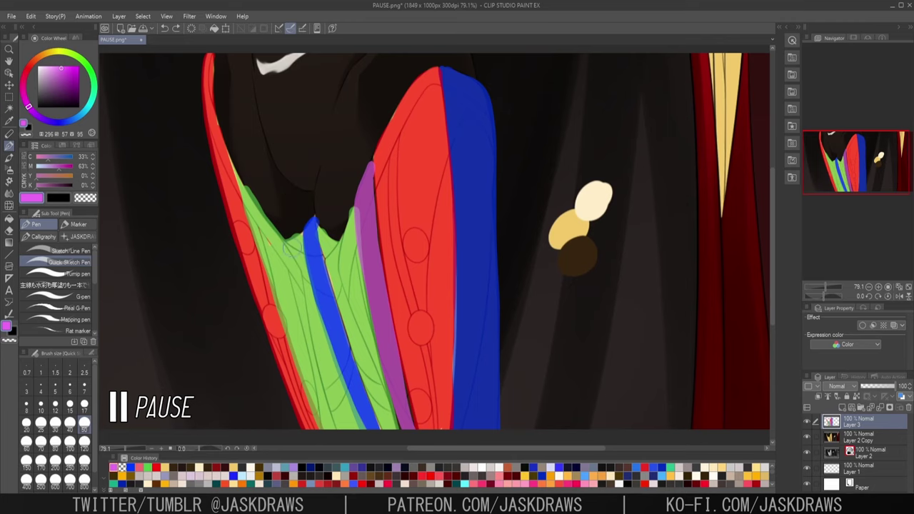
mouse_move(293, 237)
left_mouse_down()
mouse_move(330, 373)
mouse_move(357, 429)
left_mouse_up()
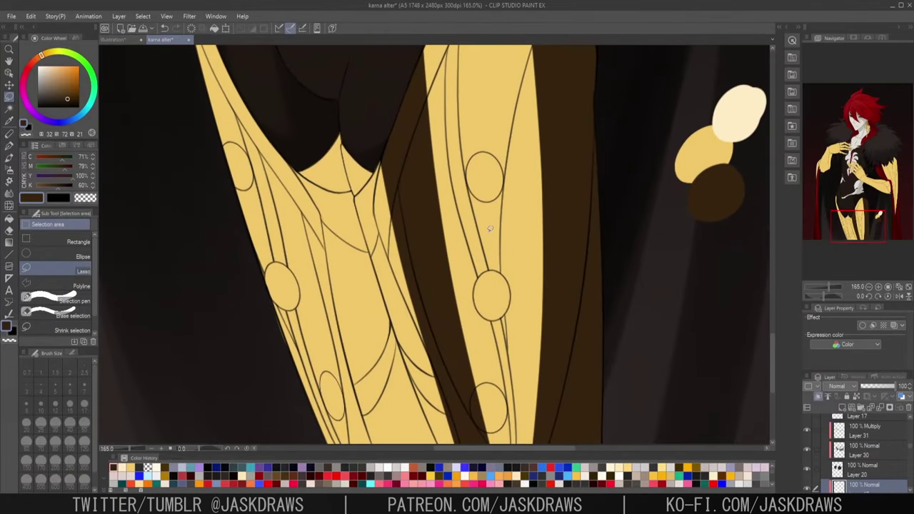
- In the karna alter drawing, lasso the narrower thigh plate up to the centre seam, paint a dark brown strip along that edge, and deselect
mouse_move(339, 120)
left_mouse_down()
mouse_move(385, 302)
mouse_move(440, 447)
mouse_move(221, 358)
mouse_move(166, 44)
mouse_move(339, 120)
left_mouse_up()
scroll(215, 201, "down", 2)
key("p")
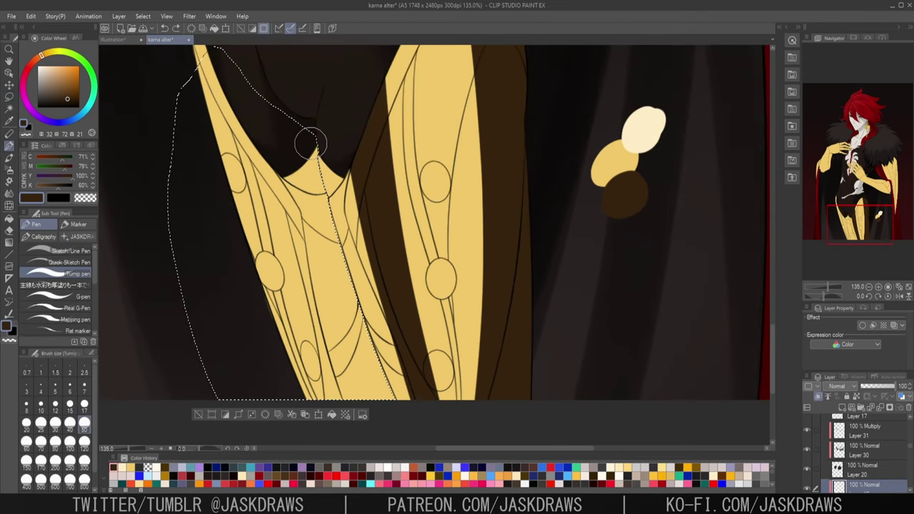
left_click_drag(318, 149, 389, 399)
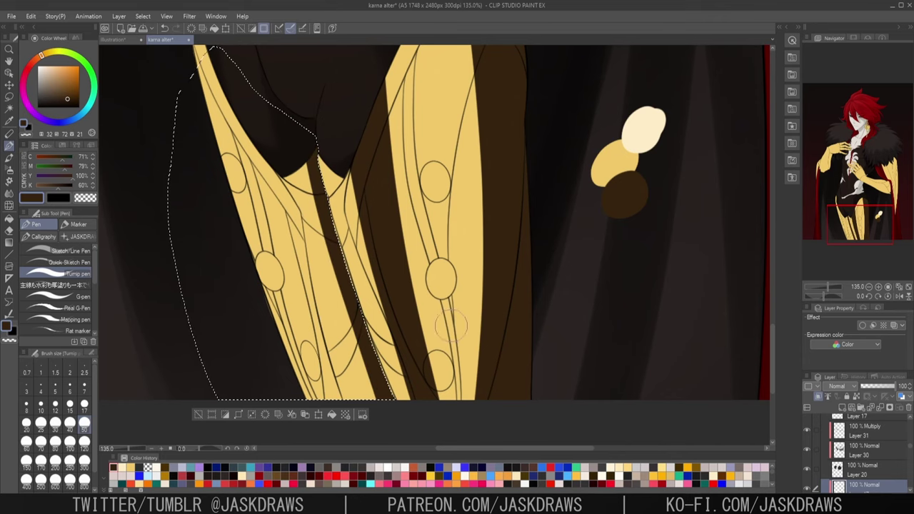
key("ctrl+d")
- Raise the Turnip pen size to 17 and block in a dark brown shadow band down the narrower thigh plate
left_click(84, 386)
scroll(603, 187, "down", 1)
left_click_drag(554, 310, 524, 325)
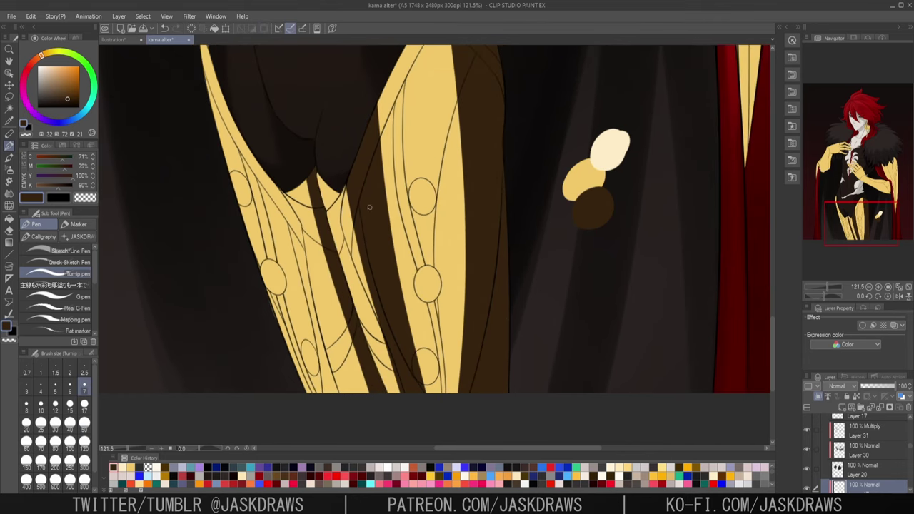
key("bracketright")
key("bracketright")
key("bracketright")
key("bracketright")
key("bracketright")
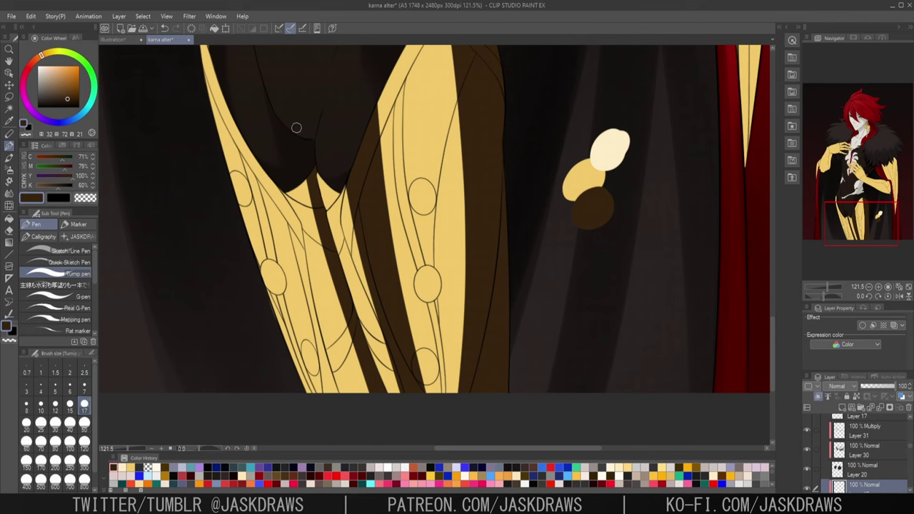
scroll(224, 162, "down", 1)
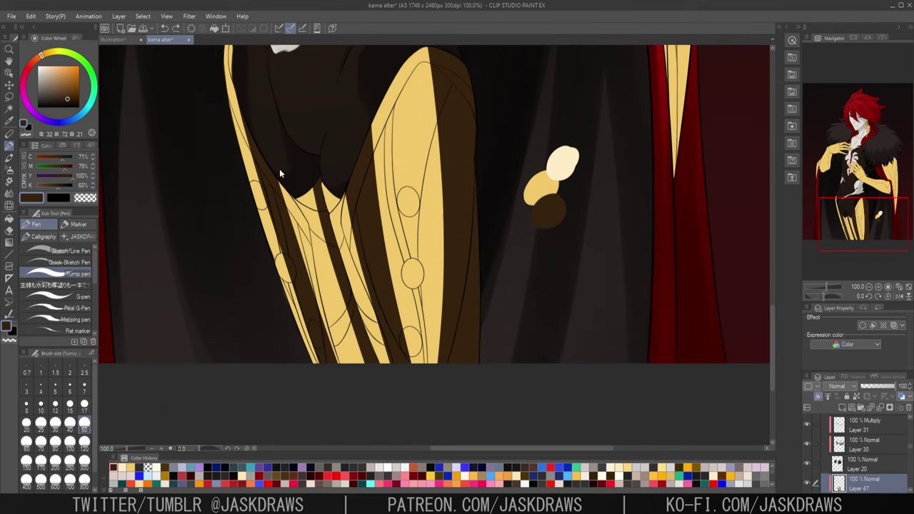
- Add a second dark brown band down the larger thigh plate and fill the gold gap between it and the inner shadow
scroll(340, 379, "up", 1)
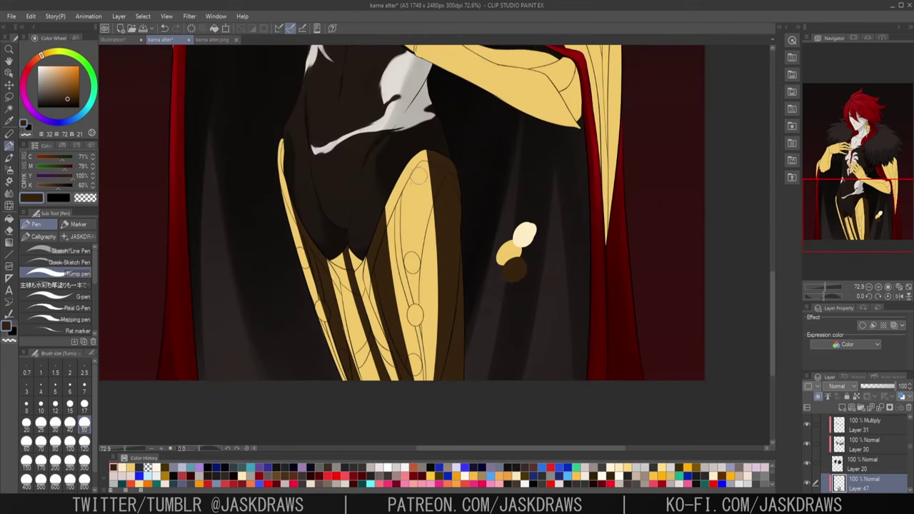
scroll(414, 176, "up", 1)
left_click_drag(472, 362, 470, 343)
left_click_drag(397, 133, 407, 376)
key("ctrl+z")
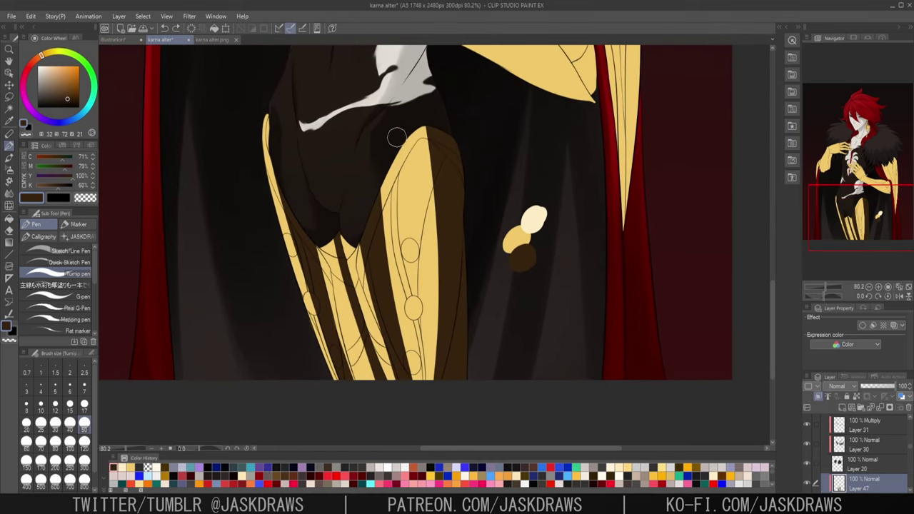
mouse_move(396, 137)
left_mouse_down()
mouse_move(406, 359)
mouse_move(402, 312)
mouse_move(407, 255)
mouse_move(418, 380)
left_mouse_up()
key("ctrl+z")
key("ctrl+z")
left_click_drag(395, 155, 416, 377)
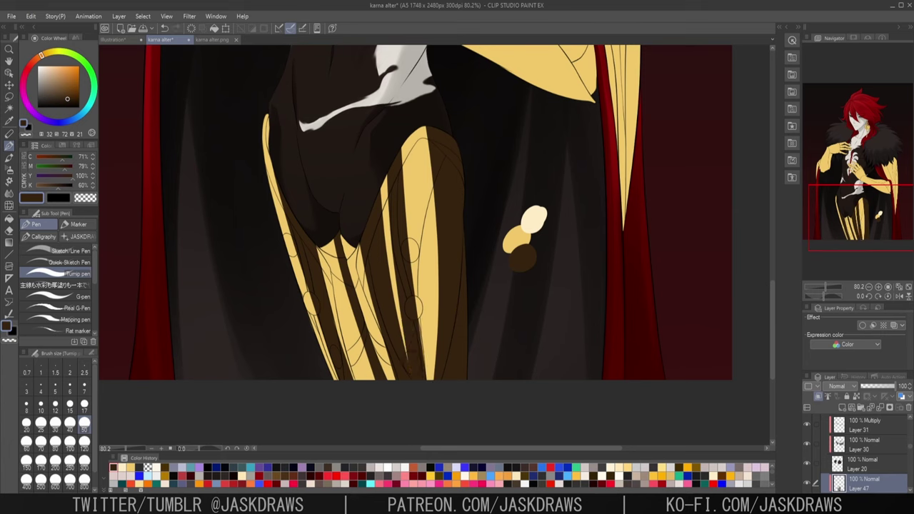
scroll(411, 264, "up", 2)
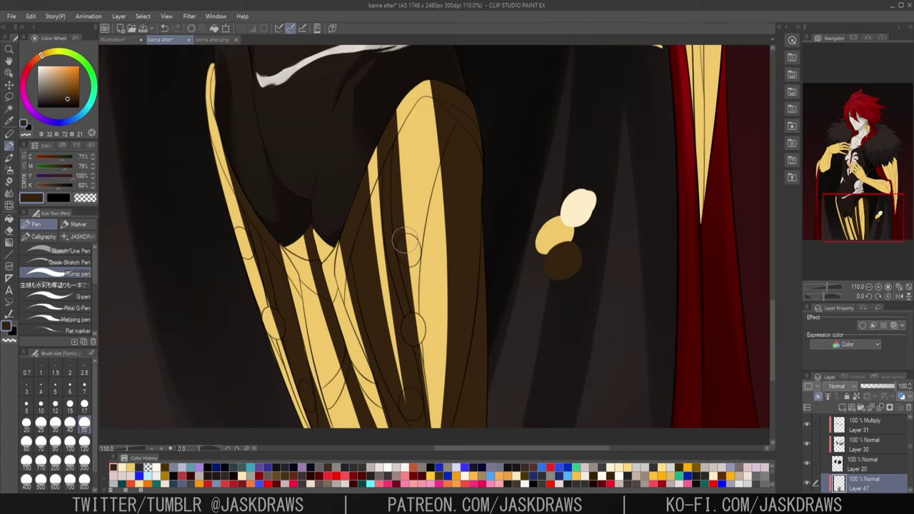
mouse_move(408, 424)
left_mouse_down()
mouse_move(374, 241)
mouse_move(371, 151)
left_mouse_up()
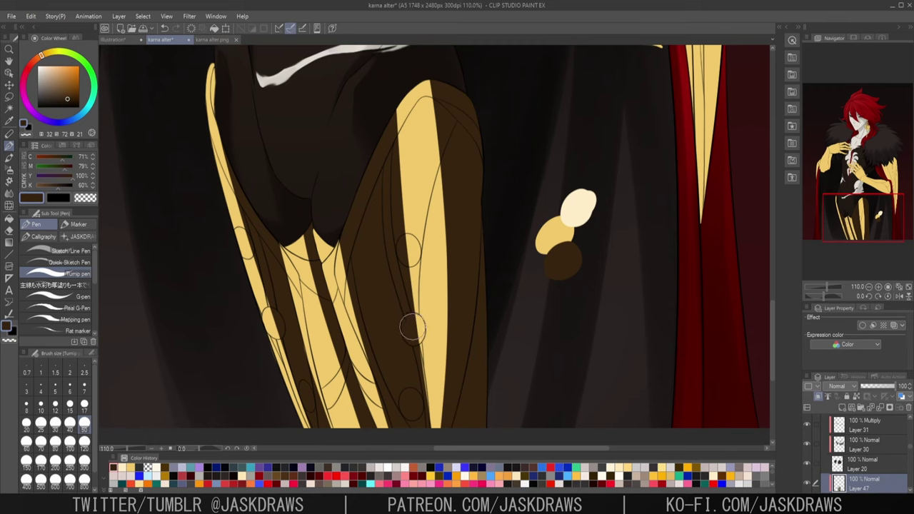
- Reduce the Turnip pen size to 8 and paint a thin dark brown line down the seam beside the narrower thigh plate's shadow
scroll(453, 241, "up", 2)
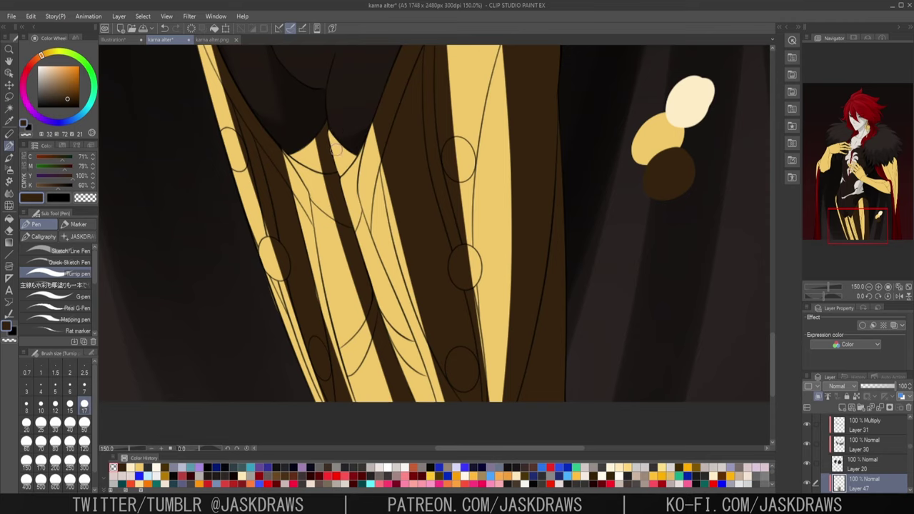
scroll(336, 149, "up", 2)
key("bracketleft")
key("bracketleft")
key("bracketleft")
key("bracketleft")
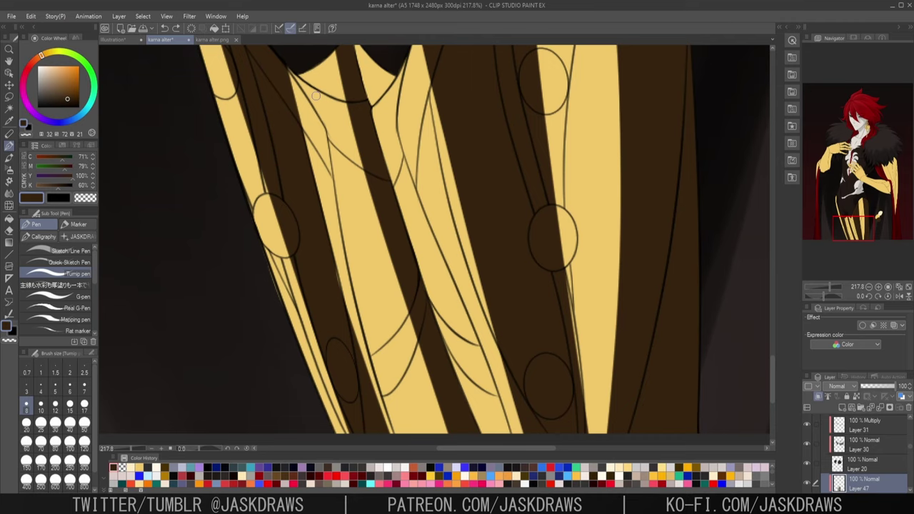
scroll(286, 128, "down", 2)
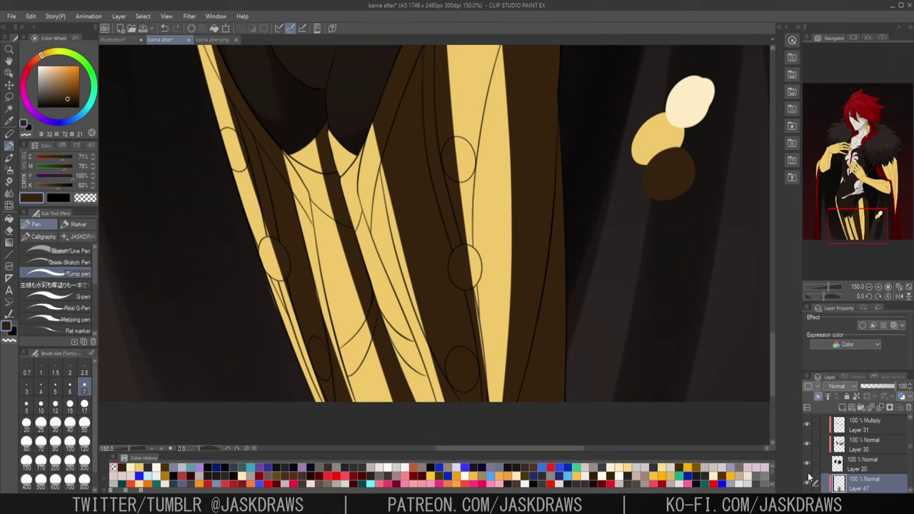
scroll(320, 107, "up", 3)
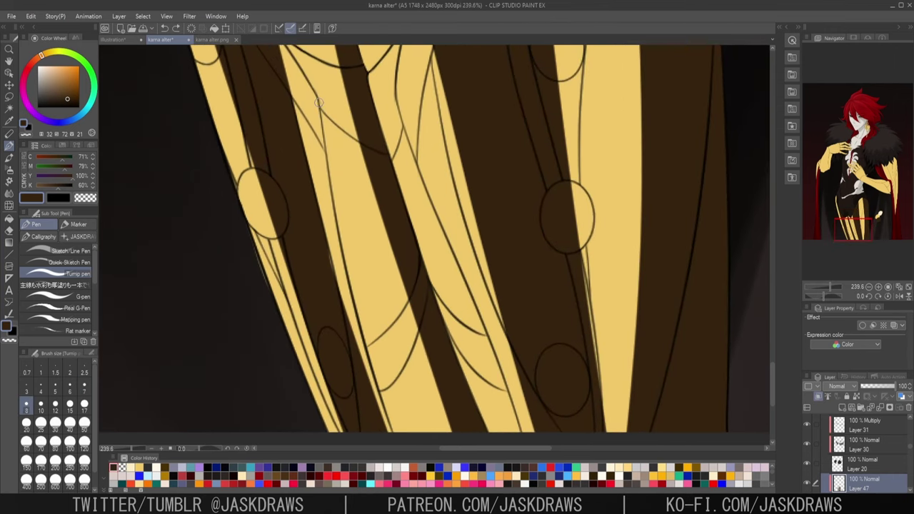
left_click_drag(318, 102, 369, 347)
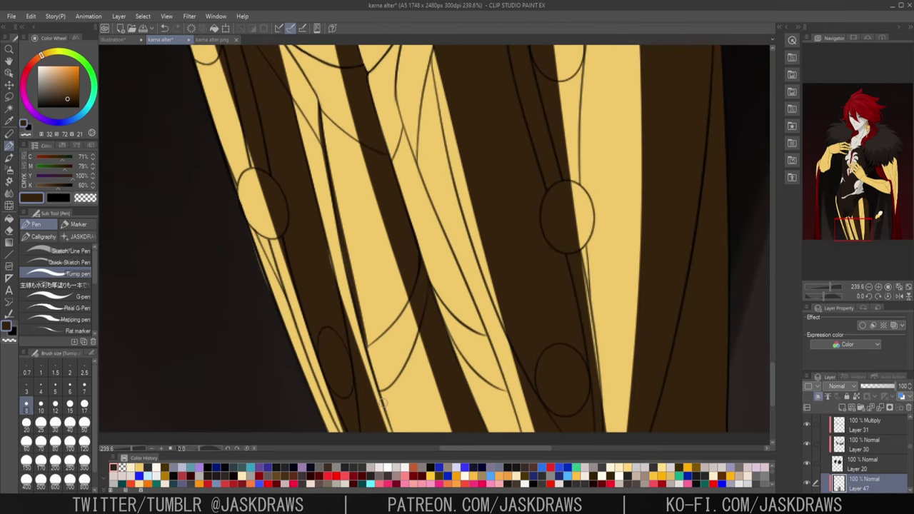
key("ctrl+z")
mouse_move(319, 102)
left_mouse_down()
mouse_move(347, 290)
mouse_move(370, 338)
mouse_move(325, 148)
mouse_move(351, 290)
mouse_move(389, 413)
left_mouse_up()
key("ctrl+z")
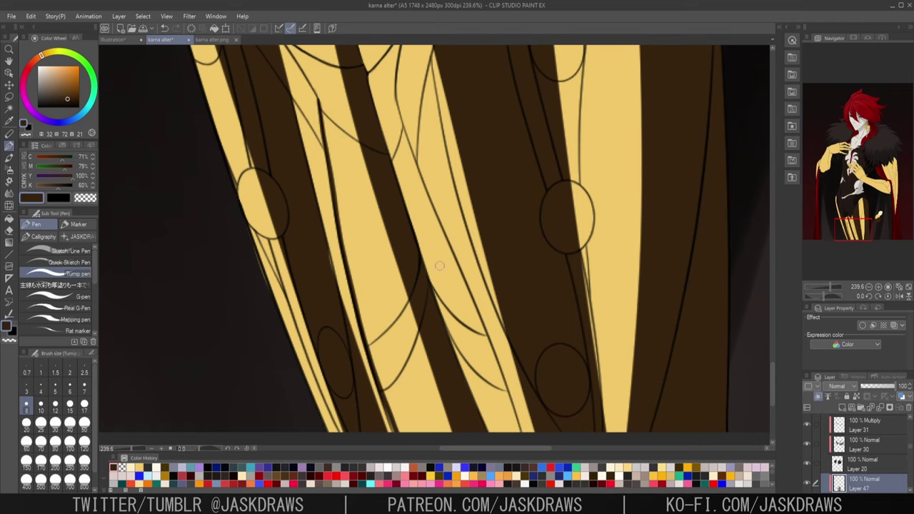
- Paint a thin dark brown line down the seam between the centre strip and the larger thigh plate
scroll(521, 306, "up", 3)
scroll(418, 298, "down", 5)
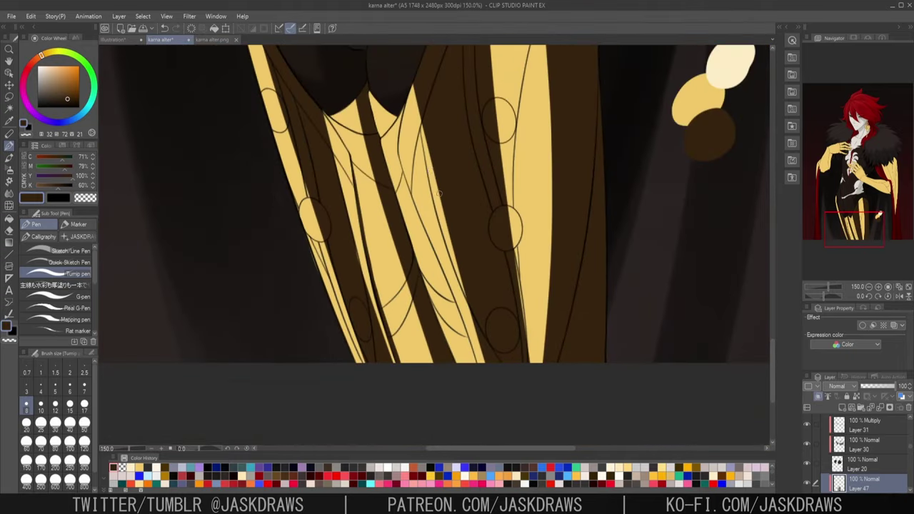
scroll(444, 196, "up", 5)
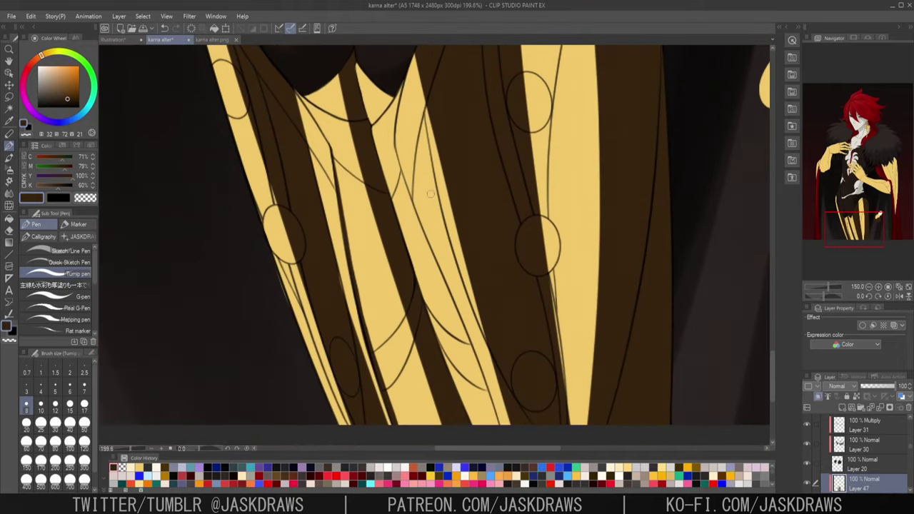
left_click_drag(381, 60, 506, 435)
scroll(490, 375, "down", 2)
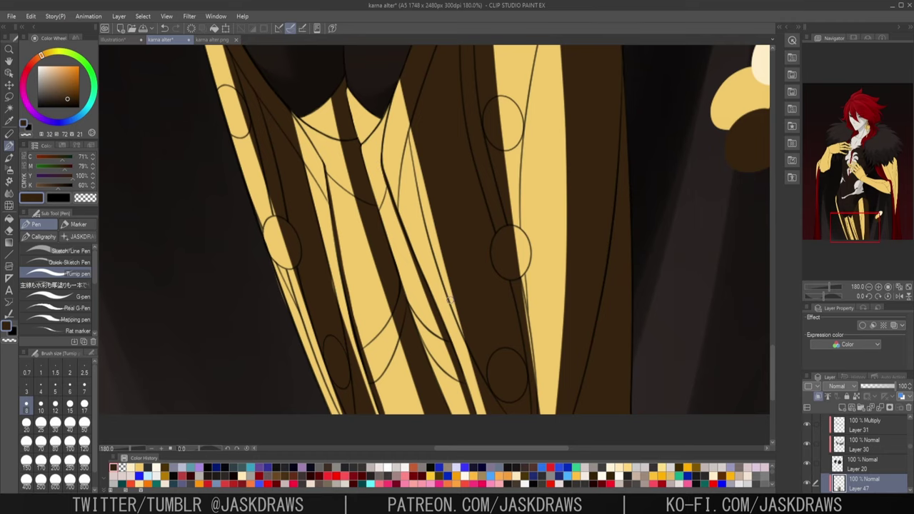
scroll(374, 111, "up", 1)
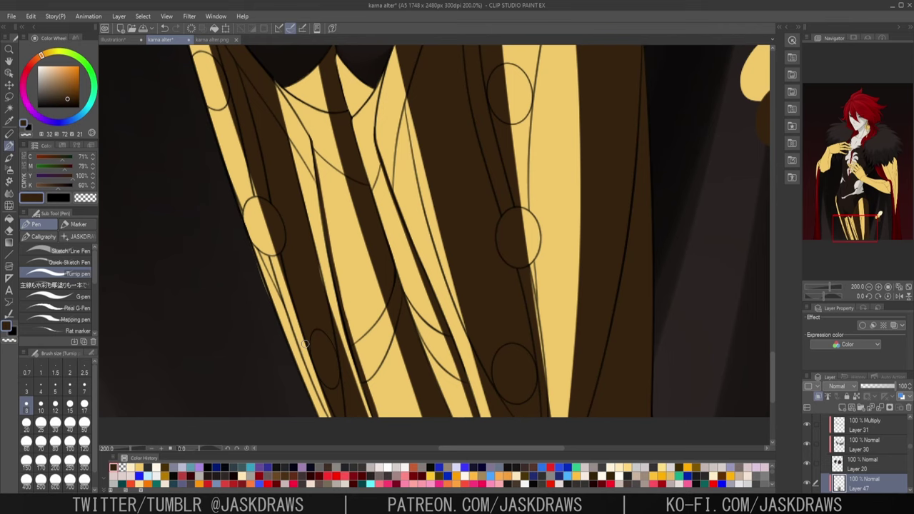
- Undo the last stroke and paint a tapered dark brown shadow along the upper curved seam of the centre strip
key("ctrl+z")
left_click_drag(479, 234, 511, 341)
scroll(336, 159, "down", 1)
left_click_drag(457, 316, 436, 290)
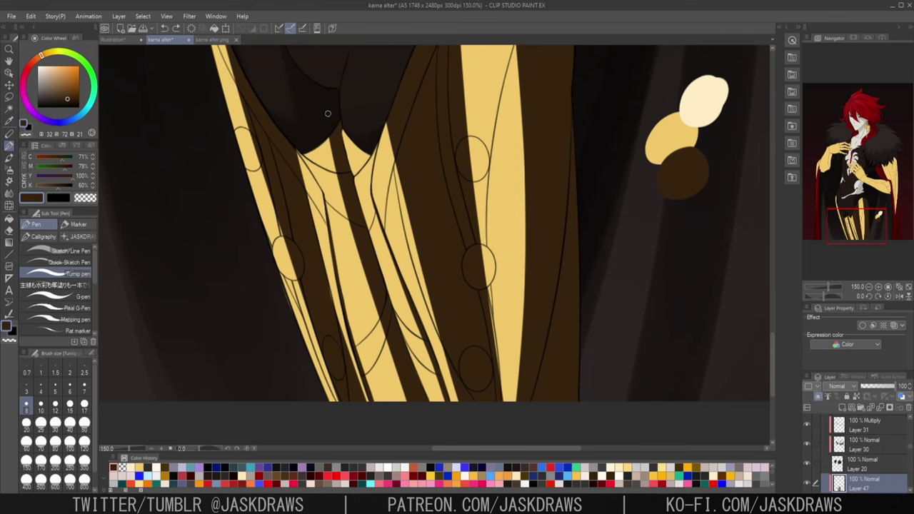
scroll(329, 158, "up", 7)
left_click_drag(297, 186, 341, 197)
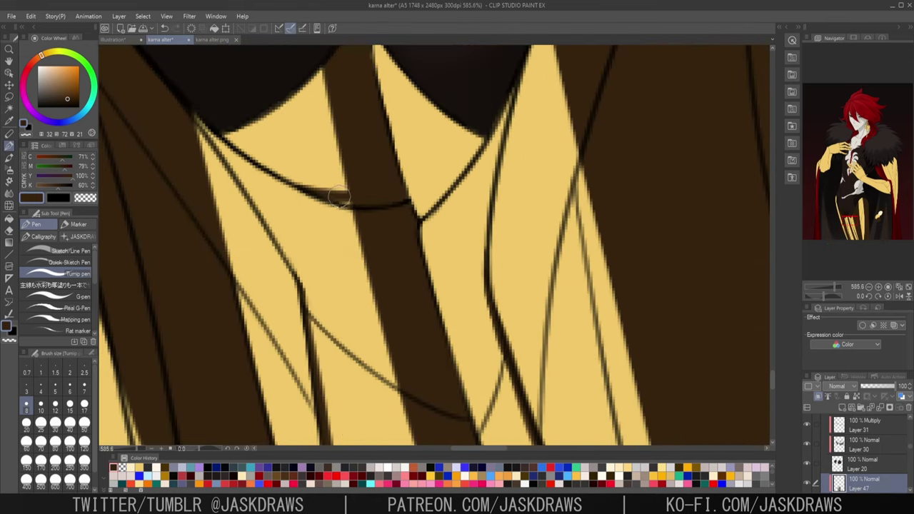
- Paint a narrow dark brown shadow along the seam on the other side of the centre strip's upper point
left_click_drag(426, 212, 479, 134)
key("ctrl+z")
left_click_drag(431, 207, 481, 123)
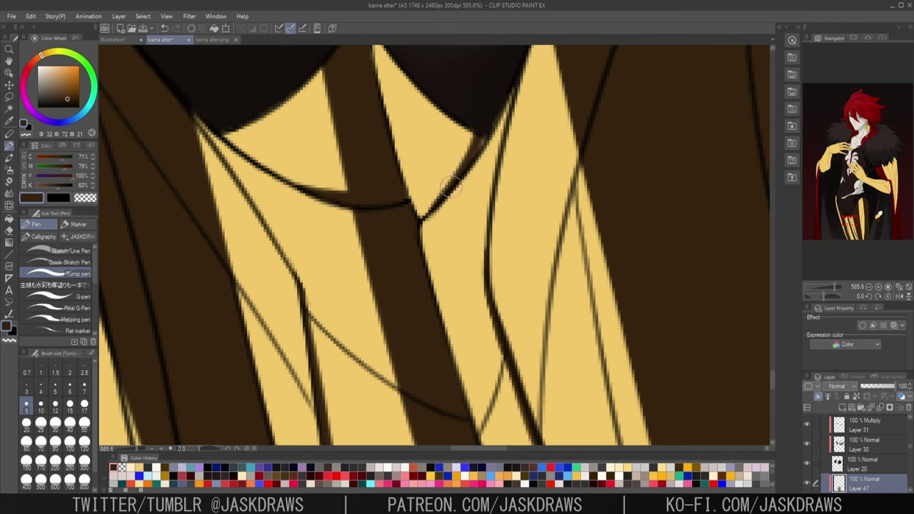
key("ctrl+z")
left_click_drag(427, 215, 476, 138)
left_click_drag(446, 196, 481, 139)
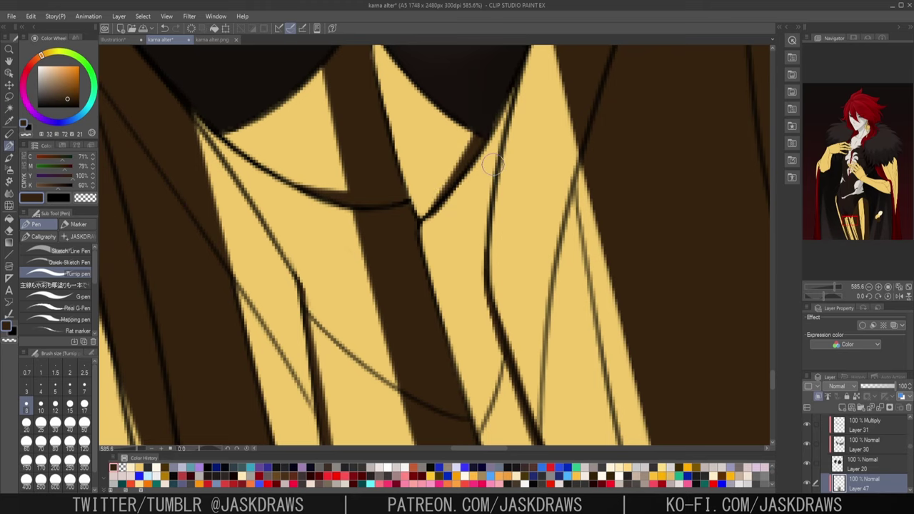
- Add tapered dark brown shadows along the second curved seam and the lower folds of the centre strip
left_click_drag(528, 372, 510, 315)
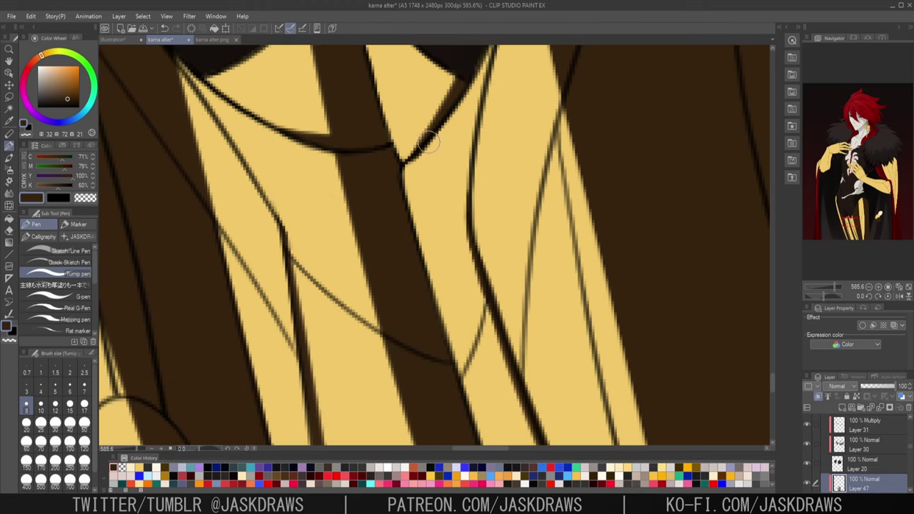
scroll(575, 284, "down", 3)
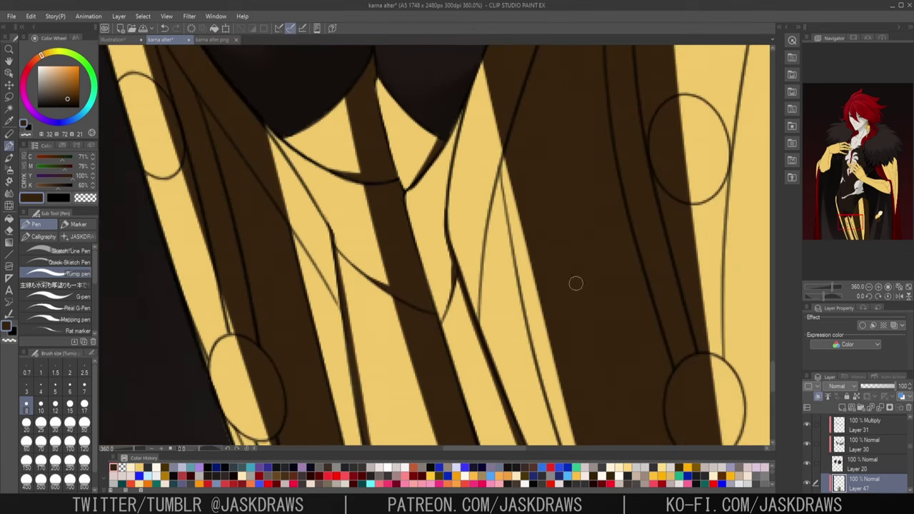
left_click_drag(493, 399, 428, 100)
scroll(416, 307, "up", 3)
left_click_drag(642, 400, 349, 245)
scroll(349, 245, "down", 5)
left_click_drag(423, 104, 561, 387)
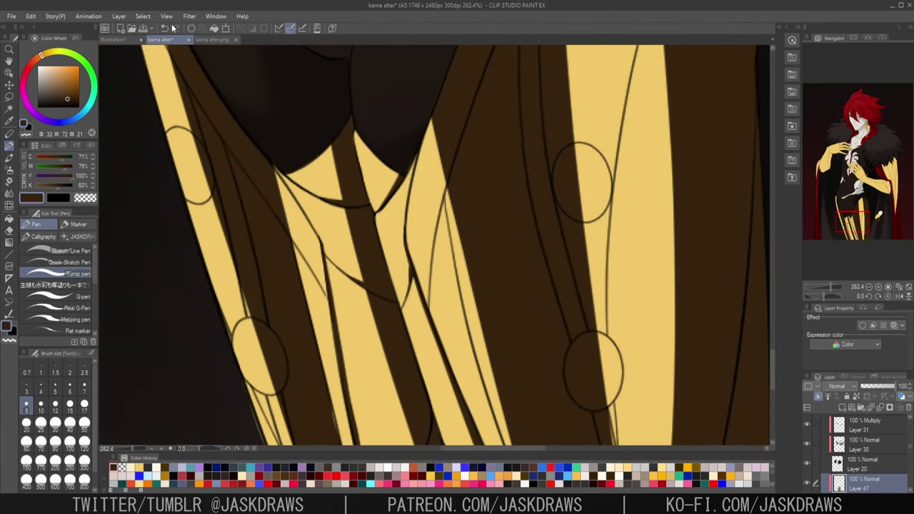
- Paint a thin dark brown shadow along the curved seam beside the inner edge of the larger thigh plate
scroll(436, 299, "up", 3)
left_click_drag(566, 354, 426, 247)
scroll(426, 247, "down", 3)
left_click_drag(520, 93, 538, 283)
scroll(538, 283, "down", 1)
- Add thin dark brown accents along the upper seams of the larger thigh plate
left_click_drag(561, 57, 572, 210)
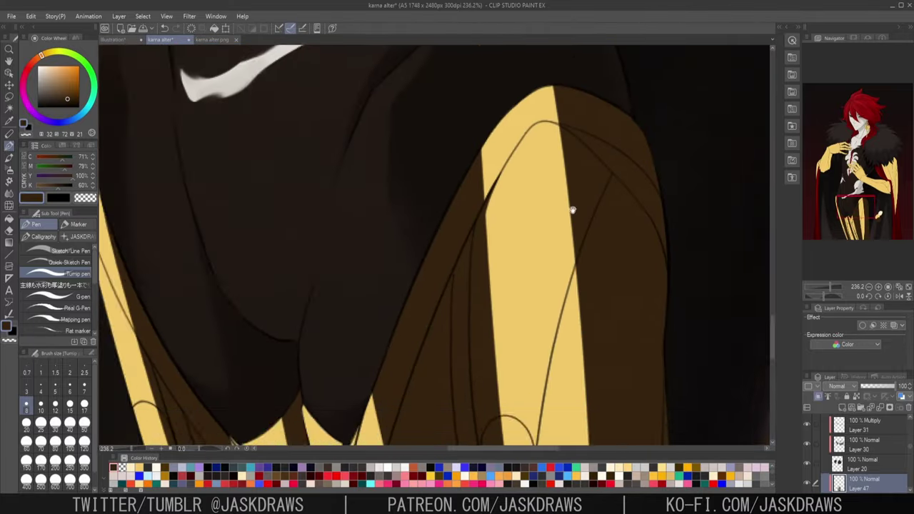
scroll(556, 108, "up", 10)
left_click_drag(477, 170, 565, 171)
scroll(564, 171, "down", 6)
left_click_drag(606, 400, 564, 169)
left_click_drag(535, 189, 556, 118)
scroll(586, 169, "down", 4)
left_click_drag(620, 435, 687, 210)
left_click_drag(214, 64, 257, 242)
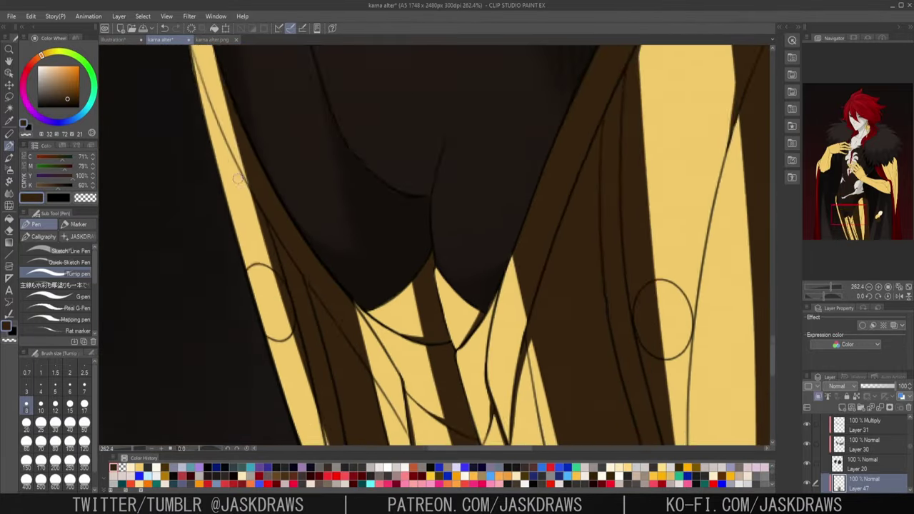
- Paint thin dark brown shadows along the outer edge and around the round ornaments of the narrower thigh plate
scroll(238, 179, "up", 7)
left_click_drag(313, 355, 283, 155)
left_click_drag(400, 435, 300, 100)
scroll(309, 214, "down", 8)
left_click_drag(335, 400, 314, 164)
left_click_drag(321, 79, 364, 179)
scroll(364, 179, "up", 5)
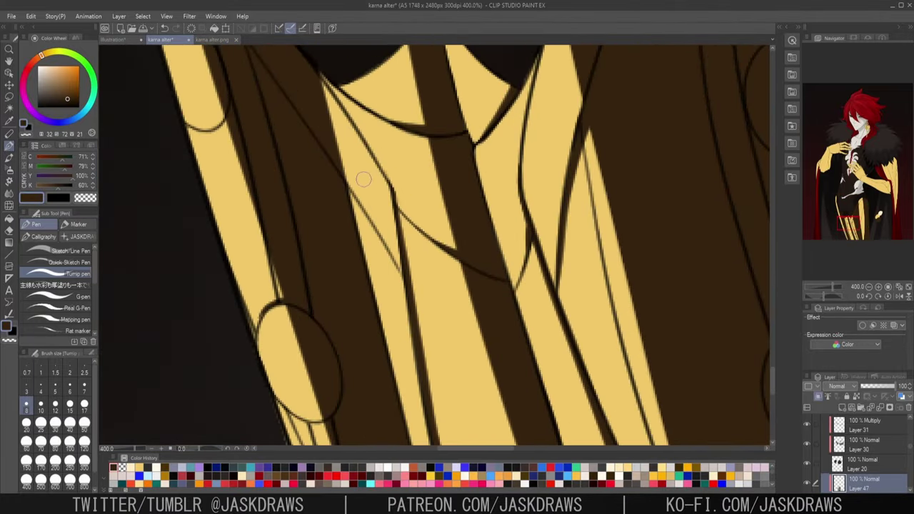
- Paint a thin dark brown shadow along the diagonal seam between the narrower thigh plate and the centre strip
key("h")
scroll(363, 180, "up", 4)
key("h")
left_click_drag(428, 157, 396, 250)
scroll(500, 300, "down", 2)
left_click_drag(556, 428, 442, 86)
scroll(471, 265, "down", 10)
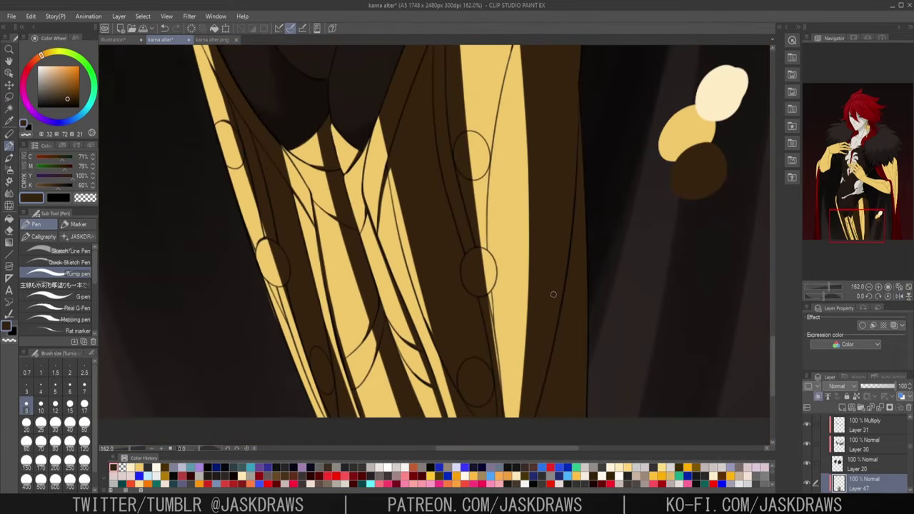
scroll(552, 294, "down", 1)
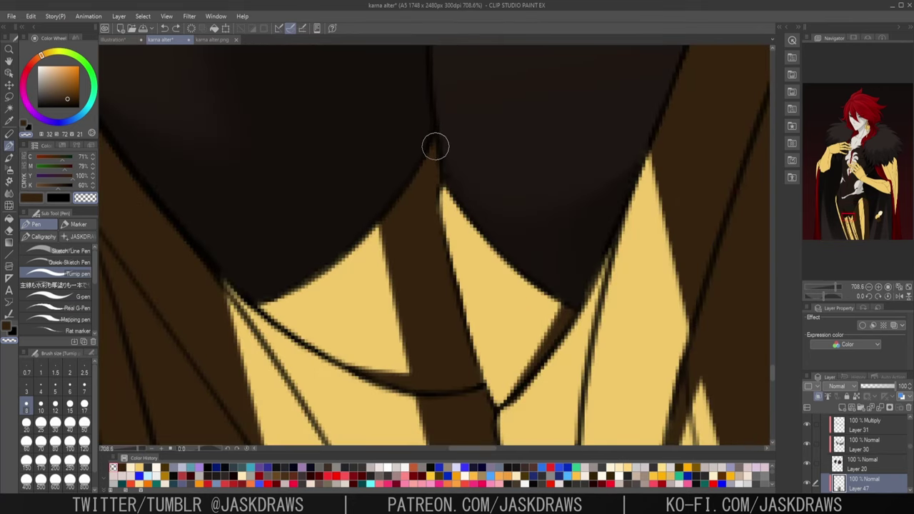
- Erase thin gold rims into the centre shadow along its top edge and below the upper curved seam, using transparent colour
mouse_move(434, 143)
left_mouse_down()
mouse_move(389, 217)
mouse_move(277, 266)
left_mouse_up()
scroll(277, 266, "down", 4)
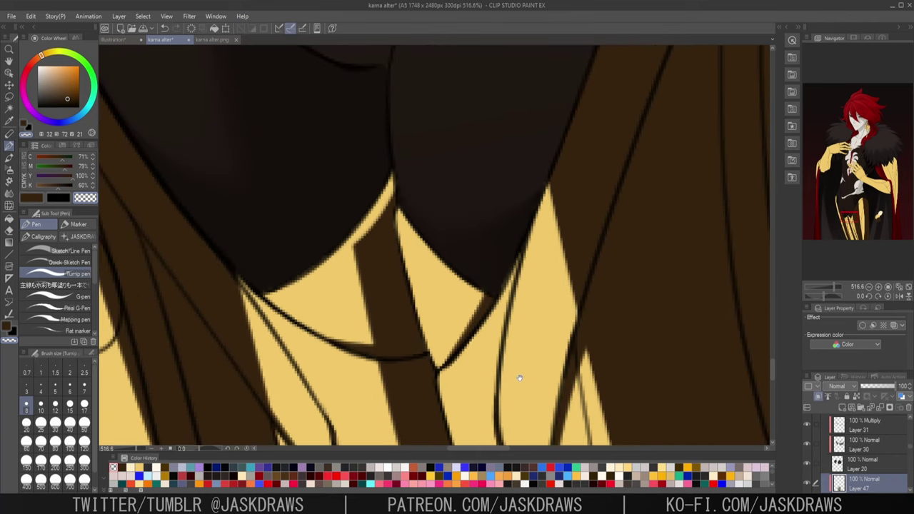
left_click_drag(518, 375, 518, 273)
scroll(425, 254, "up", 4)
mouse_move(350, 259)
left_mouse_down()
mouse_move(401, 259)
mouse_move(451, 246)
left_mouse_up()
scroll(492, 269, "down", 5)
mouse_move(545, 368)
left_mouse_down()
mouse_move(439, 206)
mouse_move(393, 177)
left_mouse_up()
- Erase a thin gold rim from the shadow just below the second curved seam of the centre strip
scroll(393, 178, "up", 1)
scroll(298, 212, "up", 2)
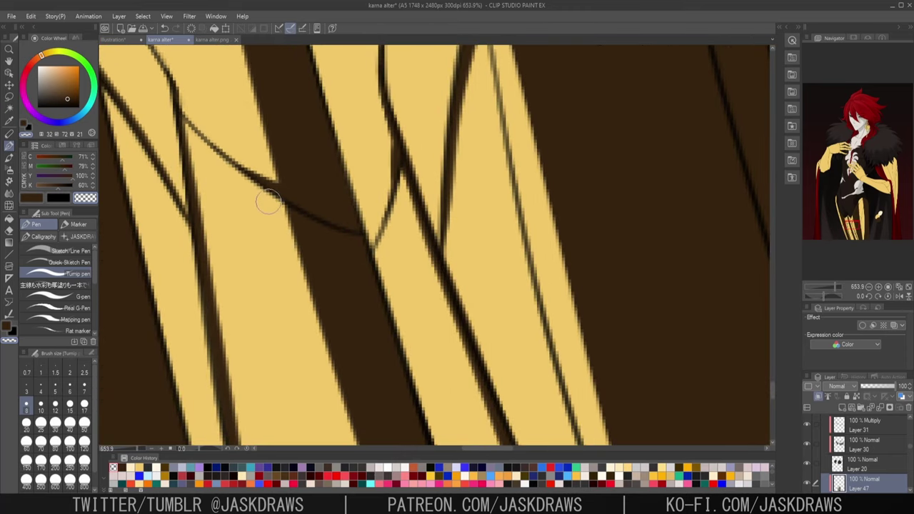
left_click_drag(289, 221, 369, 244)
scroll(267, 156, "down", 2)
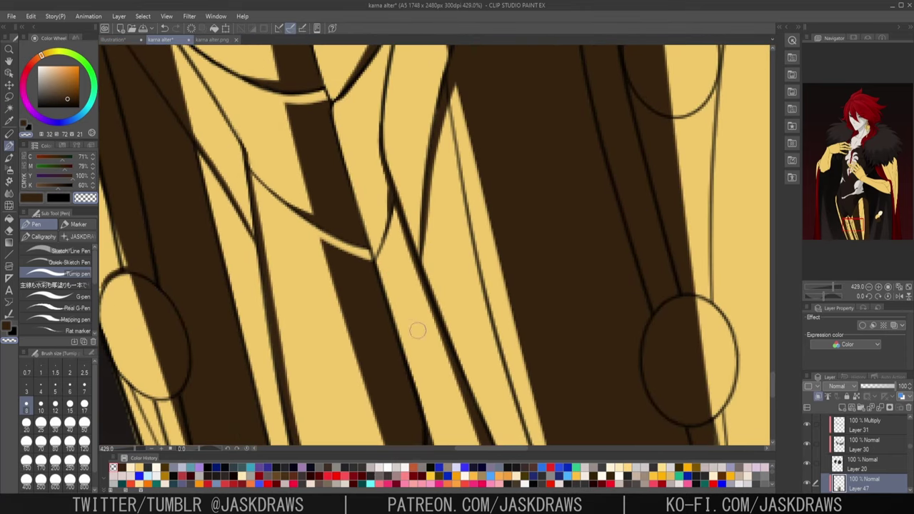
left_click_drag(334, 167, 355, 237)
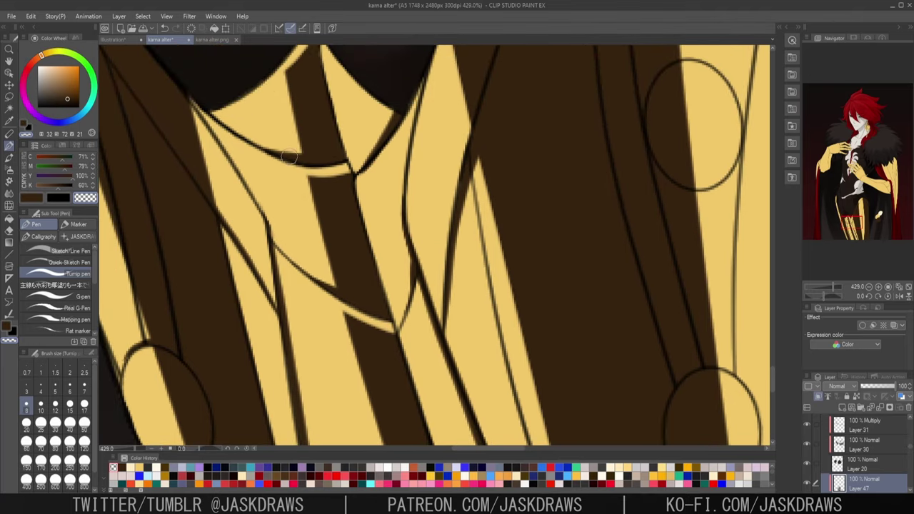
- Erase thin gold rims along the two lower fold lines where they cross the central dark band
scroll(209, 208, "up", 3)
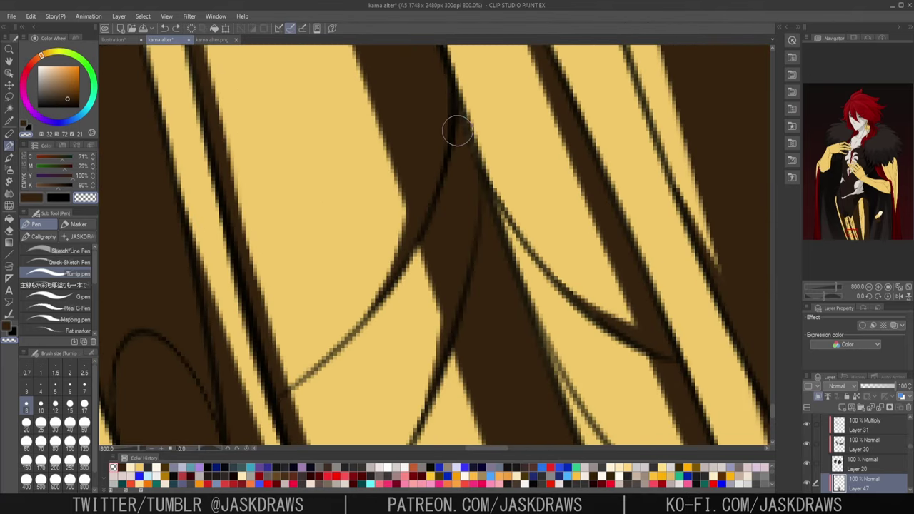
mouse_move(453, 128)
left_mouse_down()
mouse_move(449, 173)
mouse_move(411, 264)
left_mouse_up()
left_click_drag(548, 362, 553, 309)
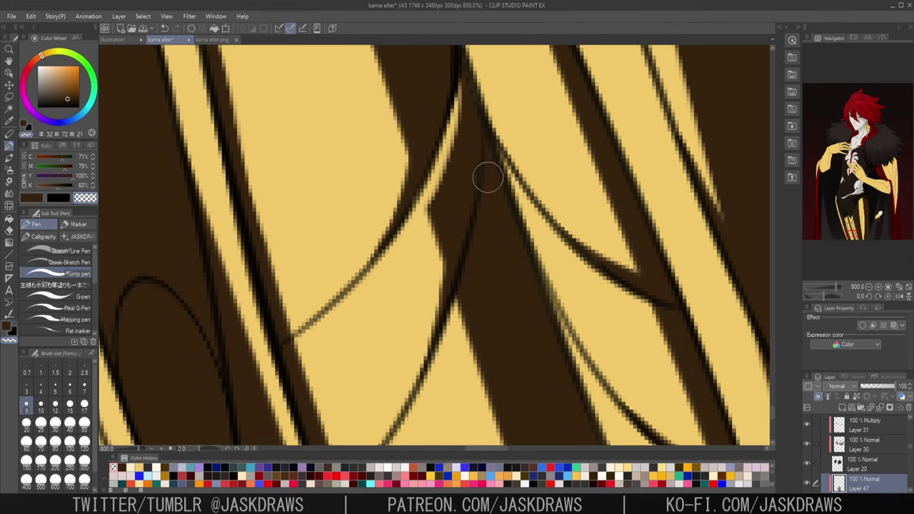
left_click_drag(486, 173, 440, 331)
scroll(503, 273, "down", 3)
left_click_drag(564, 209, 437, 221)
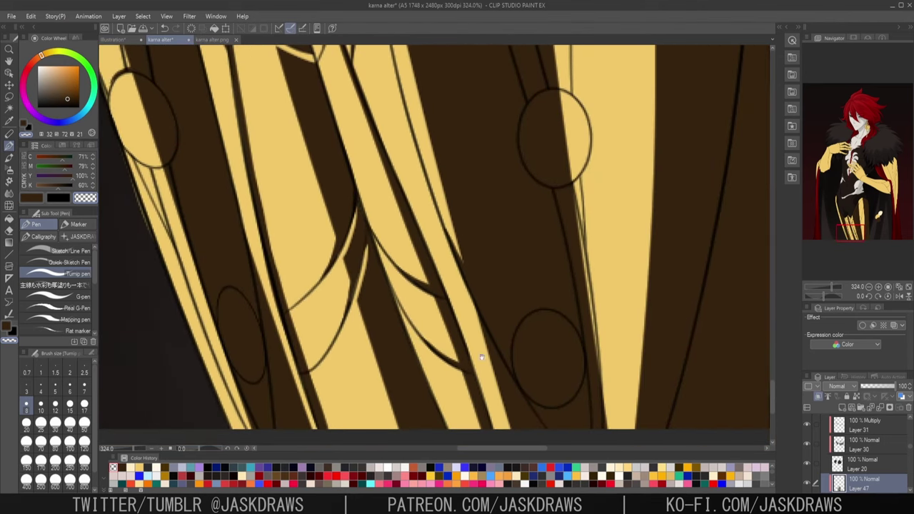
- Erase short gold rims below the two opposite lower folds and at the far upper corner of the centre strip
left_click_drag(506, 365, 464, 302)
scroll(456, 303, "up", 1)
left_click_drag(407, 312, 436, 322)
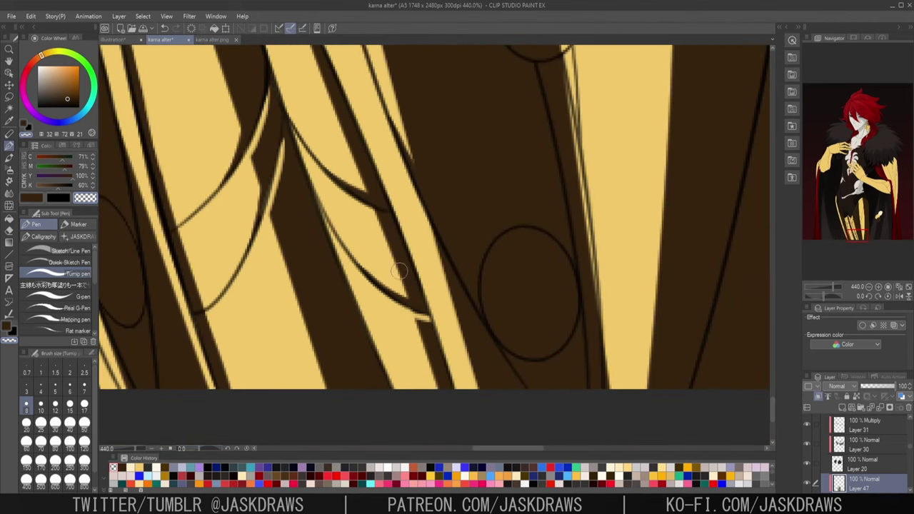
left_click_drag(372, 212, 400, 217)
left_click_drag(392, 184, 509, 393)
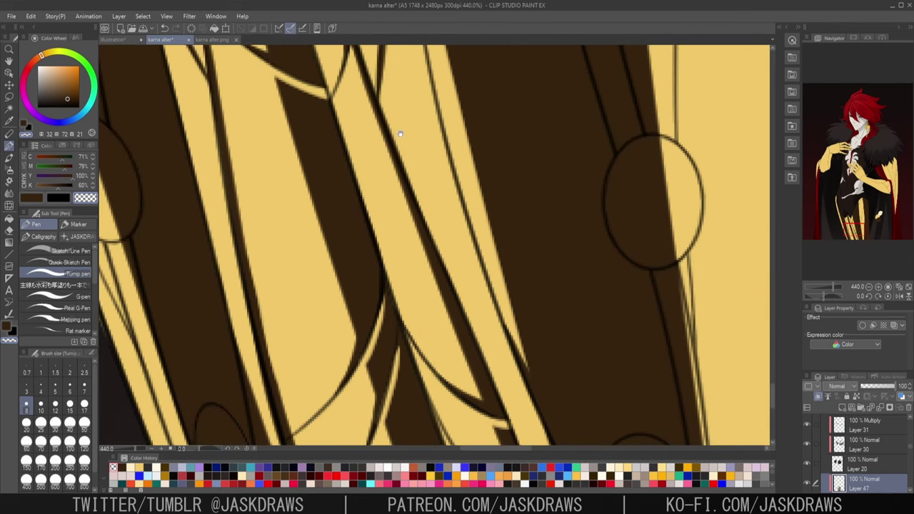
left_click_drag(399, 133, 433, 326)
scroll(396, 178, "down", 3)
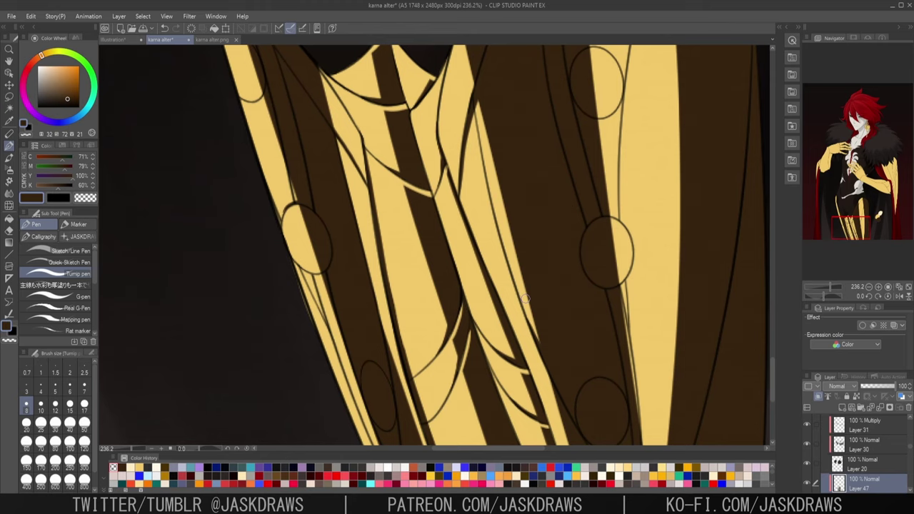
- Paint tapered dark brown tips beside the gold rims at the top edge and below the upper curved seam
scroll(396, 71, "up", 5)
mouse_move(393, 307)
left_mouse_down()
mouse_move(347, 333)
mouse_move(400, 310)
left_mouse_up()
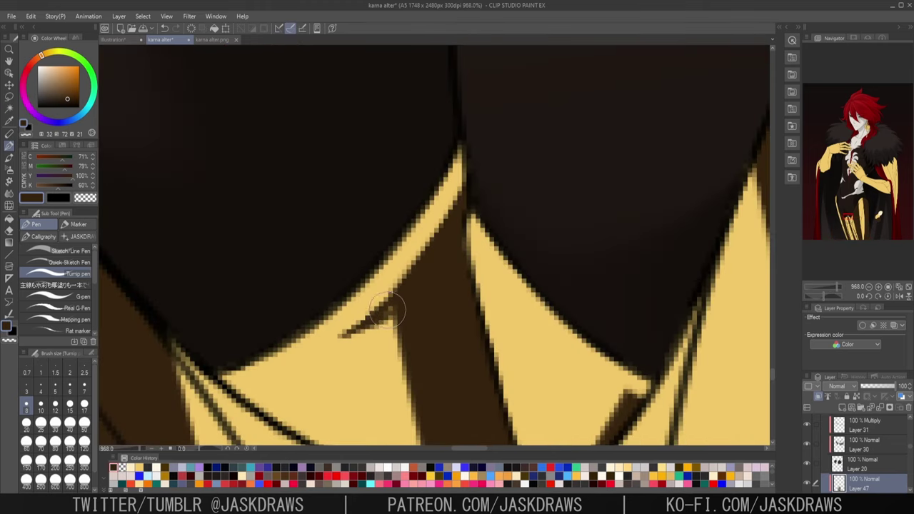
scroll(612, 359, "down", 3)
left_click_drag(611, 359, 552, 247)
scroll(497, 200, "up", 4)
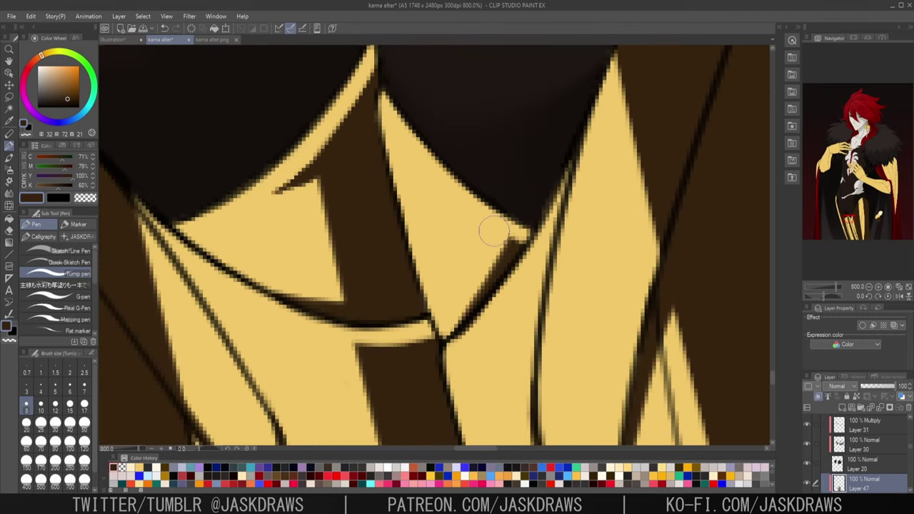
left_click_drag(470, 209, 516, 256)
mouse_move(354, 334)
left_mouse_down()
mouse_move(296, 283)
mouse_move(311, 303)
left_mouse_up()
- Paint tapered dark brown tips beside the gold rims at the second curved seam and the lower folds
mouse_move(254, 286)
left_mouse_down()
mouse_move(315, 300)
mouse_move(311, 312)
mouse_move(352, 156)
left_mouse_up()
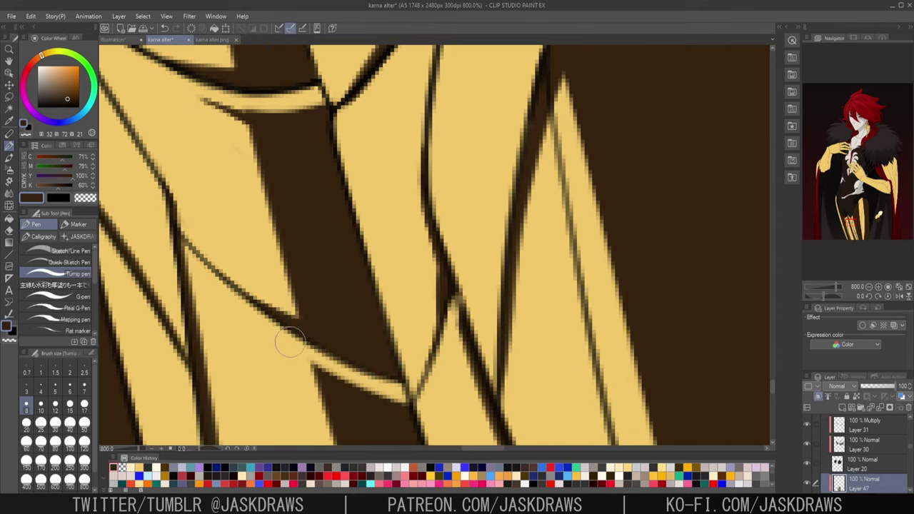
left_click_drag(276, 340, 323, 379)
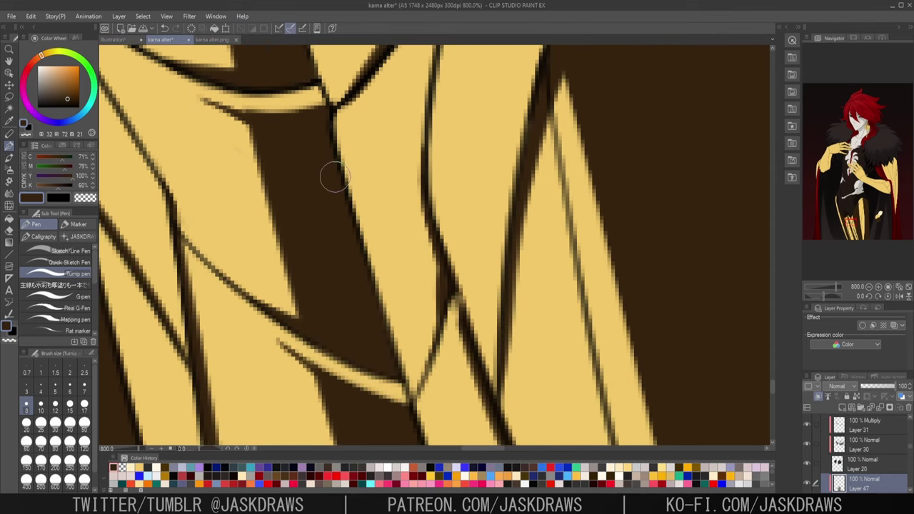
scroll(442, 307, "down", 3)
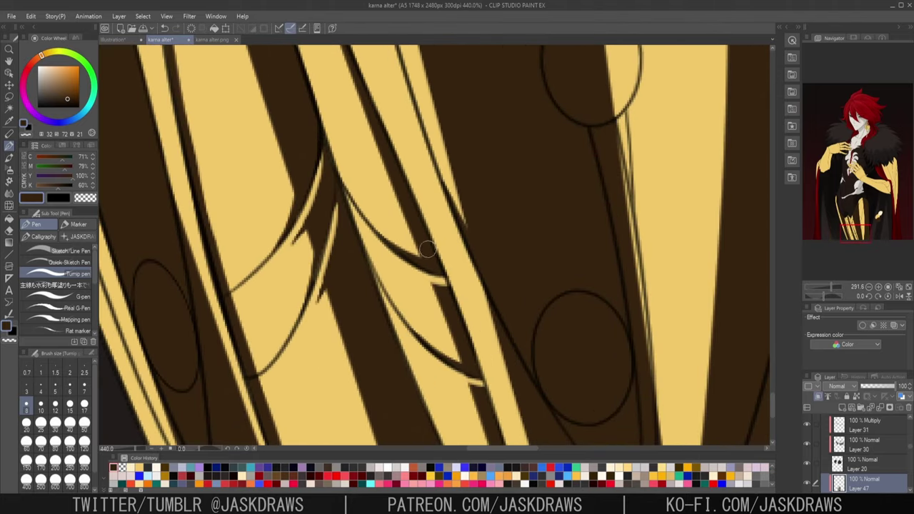
scroll(603, 272, "down", 3)
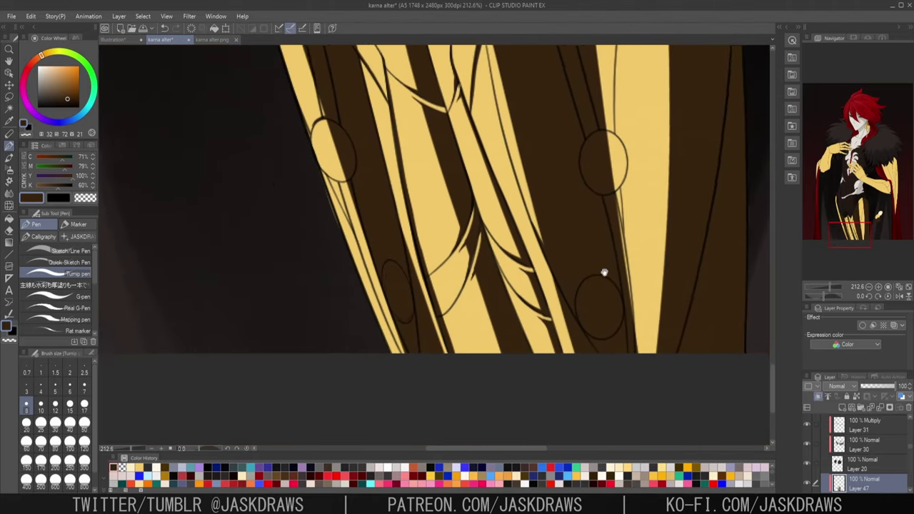
scroll(604, 272, "up", 5)
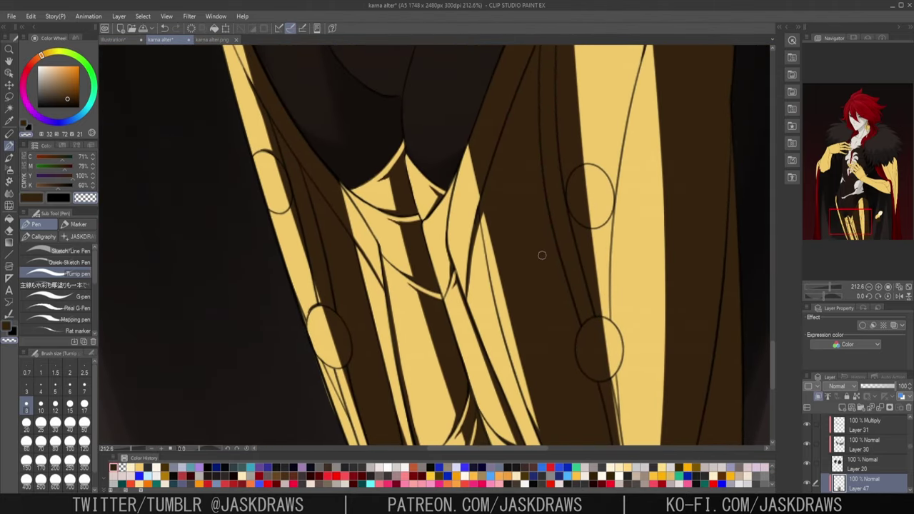
left_click_drag(541, 255, 565, 208)
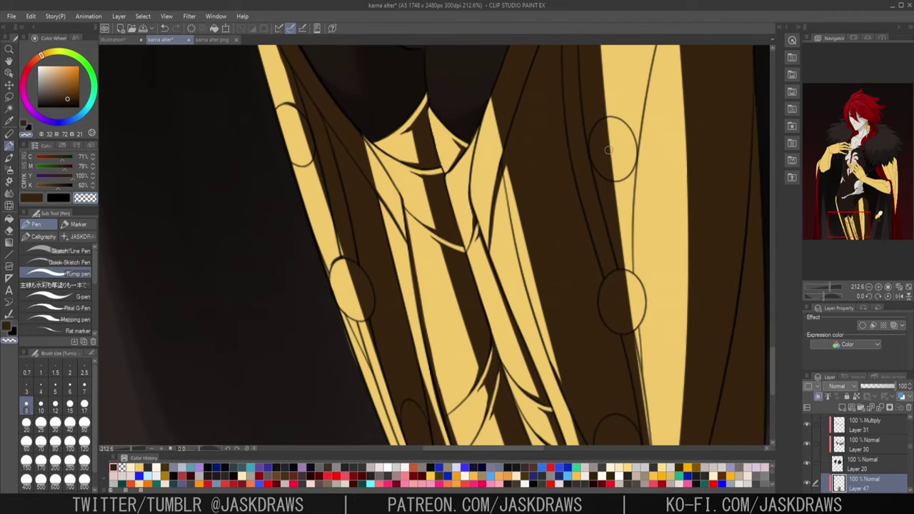
scroll(678, 336, "up", 3)
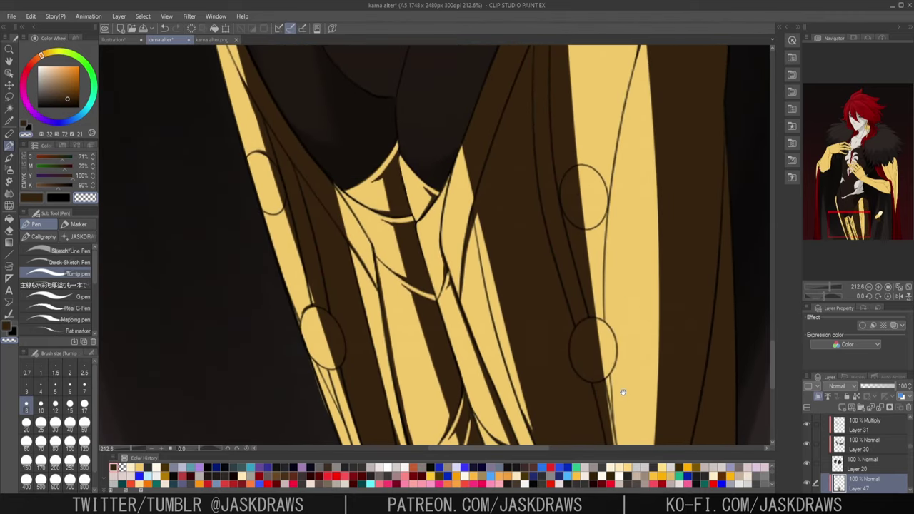
scroll(580, 257, "down", 3)
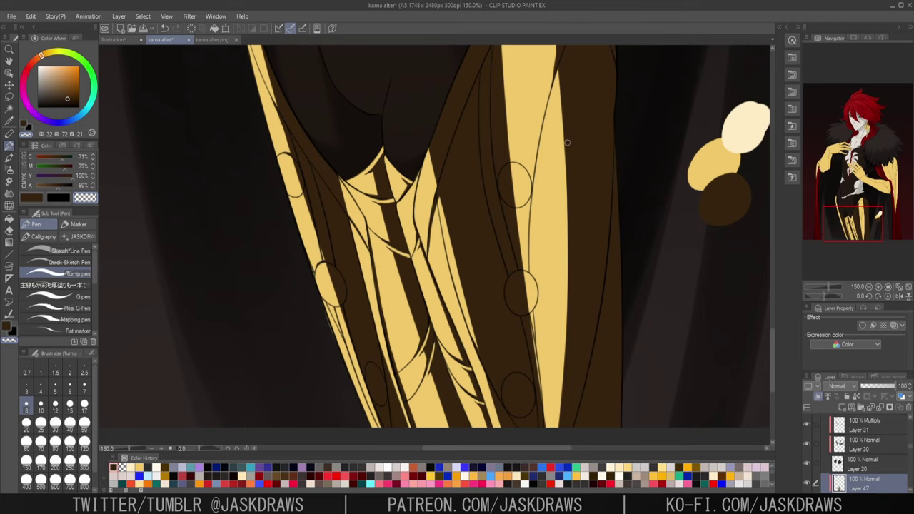
- Erase a thin gold rim along the shadowed edge of the lowest round ornament on the larger thigh plate
left_click_drag(503, 128, 463, 357)
scroll(471, 162, "up", 3)
scroll(518, 286, "up", 3)
scroll(518, 204, "down", 3)
left_click_drag(528, 400, 553, 203)
scroll(457, 149, "up", 3)
mouse_move(464, 203)
left_mouse_down()
mouse_move(394, 320)
mouse_move(464, 203)
left_mouse_up()
left_click_drag(485, 436, 475, 64)
key("ctrl+z")
left_click_drag(444, 188, 464, 347)
left_click_drag(349, 233, 384, 290)
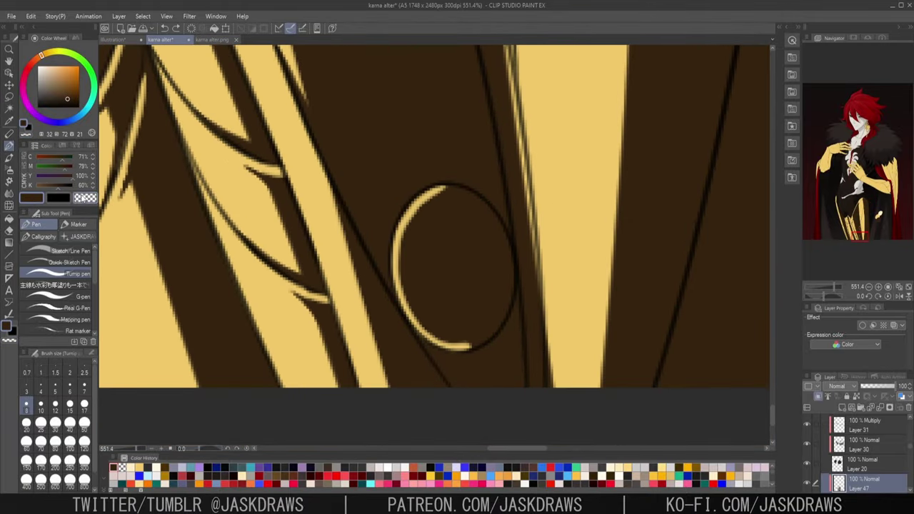
- Erase a thin gold rim around the shadowed side of the middle round ornament on the larger thigh plate
scroll(462, 269, "down", 6)
left_click_drag(463, 269, 476, 432)
left_click_drag(497, 381, 426, 240)
scroll(426, 240, "up", 3)
scroll(425, 240, "up", 4)
left_click_drag(482, 153, 514, 419)
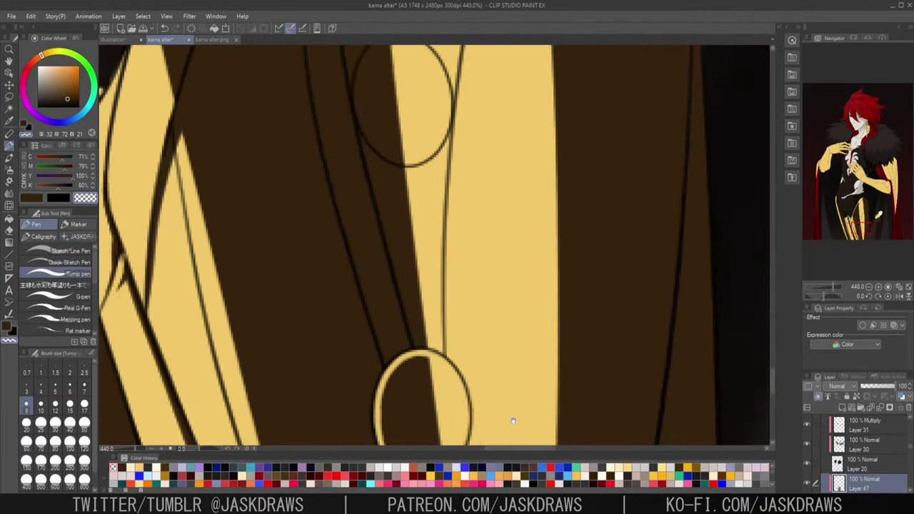
- Erase thin gold rims around the upper round ornament and along the larger thigh plate's inner seam and edge
left_click_drag(411, 90, 414, 376)
scroll(410, 218, "down", 4)
left_click_drag(338, 88, 372, 429)
scroll(319, 138, "up", 6)
mouse_move(364, 414)
left_mouse_down()
mouse_move(319, 137)
mouse_move(353, 250)
left_mouse_up()
scroll(354, 250, "down", 8)
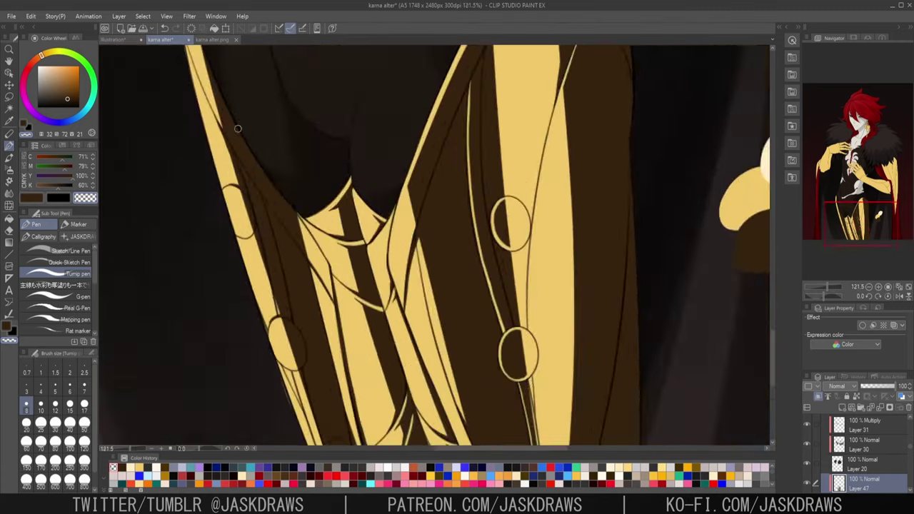
- Erase thin gold rims along the smaller thigh plate's inner seams, from its upper end down past the upper round ornament
scroll(237, 186, "up", 7)
left_click_drag(252, 78, 315, 305)
left_click_drag(316, 305, 326, 431)
scroll(246, 214, "up", 1)
left_click_drag(247, 214, 246, 328)
left_click_drag(337, 375, 297, 304)
scroll(298, 304, "up", 3)
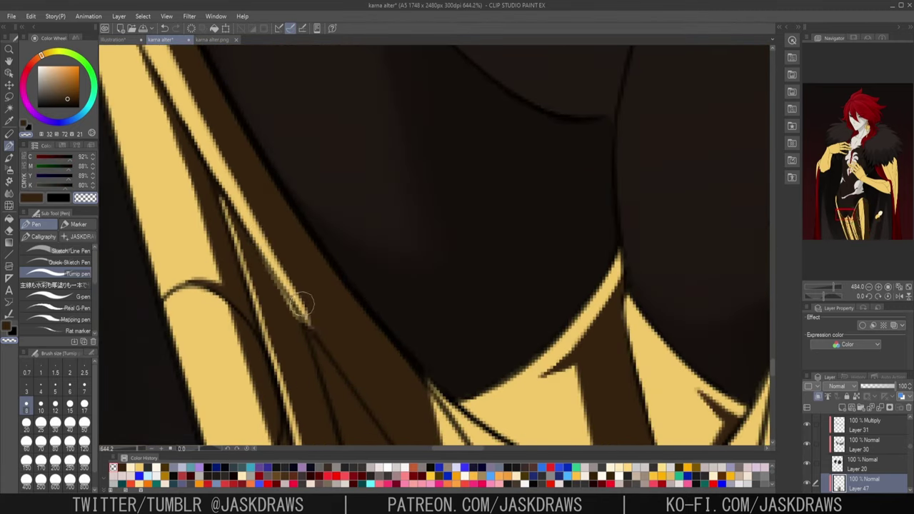
- Erase thin gold rims beside and below the middle round ornament on the smaller thigh plate, following its converging seams
key("c")
scroll(298, 304, "down", 4)
left_click_drag(440, 448, 379, 238)
scroll(347, 292, "up", 2)
key("c")
mouse_move(225, 65)
left_mouse_down()
mouse_move(312, 433)
mouse_move(266, 77)
left_mouse_up()
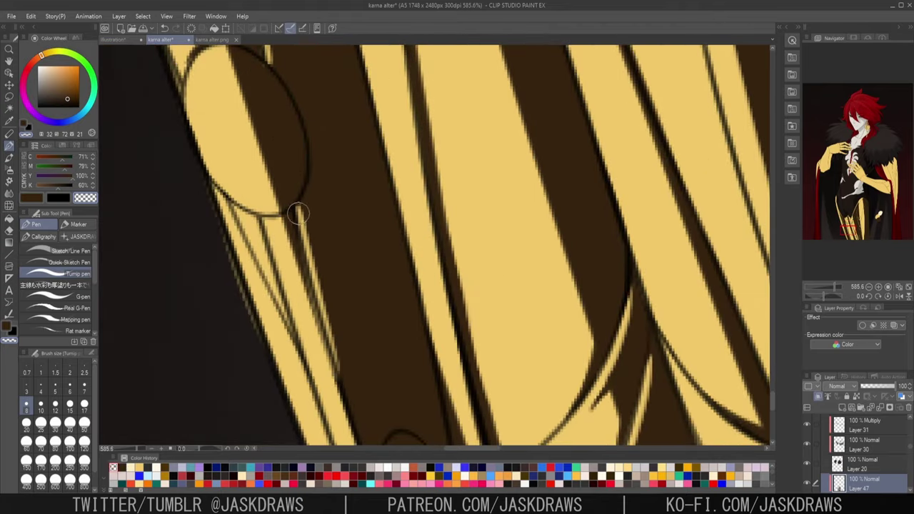
scroll(298, 212, "up", 5)
mouse_move(298, 212)
left_mouse_down()
mouse_move(382, 213)
mouse_move(428, 331)
left_mouse_up()
left_click_drag(499, 435, 321, 64)
left_click_drag(344, 115, 434, 363)
- Erase thin gold rims around the smaller thigh plate's lowest round ornament and along the larger plate's lower outer seam
scroll(538, 271, "down", 10)
scroll(350, 250, "up", 3)
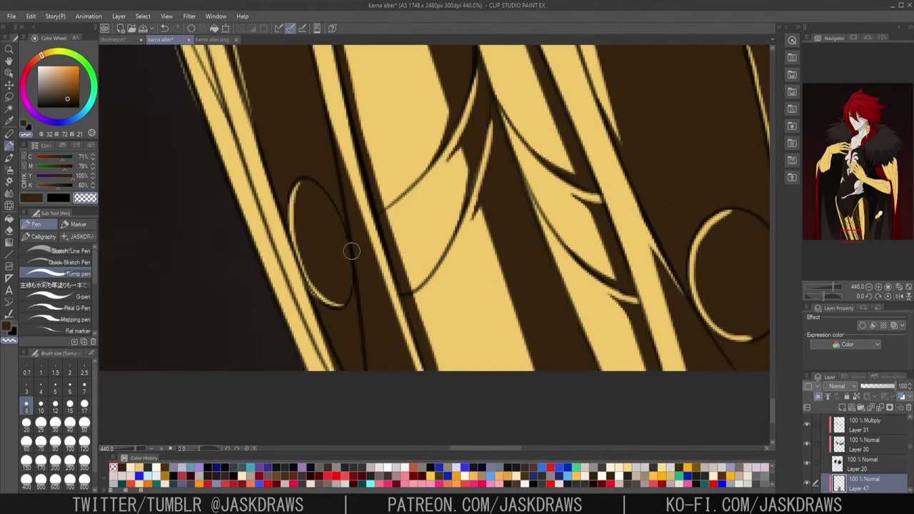
scroll(622, 261, "down", 5)
scroll(577, 169, "up", 5)
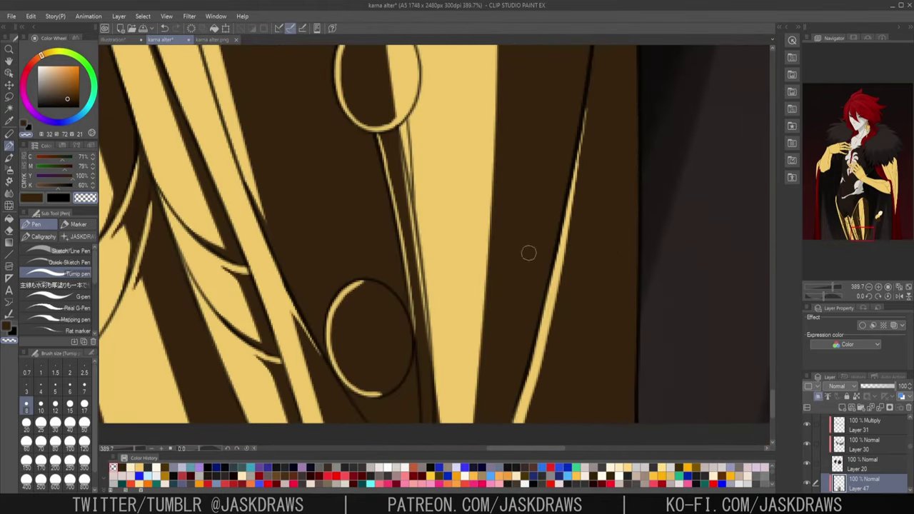
- Paint tapered dark brown tips beside the gold rims at the larger thigh plate's top and the smaller plate's round ornaments
scroll(393, 215, "down", 3)
scroll(393, 215, "up", 5)
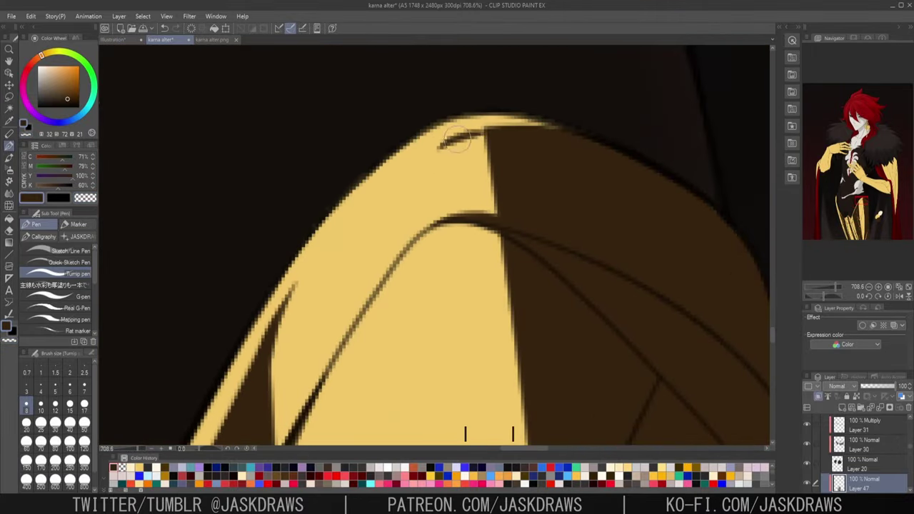
scroll(483, 150, "down", 4)
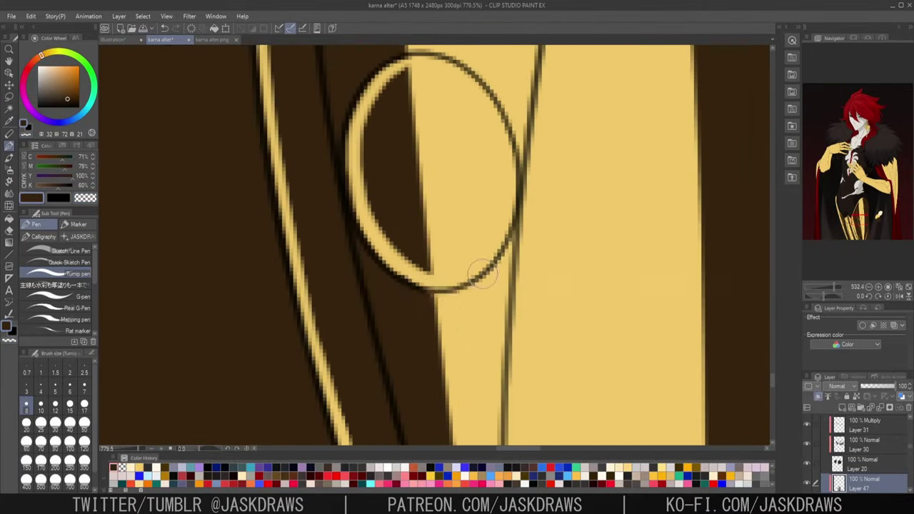
scroll(449, 228, "down", 4)
scroll(311, 142, "up", 7)
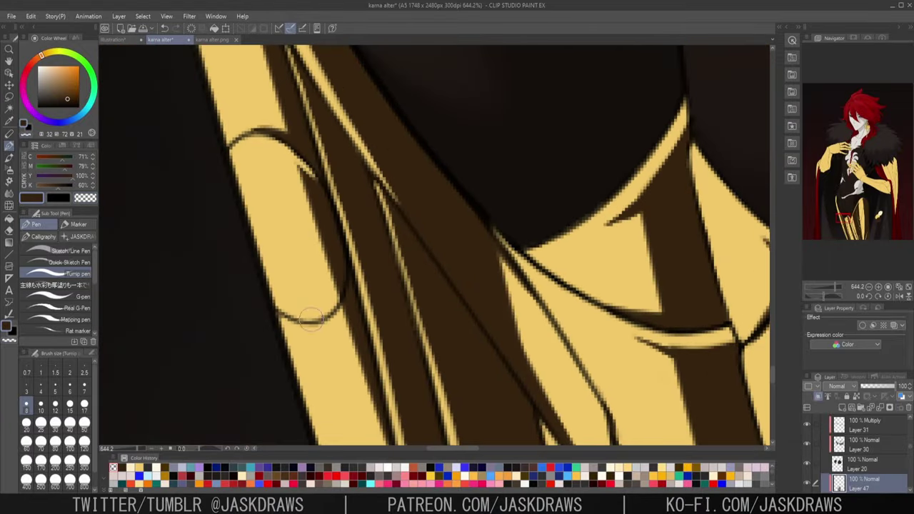
scroll(311, 143, "down", 6)
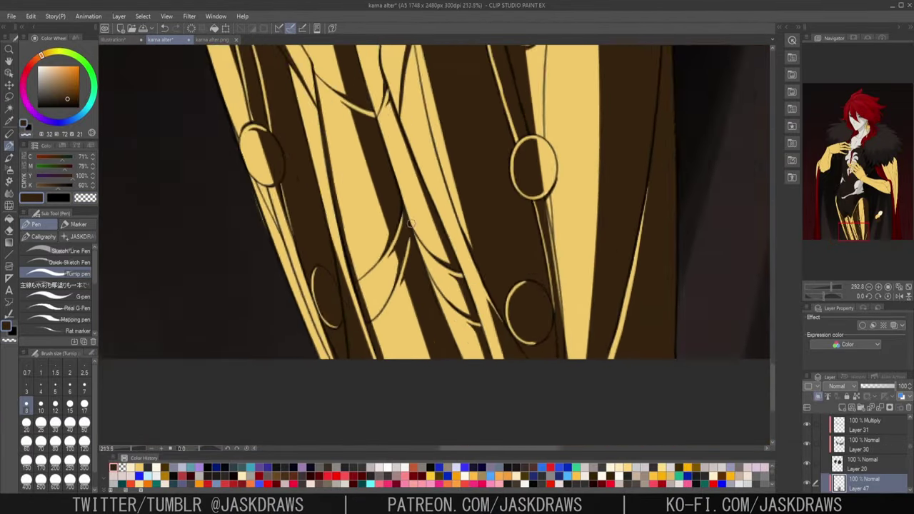
scroll(617, 352, "down", 2)
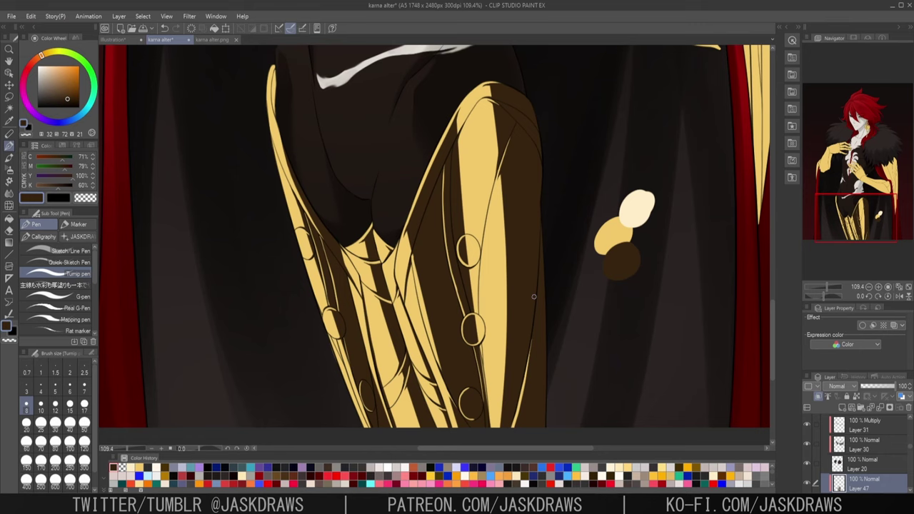
- Paint a curved dark brown shadow in the gap between the larger thigh plate's upper round ornament and the adjacent seam
scroll(497, 179, "up", 5)
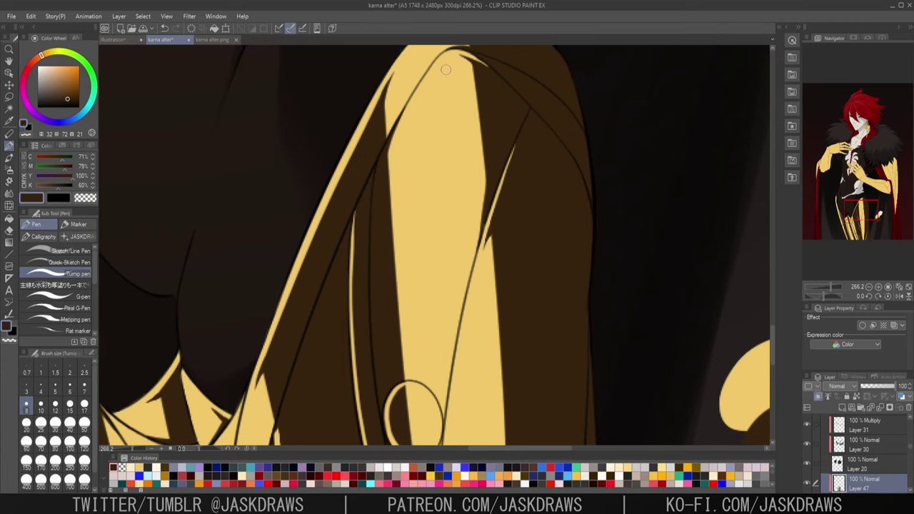
scroll(532, 361, "down", 3)
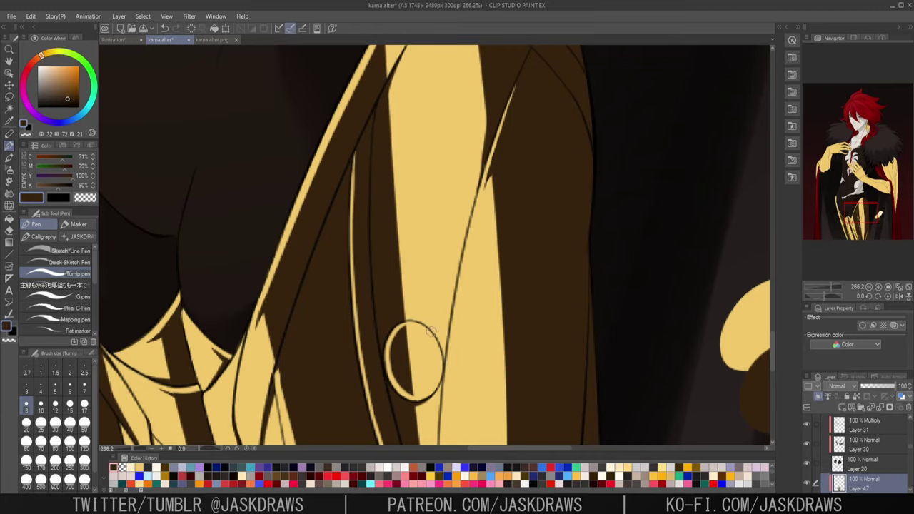
scroll(443, 323, "up", 2)
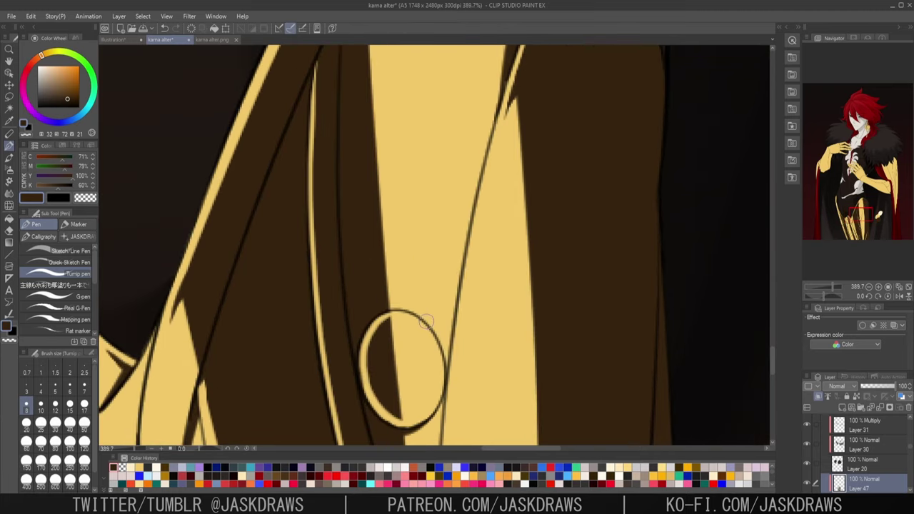
left_click_drag(430, 323, 453, 292)
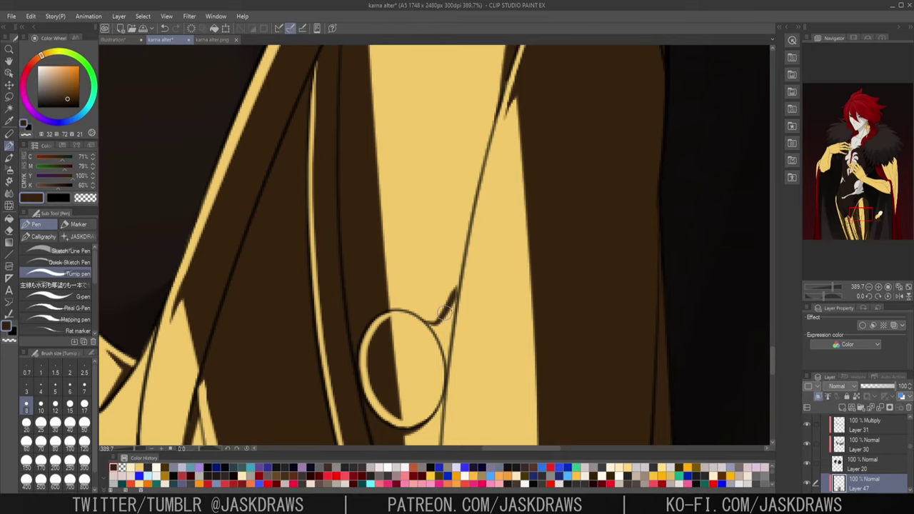
scroll(428, 300, "up", 2)
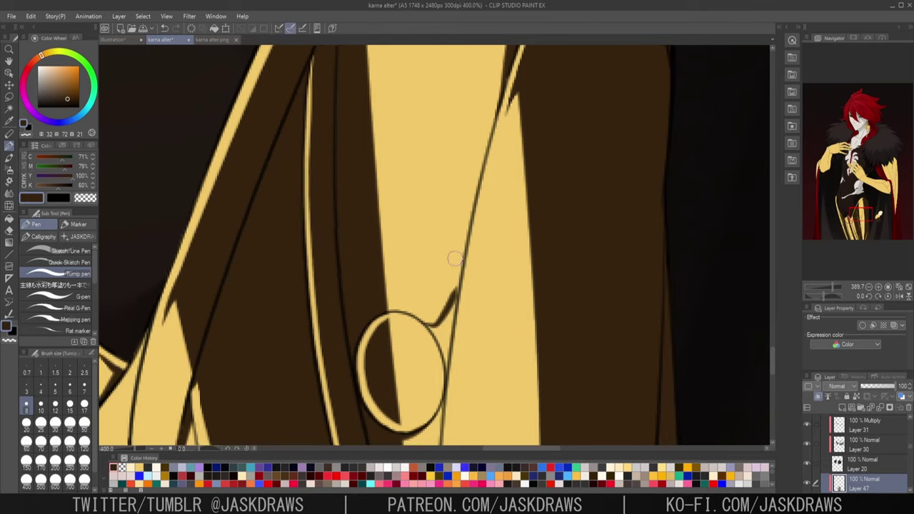
key("ctrl+z")
scroll(399, 332, "up", 1)
mouse_move(398, 332)
left_mouse_down()
mouse_move(440, 336)
mouse_move(465, 303)
left_mouse_up()
left_click_drag(472, 258, 446, 388)
left_click_drag(457, 325, 448, 389)
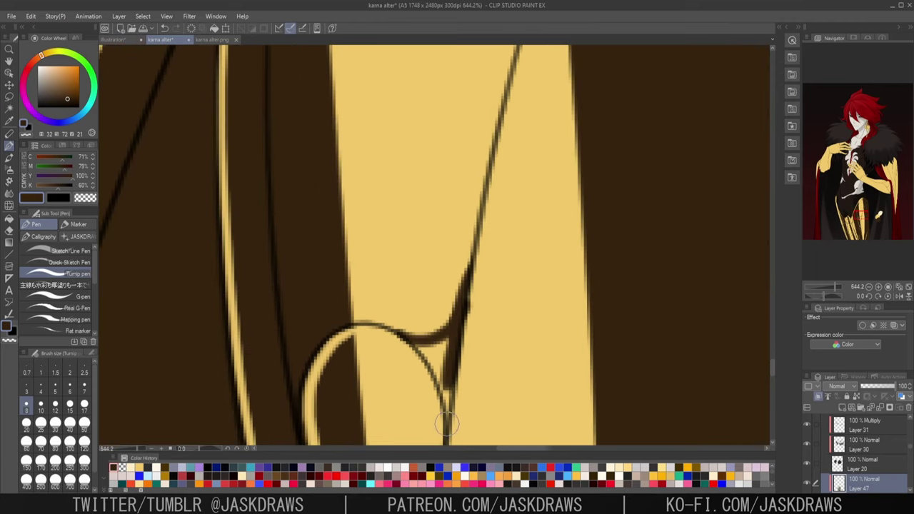
mouse_move(446, 424)
left_mouse_down()
mouse_move(445, 397)
mouse_move(421, 345)
mouse_move(410, 341)
mouse_move(423, 353)
mouse_move(444, 345)
mouse_move(424, 353)
mouse_move(436, 375)
mouse_move(449, 326)
mouse_move(454, 357)
left_mouse_up()
- Paint a tapered dark brown shadow where the seam meets the top of the larger thigh plate's middle round ornament
scroll(512, 298, "down", 2)
left_click_drag(578, 349, 550, 104)
scroll(457, 203, "up", 2)
scroll(456, 214, "up", 2)
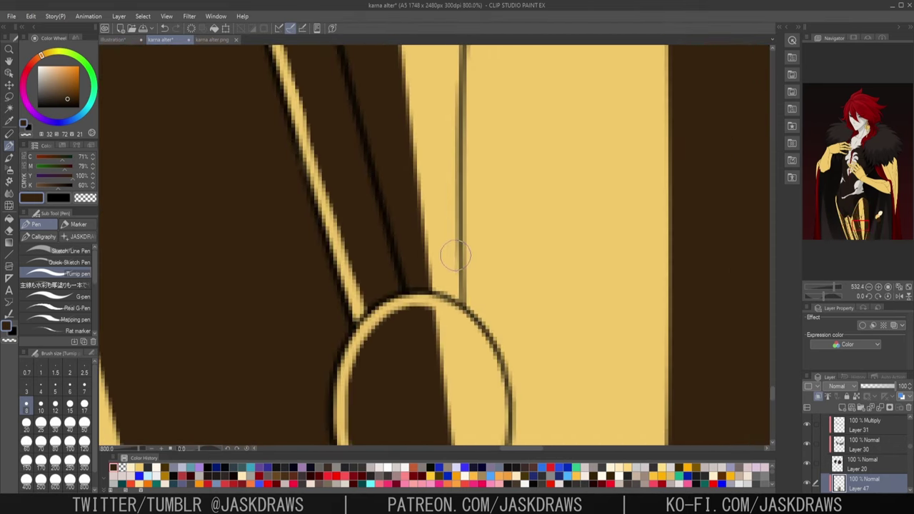
mouse_move(459, 209)
left_mouse_down()
mouse_move(438, 304)
mouse_move(460, 260)
left_mouse_up()
scroll(485, 269, "down", 3)
scroll(550, 280, "down", 2)
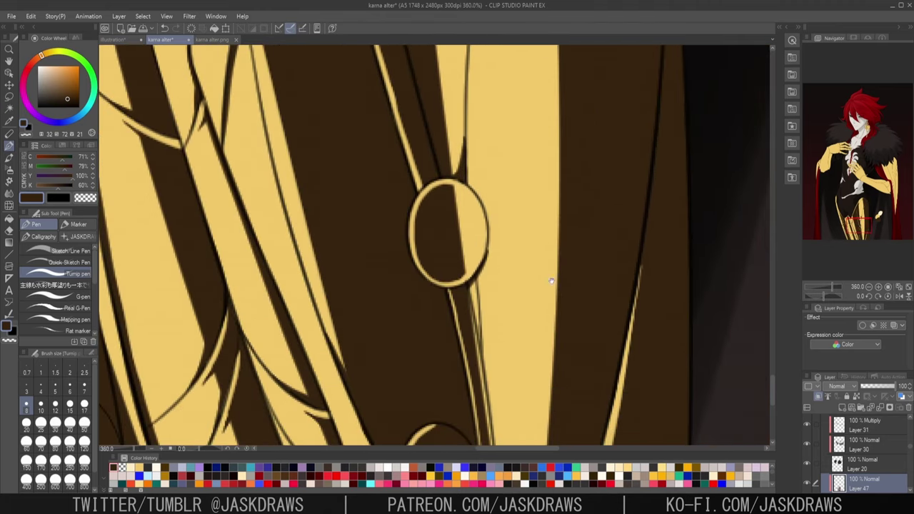
scroll(479, 307, "up", 4)
mouse_move(476, 247)
left_mouse_down()
mouse_move(485, 384)
mouse_move(467, 296)
left_mouse_up()
key("ctrl+z")
- Extend the dark brown shadow to a tapered point along the larger thigh plate's upper inner seam and fill the gold gap
scroll(477, 244, "down", 3)
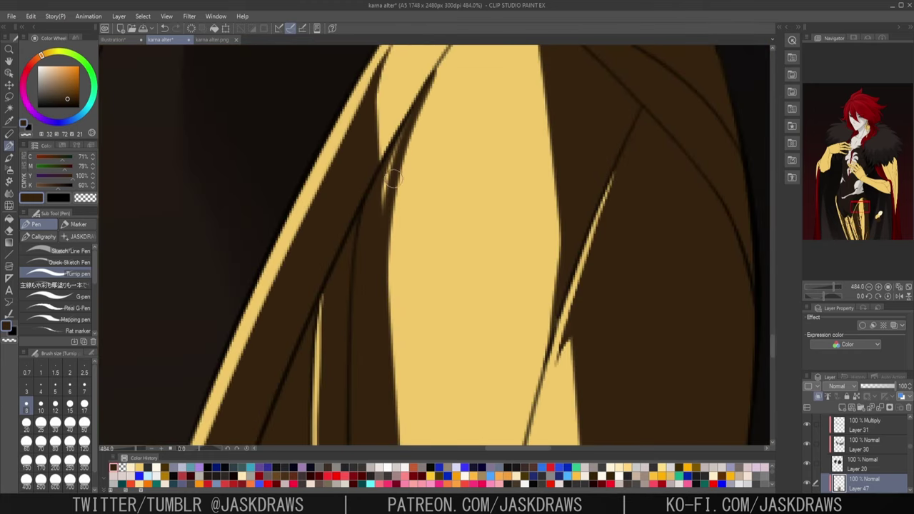
left_click_drag(416, 108, 375, 242)
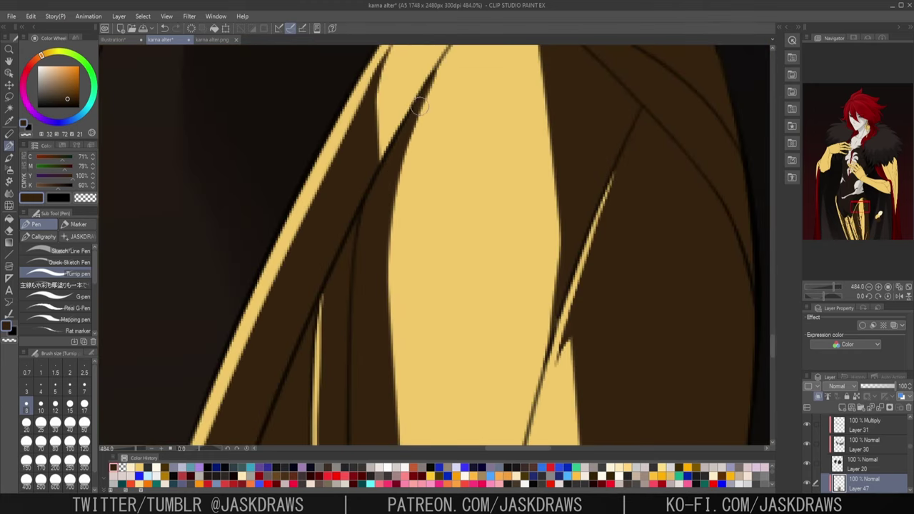
scroll(444, 166, "down", 1)
scroll(546, 267, "down", 3)
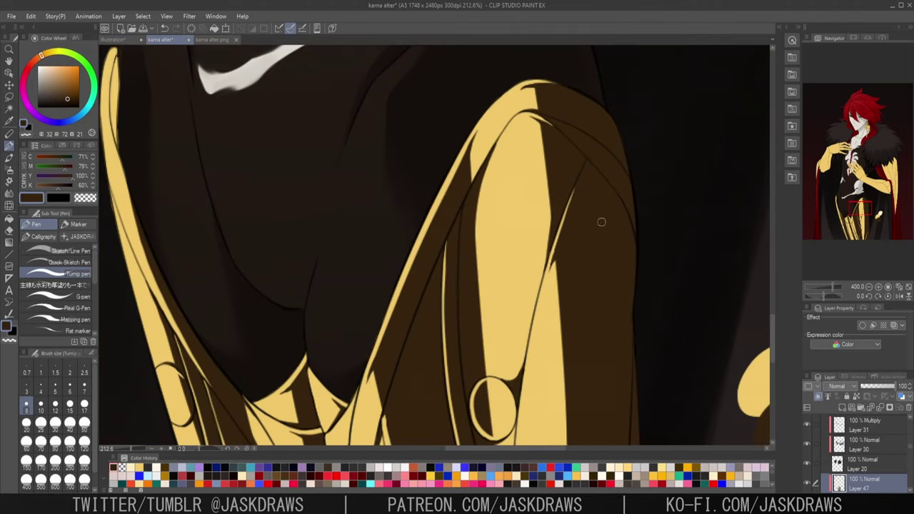
- Paint dark brown shadows along the seam above the smaller thigh plate's upper round ornament and at the ornament's lower edge
left_click_drag(624, 347, 633, 235)
left_click_drag(619, 307, 612, 253)
scroll(491, 157, "up", 3)
scroll(520, 219, "down", 3)
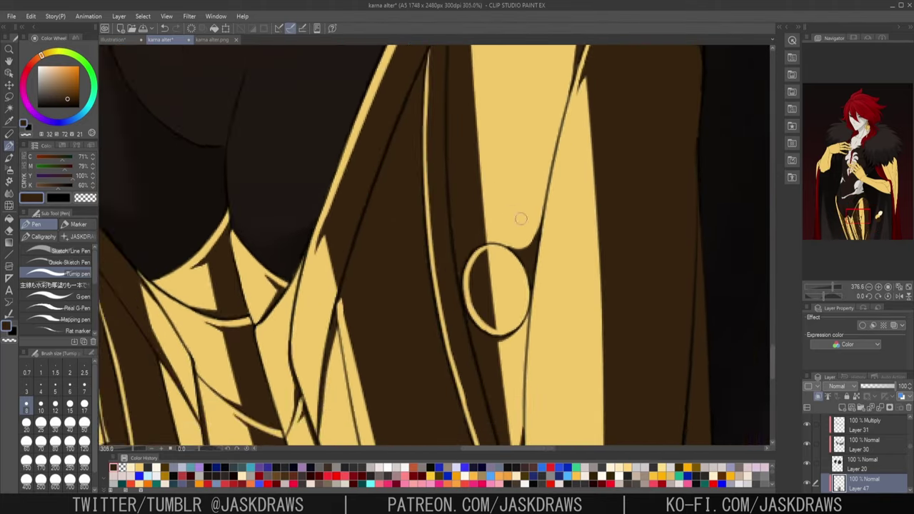
left_click_drag(644, 375, 605, 234)
left_click_drag(596, 389, 603, 197)
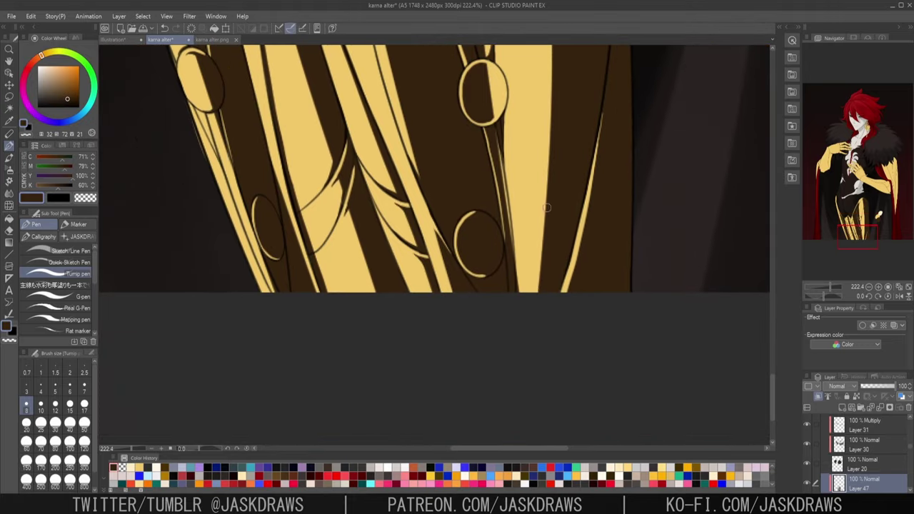
scroll(353, 156, "up", 6)
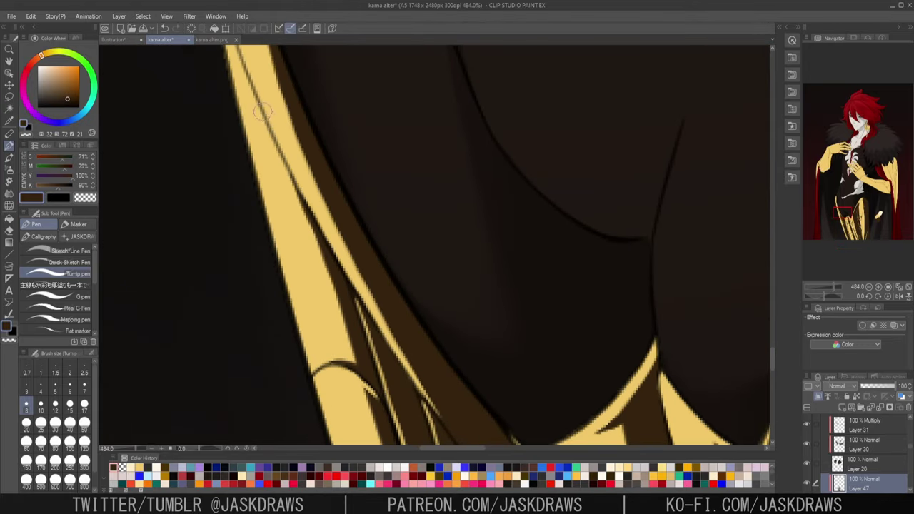
mouse_move(248, 75)
left_mouse_down()
mouse_move(318, 254)
mouse_move(346, 361)
left_mouse_up()
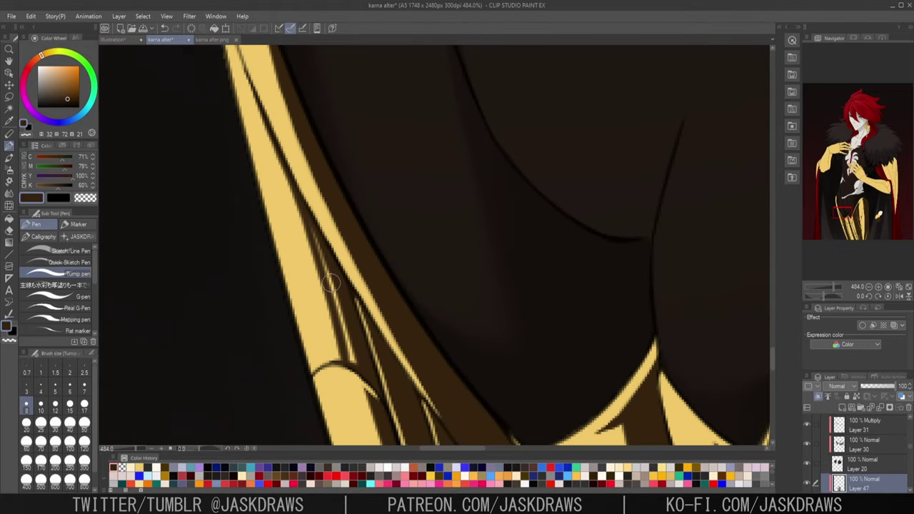
left_click_drag(301, 207, 350, 367)
scroll(356, 314, "down", 2)
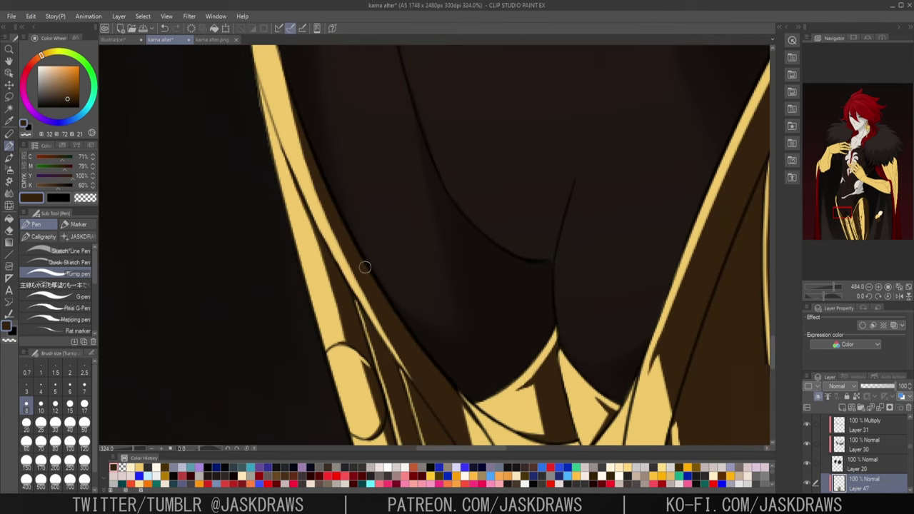
mouse_move(363, 261)
left_mouse_down()
mouse_move(481, 224)
mouse_move(479, 148)
left_mouse_up()
scroll(340, 218, "up", 2)
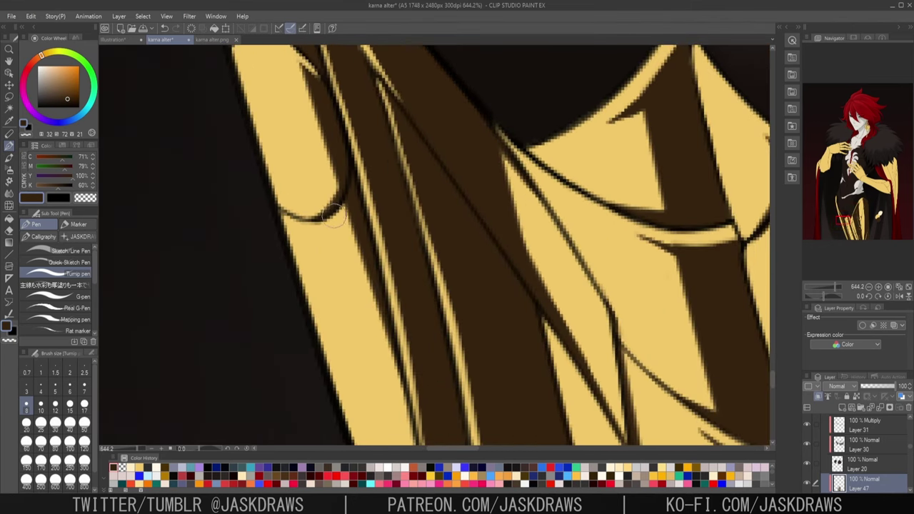
scroll(366, 206, "down", 2)
left_click_drag(514, 318, 454, 150)
left_click_drag(500, 361, 437, 212)
scroll(343, 191, "up", 2)
mouse_move(307, 131)
left_mouse_down()
mouse_move(349, 279)
mouse_move(309, 147)
mouse_move(336, 232)
left_mouse_up()
key("ctrl+z")
- Paint a tapered dark brown line along the lowest stretch of the smaller thigh plate's outer seam
scroll(349, 247, "down", 2)
left_click_drag(598, 381, 494, 187)
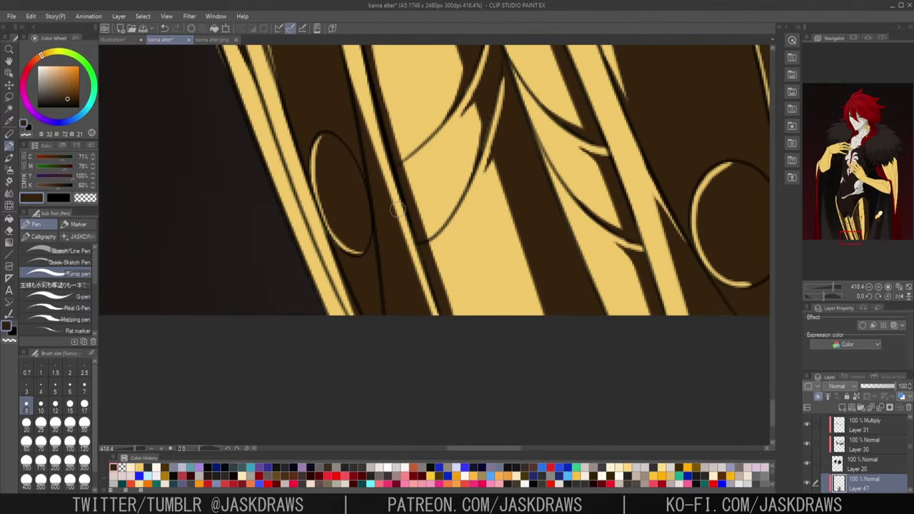
scroll(307, 260, "up", 2)
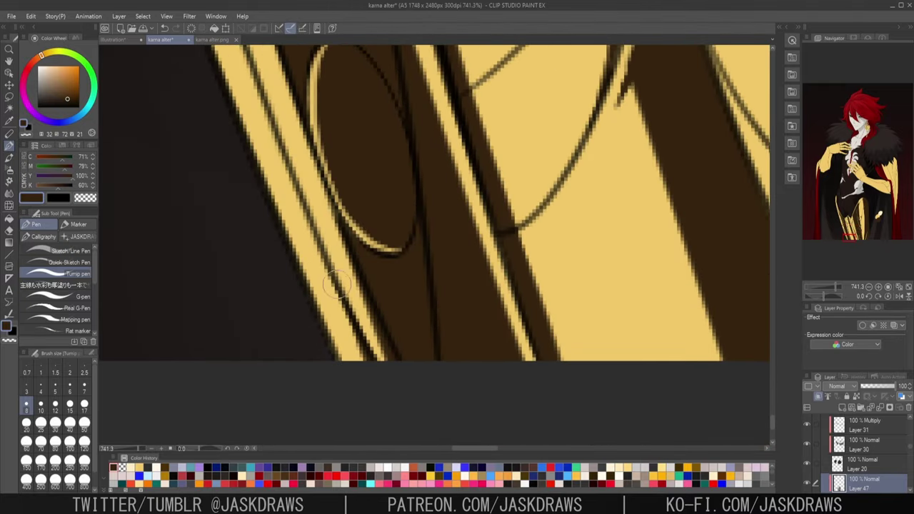
scroll(561, 285, "down", 3)
scroll(561, 287, "down", 3)
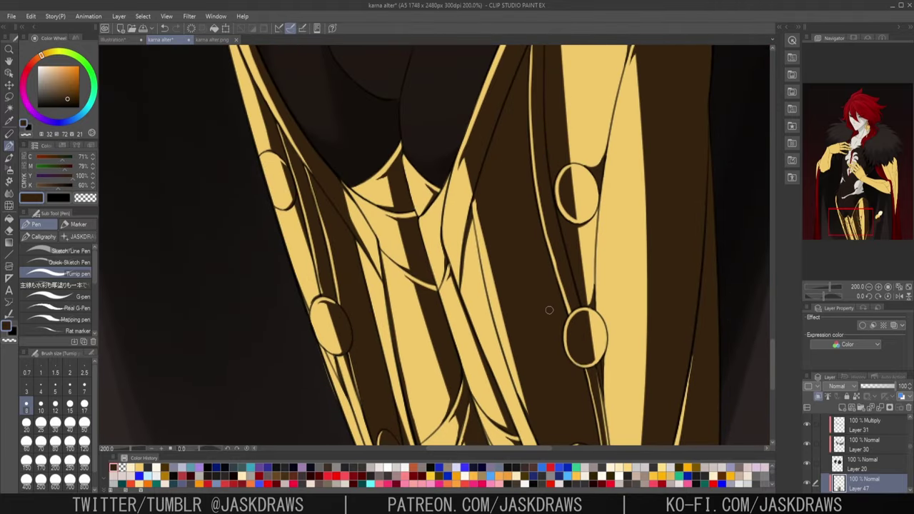
- Paint and fill a curved dark brown shadow inside the larger thigh plate's upper round ornament, leaving a thin gold rim along its lower edge
scroll(500, 243, "up", 3)
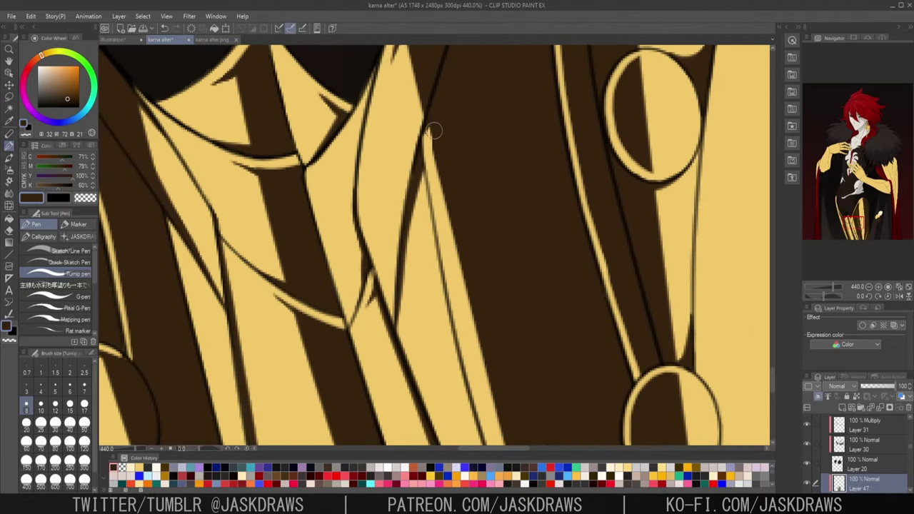
scroll(450, 189, "down", 1)
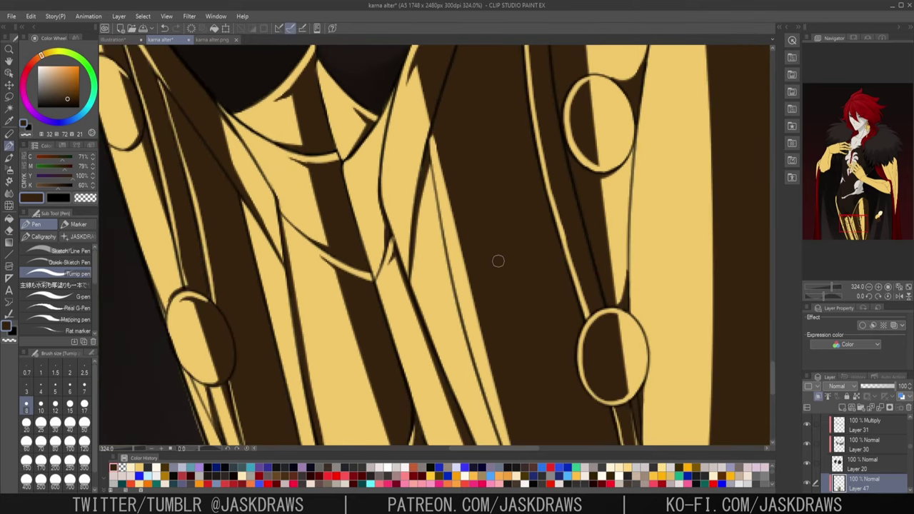
scroll(498, 261, "down", 2)
scroll(375, 273, "up", 2)
scroll(436, 281, "down", 2)
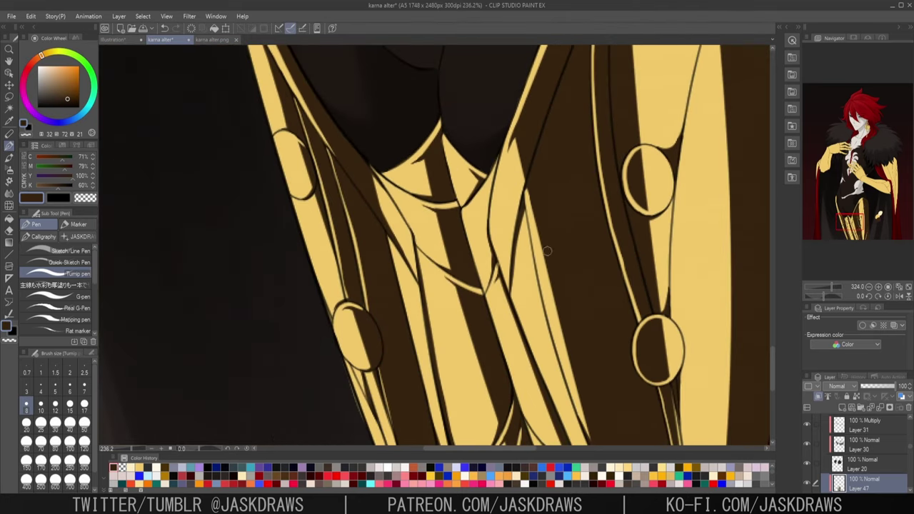
scroll(561, 241, "up", 5)
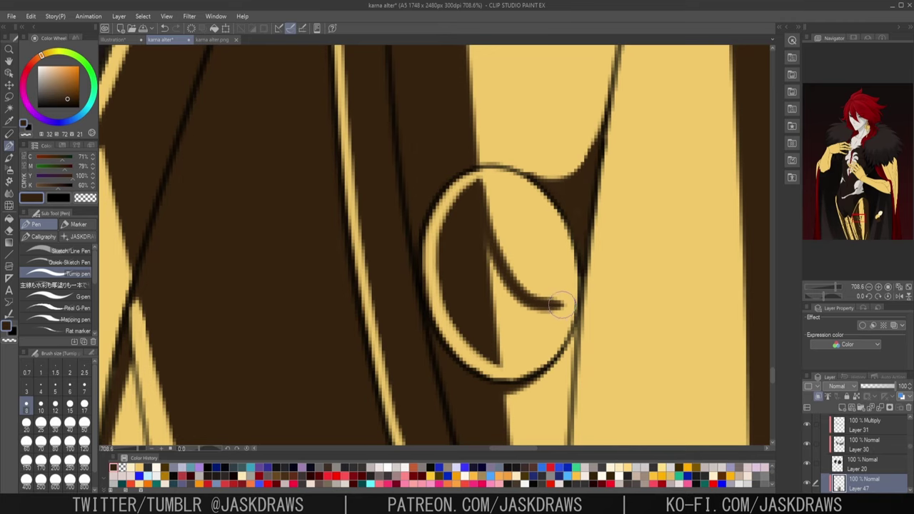
left_click_drag(561, 305, 499, 355)
key("ctrl+z")
left_click_drag(563, 304, 498, 355)
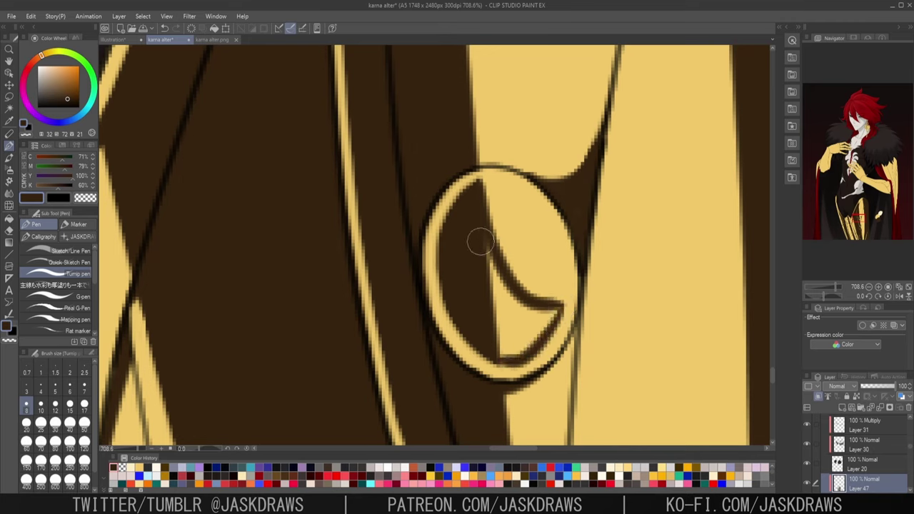
mouse_move(479, 242)
left_mouse_down()
mouse_move(495, 347)
mouse_move(524, 297)
mouse_move(552, 299)
mouse_move(532, 343)
mouse_move(486, 326)
mouse_move(506, 312)
mouse_move(553, 313)
mouse_move(525, 352)
left_mouse_up()
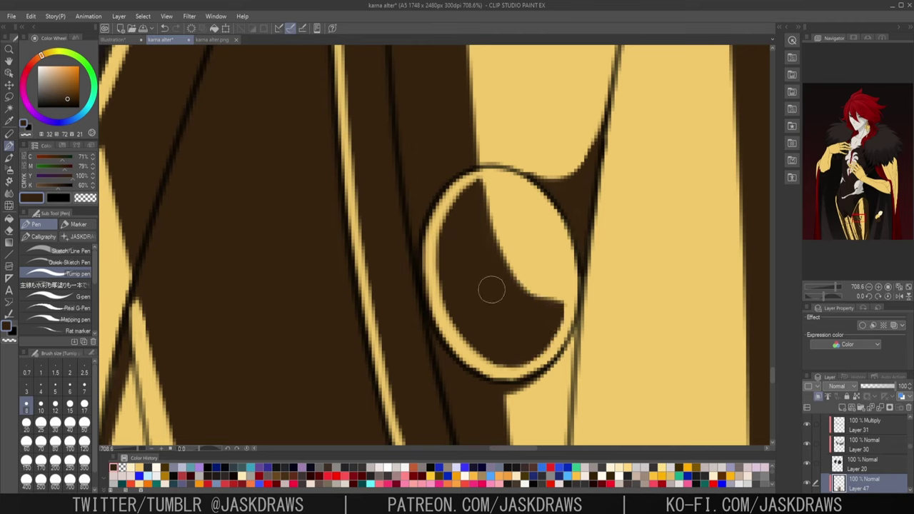
- Reshape the shadow edge inside the smaller thigh plate's middle round ornament into a smooth curve, leaving a gold oval
scroll(571, 228, "down", 5)
scroll(553, 210, "up", 5)
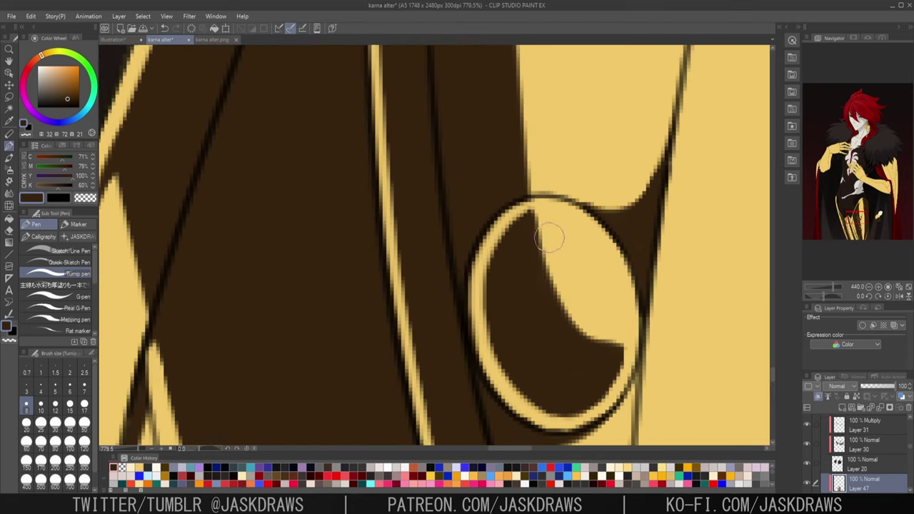
scroll(601, 364, "down", 5)
scroll(285, 286, "up", 5)
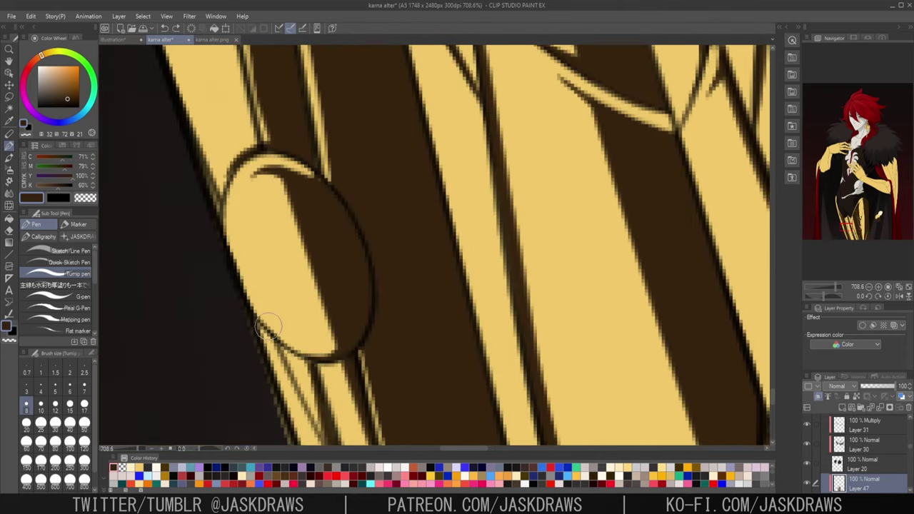
left_click_drag(282, 208, 323, 348)
key("c")
left_click_drag(294, 187, 331, 343)
scroll(321, 264, "down", 5)
scroll(424, 400, "up", 5)
- Paint and trim dark brown shadows around the curved seam at the lower end of the central plate between the thigh plates
left_click_drag(348, 218, 441, 334)
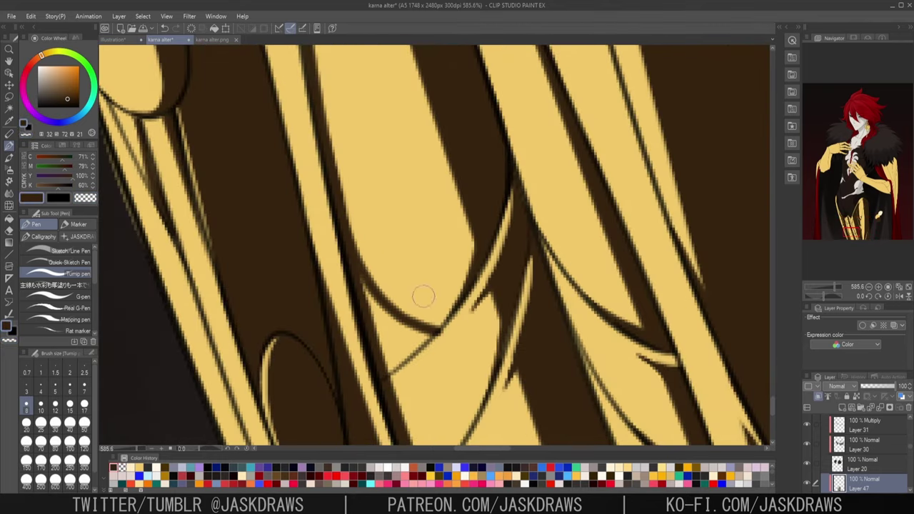
left_click_drag(368, 286, 425, 328)
mouse_move(429, 339)
left_mouse_down()
mouse_move(432, 272)
mouse_move(398, 172)
left_mouse_up()
key("c")
left_click_drag(400, 154, 421, 153)
key("c")
left_click_drag(396, 214, 415, 314)
key("c")
key("c")
mouse_move(379, 323)
left_mouse_down()
mouse_move(418, 298)
mouse_move(428, 196)
left_mouse_up()
left_click_drag(467, 128, 336, 314)
left_click_drag(260, 198, 294, 224)
key("ctrl+z")
left_click_drag(526, 179, 532, 208)
scroll(636, 354, "down", 5)
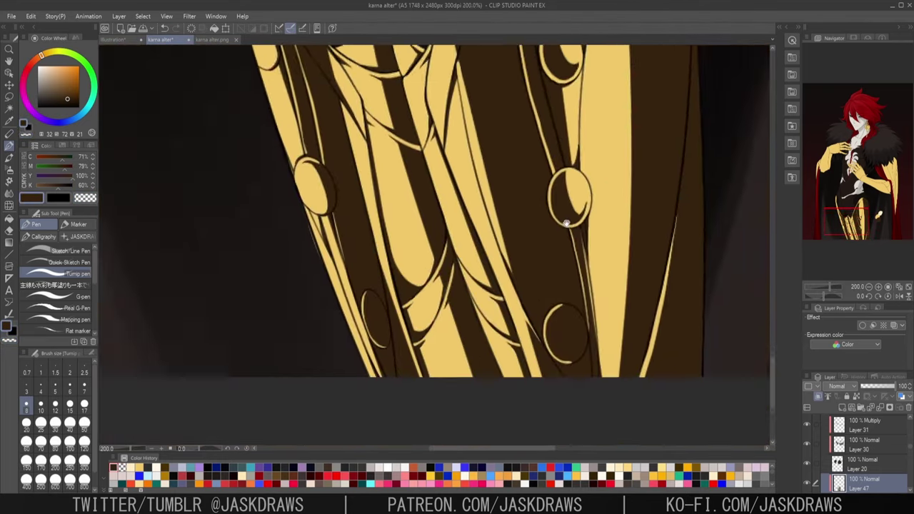
- Trim the dark brown shadow along the inner edge of the smaller thigh plate's narrow upper end
scroll(571, 220, "up", 5)
scroll(452, 122, "down", 5)
scroll(316, 82, "up", 5)
left_click_drag(321, 343, 314, 142)
left_click_drag(348, 320, 293, 199)
mouse_move(293, 199)
left_mouse_down()
mouse_move(311, 191)
mouse_move(367, 378)
left_mouse_up()
scroll(388, 394, "down", 1)
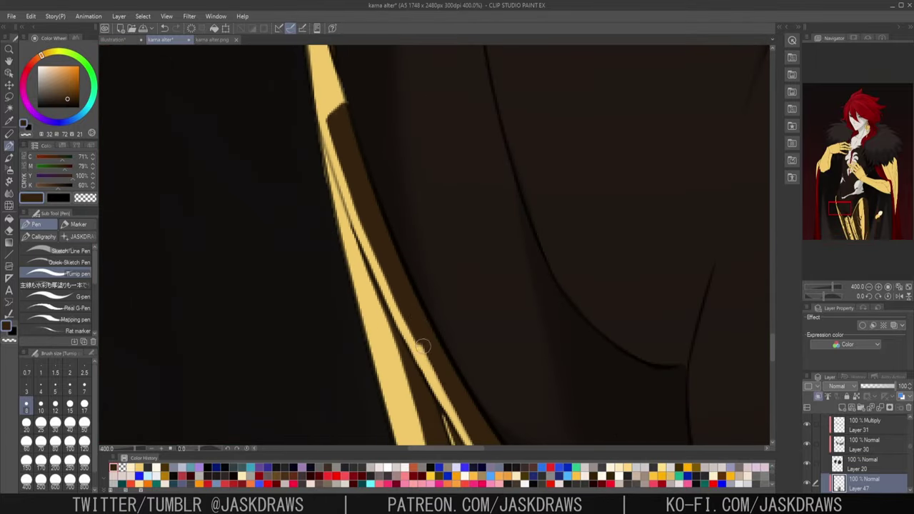
key("c")
left_click_drag(334, 100, 407, 348)
scroll(418, 253, "up", 1)
left_click_drag(308, 75, 339, 193)
- Paint a thin tapered dark brown line beside the larger thigh plate's seam, between the upper and middle round ornaments
scroll(236, 96, "down", 6)
left_click(36, 199)
scroll(490, 275, "up", 5)
left_click_drag(492, 375, 493, 220)
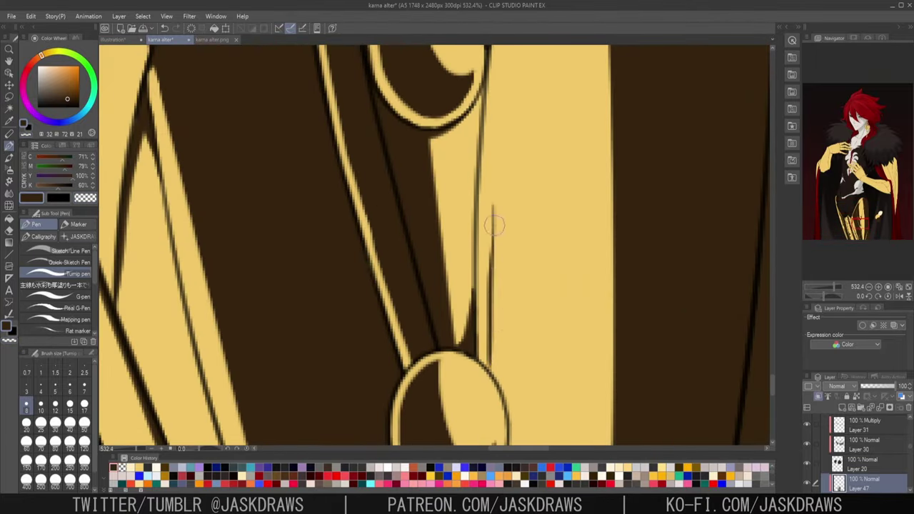
left_click_drag(494, 175, 491, 371)
scroll(493, 286, "down", 4)
scroll(477, 214, "up", 5)
- Add small dark brown accent strokes beside the bent side seams and below the V-shaped junction of the central plates
key("c")
scroll(529, 235, "down", 4)
scroll(529, 225, "up", 3)
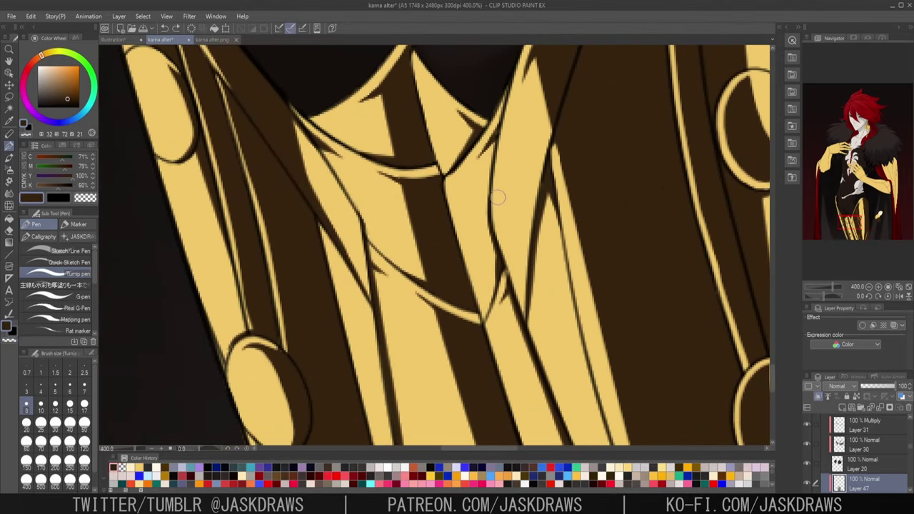
left_click_drag(499, 186, 504, 243)
mouse_move(500, 198)
left_mouse_down()
mouse_move(506, 248)
mouse_move(497, 190)
left_mouse_up()
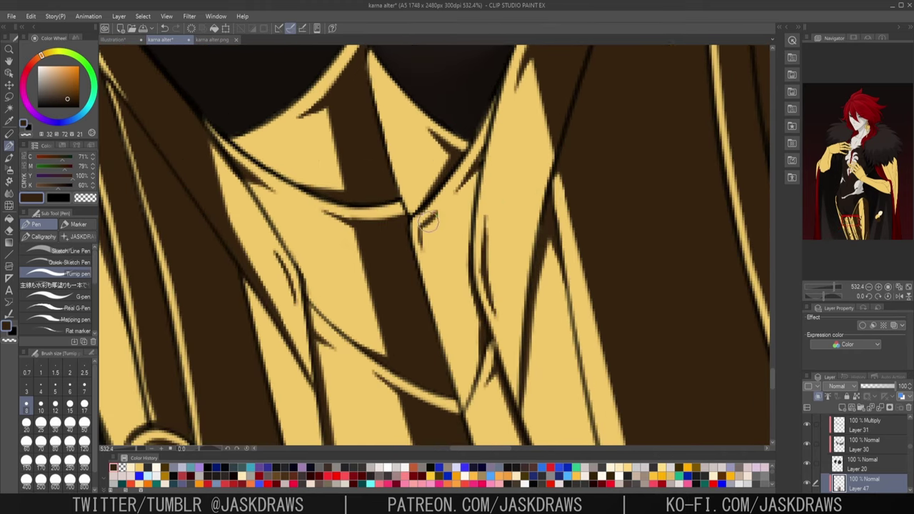
left_click_drag(430, 216, 426, 245)
left_click_drag(505, 198, 505, 251)
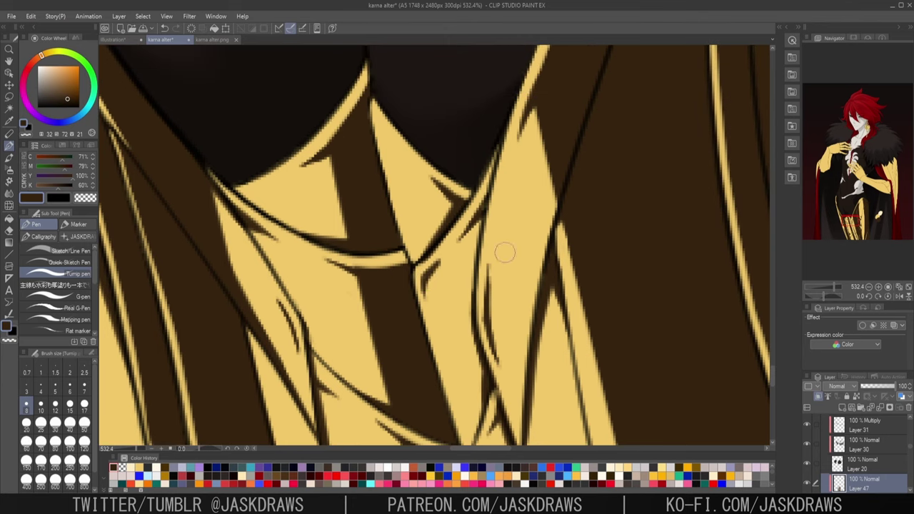
- Add small dark brown accent marks near the peak and the outer corner of the topmost central plate
left_click_drag(380, 127, 387, 153)
left_click_drag(249, 194, 266, 190)
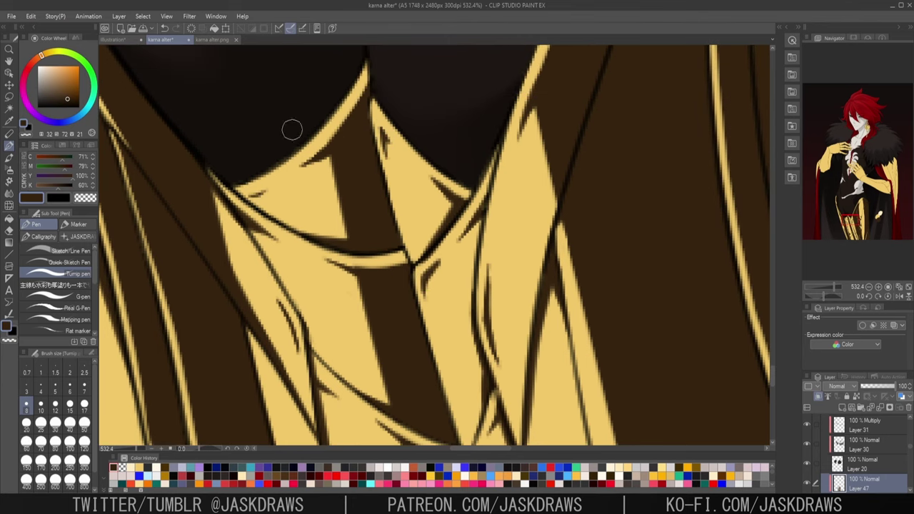
scroll(292, 130, "down", 3)
left_click_drag(428, 314, 458, 147)
scroll(457, 146, "up", 1)
- Add small dark brown accent marks just above and below the smaller thigh plate's upper round ornament
scroll(549, 258, "down", 6)
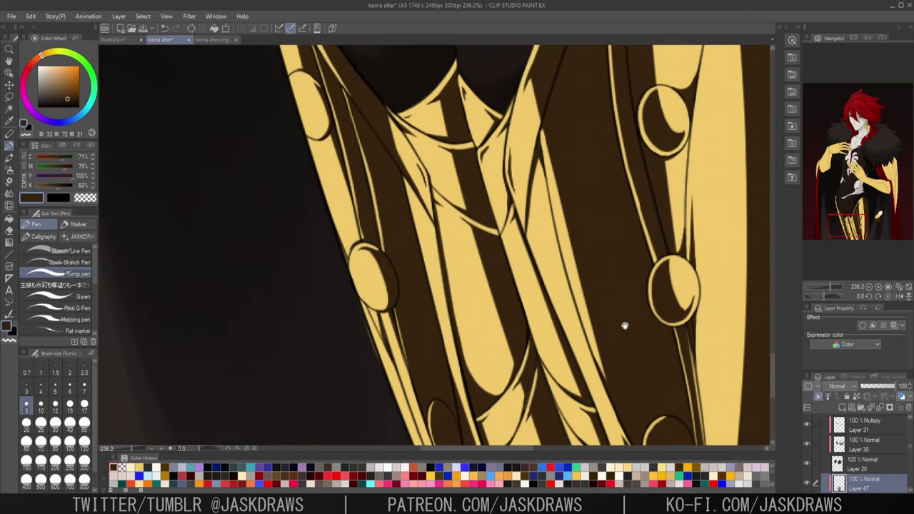
mouse_move(624, 325)
left_mouse_down()
mouse_move(573, 355)
mouse_move(583, 420)
left_mouse_up()
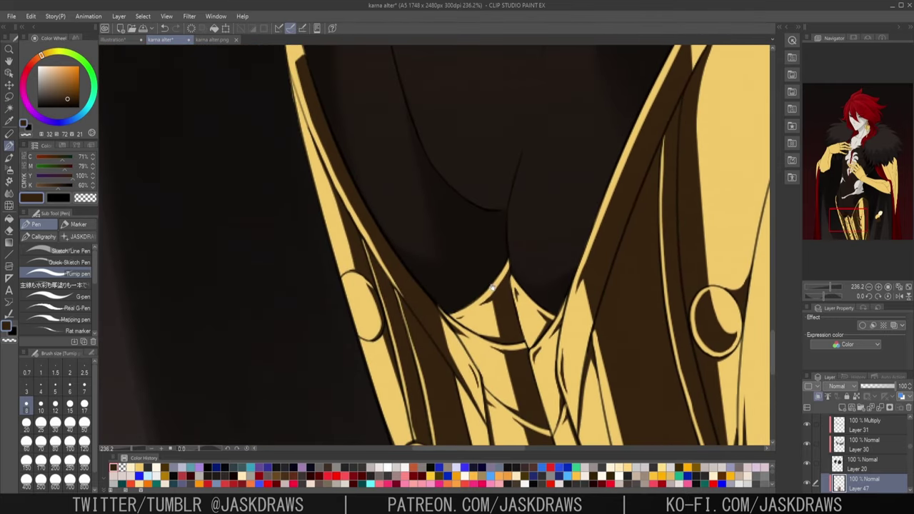
scroll(343, 207, "up", 3)
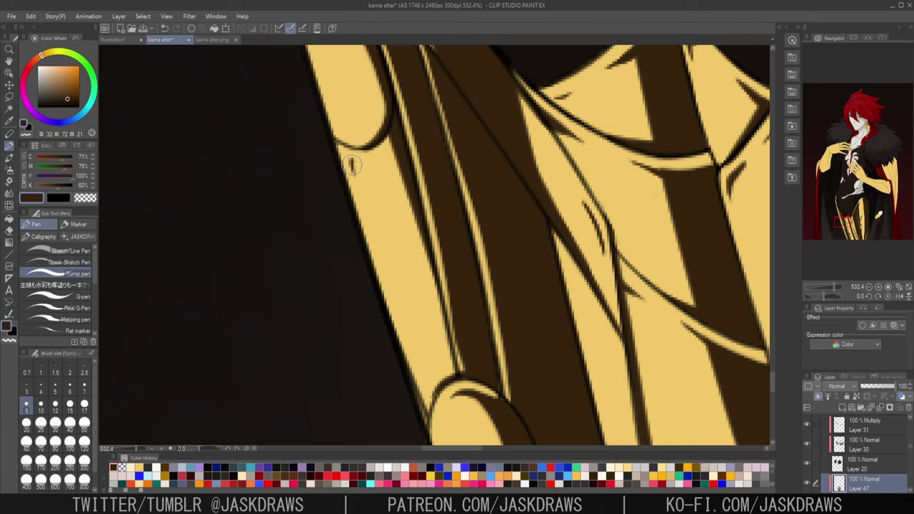
left_click_drag(579, 417, 515, 267)
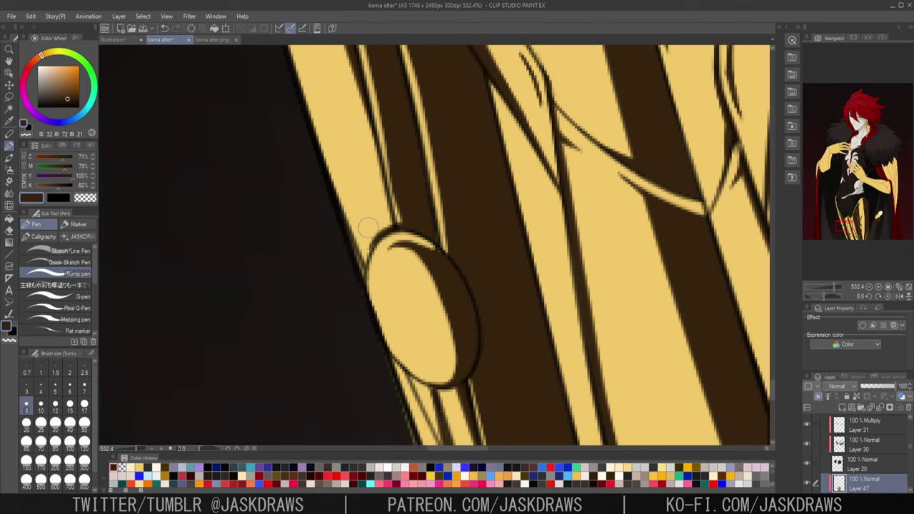
scroll(385, 223, "down", 1)
scroll(606, 354, "down", 2)
left_click_drag(613, 75, 529, 260)
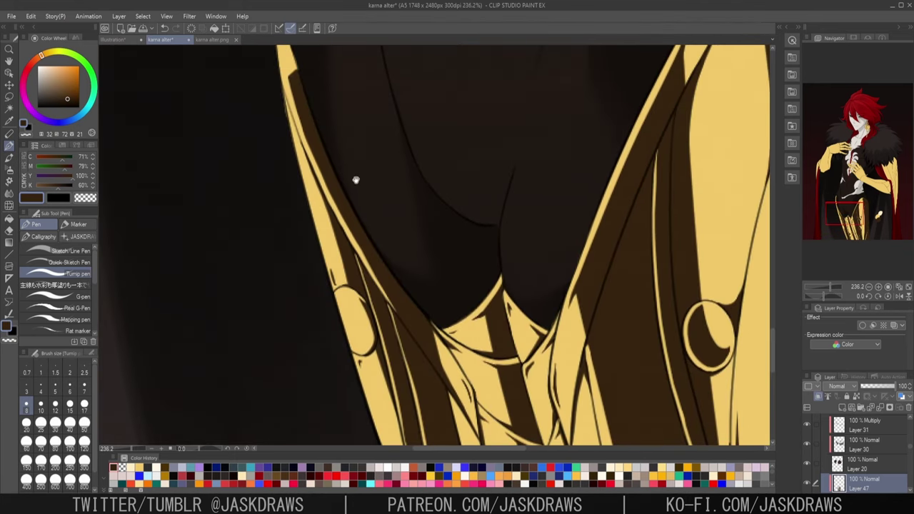
- Add a short dark brown accent mark where the seams split near the smaller thigh plate's narrow upper end
left_click_drag(355, 180, 393, 295)
scroll(326, 247, "up", 4)
left_click_drag(332, 262, 341, 302)
scroll(399, 258, "down", 2)
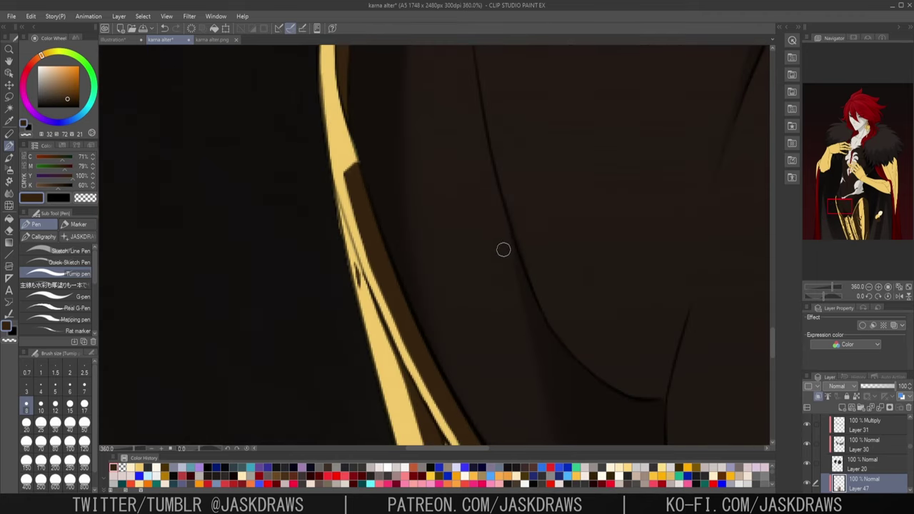
scroll(503, 250, "down", 2)
left_click_drag(652, 330, 456, 118)
scroll(577, 269, "down", 2)
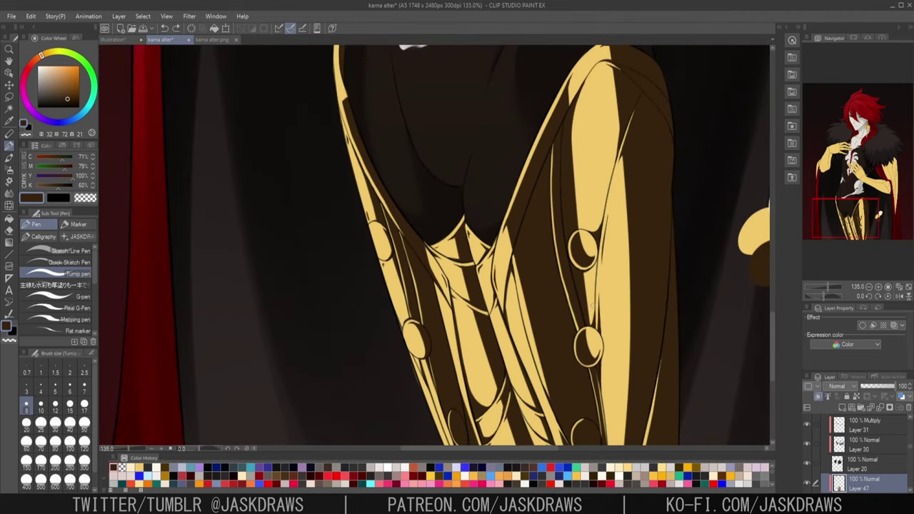
- Select the larger thigh plate's long outer panel from the line art and blur the edge between its gold and shadow
left_click_drag(635, 370, 621, 284)
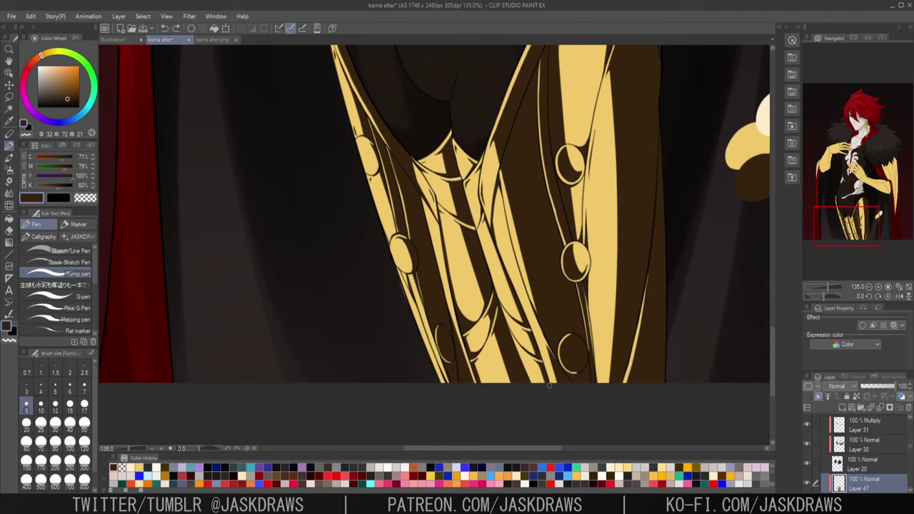
left_click_drag(620, 256, 596, 303)
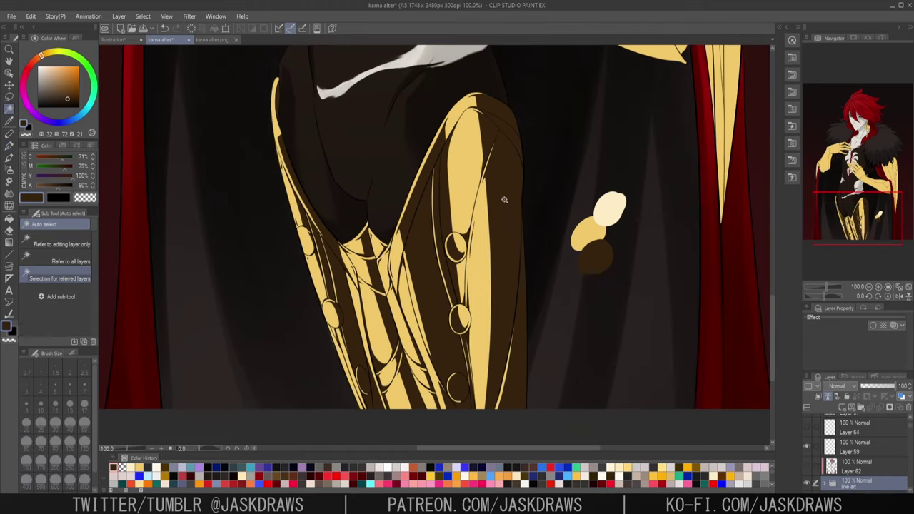
left_click(504, 204)
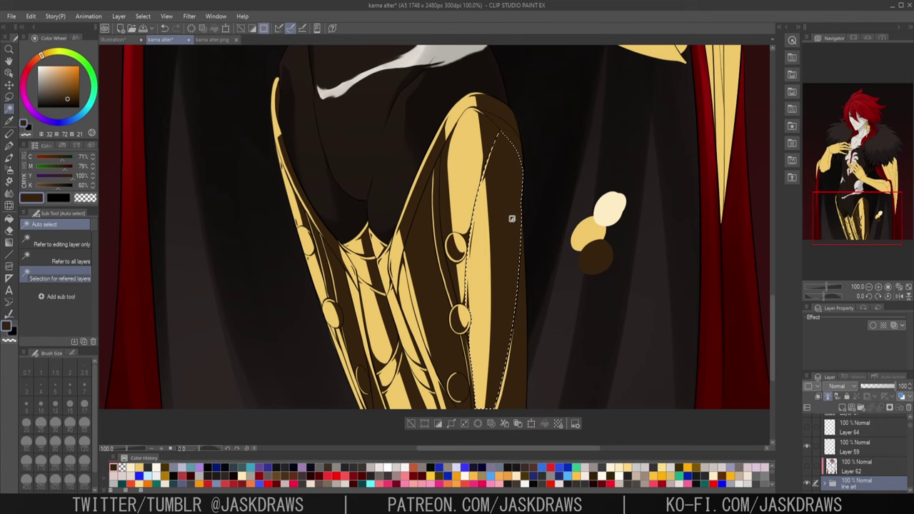
scroll(501, 251, "up", 1)
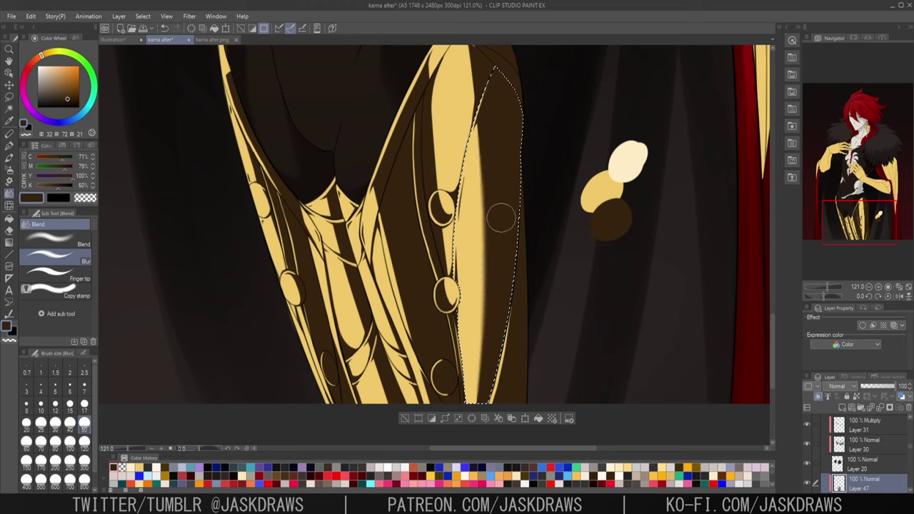
mouse_move(480, 147)
left_mouse_down()
mouse_move(485, 266)
mouse_move(484, 111)
mouse_move(479, 369)
mouse_move(486, 219)
left_mouse_up()
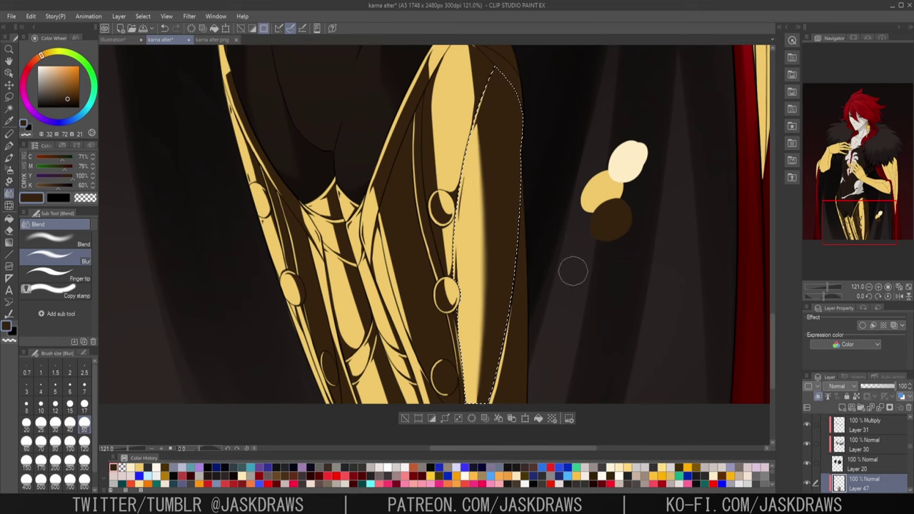
- Select the larger thigh plate's panel above the upper round ornament and blur its shadow edge on the armour colour layer
scroll(585, 292, "down", 1)
key("w")
scroll(892, 457, "down", 3)
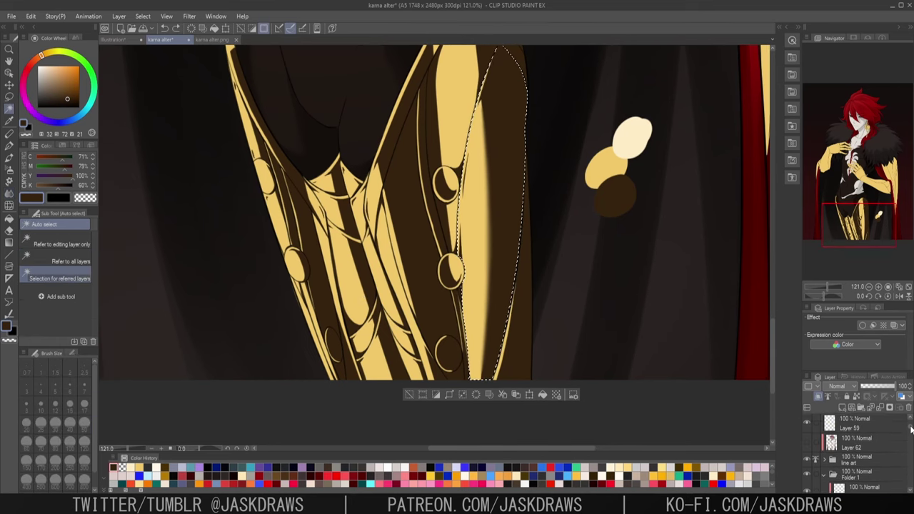
left_click(874, 470)
left_click(451, 111)
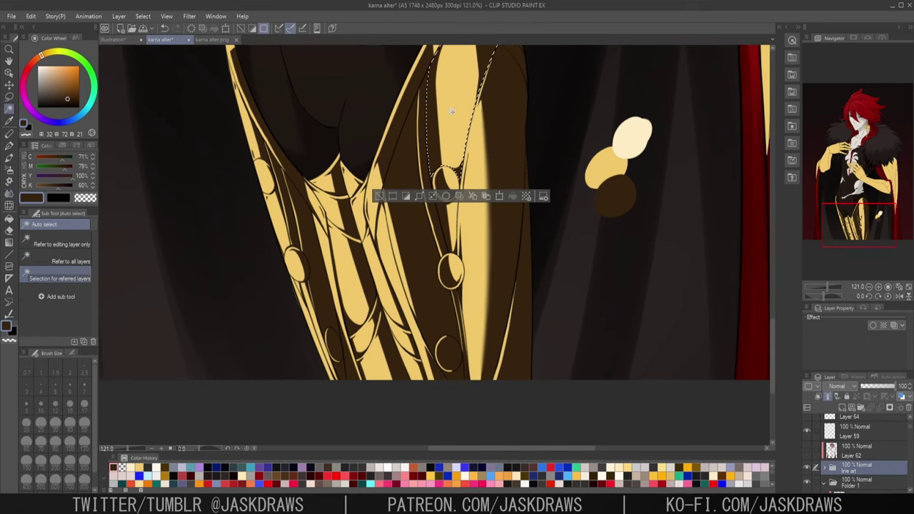
left_click(10, 73)
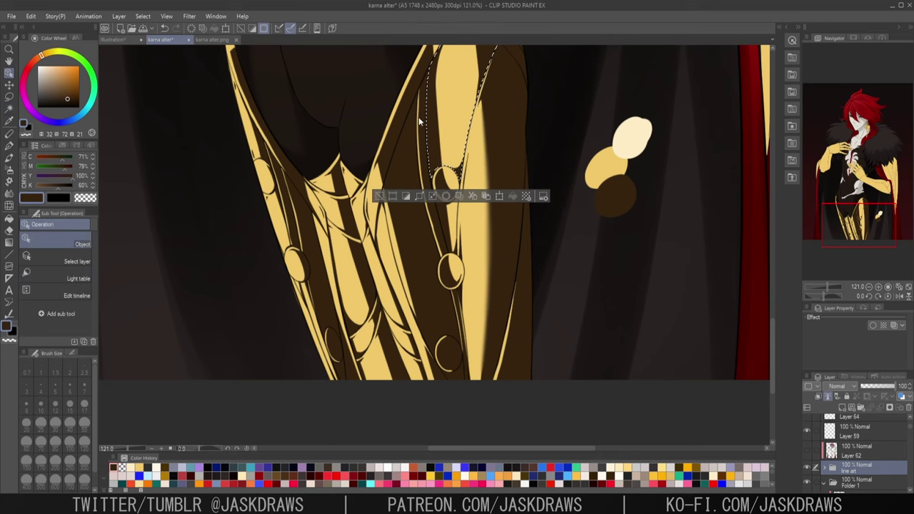
left_click(434, 135)
left_click(10, 193)
left_click_drag(542, 165, 574, 218)
- Select the rim band around the larger thigh plate's top and inner edge and blur its shadow transition
scroll(878, 457, "down", 3)
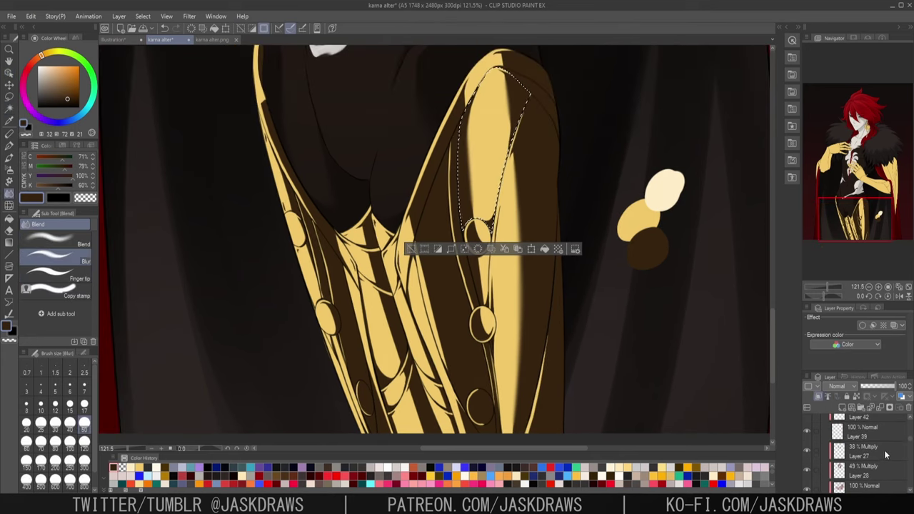
left_click(873, 463)
left_click(10, 109)
left_click(441, 143)
left_click(9, 73)
left_click(480, 77)
left_click(10, 192)
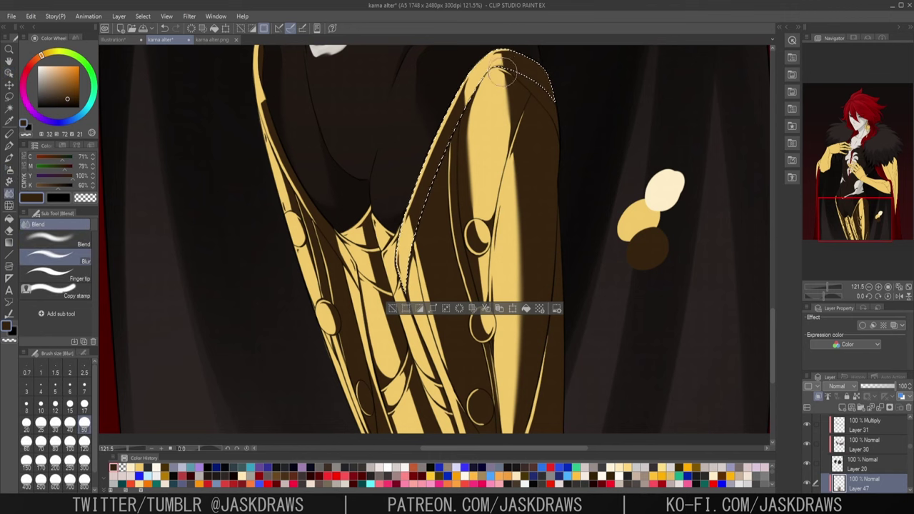
- Select the larger thigh plate's upper and middle round ornaments together with the smaller plate's middle ornament, using the line art
left_click(10, 108)
scroll(867, 457, "up", 5)
left_click(864, 460)
left_click(457, 221)
left_click(480, 277)
left_click(476, 237)
left_click(481, 325, "shift")
left_click(328, 318, "shift")
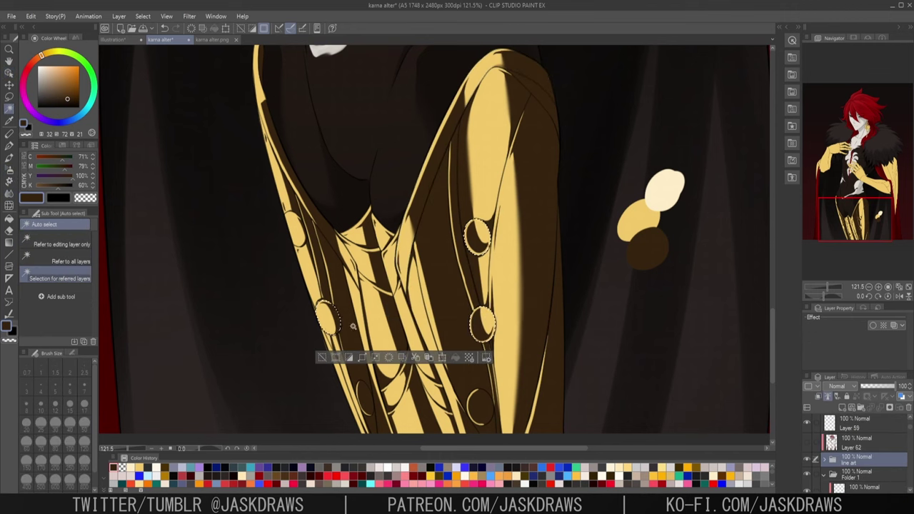
- Blur the shadow edges inside the three selected round ornaments on the armour colour layer
left_click(10, 193)
left_click(10, 74)
left_click(286, 189)
left_click(10, 192)
left_click_drag(331, 307, 337, 330)
left_click_drag(480, 313, 479, 330)
left_click_drag(474, 224, 480, 246)
- Select the topmost central plate, the long central plate and the larger thigh plate's wide inner panel from the line art
scroll(865, 454, "up", 5)
left_click(865, 452)
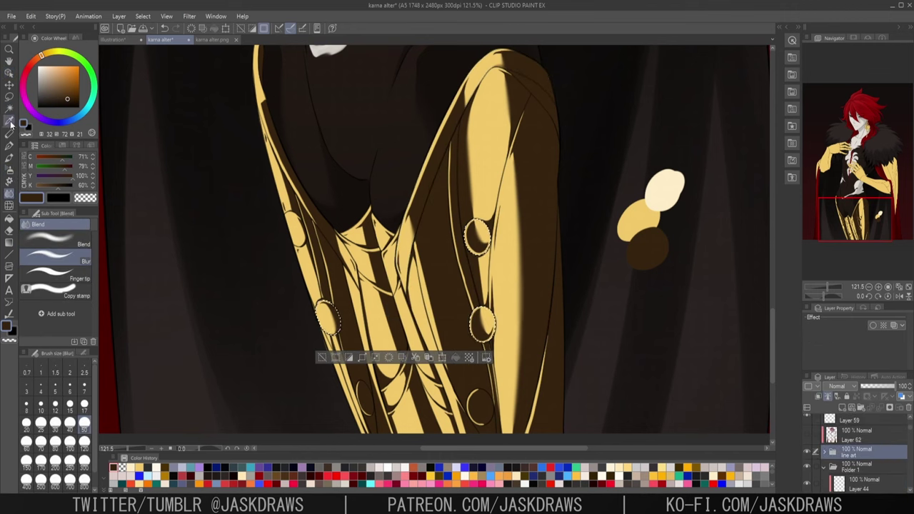
left_click(10, 108)
left_click(365, 232)
left_click(389, 314, "shift")
left_click(443, 305, "shift")
- Blur the shadow edges inside the selected central plates and wide inner thigh panel on the armour colour layer
left_click(10, 194)
left_click(383, 299, "ctrl+shift")
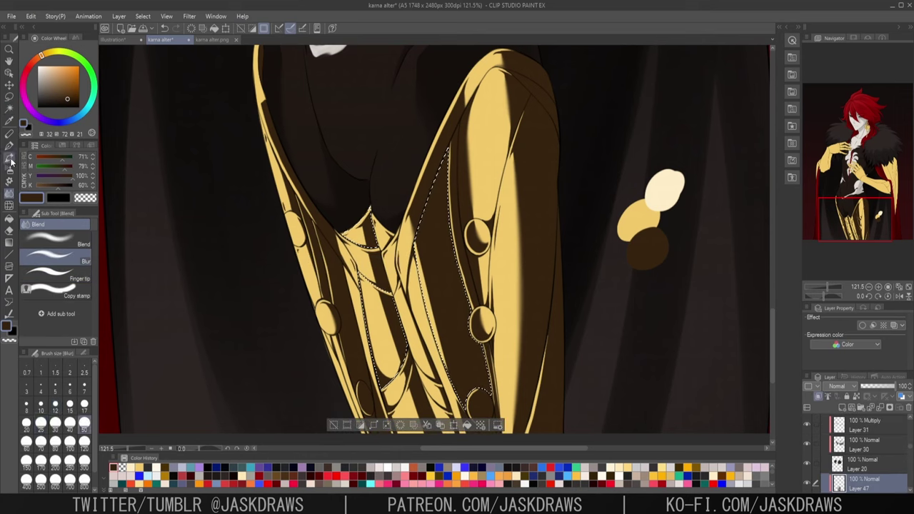
left_click_drag(363, 217, 371, 246)
left_click_drag(374, 287, 397, 373)
left_click_drag(418, 252, 448, 369)
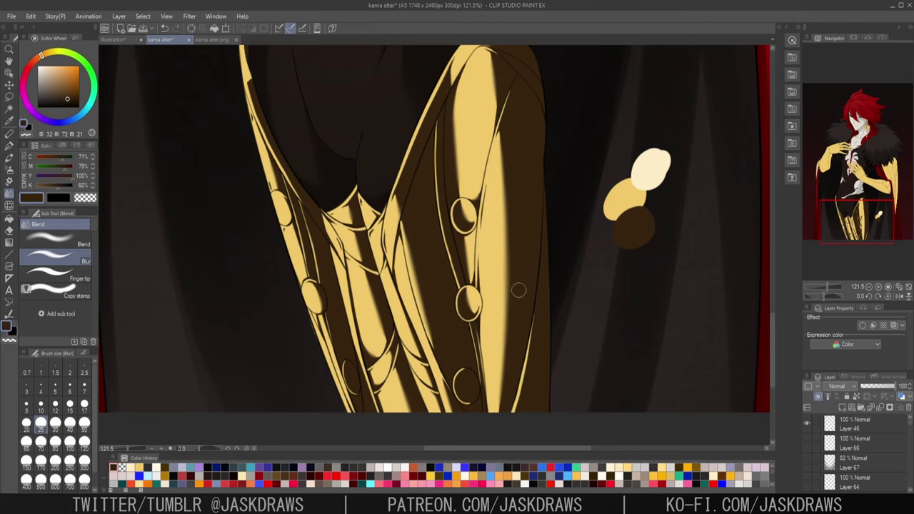
- Airbrush soft reflected light into the shadow of the larger thigh plate's outer panel, using the Soft airbrush with transparent colour at size 70
left_click(12, 173)
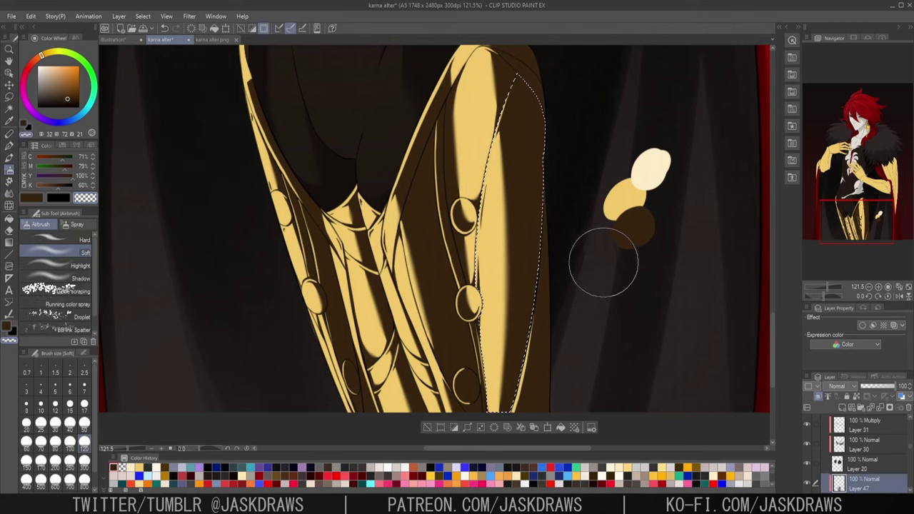
scroll(520, 175, "down", 1)
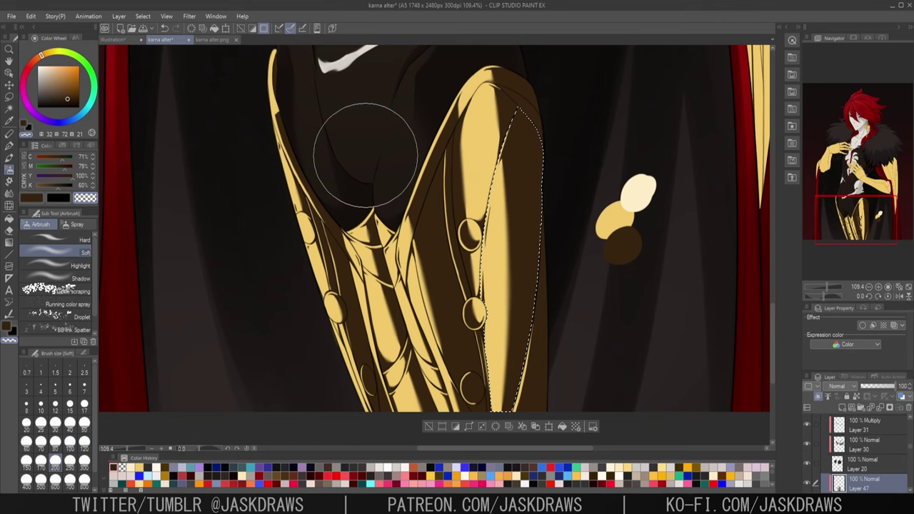
left_click(69, 438)
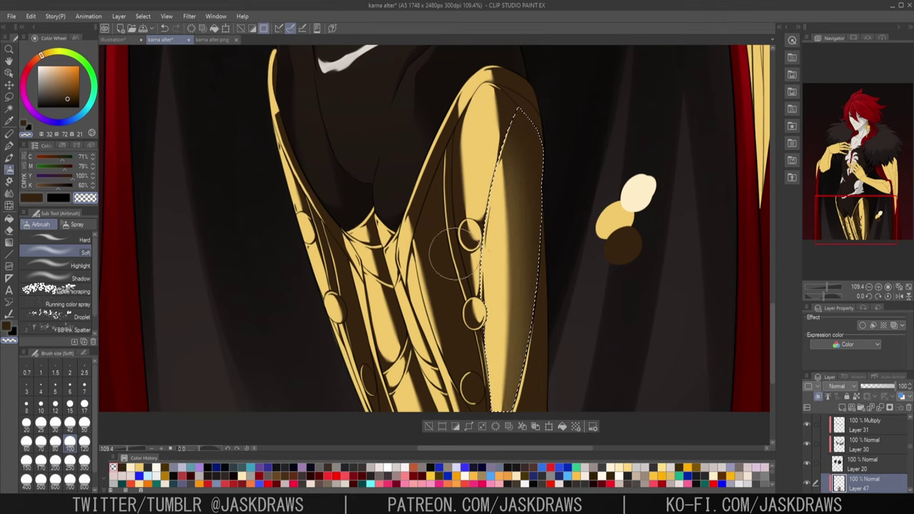
key("ctrl+z")
left_click(42, 442)
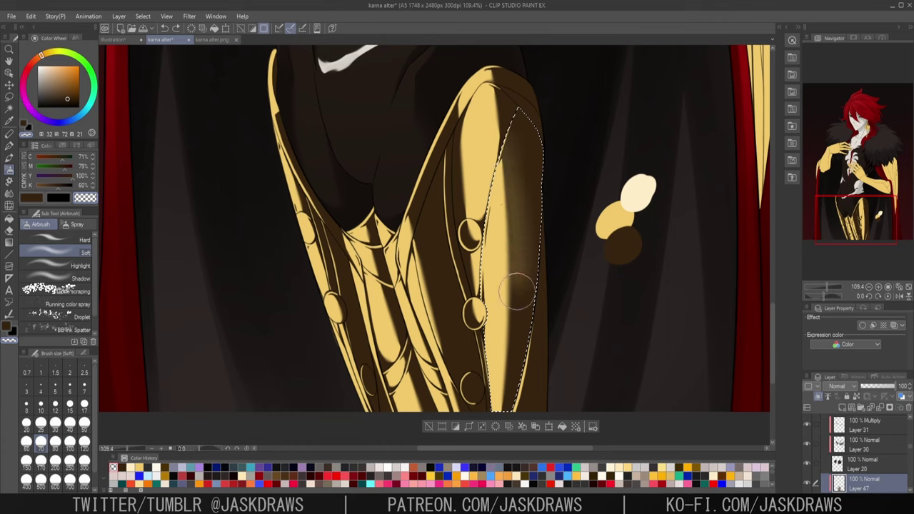
left_click_drag(517, 290, 505, 196)
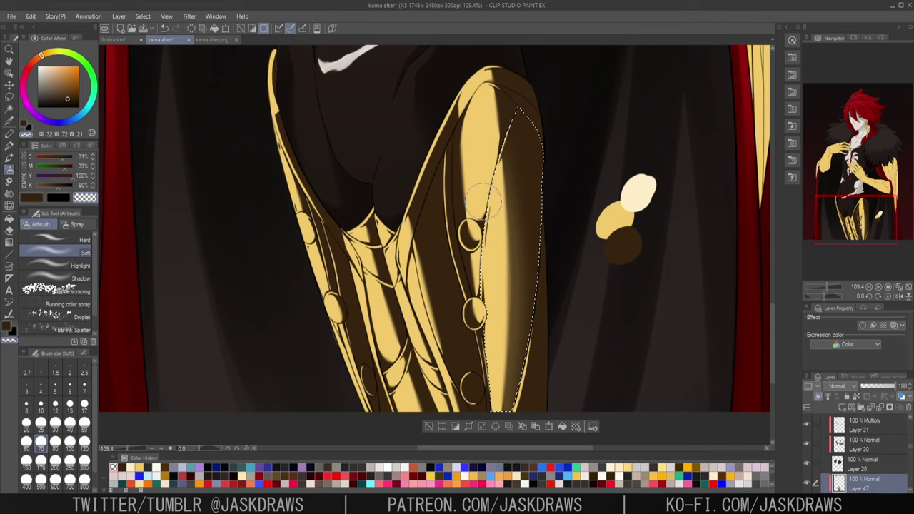
scroll(483, 199, "up", 4)
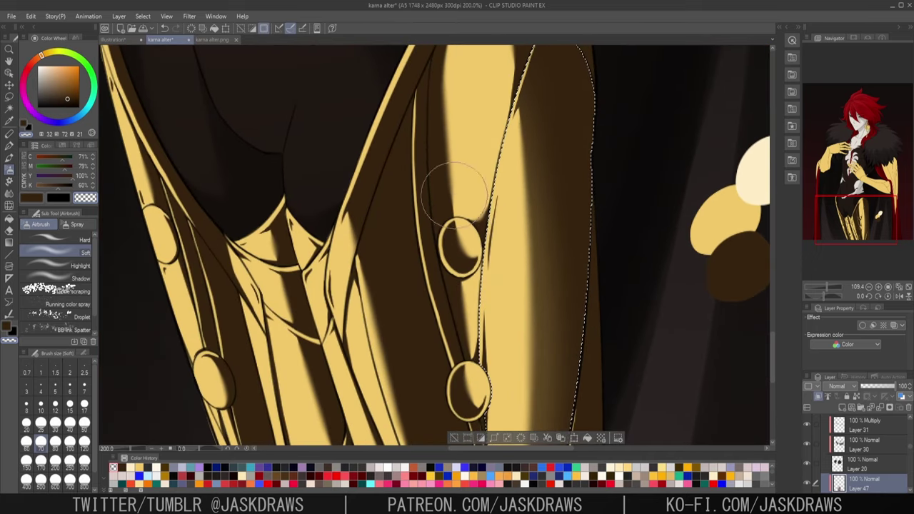
scroll(483, 208, "down", 4)
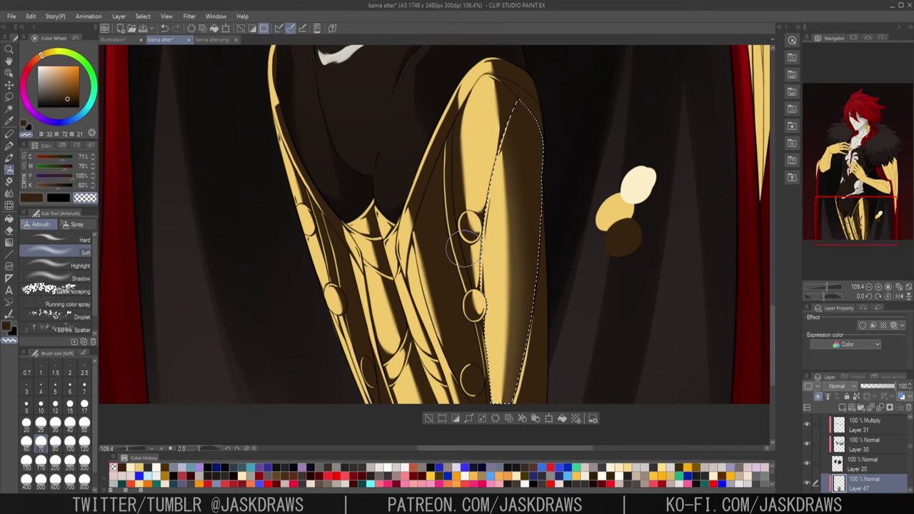
- Airbrush soft reflected light into the shadows of the larger thigh plate's upper panel at size 50, and clear the selection
scroll(500, 107, "up", 2)
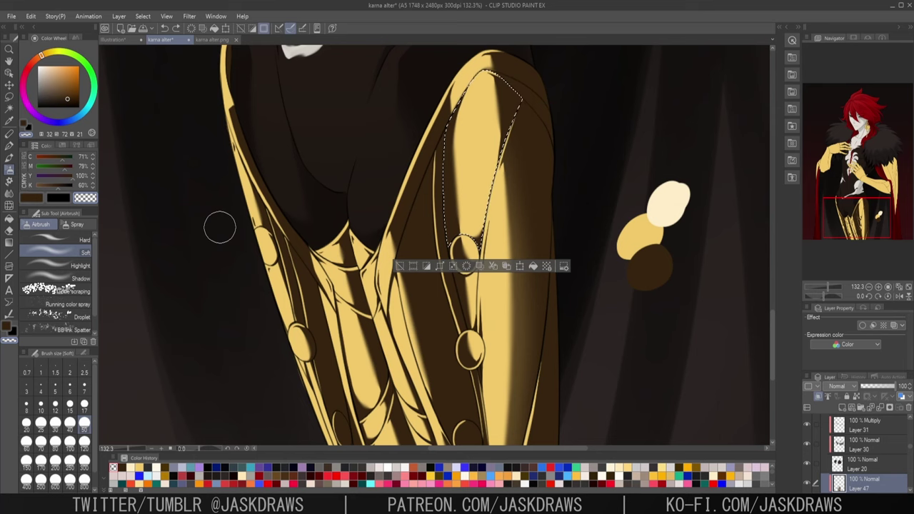
scroll(494, 196, "down", 2)
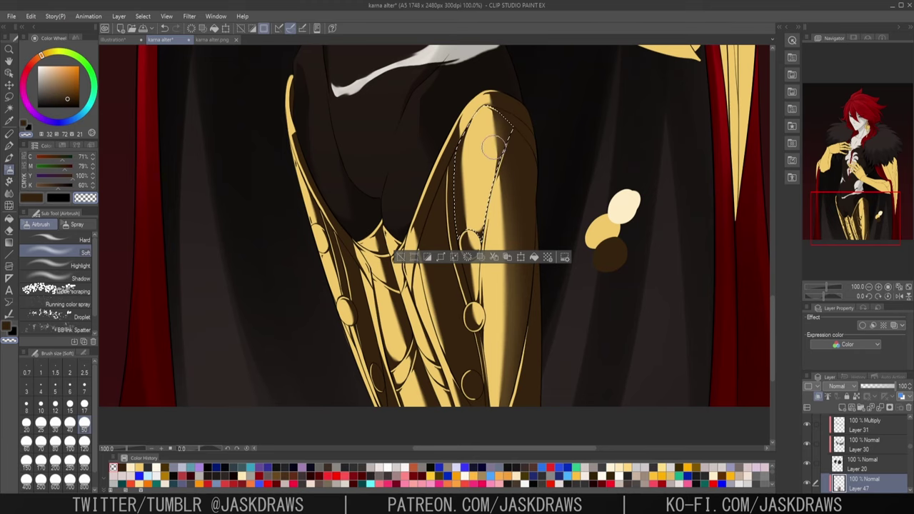
scroll(465, 209, "up", 2)
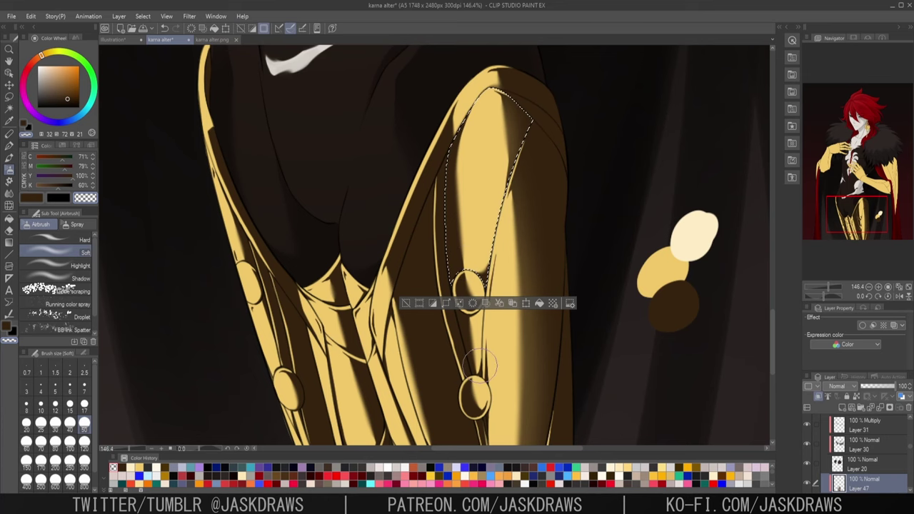
scroll(500, 100, "down", 1)
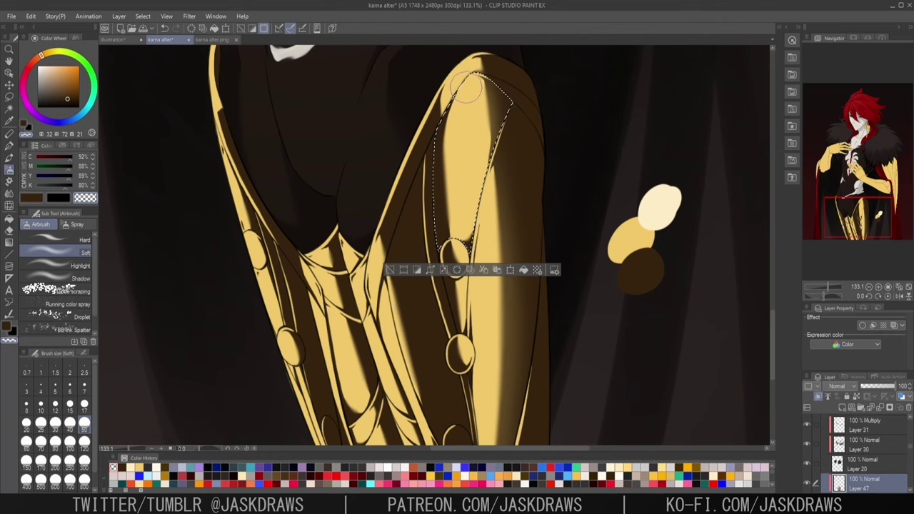
scroll(390, 146, "down", 3)
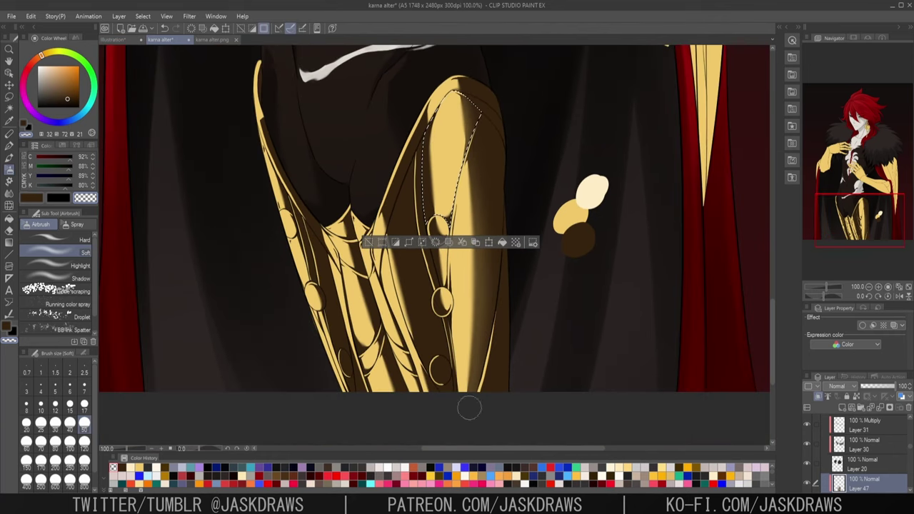
scroll(442, 88, "up", 2)
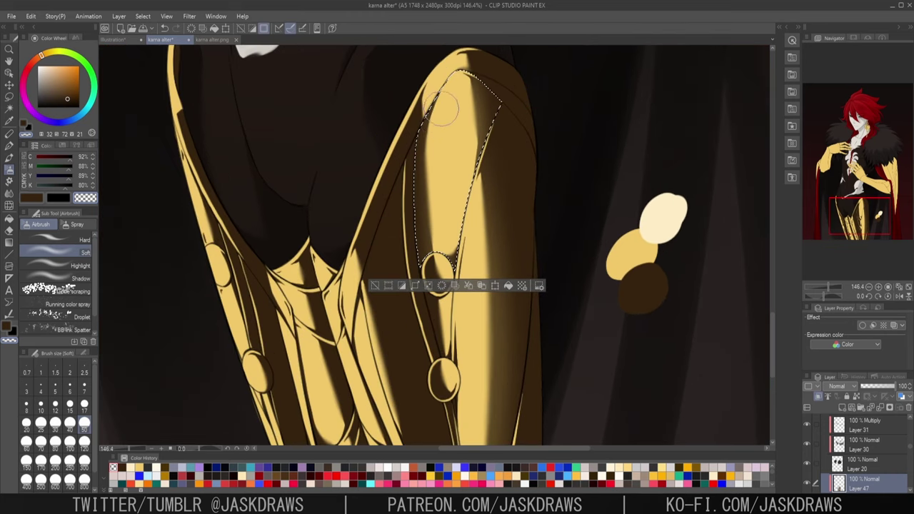
key("ctrl+d")
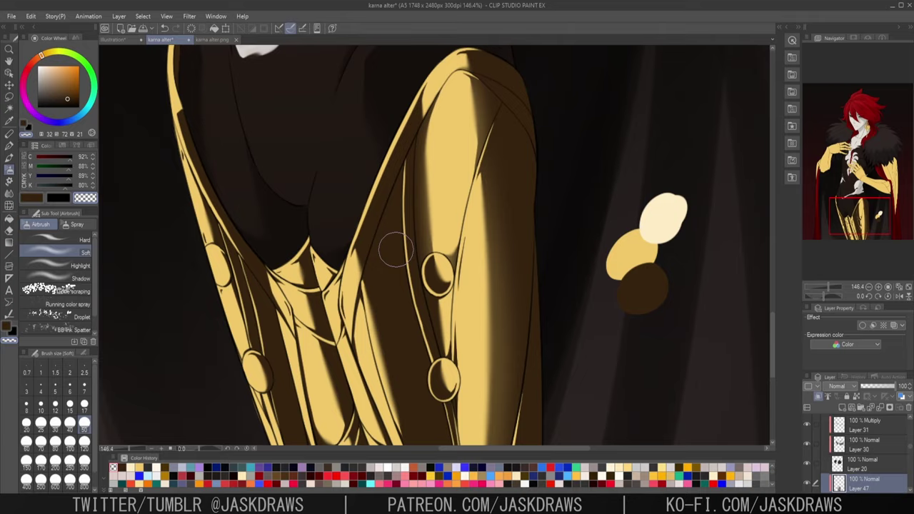
- Select the thigh plates' rims and round ornaments, and airbrush soft reflected light into their shadows at size 50
key("w")
left_click(379, 137)
key("b")
left_click_drag(451, 26, 452, 126)
left_click_drag(505, 336, 501, 249)
mouse_move(264, 283)
left_mouse_down()
mouse_move(274, 250)
mouse_move(294, 370)
left_mouse_up()
left_click_drag(458, 371, 438, 290)
- Select both thigh plates' wide inner panels and the larger plate's outermost edge panel from the line art
left_click(9, 74)
left_click(438, 290)
key("w")
left_click(426, 307)
left_click(548, 364)
key("b")
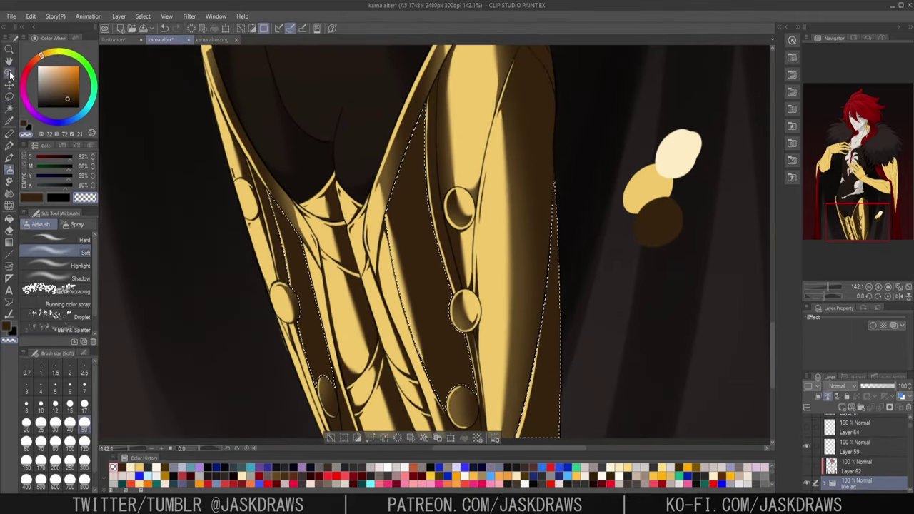
- Airbrush soft reflected light into the selected wide inner panels and outermost edge panel on Layer 47 at size 70
left_click(9, 73)
left_click(428, 306)
key("b")
scroll(437, 241, "down", 1)
left_click_drag(414, 257, 453, 361)
left_click_drag(308, 182, 344, 336)
left_click_drag(464, 285, 477, 353)
key("ctrl+z")
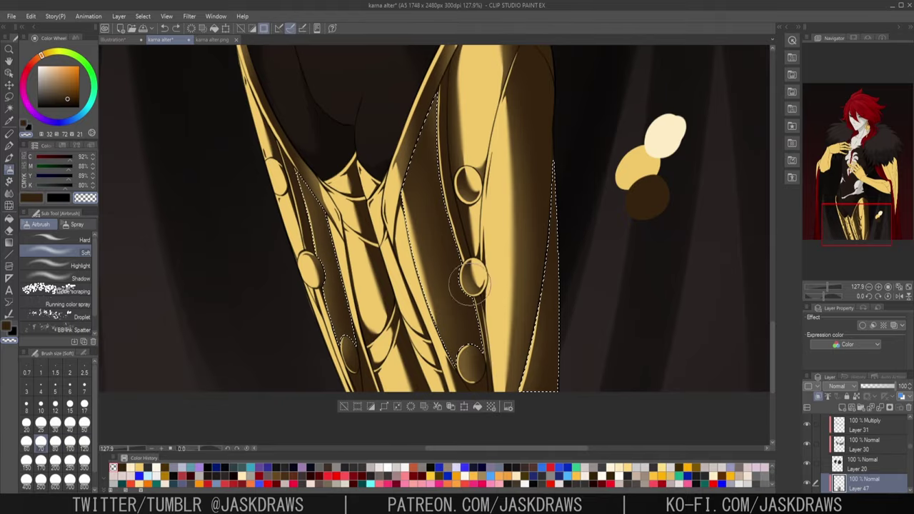
key("ctrl+z")
key("ctrl+z")
key("ctrl+z")
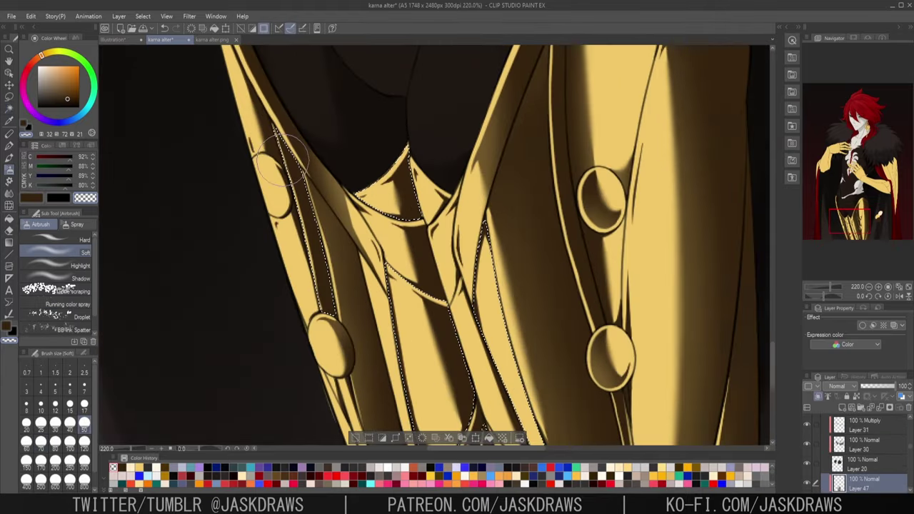
- Airbrush soft reflected light into the selected central plates and the smaller thigh plate's narrow strip, reducing the brush size to 30
left_click_drag(282, 159, 314, 272)
key("bracketleft")
key("bracketleft")
key("bracketleft")
key("bracketleft")
key("bracketleft")
scroll(434, 247, "down", 1)
left_click_drag(389, 124, 259, 92)
left_click_drag(357, 250, 350, 185)
scroll(434, 247, "down", 3)
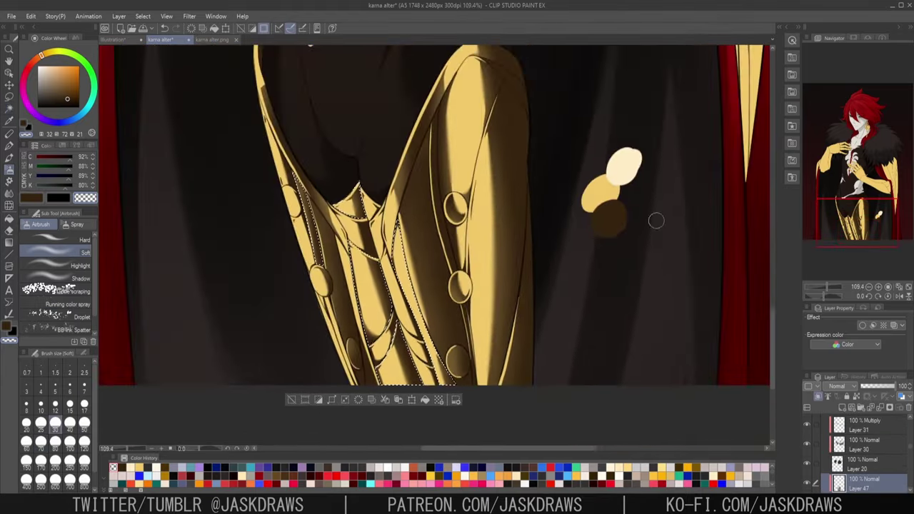
- Select the lower central plates and the panel between the larger plate's round ornaments, and airbrush soft reflected light into their shadows
key("w")
left_click(457, 246)
left_click(401, 296, "shift")
left_click(382, 342, "shift")
left_click(429, 372, "shift")
key("b")
scroll(400, 271, "up", 2)
scroll(404, 272, "up", 2)
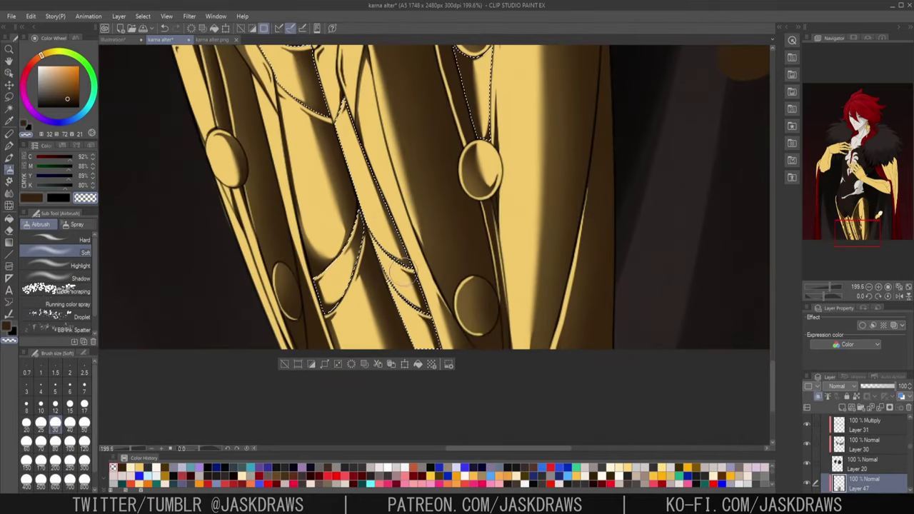
mouse_move(405, 129)
left_mouse_down()
mouse_move(465, 262)
mouse_move(465, 143)
left_mouse_up()
- Select the smaller thigh plate's outer strips and the larger plate's narrow strips beside its round ornaments
key("w")
left_click(376, 340)
left_click_drag(435, 201, 587, 332)
left_click(407, 221, "shift")
key("o")
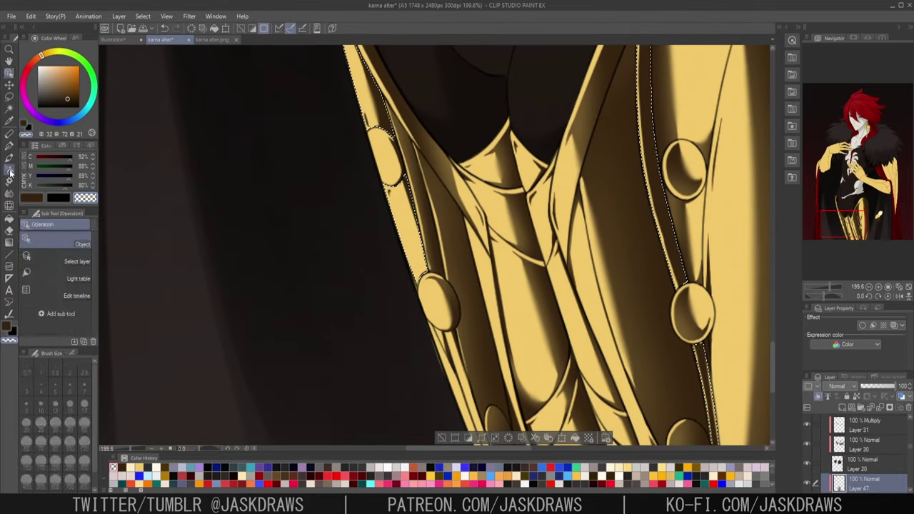
- Airbrush soft reflected light into the selected narrow strips of both thigh plates, and clear the selection
left_click(10, 171)
mouse_move(753, 353)
left_mouse_down()
mouse_move(494, 204)
mouse_move(583, 302)
left_mouse_up()
scroll(434, 246, "down", 1)
left_click_drag(696, 195, 685, 324)
key("ctrl+d")
scroll(433, 246, "down", 4)
- Pick up the pale cream colour from the painted swatches and add a new clipped layer directly beneath Layer 47
key("o")
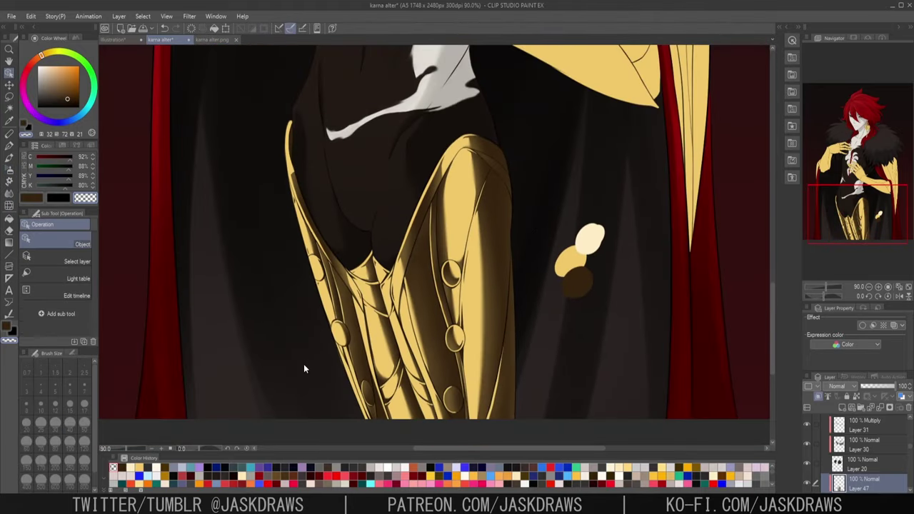
left_click(11, 122)
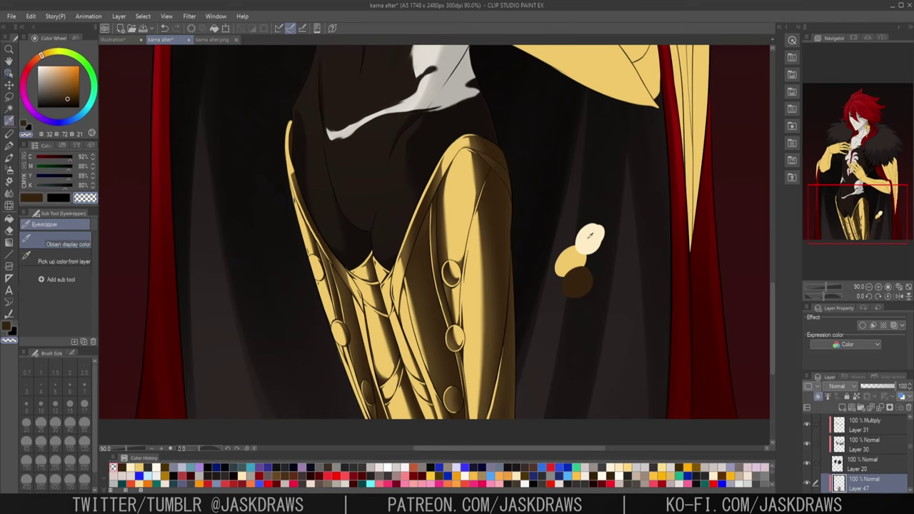
left_click(590, 235)
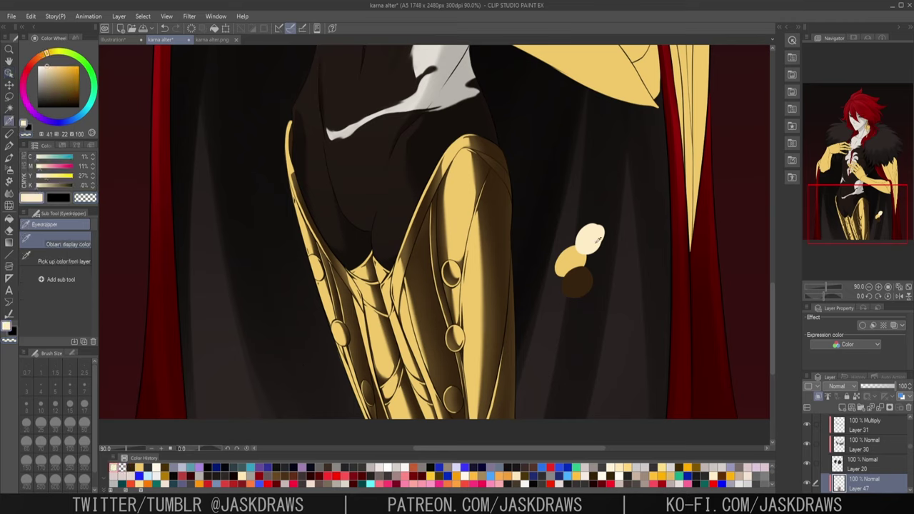
scroll(865, 453, "down", 2)
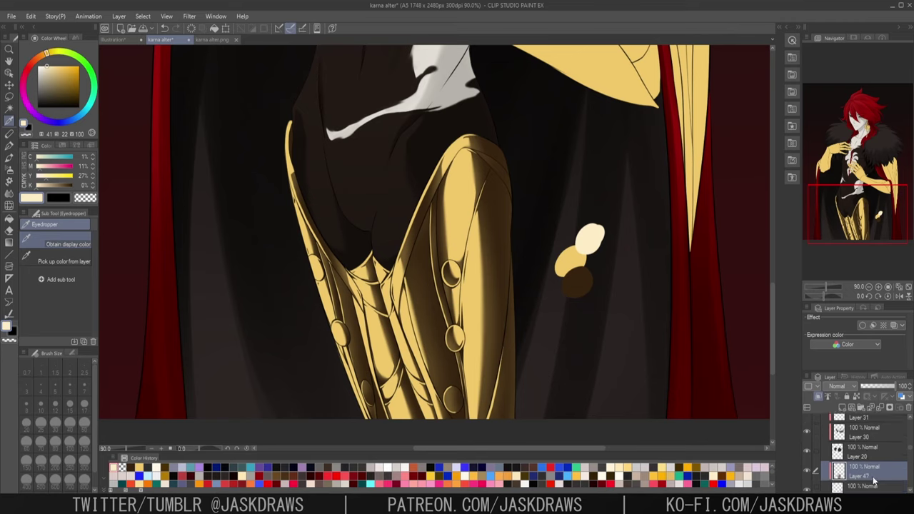
left_click(872, 474)
left_click(843, 407)
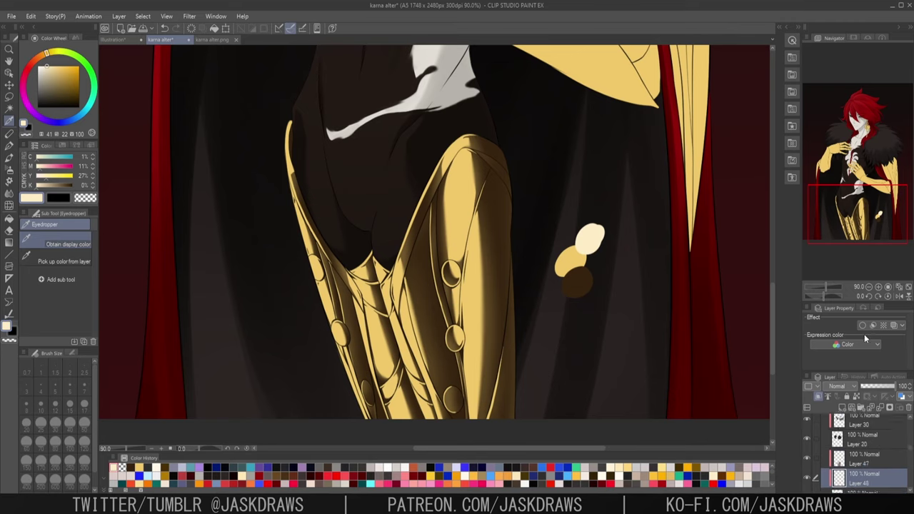
- Airbrush a soft pale cream highlight down the lit planes of the larger thigh plate at size 80, and set the brush size to 70
key("b")
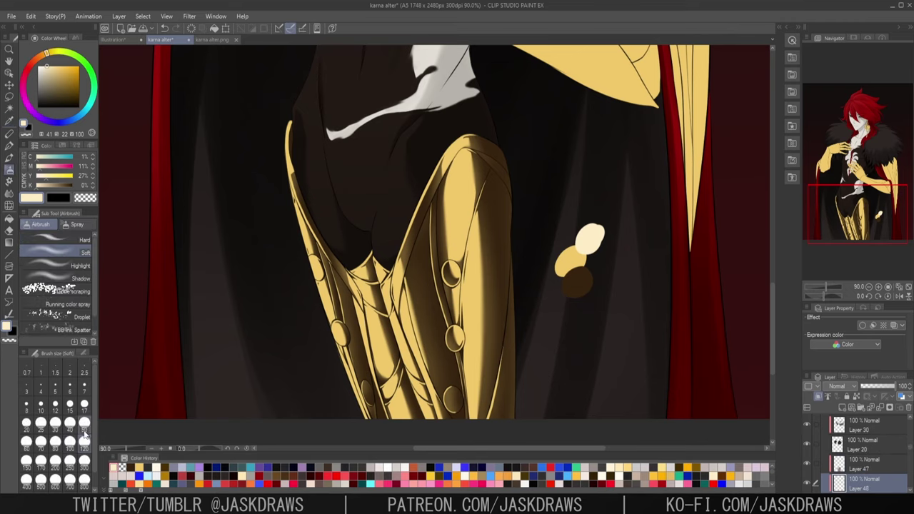
left_click_drag(487, 262, 480, 248)
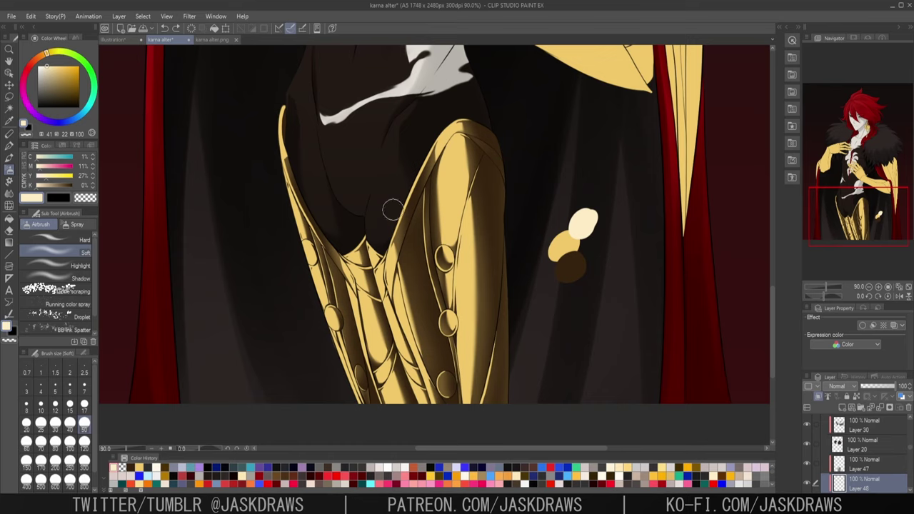
left_click(55, 441)
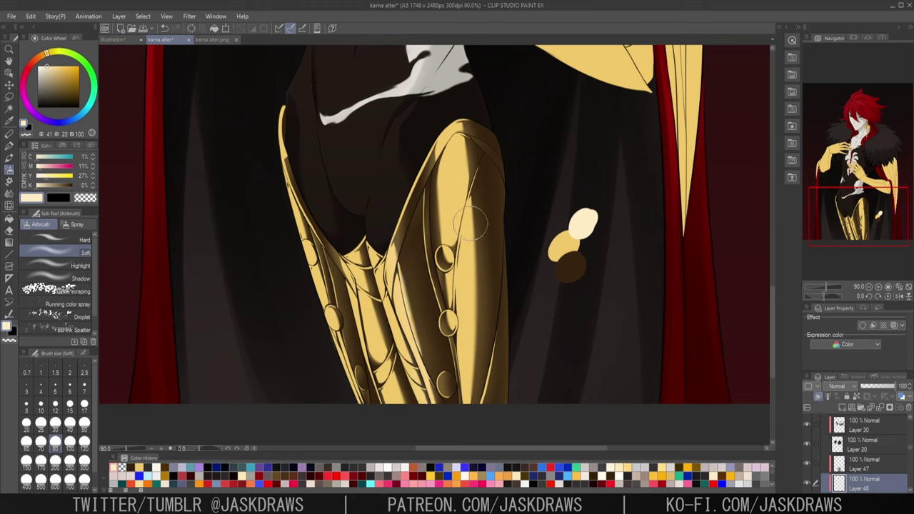
left_click_drag(462, 128, 478, 342)
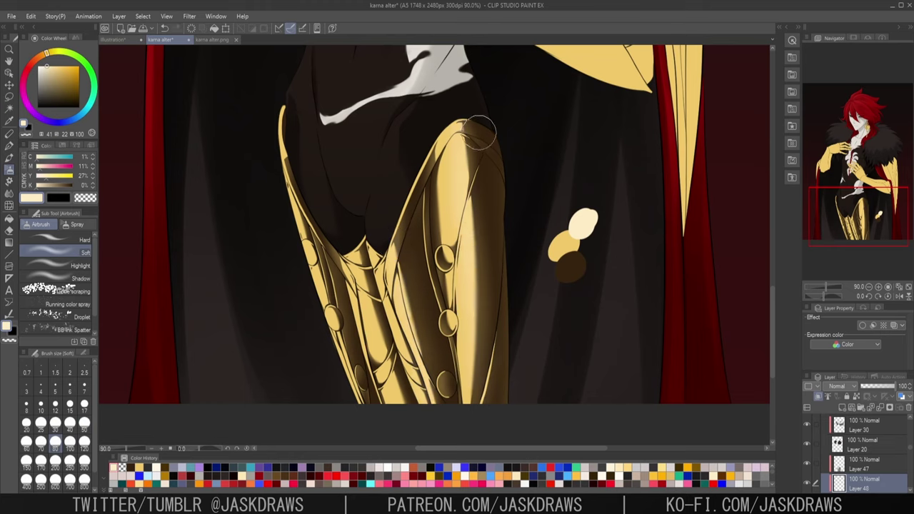
key("ctrl+z")
left_click_drag(463, 121, 468, 335)
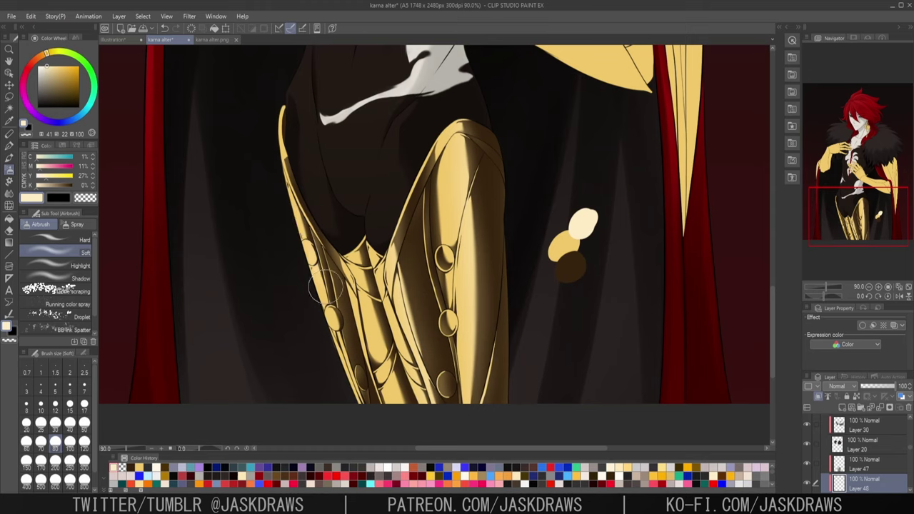
left_click(41, 441)
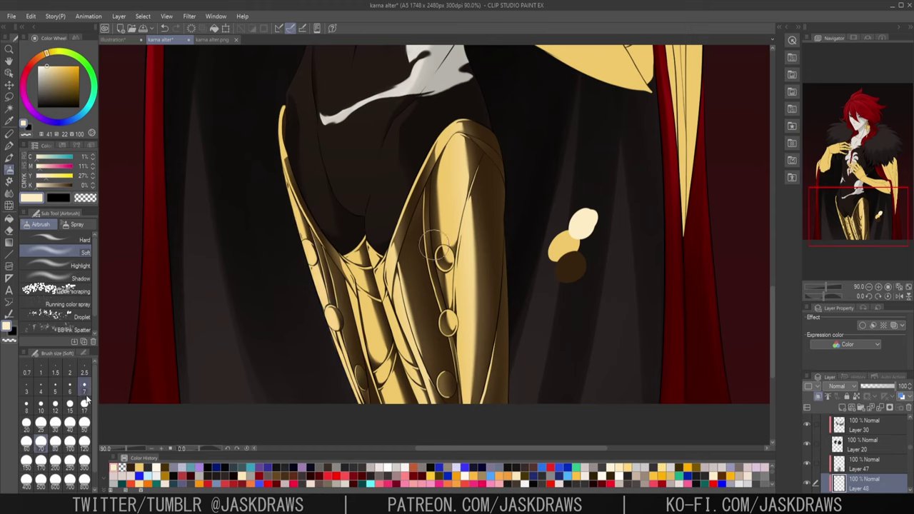
left_click_drag(363, 261, 404, 409)
key("ctrl+z")
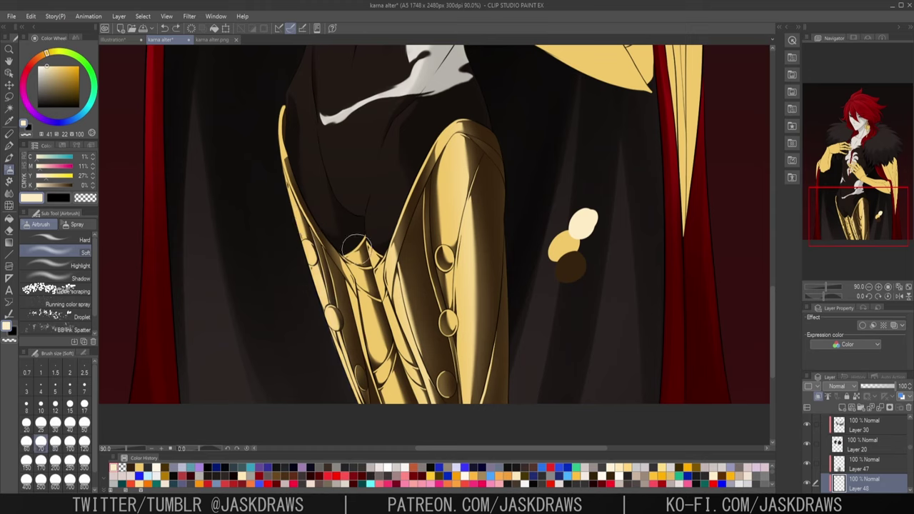
left_click_drag(361, 262, 397, 401)
key("ctrl+z")
- Airbrush a soft cream highlight down the centre gold leg plates with the Soft airbrush at size 50
left_click(84, 423)
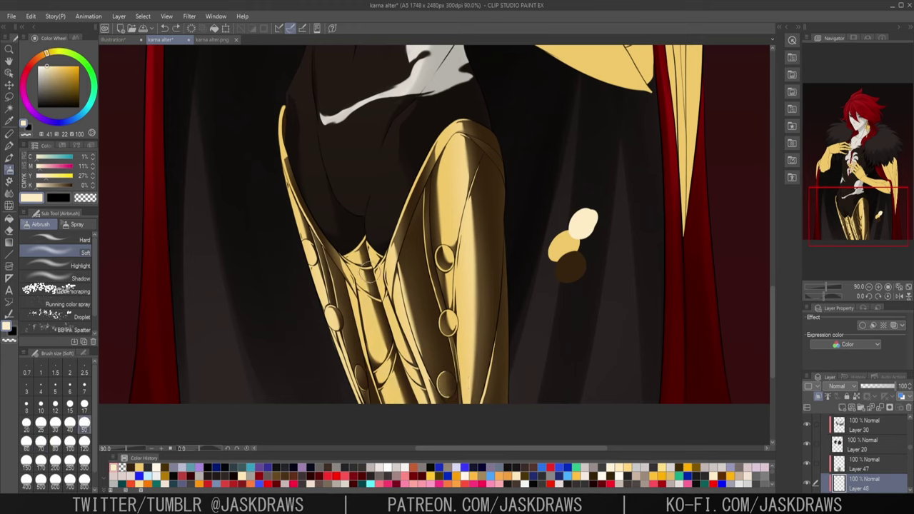
left_click_drag(355, 240, 414, 421)
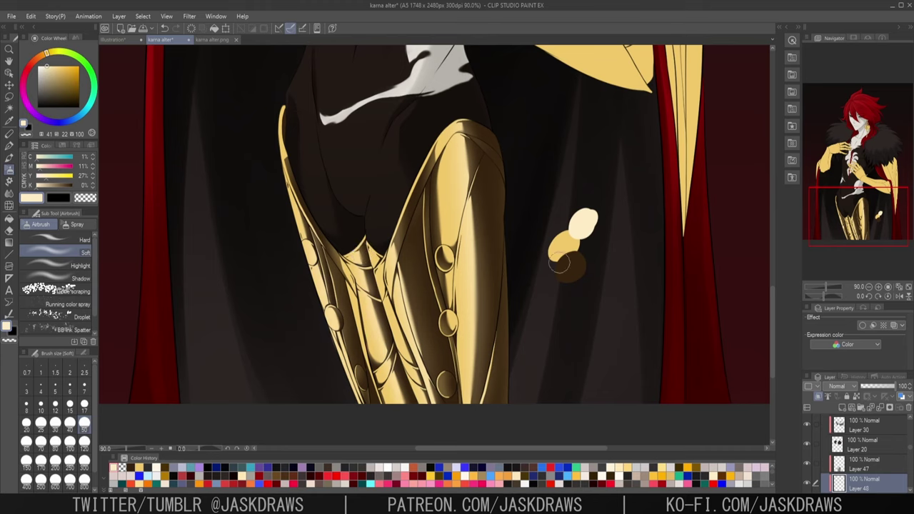
left_click_drag(559, 264, 570, 280)
left_click(9, 73)
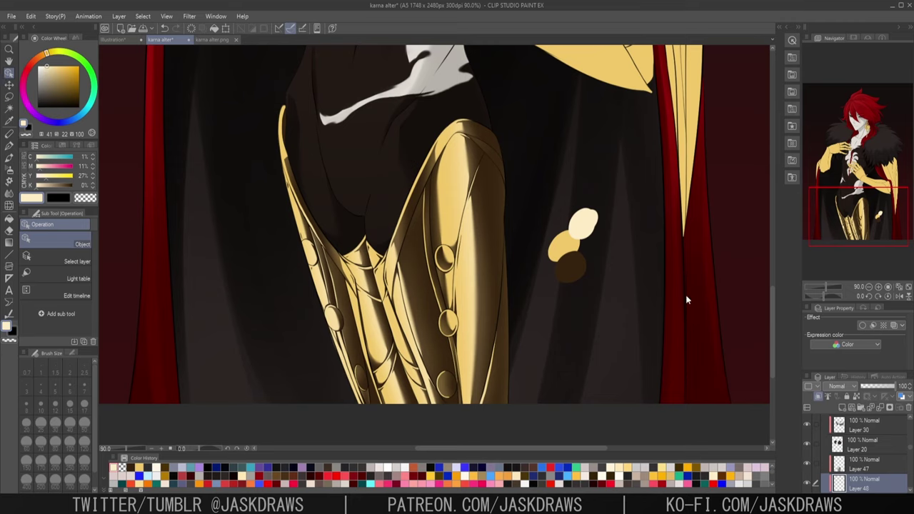
- Sample the dark red background colour and add a new layer directly above Layer 16
left_click(9, 121)
left_click(125, 393)
scroll(874, 467, "down", 1)
left_click(874, 466)
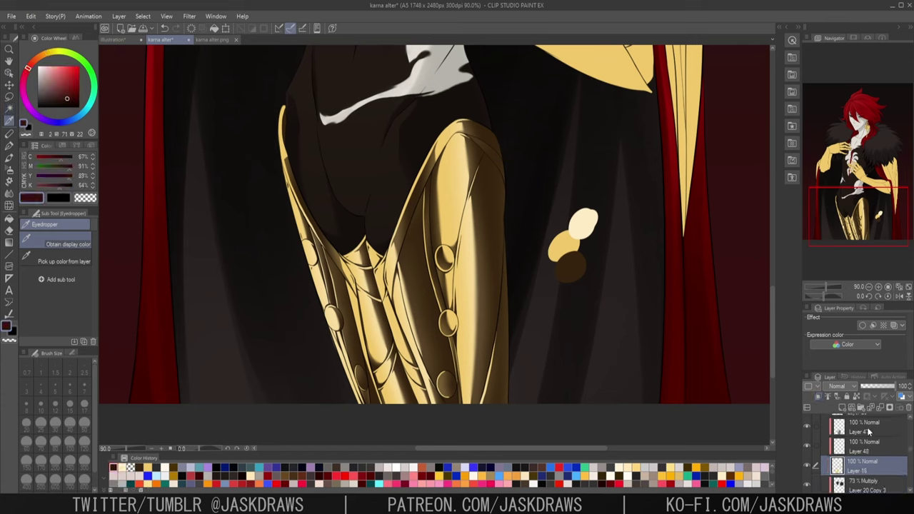
left_click(842, 407)
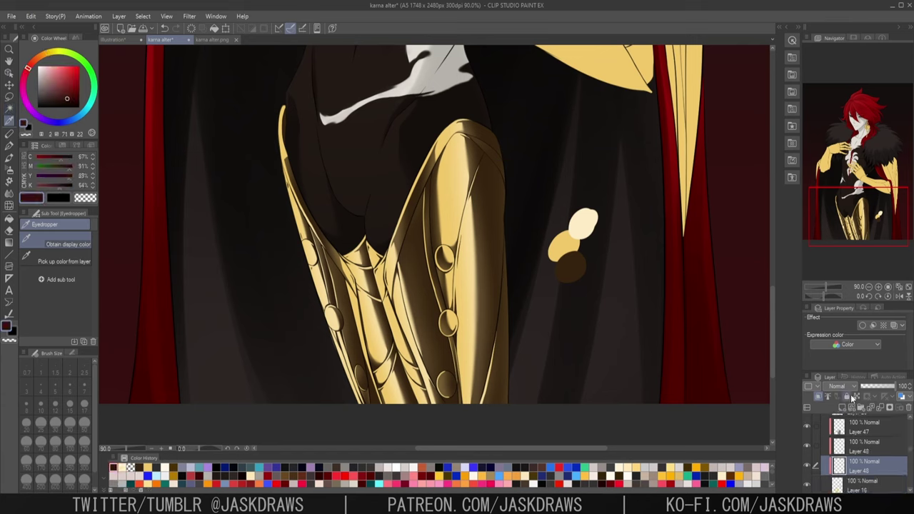
- Tint the gold leg armour on Layer 49 with the dark red, using the Soft airbrush at size 300
left_click(10, 171)
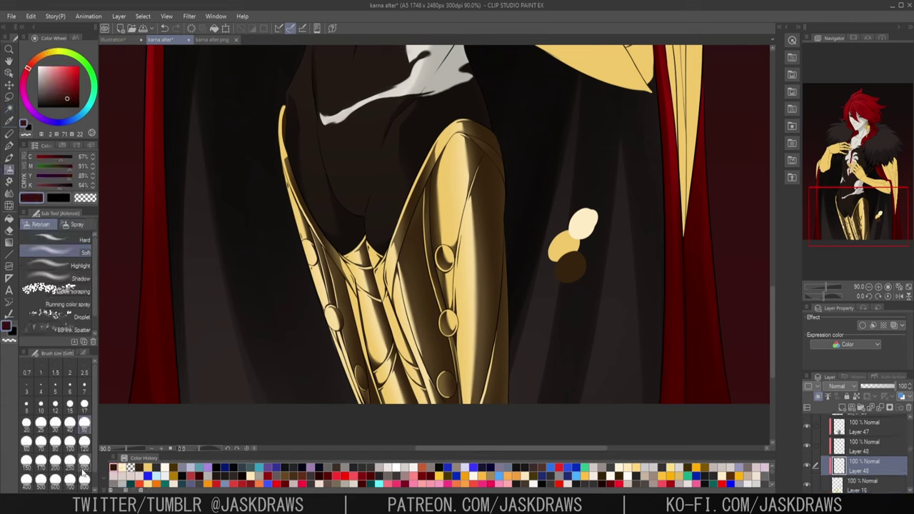
scroll(490, 290, "down", 2)
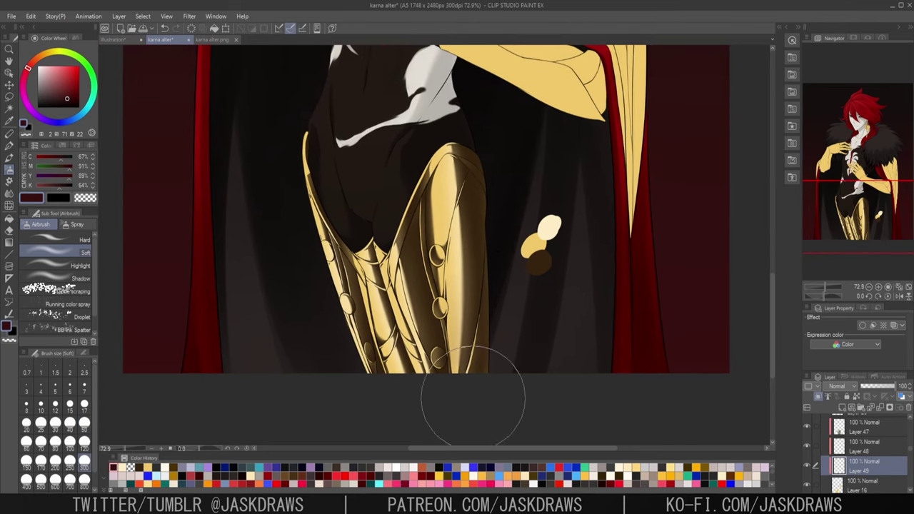
left_click(85, 442)
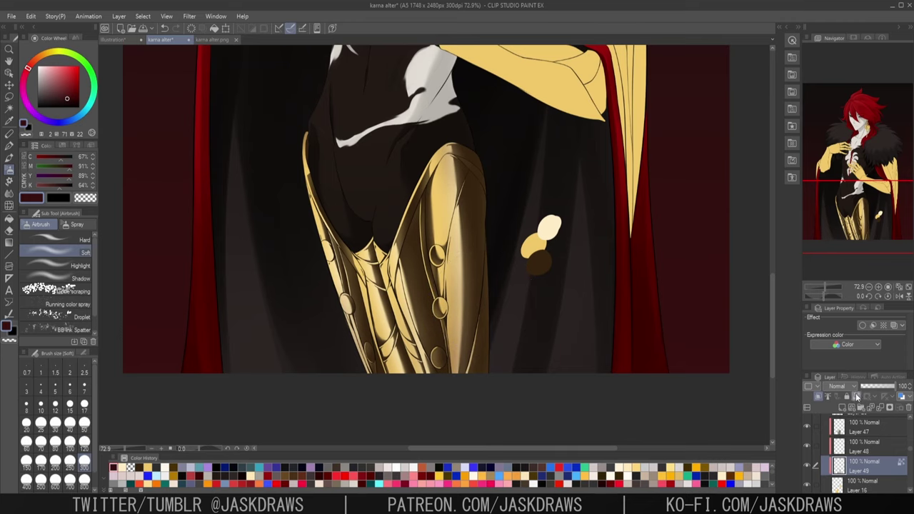
- Recolour the armour tint on Layer 49 with a brighter red, using the Turnip pen at size 800
left_click_drag(69, 95, 75, 78)
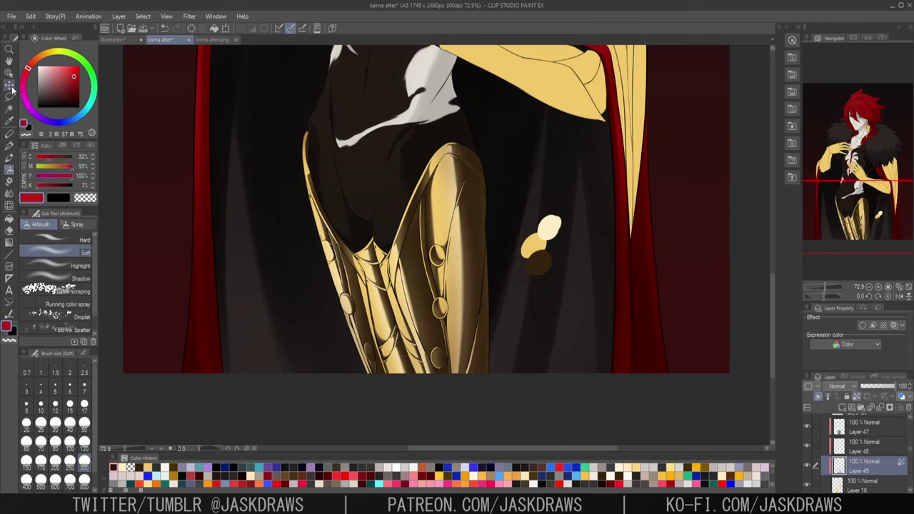
left_click(75, 83)
left_click(10, 145)
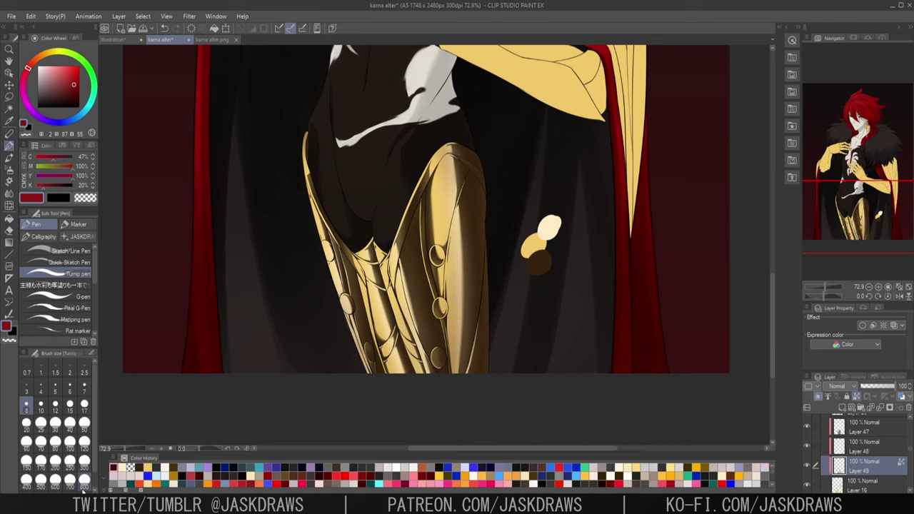
left_click(500, 318)
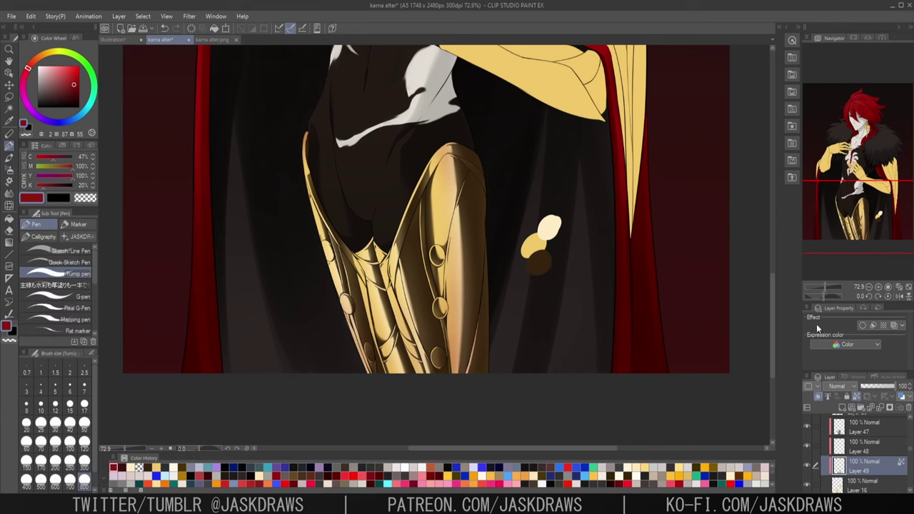
left_click(9, 168)
scroll(752, 230, "up", 1)
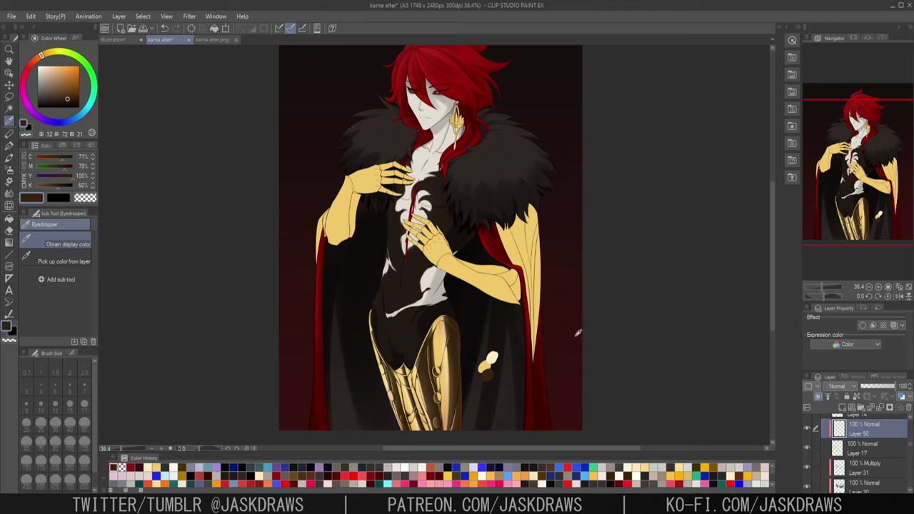
- Paint a dark brown shadow on the gold strip behind the raised forearm with the Turnip pen on Layer 47
key("p")
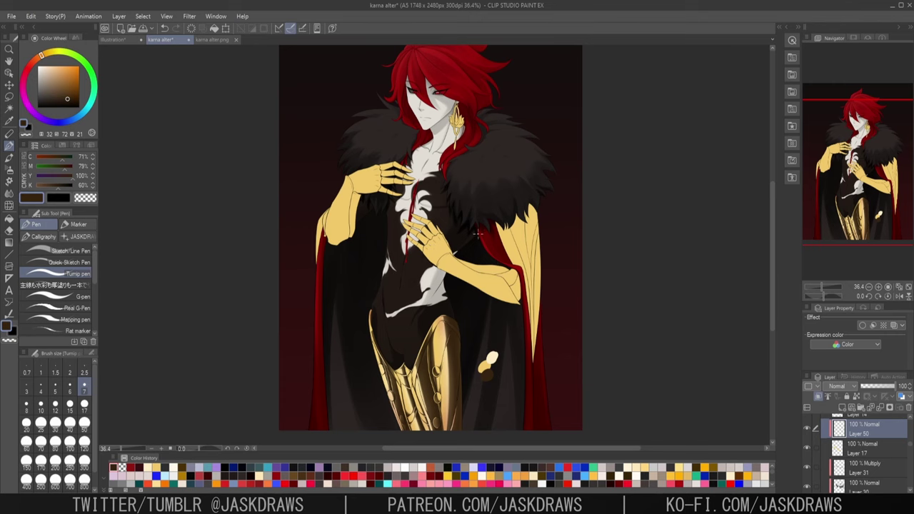
scroll(357, 225, "up", 3)
scroll(286, 249, "up", 2)
left_click_drag(357, 239, 361, 264)
scroll(366, 236, "down", 1)
left_click(84, 405)
key("ctrl+z")
scroll(286, 281, "down", 1)
mouse_move(376, 97)
left_mouse_down()
mouse_move(279, 300)
mouse_move(293, 239)
left_mouse_up()
left_click(275, 263, "ctrl+shift")
scroll(269, 276, "up", 3)
key("c")
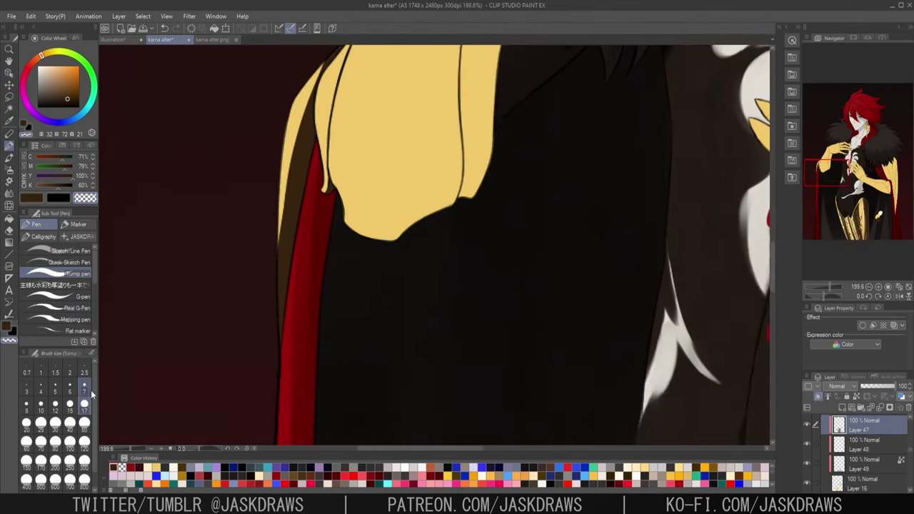
- Trim the shadow behind the raised forearm with the Turnip pen at size 7 in the transparent colour
left_click(86, 389)
scroll(286, 217, "up", 4)
mouse_move(378, 135)
left_mouse_down()
mouse_move(352, 409)
mouse_move(334, 181)
mouse_move(259, 267)
left_mouse_up()
key("c")
scroll(342, 164, "up", 2)
scroll(285, 257, "down", 5)
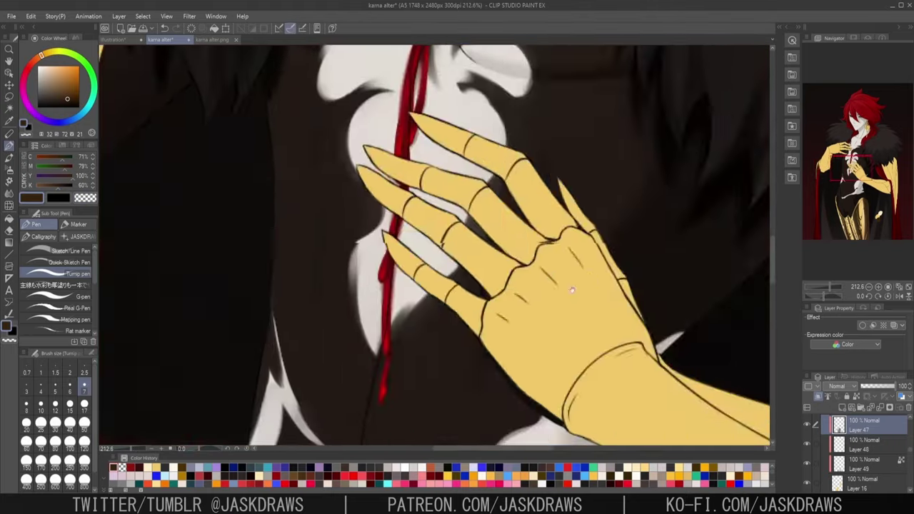
- Paint dark brown shadows over the hanging gold sleeve beneath the fur with the Turnip pen at size 17
scroll(572, 289, "down", 4)
left_click_drag(683, 285, 533, 301)
scroll(444, 158, "up", 4)
left_click(84, 404)
left_click_drag(285, 192, 378, 281)
mouse_move(291, 215)
left_mouse_down()
mouse_move(339, 312)
mouse_move(378, 349)
left_mouse_up()
scroll(483, 79, "down", 4)
left_click_drag(397, 132, 416, 322)
scroll(428, 307, "up", 3)
left_click_drag(457, 129, 492, 221)
scroll(473, 171, "up", 3)
mouse_move(448, 240)
left_mouse_down()
mouse_move(375, 190)
mouse_move(443, 363)
left_mouse_up()
scroll(396, 209, "up", 3)
left_click_drag(422, 246, 473, 366)
- Refine the shadow edges around the sleeve's gold tips with the Turnip pen at size 7
left_click(84, 390)
scroll(348, 159, "up", 2)
key("c")
left_click_drag(386, 250, 428, 346)
scroll(386, 314, "down", 3)
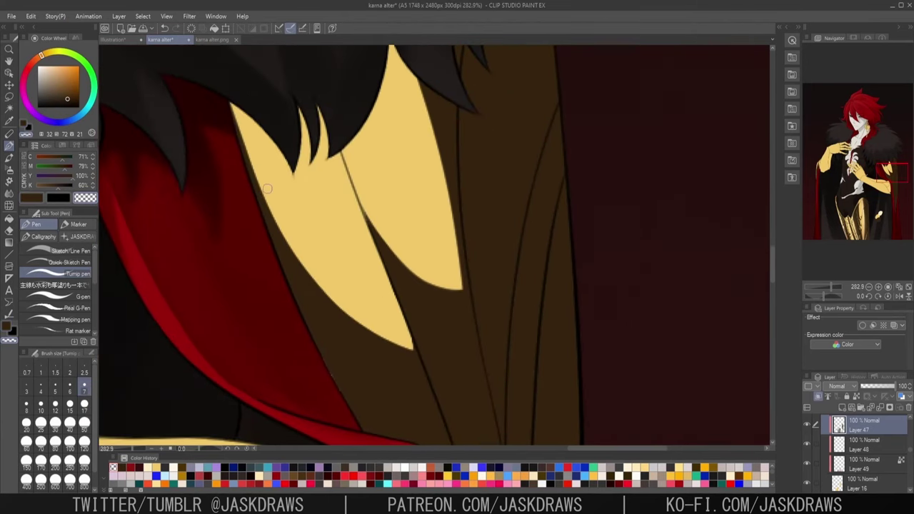
left_click(84, 405)
mouse_move(225, 94)
left_mouse_down()
mouse_move(327, 393)
mouse_move(338, 410)
mouse_move(271, 244)
mouse_move(359, 432)
left_mouse_up()
key("ctrl+z")
- Erase thin gold rims into the sleeve shadow along the red lining and the first seam at pen size 12
left_click(56, 404)
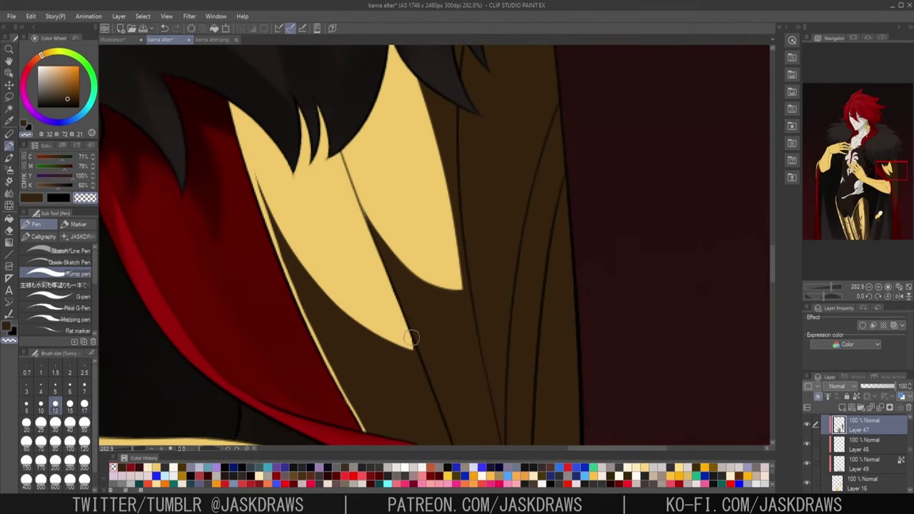
left_click_drag(362, 207, 430, 380)
scroll(389, 386, "up", 2)
scroll(310, 139, "down", 1)
scroll(387, 199, "up", 2)
key("c")
left_click_drag(402, 210, 412, 293)
scroll(357, 357, "down", 2)
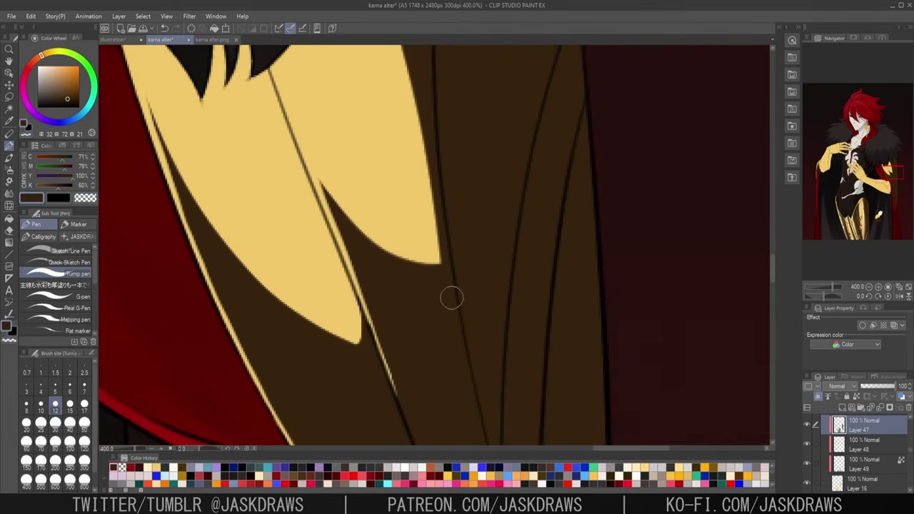
- Erase another thin gold rim along the sleeve's next seam with the transparent Turnip pen
scroll(451, 298, "up", 1)
key("c")
left_click_drag(418, 80, 428, 289)
scroll(445, 199, "down", 4)
mouse_move(586, 390)
left_mouse_down()
mouse_move(593, 190)
mouse_move(891, 333)
left_mouse_up()
- Lasso the sleeve's innermost panel, blur the edge of its brown shadow, and clear the selection
left_click(9, 170)
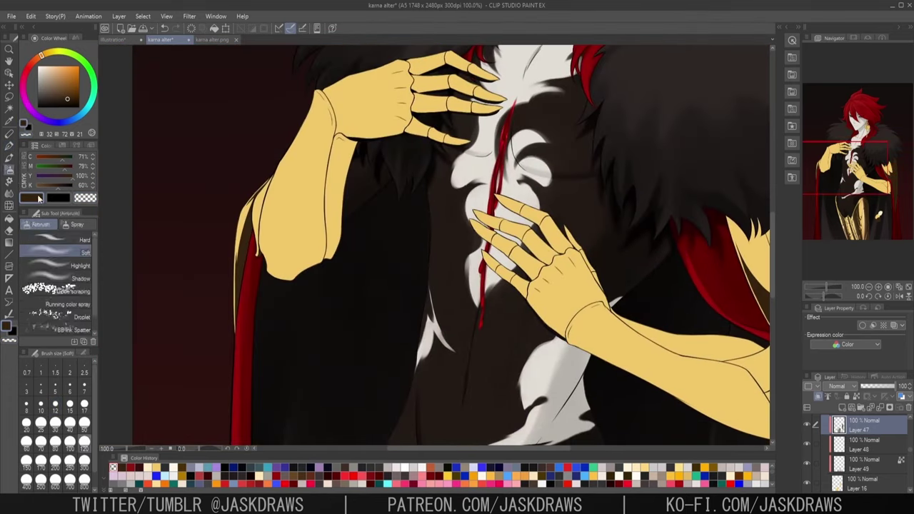
left_click(9, 193)
scroll(292, 284, "up", 3)
left_click_drag(714, 203, 107, 211)
key("m")
mouse_move(314, 117)
left_mouse_down()
mouse_move(271, 190)
mouse_move(391, 177)
left_mouse_up()
key("j")
left_click_drag(412, 257, 337, 182)
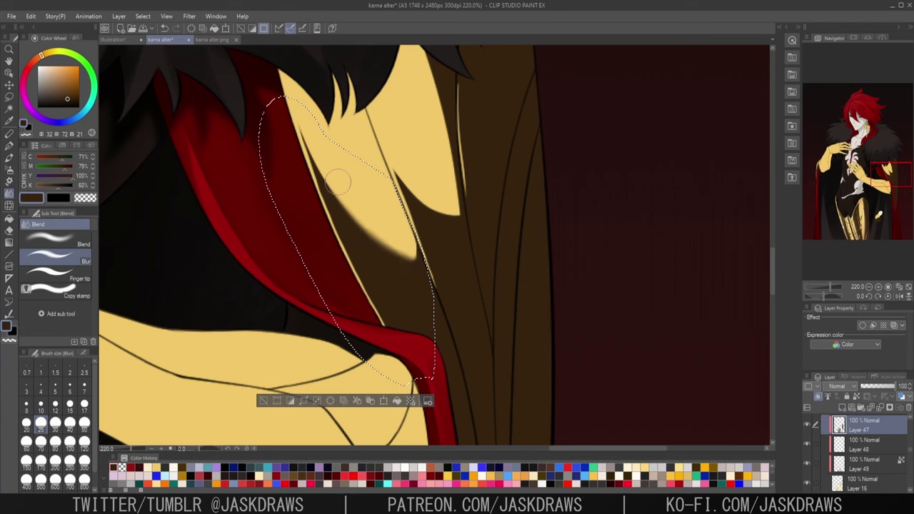
key("ctrl+d")
scroll(612, 369, "down", 2)
scroll(481, 279, "down", 1)
- Fade the lower part of the sleeve's brown shadow with the Soft airbrush at size 300 in the transparent colour
key("b")
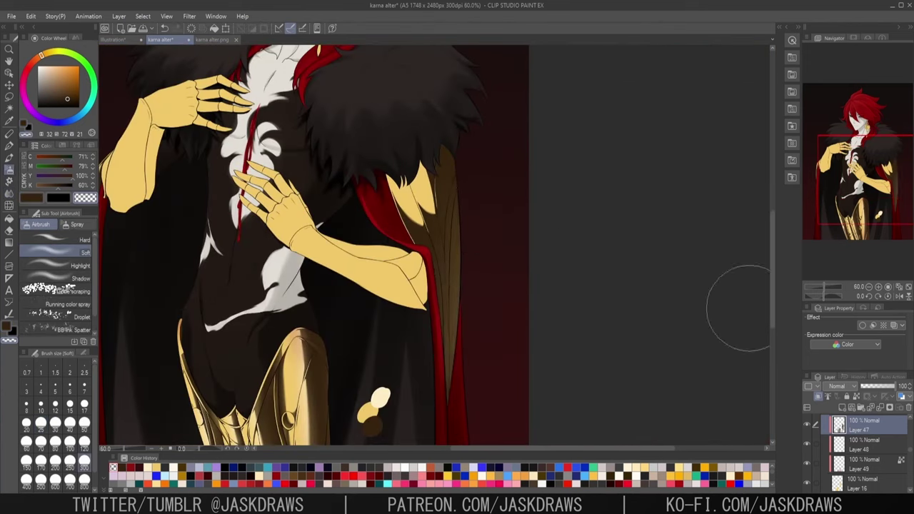
left_click_drag(476, 187, 475, 347)
key("ctrl+z")
- Auto-select the sleeve's innermost panel from the line art folder and airbrush soft gold highlights into its shadow on Layer 47
scroll(892, 441, "up", 5)
left_click(878, 441)
scroll(423, 221, "up", 2)
key("w")
left_click(418, 235)
left_click(418, 241, "ctrl+shift")
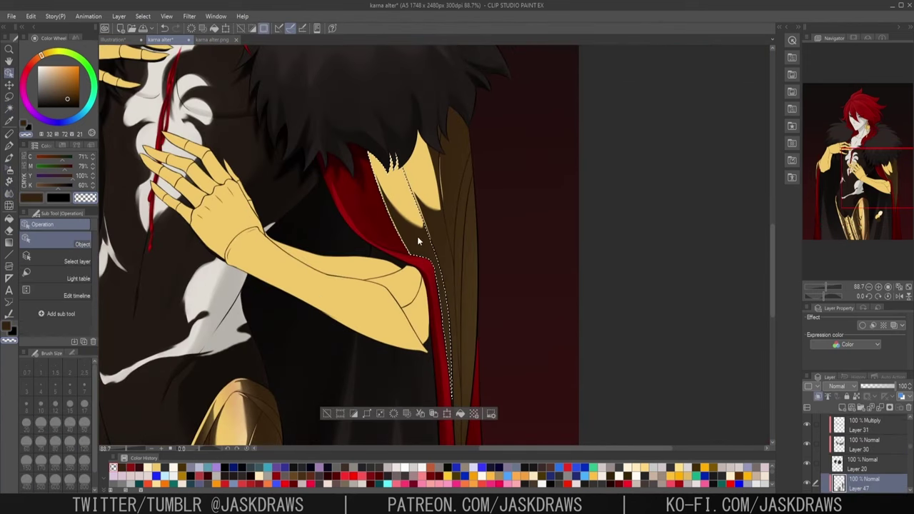
key("b")
scroll(389, 196, "up", 2)
mouse_move(396, 214)
left_mouse_down()
mouse_move(432, 246)
mouse_move(449, 136)
left_mouse_up()
mouse_move(444, 286)
left_mouse_down()
mouse_move(428, 142)
mouse_move(417, 184)
mouse_move(434, 243)
left_mouse_up()
- Auto-select the sleeve's second panel from the line art and airbrush soft gold highlights down its shadow
scroll(417, 184, "down", 1)
scroll(878, 452, "up", 5)
left_click(865, 452)
left_click(9, 108)
left_click(426, 225)
left_click(426, 224, "ctrl+shift")
key("b")
mouse_move(444, 187)
left_mouse_down()
mouse_move(455, 347)
mouse_move(461, 254)
left_mouse_up()
left_click_drag(421, 93, 447, 500)
- Reselect the sleeve's second panel and soften its upper shadow edge beneath the fur with the Soft airbrush
key("w")
scroll(882, 430, "up", 5)
left_click(878, 464)
left_click(451, 122)
left_click(451, 121, "ctrl+shift")
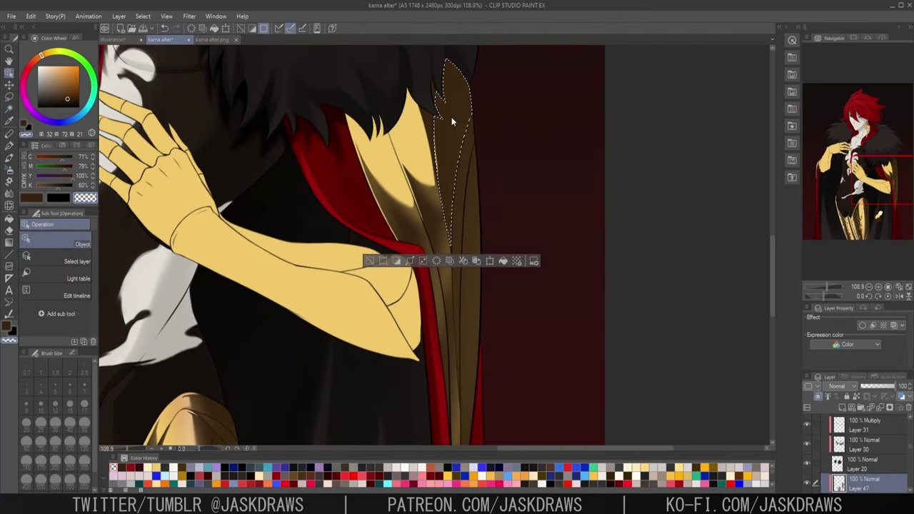
scroll(451, 121, "up", 2)
left_click(399, 175)
key("b")
left_click_drag(400, 118, 422, 200)
scroll(421, 178, "up", 2)
scroll(442, 178, "down", 2)
- Auto-select the upper sleeve panel beneath the fur, lighten its shadow on Layer 47 with the Soft airbrush, and deselect
key("w")
scroll(889, 455, "up", 5)
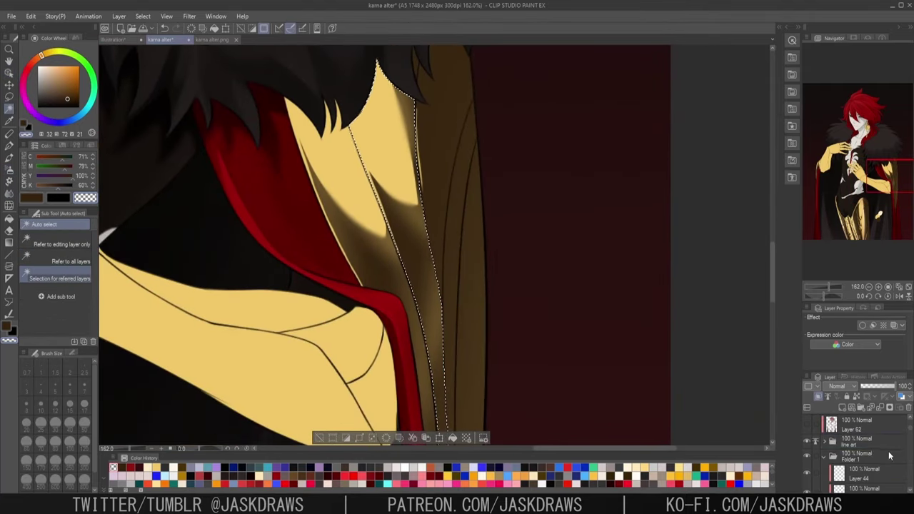
left_click(882, 441)
left_click_drag(449, 104, 449, 155)
left_click(449, 155)
left_click(449, 154, "ctrl+shift")
key("b")
left_click_drag(444, 118, 438, 257)
scroll(510, 243, "down", 2)
left_click_drag(539, 278, 522, 170)
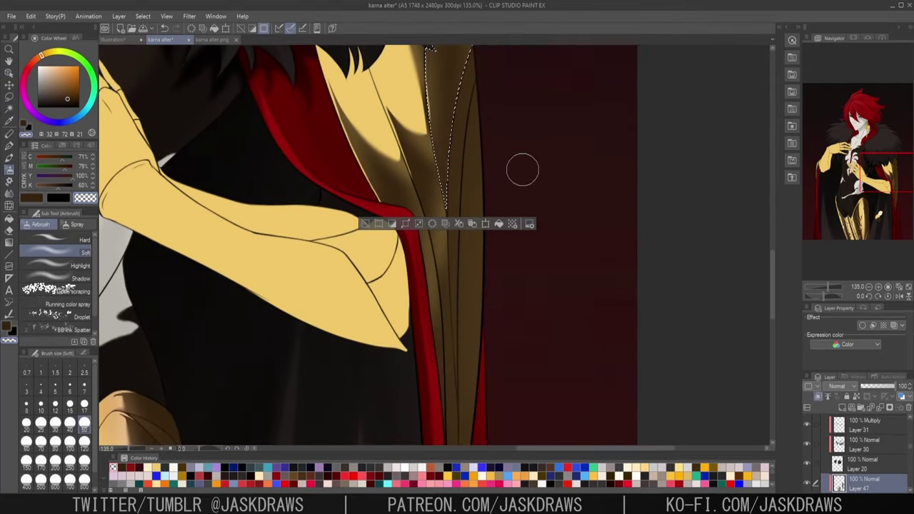
key("ctrl+d")
- Auto-select the narrow sleeve panels beside the upper one, lighten their brown shadow with the Soft airbrush, and deselect
key("w")
scroll(878, 436, "up", 5)
left_click(878, 441)
left_click(461, 114)
left_click_drag(457, 372, 445, 247)
left_click(440, 324)
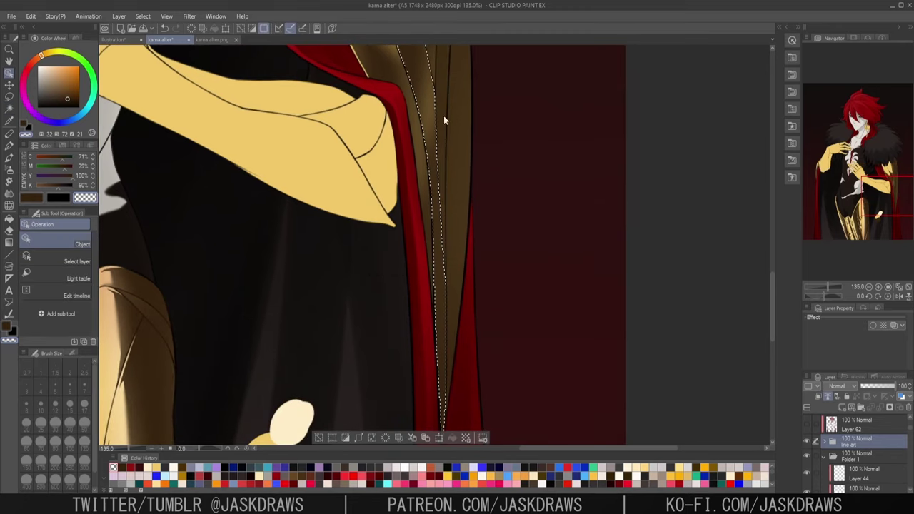
left_click(443, 119, "ctrl+shift")
key("b")
key("w")
left_click(462, 117)
left_click_drag(461, 116, 472, 196)
key("b")
key("ctrl+d")
left_click_drag(428, 286, 418, 390)
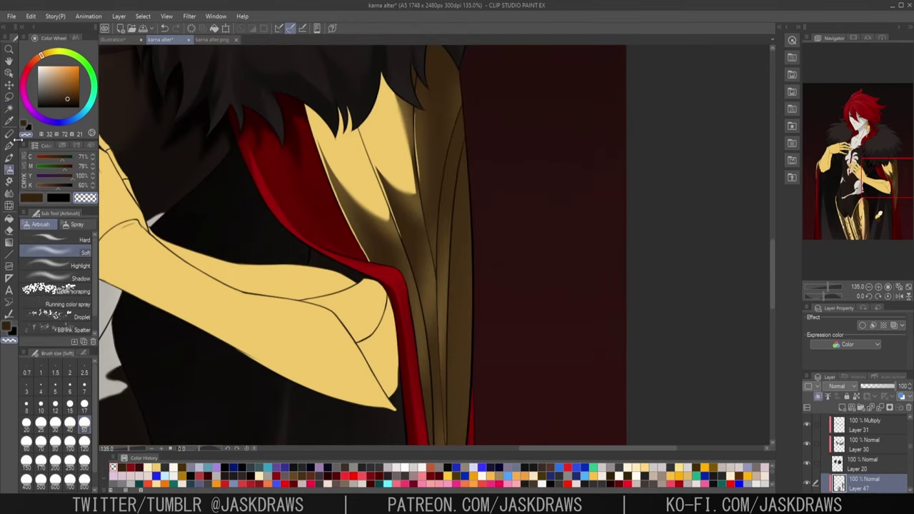
- Try to lighten the sleeve's outermost panel inside an auto selection with the Soft airbrush at size 50
left_click(9, 108)
left_click(461, 190)
scroll(461, 190, "down", 2)
mouse_move(491, 422)
left_mouse_down()
mouse_move(492, 331)
mouse_move(471, 399)
left_mouse_up()
scroll(492, 330, "up", 2)
scroll(471, 398, "down", 2)
key("b")
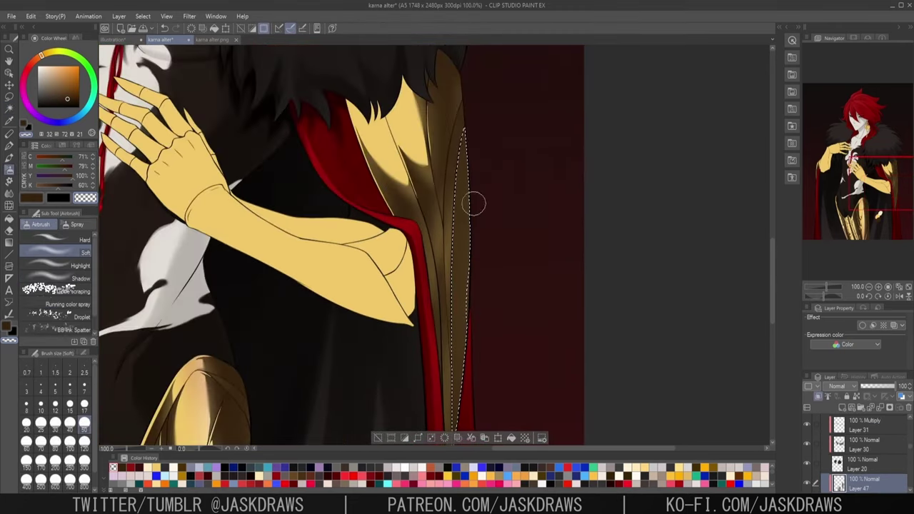
left_click_drag(473, 204, 476, 141)
scroll(405, 399, "down", 3)
left_click_drag(457, 343, 541, 387)
key("ctrl+z")
key("ctrl+z")
- Auto-select the sleeve's outer panels from the line art folder, lighten their lower shadow on Layer 47 with the Soft airbrush, and deselect
scroll(871, 450, "up", 5)
left_click(860, 464)
key("w")
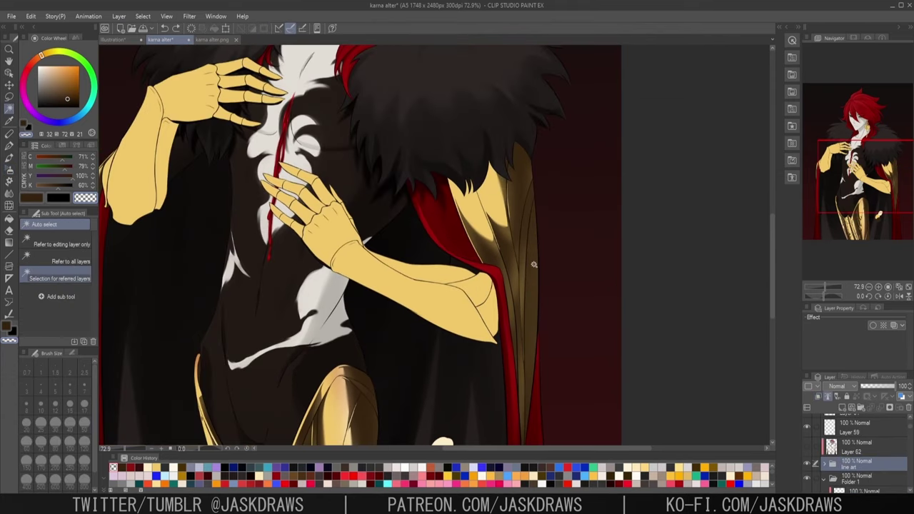
left_click(534, 265)
left_click(533, 265, "ctrl+shift")
key("b")
mouse_move(545, 320)
left_mouse_down()
mouse_move(550, 253)
mouse_move(548, 357)
left_mouse_up()
key("ctrl+d")
scroll(642, 314, "down", 2)
scroll(581, 387, "up", 1)
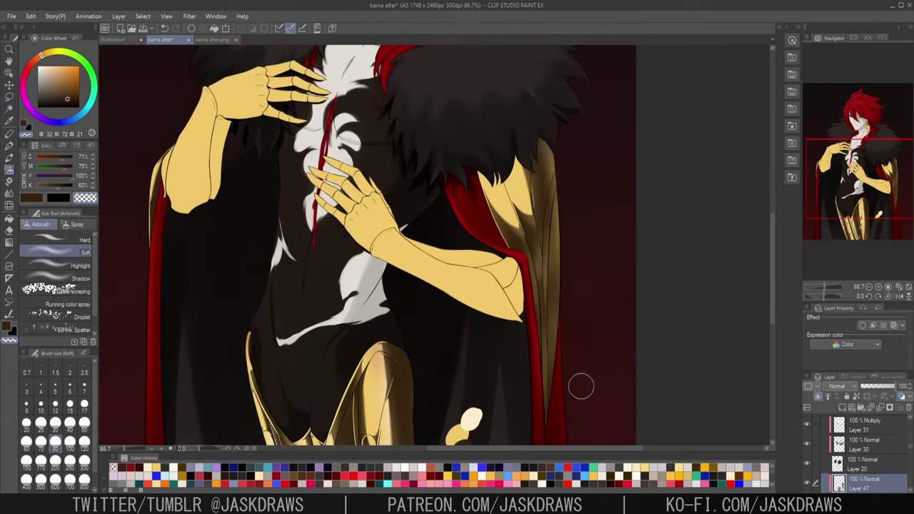
- Deepen the dark brown shading on the sleeve's upper panels with an enlarged Soft airbrush on Layer 47
scroll(579, 236, "down", 2)
key("c")
scroll(525, 158, "up", 3)
key("bracketright")
key("bracketright")
key("bracketright")
key("bracketright")
key("bracketright")
key("bracketright")
key("bracketright")
left_click_drag(533, 221, 499, 149)
scroll(514, 164, "down", 3)
mouse_move(489, 395)
left_mouse_down()
mouse_move(521, 240)
mouse_move(522, 427)
left_mouse_up()
scroll(879, 448, "down", 2)
- Airbrush pale cream highlights onto both gold sleeves on Layer 48 with the Soft airbrush, starting at size 30
left_click(867, 465)
left_click(148, 468)
left_click(55, 424)
scroll(257, 231, "up", 4)
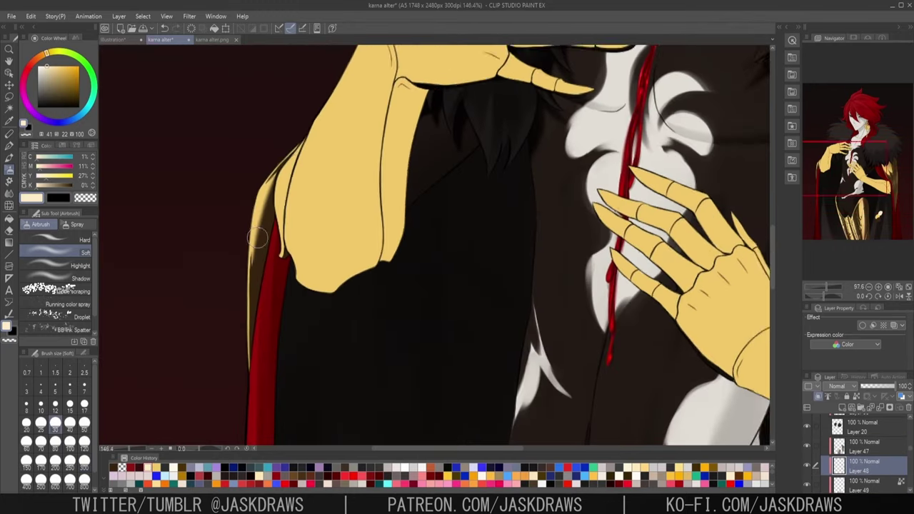
scroll(257, 238, "down", 1)
left_click_drag(713, 198, 432, 149)
scroll(432, 149, "up", 2)
left_click_drag(340, 96, 360, 168)
scroll(476, 205, "down", 2)
mouse_move(485, 296)
left_mouse_down()
mouse_move(485, 135)
mouse_move(510, 278)
left_mouse_up()
key("bracketright")
key("bracketright")
key("bracketright")
key("bracketright")
key("bracketright")
key("bracketright")
key("bracketright")
scroll(571, 221, "down", 3)
scroll(881, 471, "down", 1)
- Paint dark brown shadows on the earring's hoop and hanging drop on Layer 47 with the Turnip pen at size 7
left_click(865, 423)
scroll(464, 63, "up", 6)
left_click(60, 198)
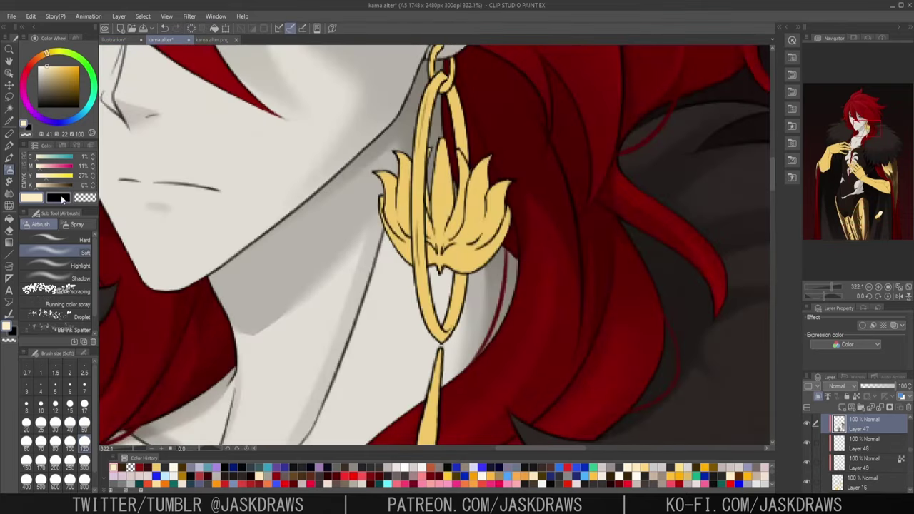
left_click(121, 467)
key("p")
scroll(443, 71, "up", 3)
left_click_drag(421, 124, 399, 194)
left_click_drag(447, 165, 451, 188)
scroll(452, 188, "down", 5)
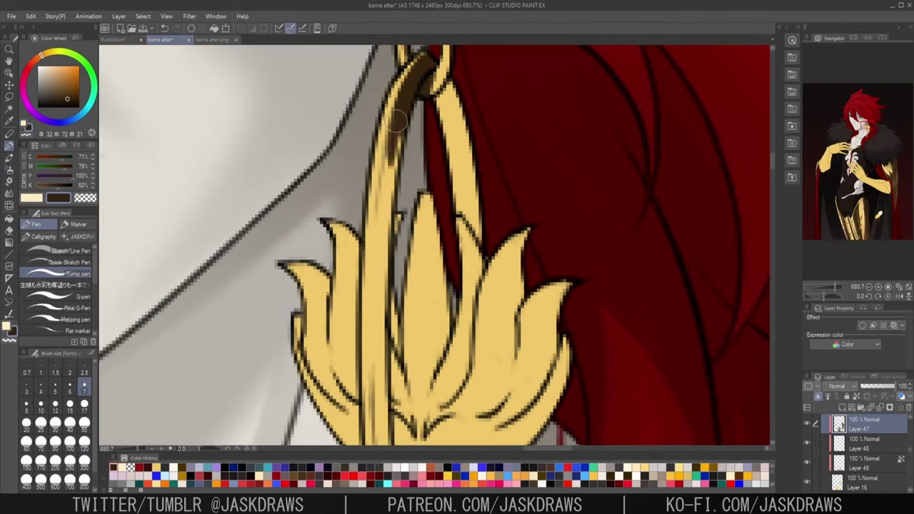
scroll(442, 351, "down", 4)
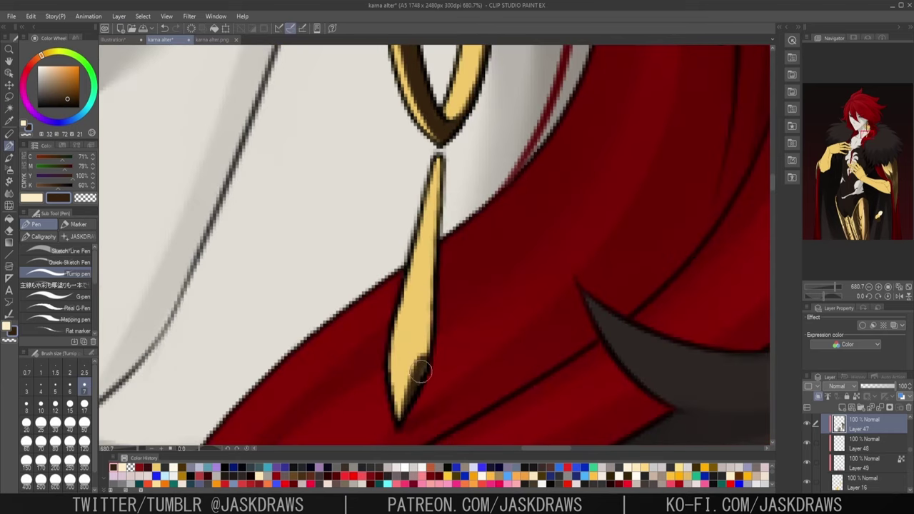
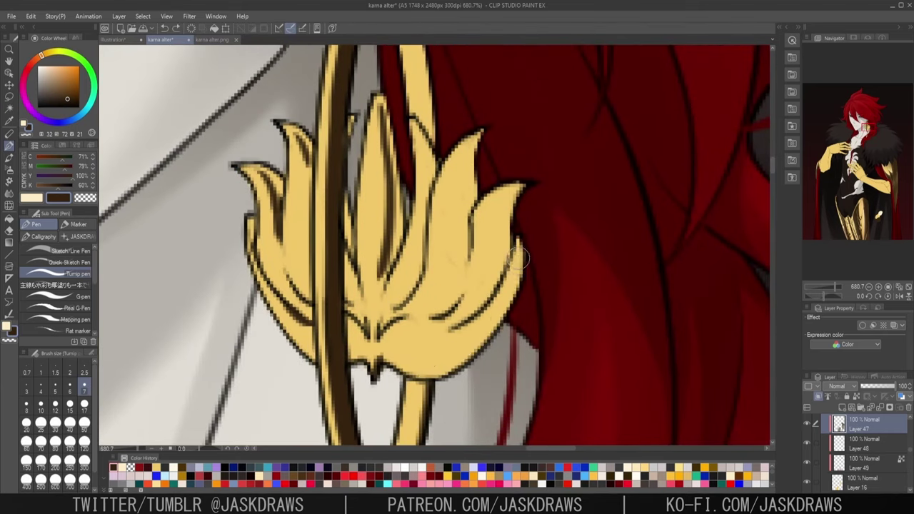
- Paint dark brown shadows along the petals of the earring's lotus with the Turnip pen
left_click_drag(463, 350, 418, 367)
left_click_drag(519, 187, 476, 307)
left_click_drag(474, 218, 457, 147)
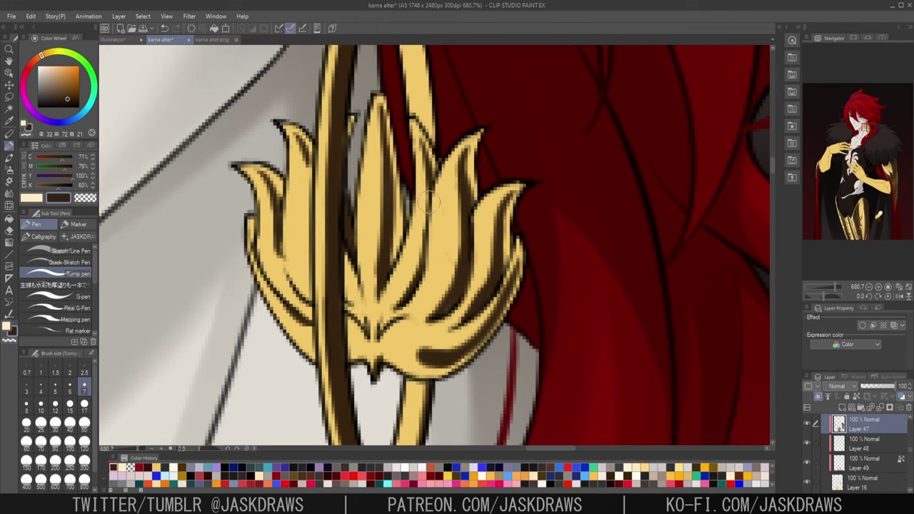
left_click_drag(355, 318, 356, 329)
scroll(434, 285, "down", 4)
left_click_drag(420, 183, 424, 272)
- Soften the shadow edges on the earring's lotus petals with the Blur tool at size 10
left_click(9, 193)
scroll(429, 243, "down", 3)
scroll(436, 200, "up", 5)
left_click_drag(275, 171, 278, 239)
left_click(41, 405)
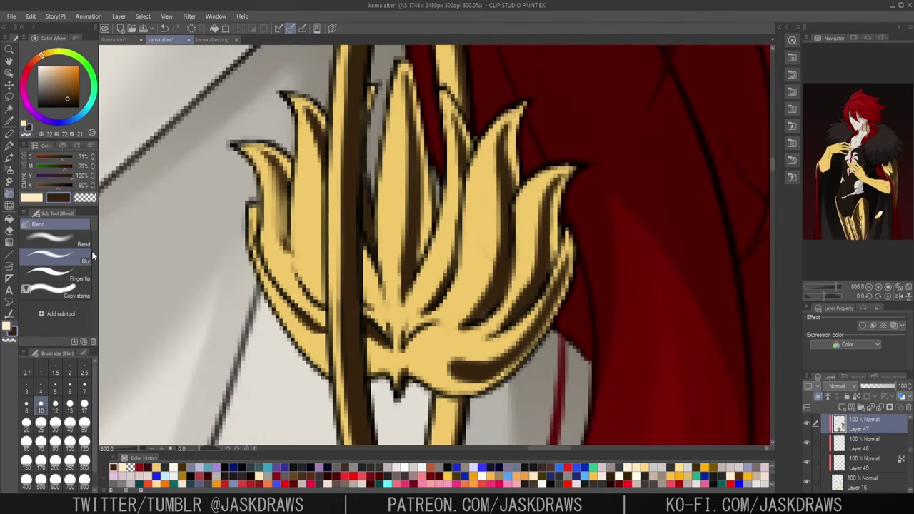
left_click_drag(405, 114, 408, 279)
left_click_drag(489, 314, 499, 208)
left_click_drag(446, 369, 530, 327)
scroll(396, 414, "down", 4)
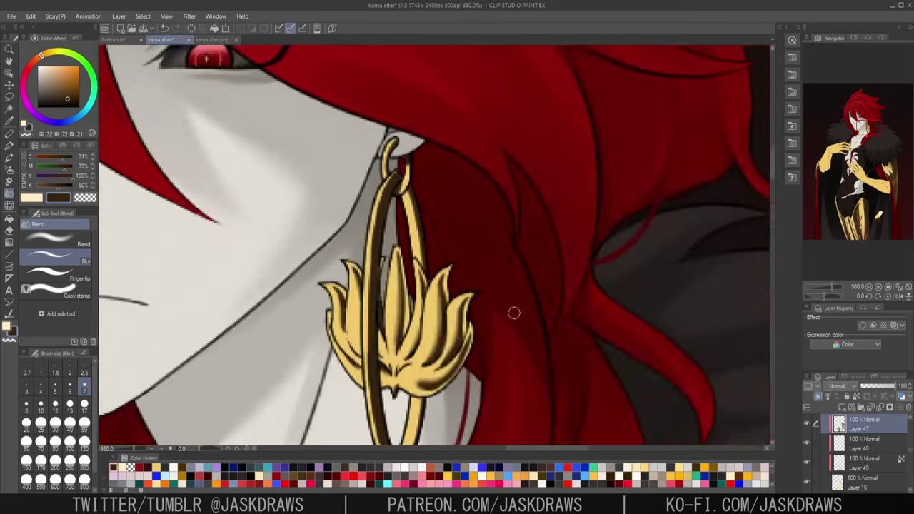
scroll(464, 357, "up", 3)
scroll(428, 285, "down", 3)
- Lighten the brown shading across the earring with the Soft airbrush at size 50
left_click(9, 170)
mouse_move(412, 120)
left_mouse_down()
mouse_move(422, 157)
mouse_move(390, 221)
left_mouse_up()
key("c")
left_click_drag(392, 307, 408, 359)
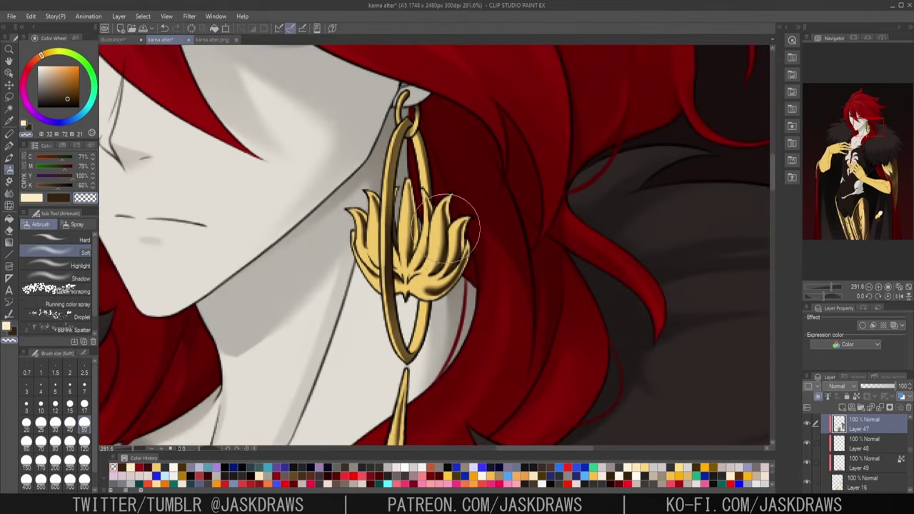
scroll(586, 225, "down", 3)
- Airbrush pale cream highlights onto the earring's lotus, hoop and drop on Layer 48
left_click(864, 443)
left_click(7, 326)
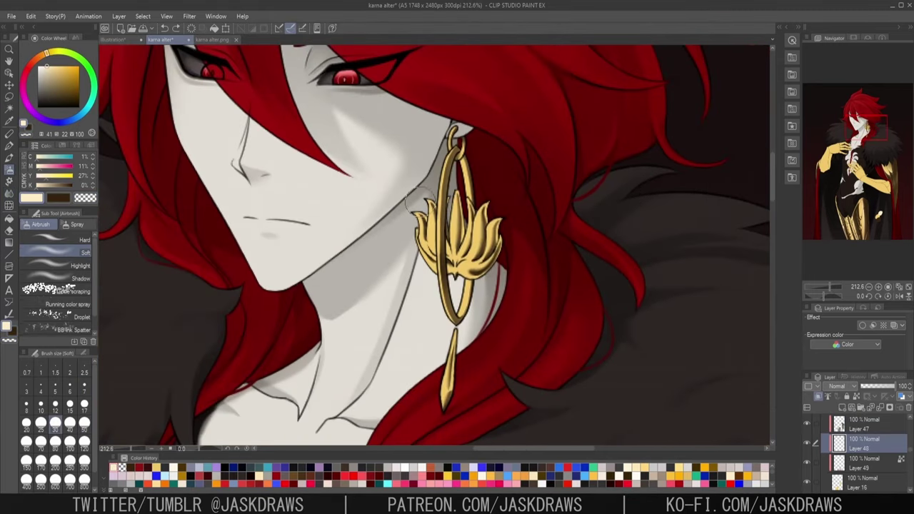
scroll(417, 191, "up", 4)
left_click_drag(575, 307, 568, 328)
left_click_drag(414, 307, 435, 327)
scroll(495, 302, "down", 4)
scroll(453, 367, "up", 4)
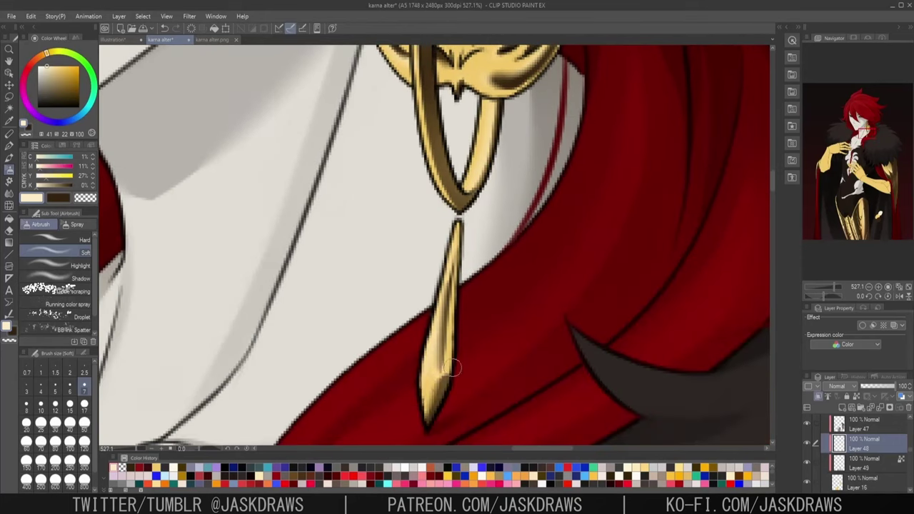
scroll(505, 424, "down", 5)
scroll(505, 314, "up", 4)
left_click_drag(484, 249, 486, 233)
scroll(515, 184, "down", 4)
- Sample red from the hair and airbrush a faint red tint over the lotus earring on Layer 49 at size 50
left_click(84, 423)
scroll(499, 85, "down", 3)
left_click(542, 150, "alt")
left_click(863, 463)
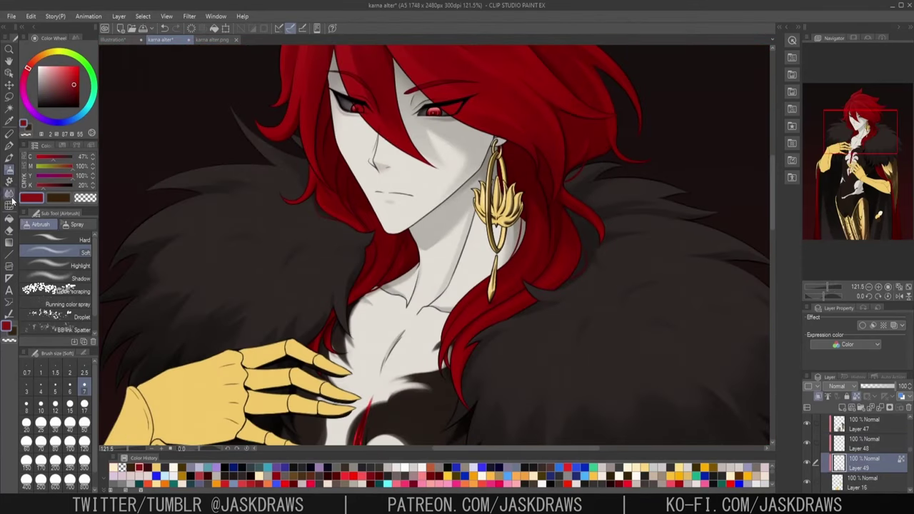
scroll(518, 78, "up", 4)
left_click(85, 427)
left_click_drag(507, 234, 511, 177)
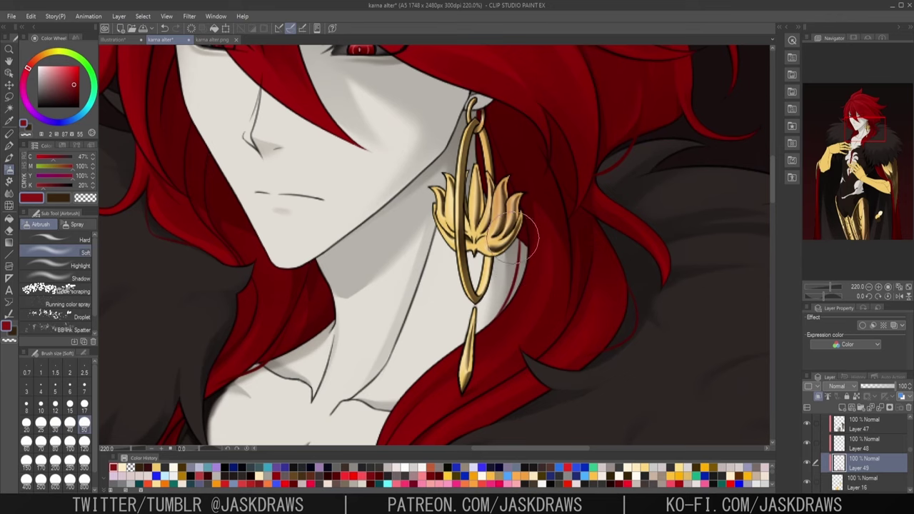
left_click_drag(437, 184, 445, 200)
scroll(507, 214, "down", 4)
scroll(614, 314, "down", 2)
scroll(643, 272, "up", 4)
scroll(477, 207, "down", 5)
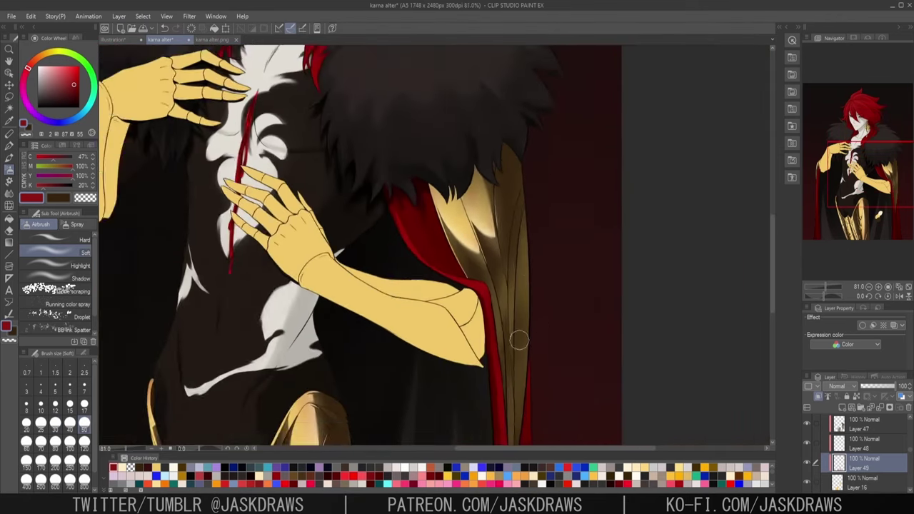
- Shade the narrow gold flap behind the raised forearm on Layer 50 with the dark brown Turnip pen, and save the file
scroll(879, 434, "up", 5)
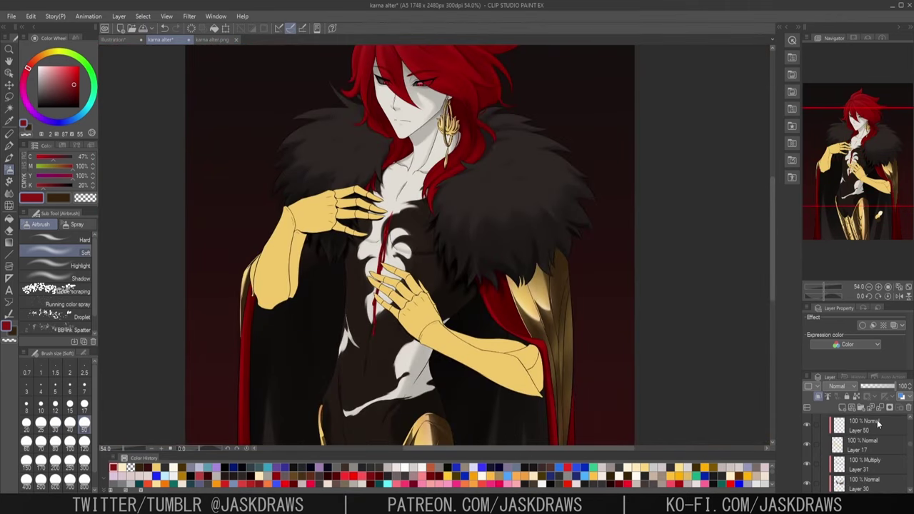
left_click(878, 426)
left_click(122, 468)
key("x")
key("p")
key("ctrl+s")
scroll(244, 273, "up", 8)
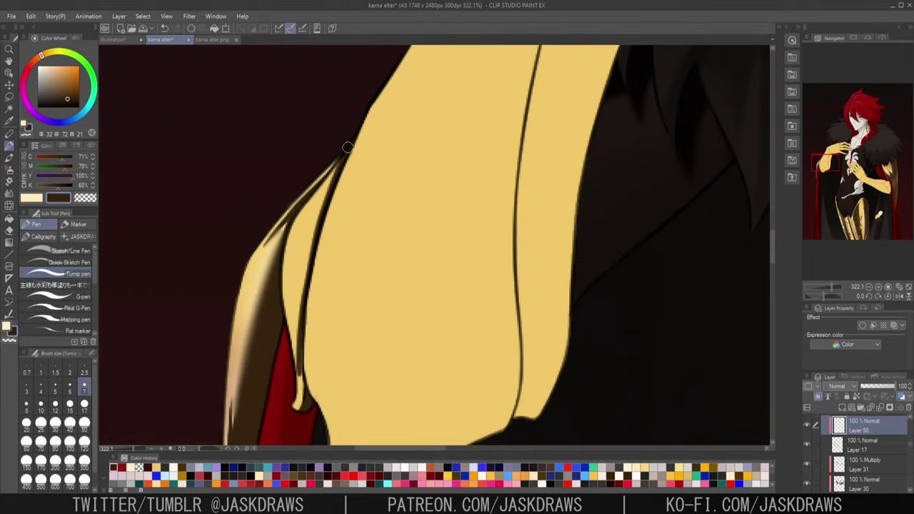
scroll(296, 335, "up", 2)
mouse_move(329, 182)
left_mouse_down()
mouse_move(294, 354)
mouse_move(341, 129)
left_mouse_up()
left_click_drag(337, 134, 307, 185)
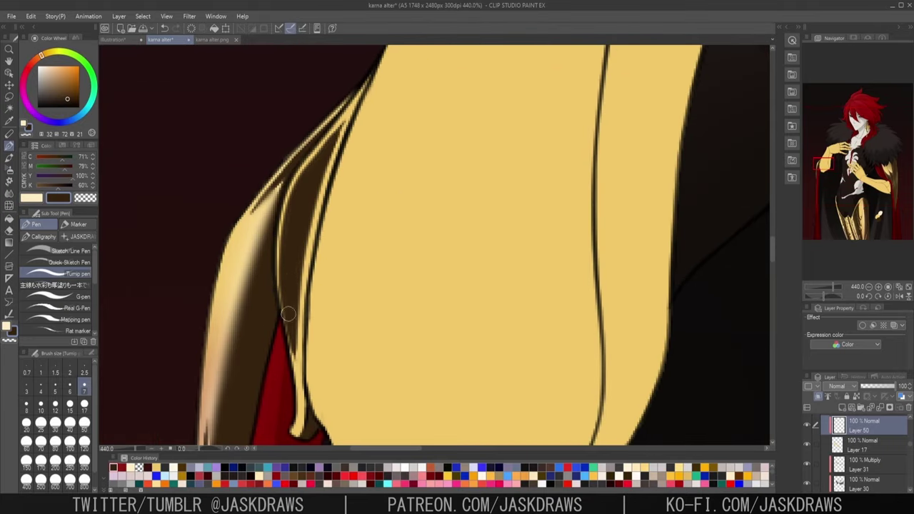
left_click_drag(284, 318, 294, 358)
scroll(286, 314, "down", 4)
scroll(407, 200, "down", 2)
scroll(867, 464, "down", 4)
- Fill the inner panel of the raised forearm's gauntlet on Layer 50 with dark brown using the Turnip pen at size 17
left_click(867, 483)
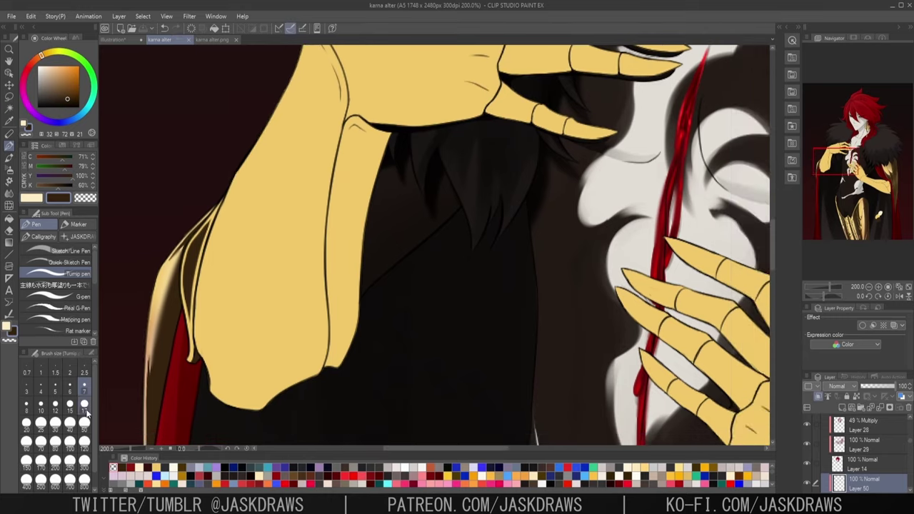
scroll(307, 267, "up", 2)
key("c")
left_click_drag(385, 136, 321, 353)
mouse_move(317, 311)
left_mouse_down()
mouse_move(325, 366)
mouse_move(365, 177)
mouse_move(332, 336)
left_mouse_up()
- Erase a thin gold rim along the brown panel's inner and upper edges with the transparent Turnip pen at size 7
scroll(355, 122, "up", 11)
key("c")
key("[")
key("[")
key("[")
key("[")
key("[")
mouse_move(346, 106)
left_mouse_down()
mouse_move(316, 120)
mouse_move(247, 441)
left_mouse_up()
left_click_drag(375, 130, 325, 107)
scroll(457, 228, "down", 6)
scroll(428, 171, "up", 1)
scroll(428, 171, "down", 7)
scroll(400, 350, "up", 7)
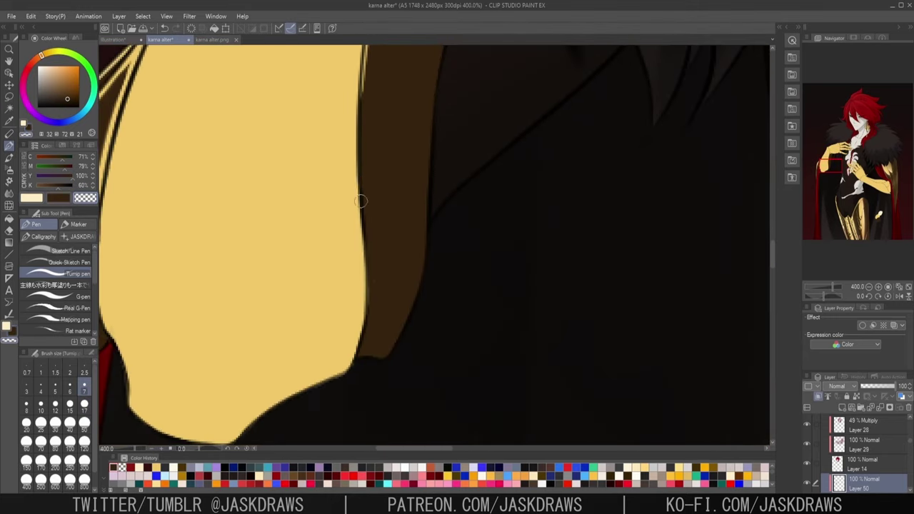
- Erase the brown along the gauntlet panel's lower edges to extend the thin gold rim around its tip
left_click_drag(363, 199, 365, 356)
left_click_drag(371, 353, 418, 271)
scroll(528, 254, "down", 9)
scroll(471, 264, "up", 10)
left_click_drag(426, 350, 489, 242)
scroll(500, 311, "down", 1)
scroll(500, 307, "down", 8)
- Erase the brown along the gauntlet panel's top corner below the wrist to complete the gold rim
scroll(493, 93, "up", 13)
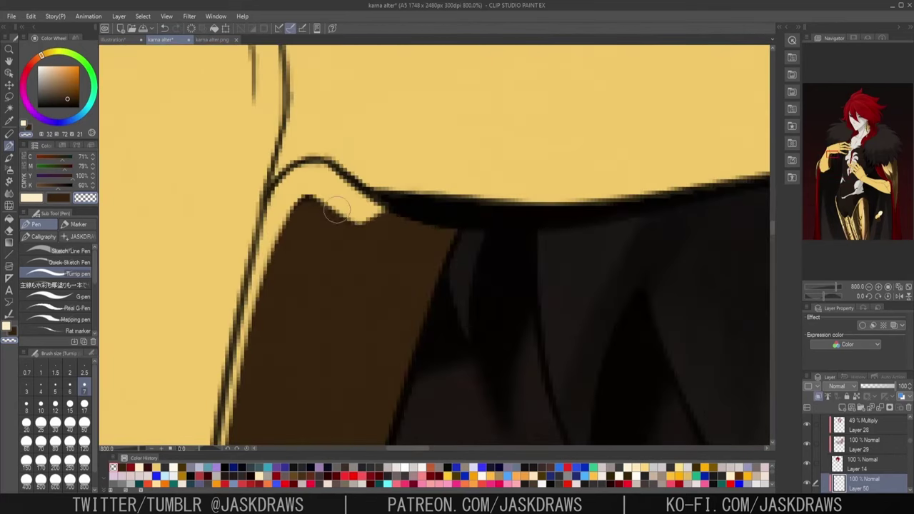
left_click_drag(378, 208, 456, 230)
scroll(514, 107, "down", 12)
scroll(515, 262, "up", 2)
scroll(421, 116, "down", 2)
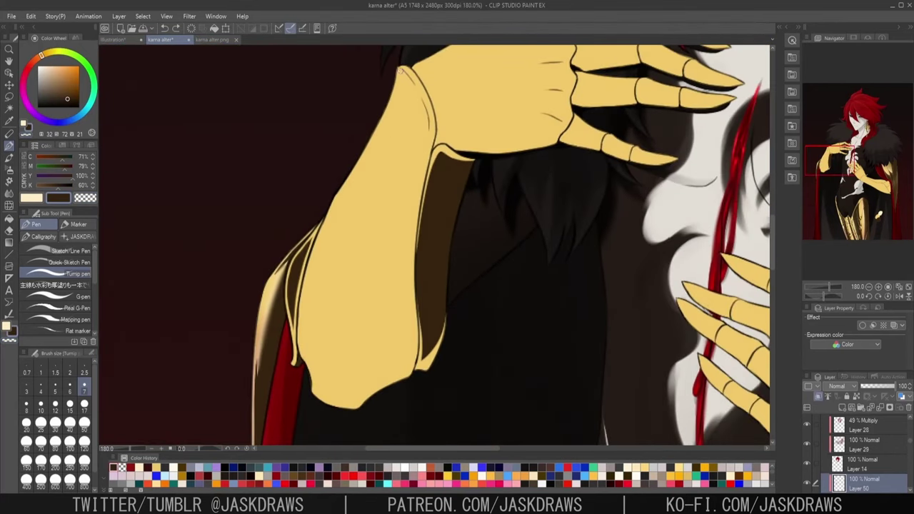
- Fill the inner side of the raised forearm's main gauntlet panel with dark brown using the Turnip pen at size 17
left_click_drag(389, 179, 334, 401)
scroll(342, 406, "up", 4)
key("bracketright")
key("bracketright")
key("bracketright")
key("bracketright")
key("bracketright")
scroll(364, 314, "up", 1)
mouse_move(380, 307)
left_mouse_down()
mouse_move(300, 371)
mouse_move(453, 251)
left_mouse_up()
mouse_move(451, 164)
left_mouse_down()
mouse_move(461, 221)
mouse_move(446, 356)
left_mouse_up()
mouse_move(441, 311)
left_mouse_down()
mouse_move(402, 336)
mouse_move(424, 147)
mouse_move(372, 298)
left_mouse_up()
- Erase a thin gold rim along the main panel's lower tip with the transparent Turnip pen at size 7 and compare with karna alter.png
scroll(428, 126, "up", 7)
key("bracketleft")
key("bracketleft")
key("bracketleft")
key("bracketleft")
key("bracketleft")
left_click_drag(341, 111, 370, 136)
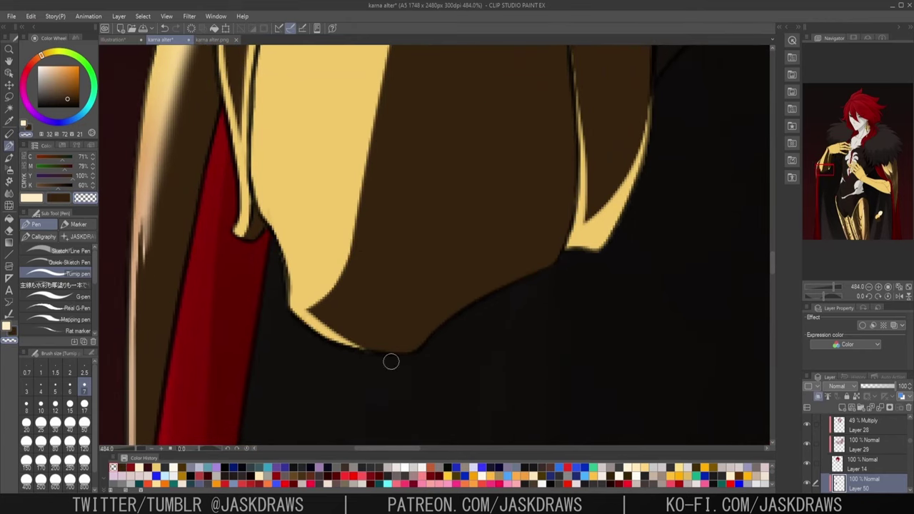
left_click(225, 40)
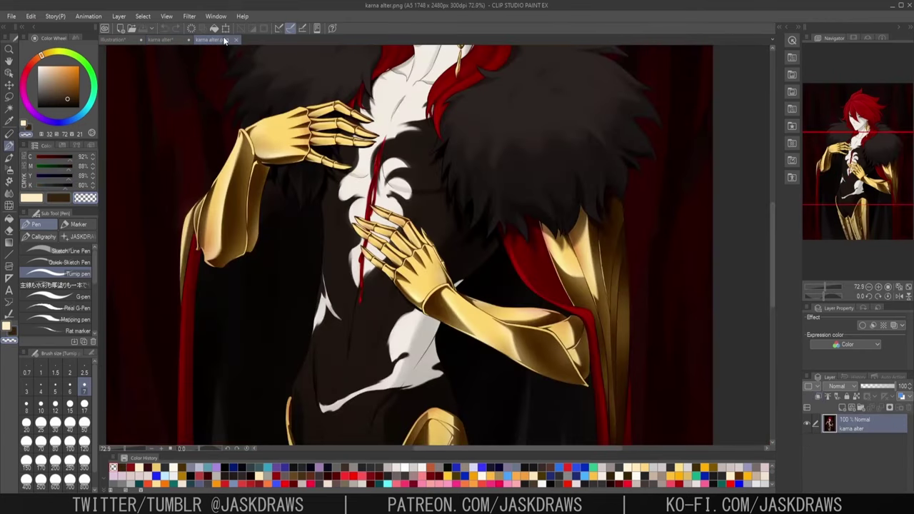
left_click(160, 40)
- Undo the last stroke and shape a thin gold rim along the seam between the main and inner gauntlet panels
key("ctrl+z")
mouse_move(496, 214)
left_mouse_down()
mouse_move(485, 302)
mouse_move(449, 400)
left_mouse_up()
scroll(464, 385, "down", 6)
left_click_drag(464, 414, 499, 215)
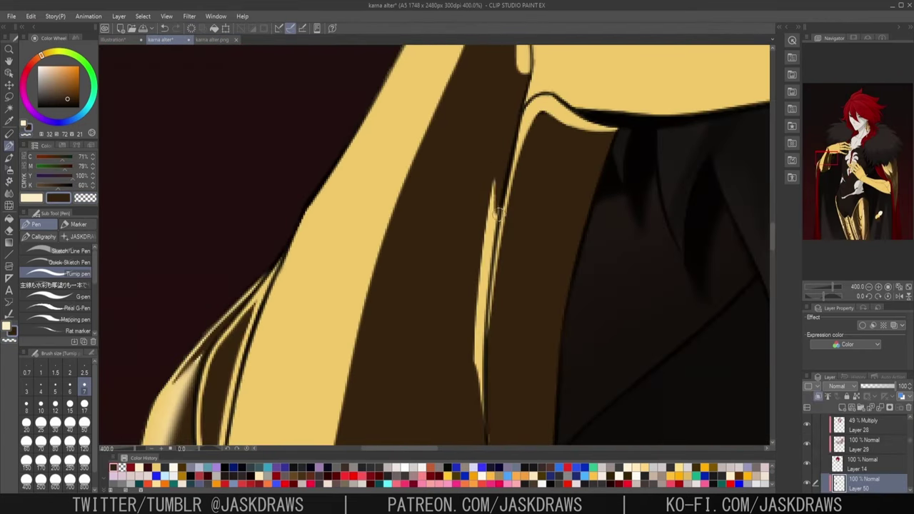
left_click_drag(438, 383, 378, 154)
- Shape the brown shading below the wrist into a curved point, leaving a gold rim along the cuff
scroll(292, 428, "up", 6)
scroll(292, 433, "down", 6)
left_click_drag(429, 85, 449, 429)
scroll(460, 64, "up", 6)
key("c")
left_click_drag(360, 122, 386, 323)
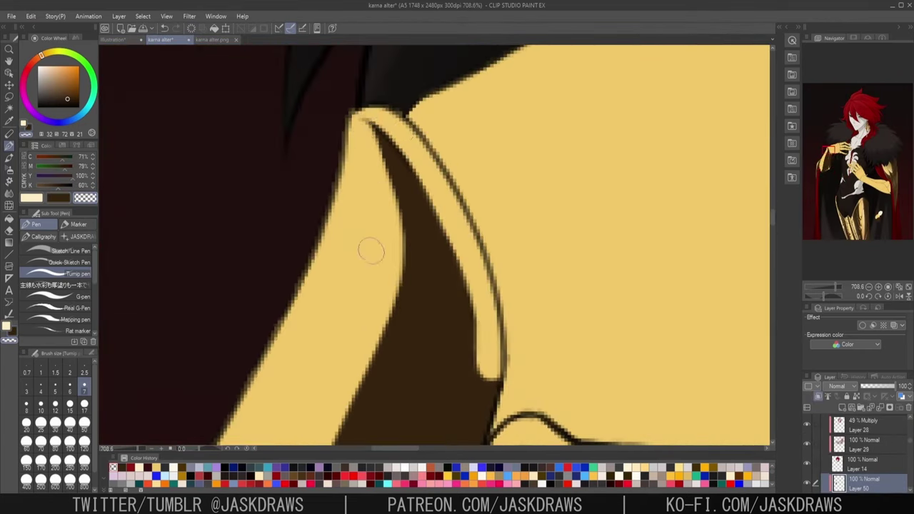
scroll(364, 143, "down", 14)
- Paint a dark brown strip along the outer edge of the forearm gauntlet with the Turnip pen at size 17
left_click_drag(492, 214, 575, 178)
left_click_drag(428, 212, 459, 118)
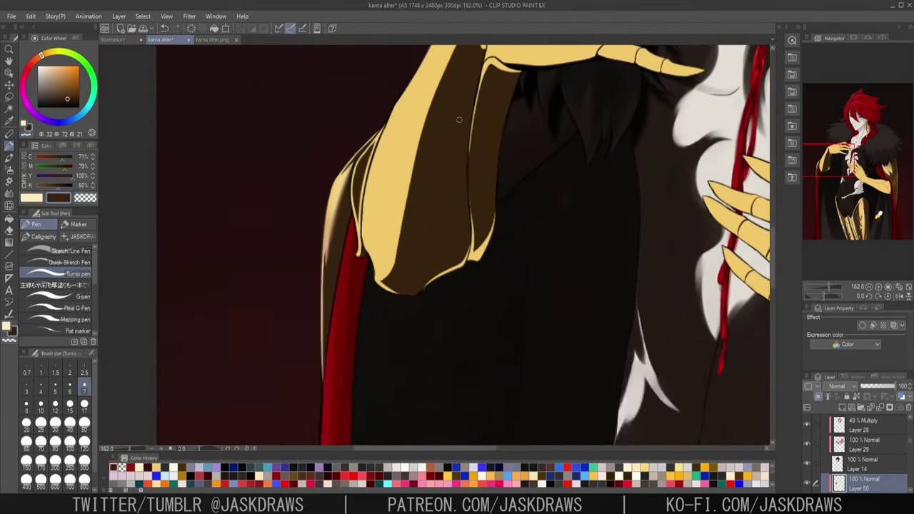
scroll(379, 100, "up", 5)
mouse_move(359, 368)
left_mouse_down()
mouse_move(410, 72)
mouse_move(340, 181)
left_mouse_up()
left_click_drag(339, 297, 339, 182)
scroll(339, 184, "up", 1)
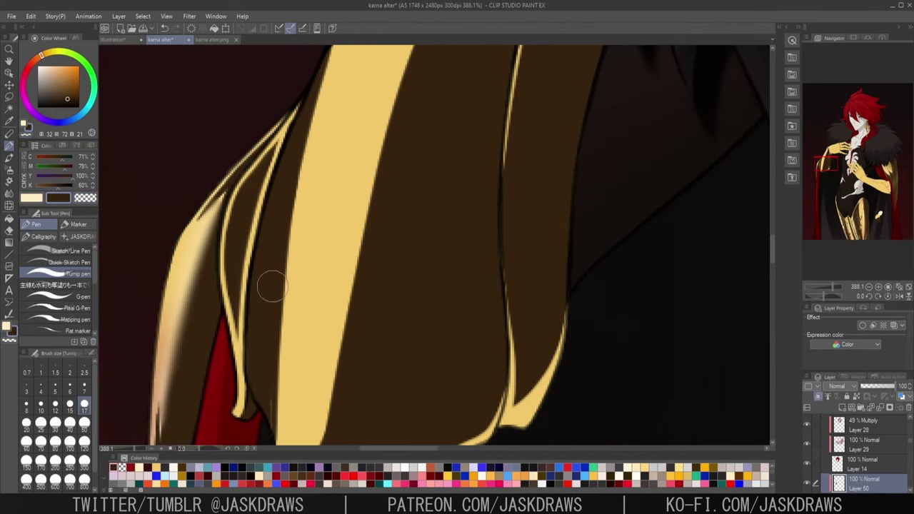
scroll(276, 272, "up", 3)
- Soften the edges of the main gauntlet panel's brown shading with the Blur tool at size 17
scroll(272, 212, "down", 4)
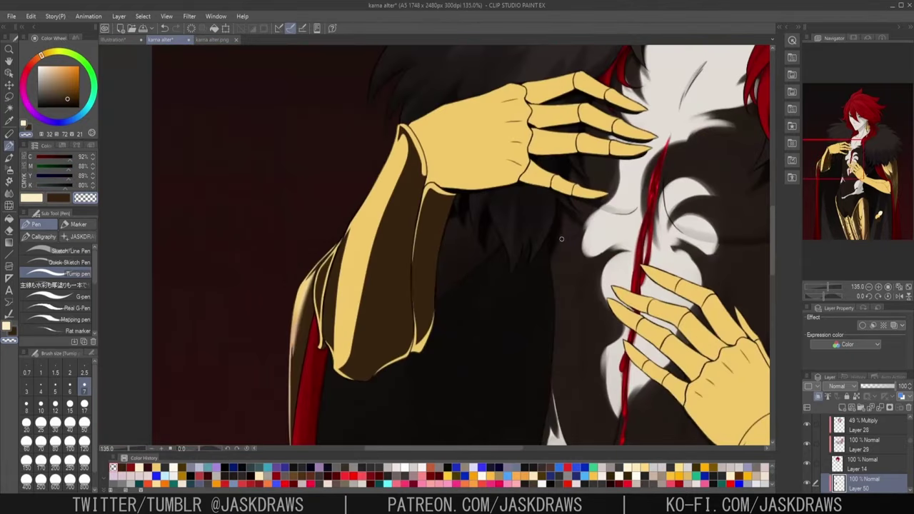
key("j")
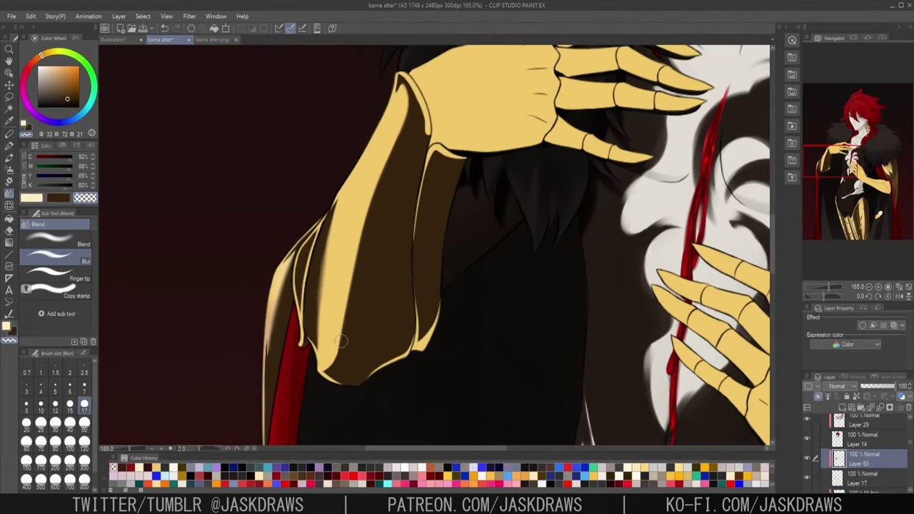
scroll(484, 217, "down", 2)
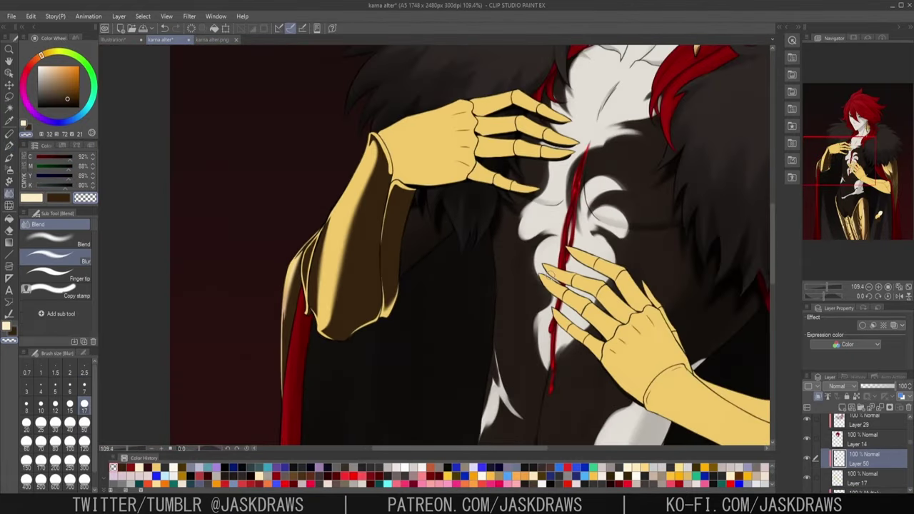
- Lighten the selected main panel's brown shading into a soft gradient with the transparent Soft airbrush at size 80
key("b")
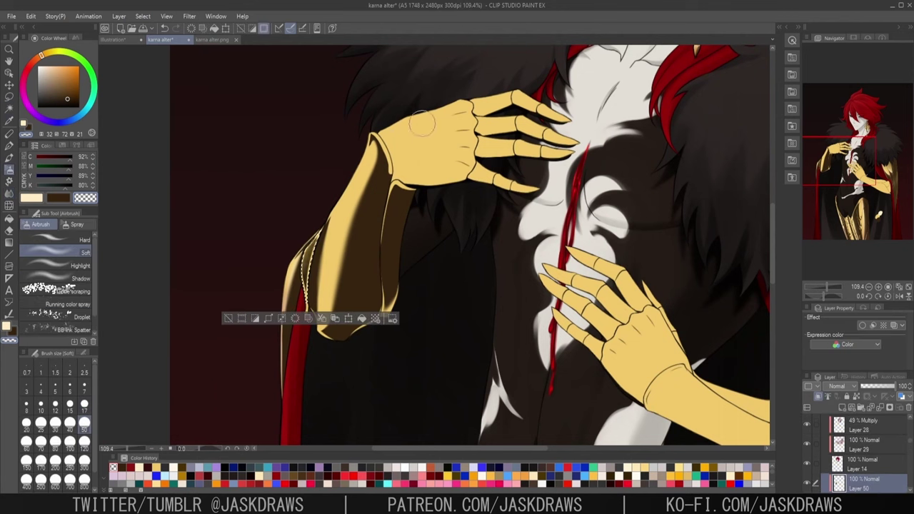
scroll(421, 123, "up", 3)
scroll(388, 245, "down", 2)
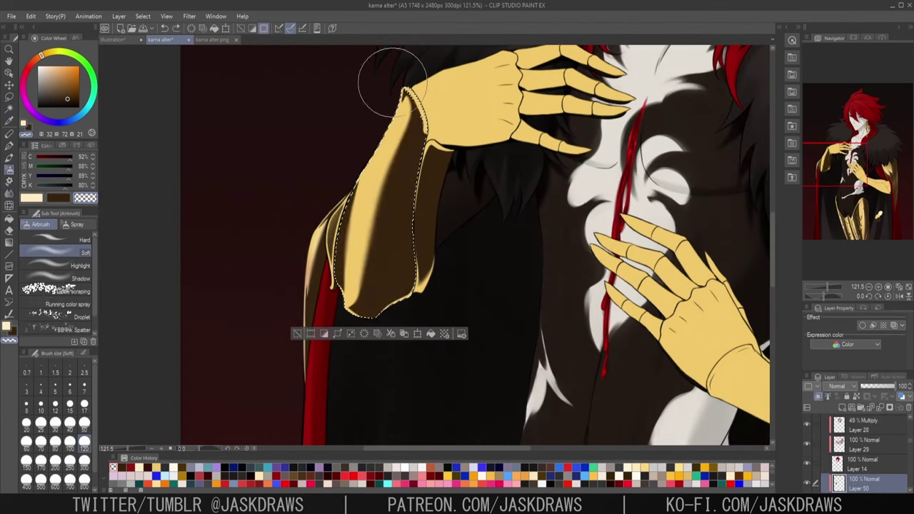
left_click_drag(421, 121, 414, 292)
key("ctrl+z")
left_click(55, 444)
key("ctrl+z")
left_click_drag(346, 186, 333, 267)
mouse_move(426, 286)
left_mouse_down()
mouse_move(433, 176)
mouse_move(408, 300)
left_mouse_up()
key("ctrl+z")
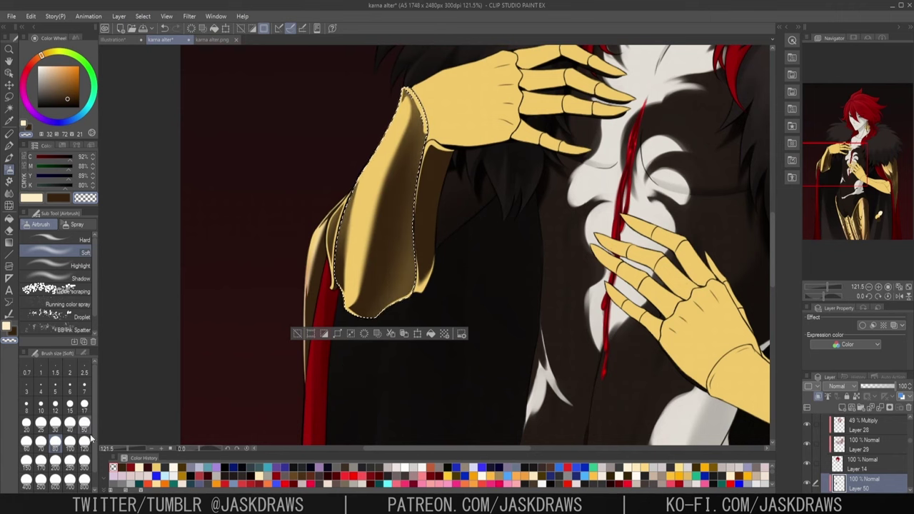
scroll(561, 272, "down", 3)
scroll(281, 281, "up", 4)
scroll(327, 322, "down", 2)
- Select the gauntlet's narrow inner panel area with Auto select, using the line art folder
left_click(10, 73)
scroll(857, 453, "up", 5)
left_click(860, 439)
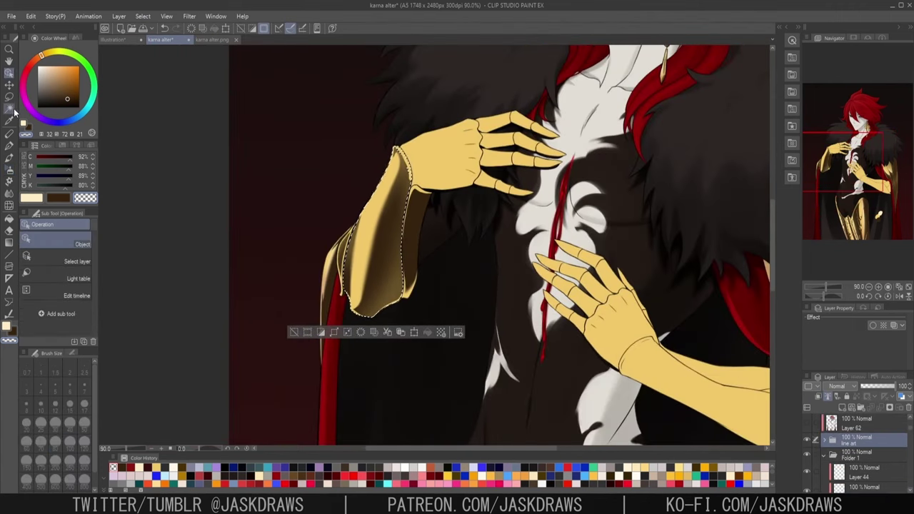
left_click(9, 109)
left_click(416, 239)
left_click(10, 72)
left_click(416, 239)
- Lighten the inner panel's brown with the transparent Soft airbrush at size 40, deselect, and soften its lower part at size 80
left_click(9, 170)
scroll(457, 197, "up", 3)
scroll(428, 211, "up", 2)
left_click_drag(416, 141, 397, 303)
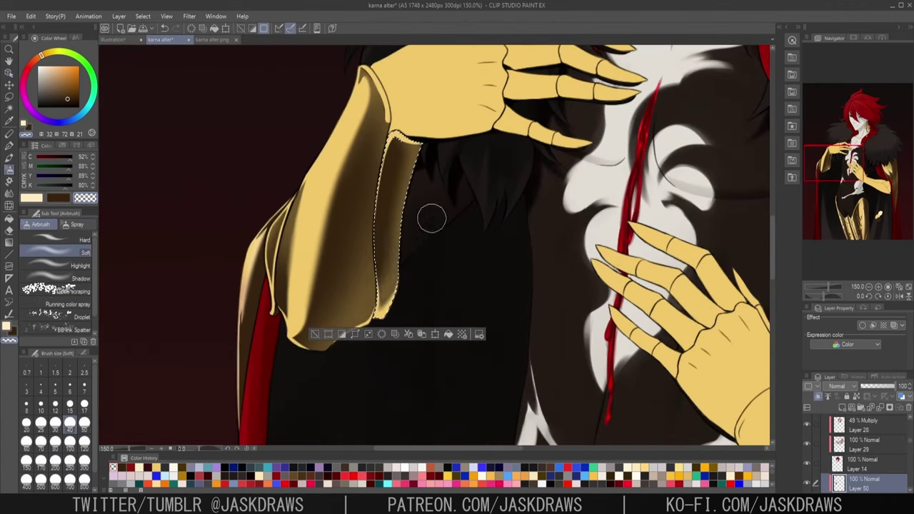
scroll(419, 306, "down", 1)
key("ctrl+d")
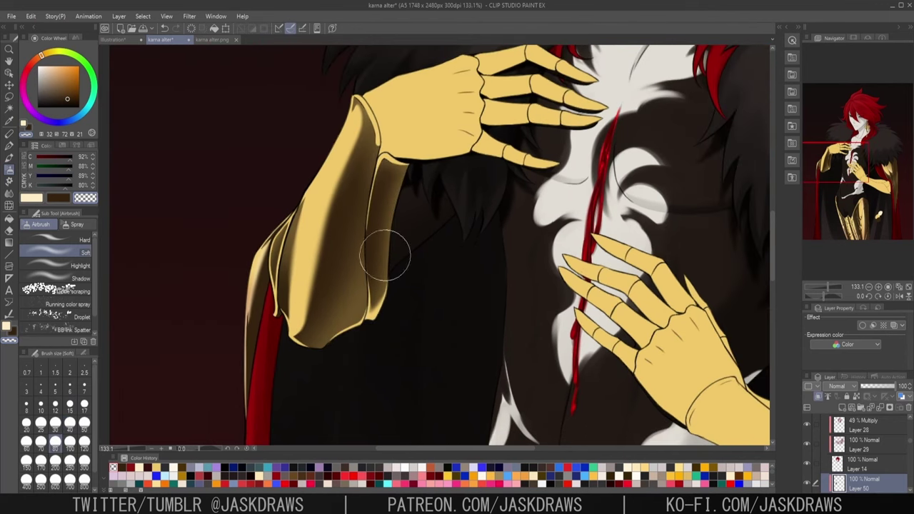
left_click_drag(385, 254, 363, 306)
- Airbrush soft pale cream highlights along the forearm gauntlet's gold area on Layer 51 at size 50
scroll(880, 478, "down", 2)
left_click(863, 481)
key("c")
key("bracketleft")
key("bracketleft")
key("bracketleft")
left_click_drag(336, 184, 295, 350)
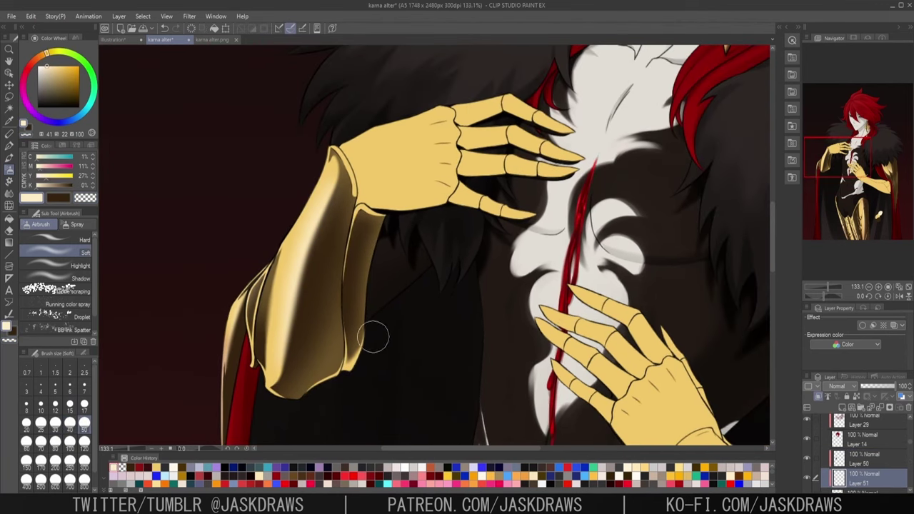
scroll(378, 154, "up", 4)
scroll(452, 160, "down", 6)
key("c")
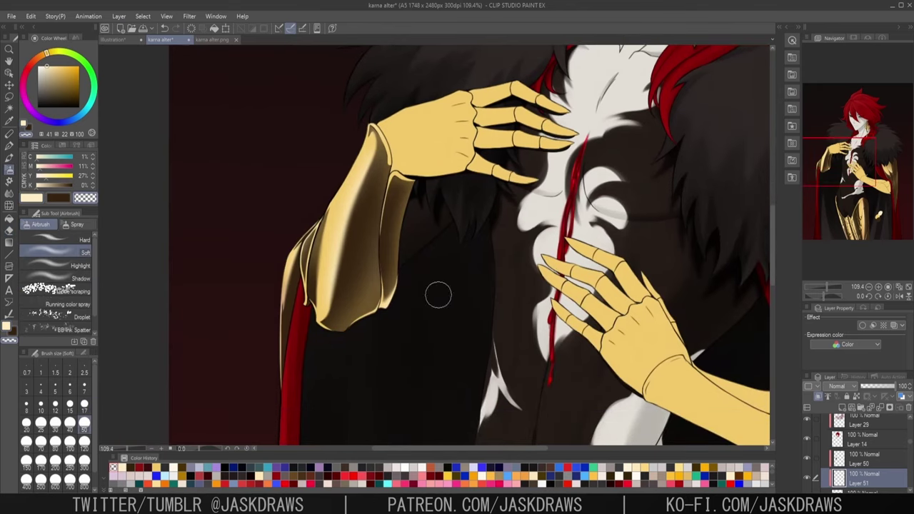
- Sample the cape's red and airbrush a soft reflected tint on the gauntlet's lower outer edge on Layer 52
scroll(364, 319, "down", 3)
scroll(862, 473, "down", 1)
left_click(862, 473)
left_click(311, 347, "alt")
key("bracketright")
key("bracketright")
key("bracketright")
key("bracketright")
key("bracketright")
key("bracketright")
key("bracketright")
key("bracketright")
key("bracketright")
key("bracketright")
left_click_drag(313, 334, 311, 347)
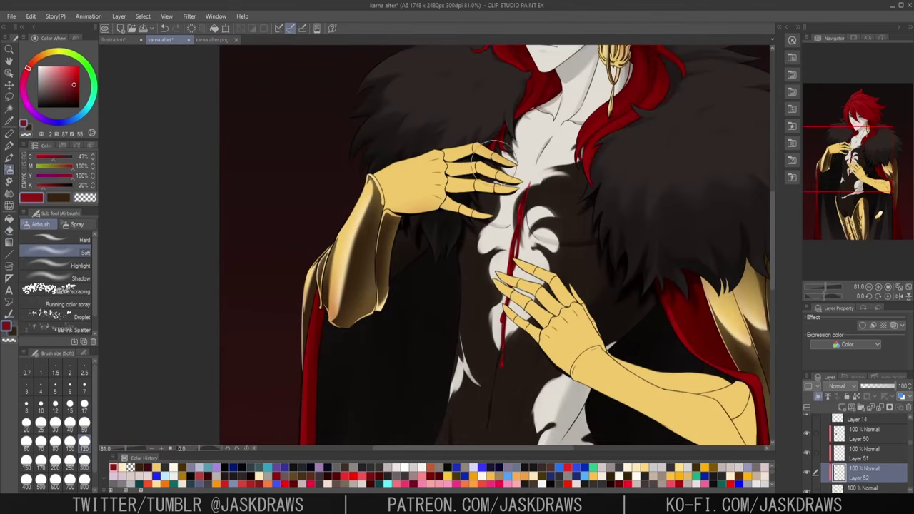
- Enlarge the Soft airbrush and add a faint red tint along the raised gauntlet hand's edge on Layer 52
left_click_drag(557, 381, 434, 250)
key("bracketright")
key("bracketright")
key("bracketright")
key("bracketright")
key("bracketright")
left_click_drag(607, 264, 621, 325)
left_click_drag(495, 131, 530, 268)
- Outline four dark brown wedges below the raised hand's knuckles on Layer 50 with the Turnip pen at size 7
left_click(877, 437)
key("p")
key("x")
left_click_drag(407, 172, 431, 213)
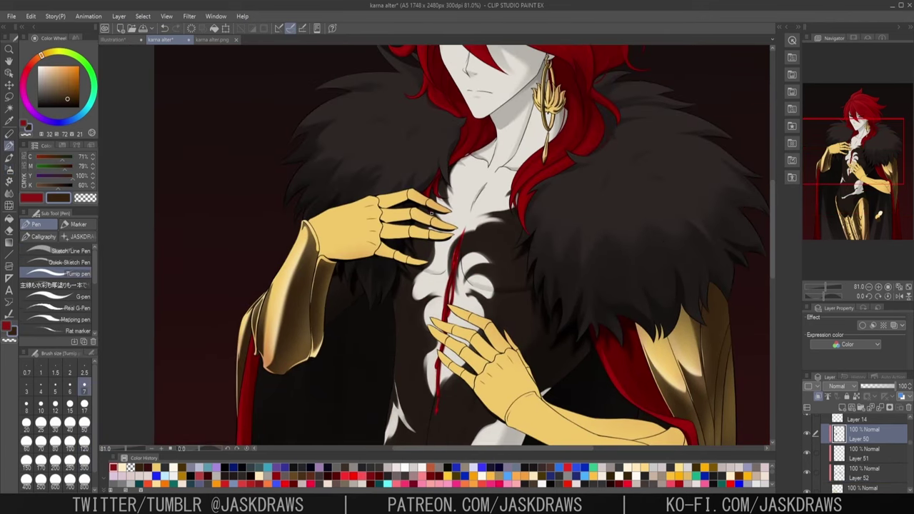
scroll(457, 328, "up", 8)
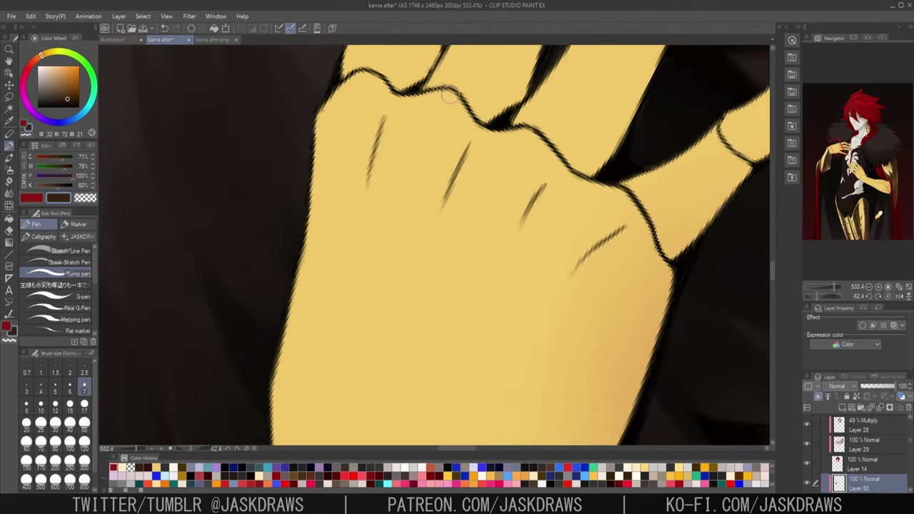
scroll(450, 95, "up", 1)
mouse_move(450, 91)
left_mouse_down()
mouse_move(392, 311)
mouse_move(481, 127)
left_mouse_up()
mouse_move(537, 132)
left_mouse_down()
mouse_move(468, 317)
mouse_move(574, 174)
left_mouse_up()
left_click_drag(663, 252, 618, 219)
left_click_drag(601, 173, 507, 328)
mouse_move(507, 329)
left_mouse_down()
mouse_move(542, 290)
mouse_move(632, 240)
left_mouse_up()
mouse_move(310, 74)
left_mouse_down()
mouse_move(279, 291)
mouse_move(295, 300)
left_mouse_up()
key("ctrl+z")
left_click_drag(345, 96, 296, 301)
- Fill the four knuckle wedges with dark brown using the Turnip pen at sizes 17 and 7
scroll(460, 185, "down", 3)
scroll(386, 151, "up", 4)
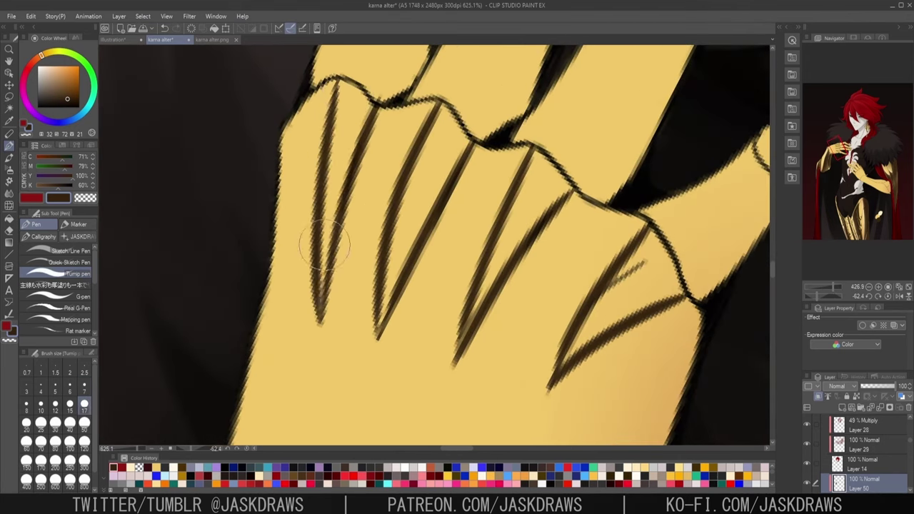
left_click_drag(324, 245, 354, 98)
left_click(84, 387)
left_click_drag(464, 142, 378, 336)
left_click_drag(539, 161, 511, 212)
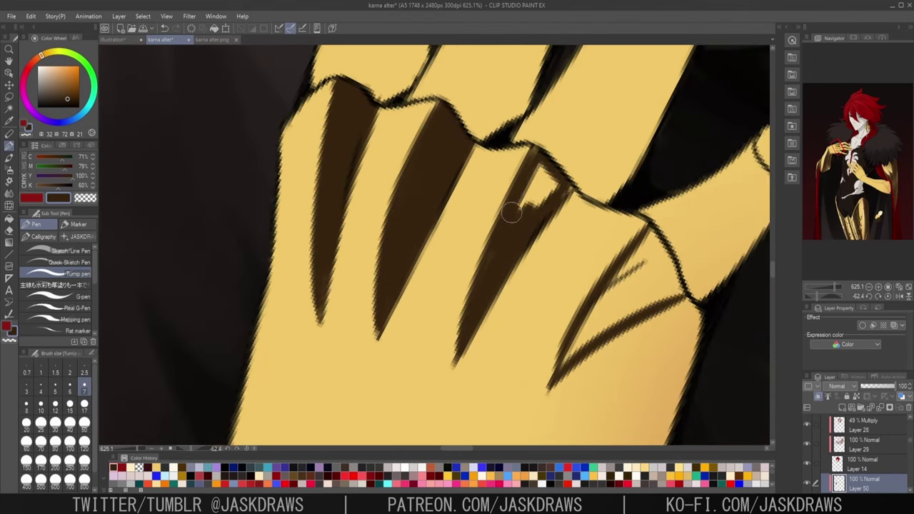
left_click_drag(669, 342, 619, 308)
mouse_move(603, 201)
left_mouse_down()
mouse_move(628, 259)
mouse_move(537, 308)
left_mouse_up()
- Erase along the first three knuckle wedges to make them shorter and narrower with sharp tips
key("c")
left_click_drag(399, 214, 403, 252)
left_click_drag(320, 123, 277, 308)
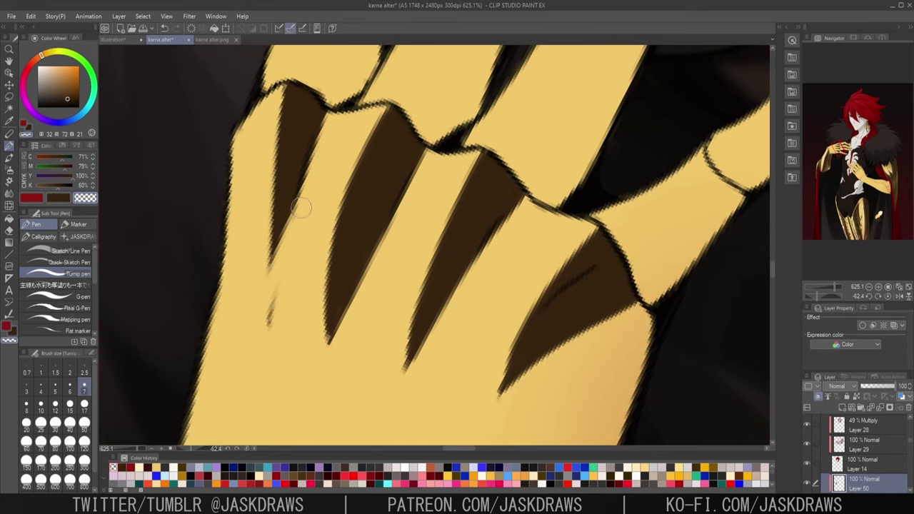
left_click_drag(276, 117, 269, 321)
left_click_drag(373, 128, 324, 341)
left_click_drag(383, 112, 345, 311)
key("ctrl+z")
key("ctrl+z")
left_click_drag(378, 107, 329, 338)
left_click_drag(474, 154, 421, 357)
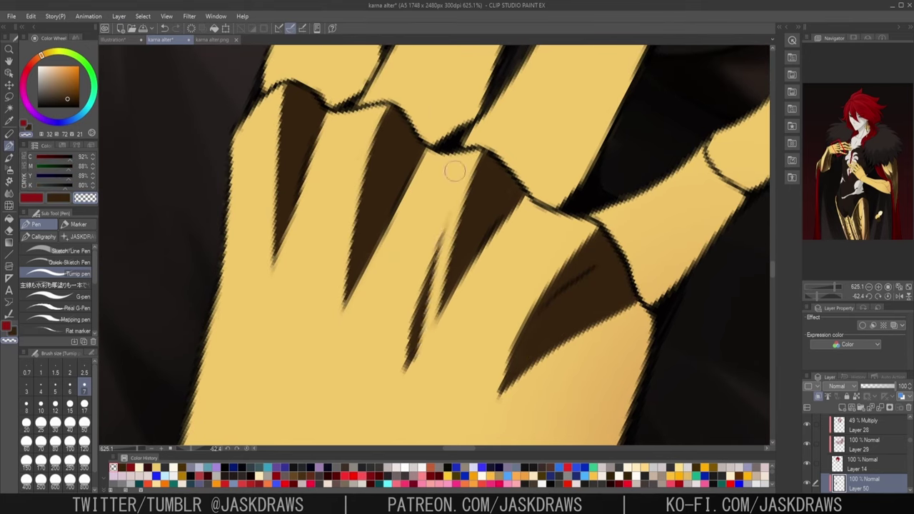
left_click_drag(442, 229, 405, 370)
- Redraw the fourth knuckle wedge beside the little finger as a narrower, filled dark brown spike
left_click_drag(580, 244, 488, 405)
key("ctrl+z")
left_click_drag(648, 295, 495, 400)
key("g")
left_click(581, 293)
key("p")
key("c")
left_click_drag(615, 246, 484, 376)
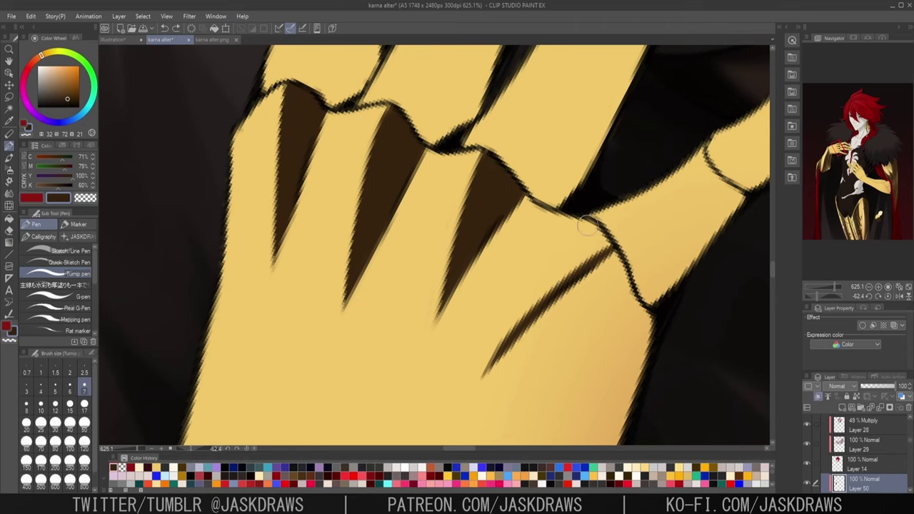
left_click_drag(579, 220, 484, 372)
key("ctrl+z")
key("ctrl+z")
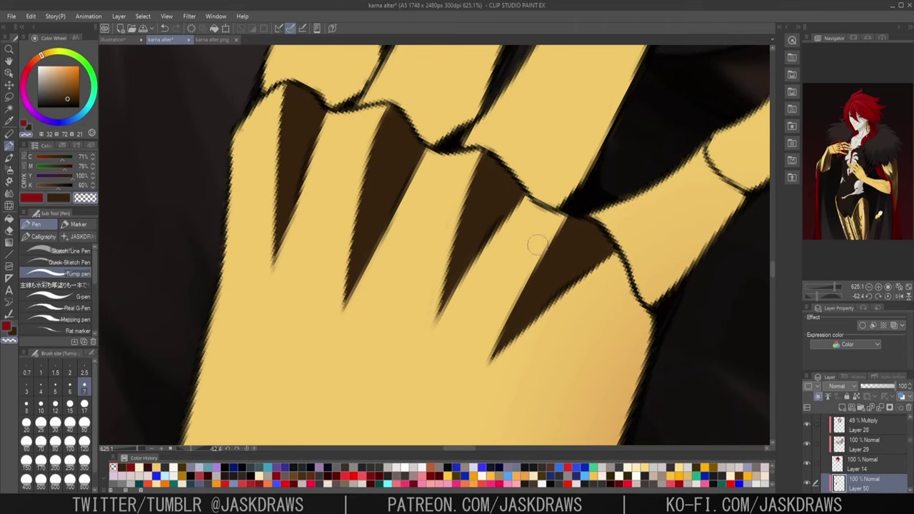
left_click_drag(527, 260, 498, 354)
- Outline and fill a dark brown shadow along the hand's side from the little finger's knuckle to the wrist
scroll(343, 214, "down", 4)
left_click(59, 197)
left_click_drag(456, 314, 494, 177)
left_click_drag(559, 124, 449, 363)
left_click_drag(462, 357, 432, 369)
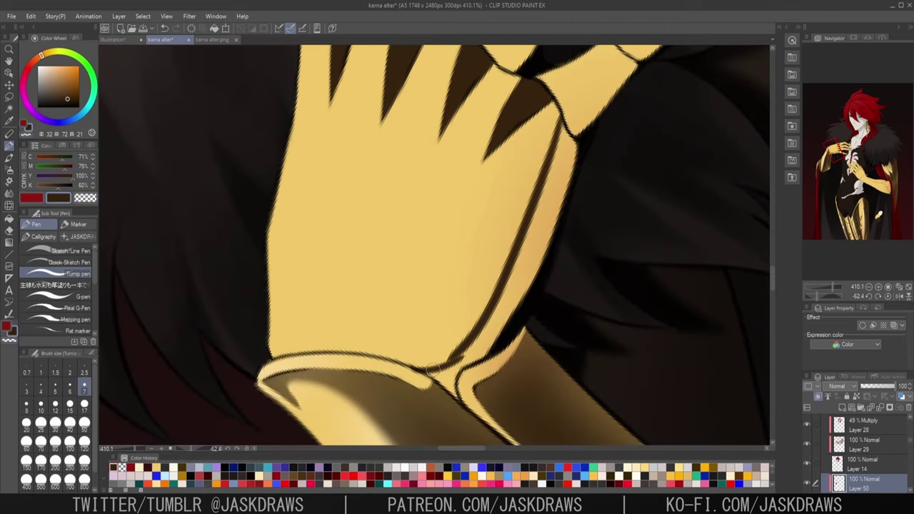
left_click_drag(551, 184, 510, 313)
scroll(428, 418, "up", 6)
mouse_move(420, 307)
left_mouse_down()
mouse_move(542, 267)
mouse_move(456, 329)
left_mouse_up()
scroll(519, 241, "down", 8)
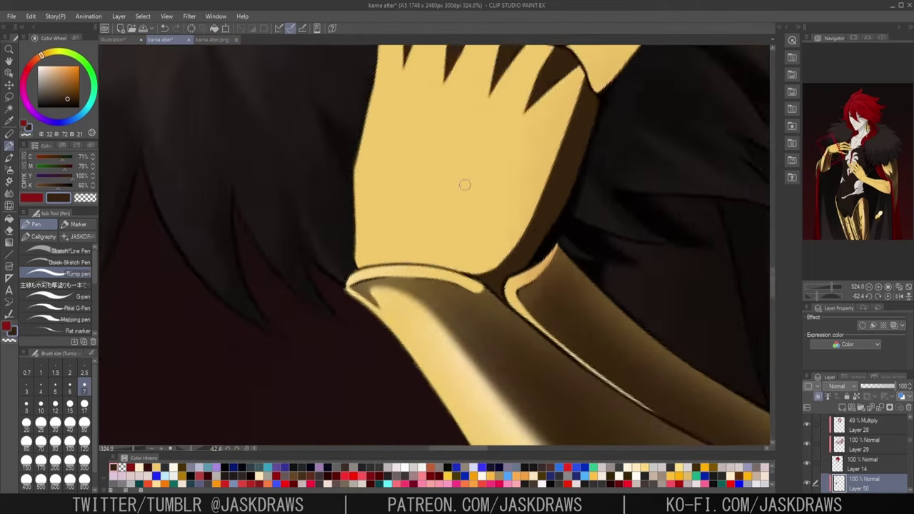
- Paint a small tapered dark brown shadow at the wrist along the hand's opposite edge
scroll(375, 205, "up", 5)
left_click_drag(364, 281, 364, 298)
scroll(493, 299, "down", 5)
left_click_drag(618, 381, 541, 352)
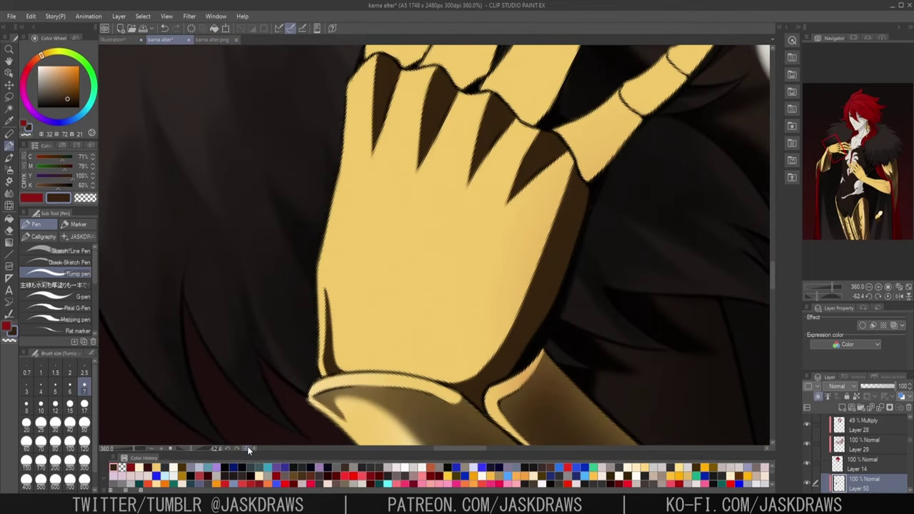
- Paint tapered dark brown shadows along the underside of the little finger's segments and the ring finger's base segment
left_click(247, 448)
scroll(362, 270, "up", 4)
left_click_drag(481, 305, 527, 336)
left_click_drag(564, 337, 611, 357)
left_click_drag(261, 230, 350, 262)
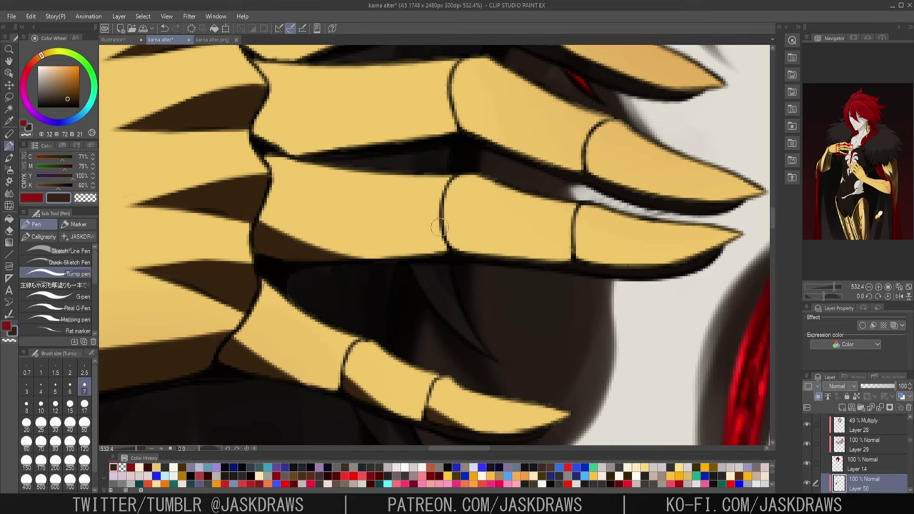
- Paint dark brown shadows along the undersides of the remaining ring, middle and index finger segments
left_click_drag(442, 230, 512, 264)
left_click_drag(460, 252, 516, 271)
left_click_drag(471, 167, 519, 197)
left_click_drag(458, 240, 527, 277)
left_click_drag(259, 255, 370, 271)
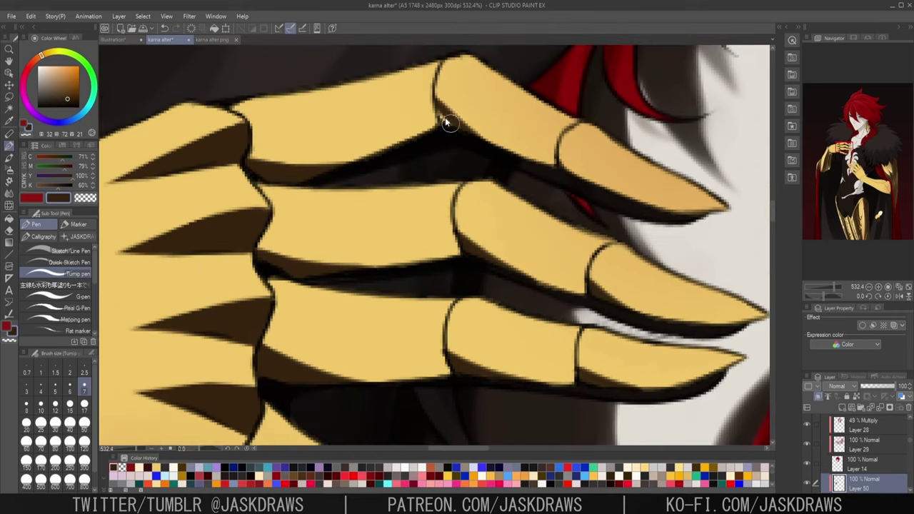
left_click_drag(449, 123, 485, 140)
left_click_drag(559, 155, 620, 192)
- Erase the upper ends of the knuckle wedges to leave a thin gold rim along the scalloped knuckle line
scroll(571, 171, "down", 6)
mouse_move(368, 366)
left_mouse_down()
mouse_move(362, 331)
mouse_move(220, 45)
left_mouse_up()
scroll(337, 100, "up", 7)
key("c")
left_click_drag(298, 151, 328, 157)
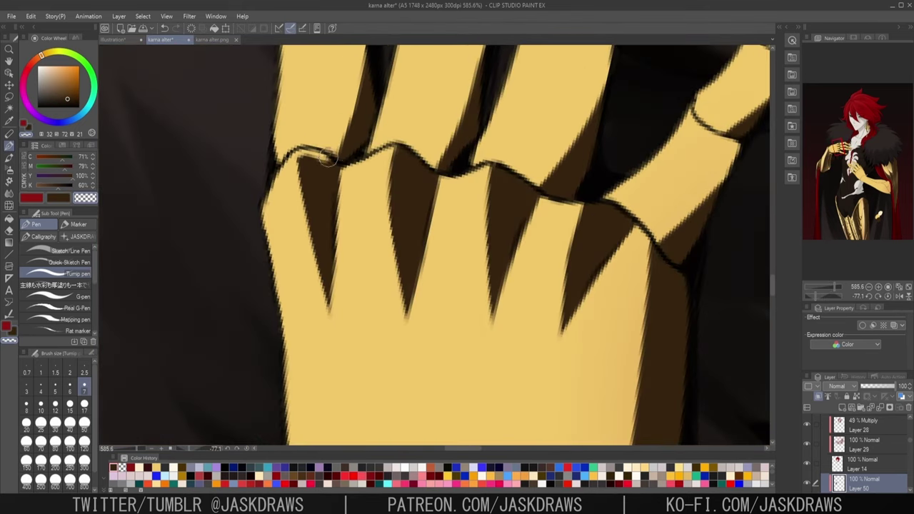
- Erase along the outer edges of the finger shadows, leaving thin gold rims beside the outlines
left_click_drag(671, 153, 518, 314)
left_click_drag(483, 65, 457, 140)
left_click_drag(357, 178, 464, 234)
left_click_drag(321, 106, 288, 160)
left_click_drag(483, 98, 429, 171)
left_click_drag(471, 107, 430, 239)
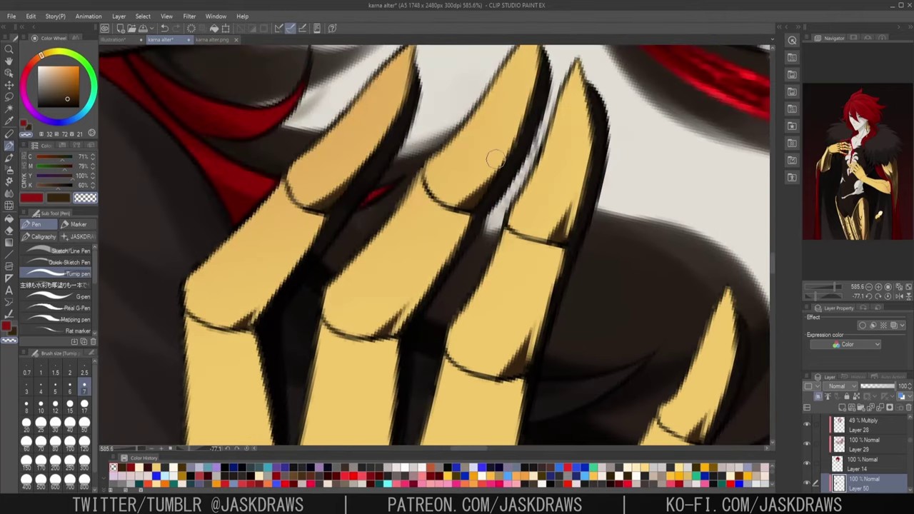
- Paint long, narrow dark brown strips down the base segments of all four fingers
scroll(495, 159, "down", 5)
mouse_move(628, 393)
left_mouse_down()
mouse_move(598, 172)
mouse_move(581, 308)
left_mouse_up()
scroll(581, 308, "up", 2)
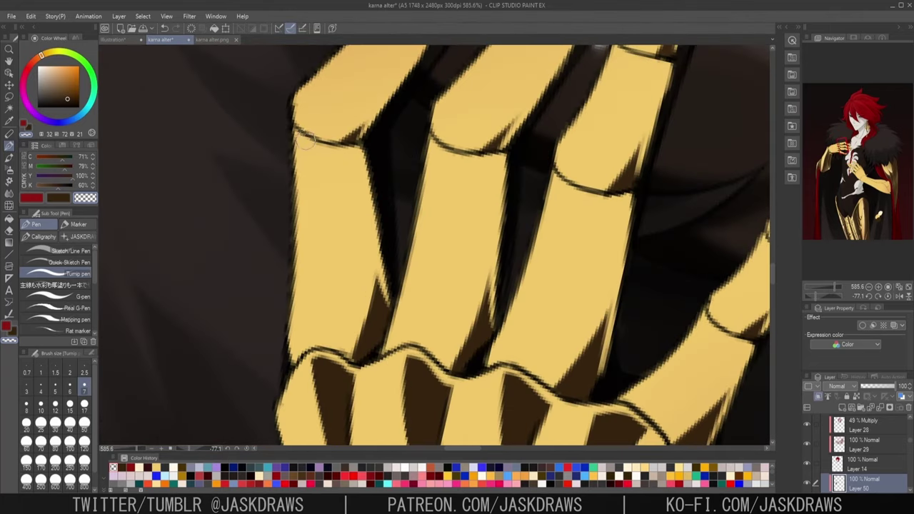
left_click_drag(294, 132, 314, 308)
mouse_move(455, 151)
left_mouse_down()
mouse_move(397, 344)
mouse_move(383, 315)
left_mouse_up()
left_click_drag(481, 324, 467, 338)
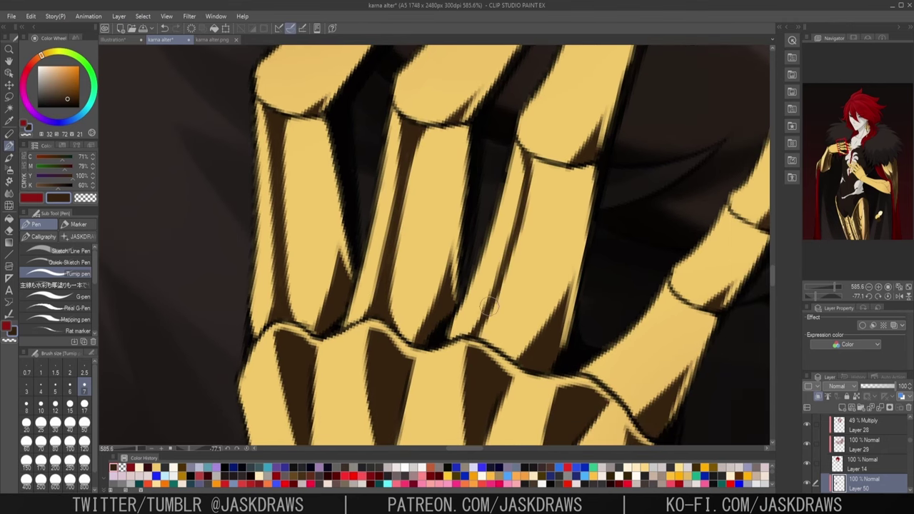
left_click_drag(612, 369, 555, 324)
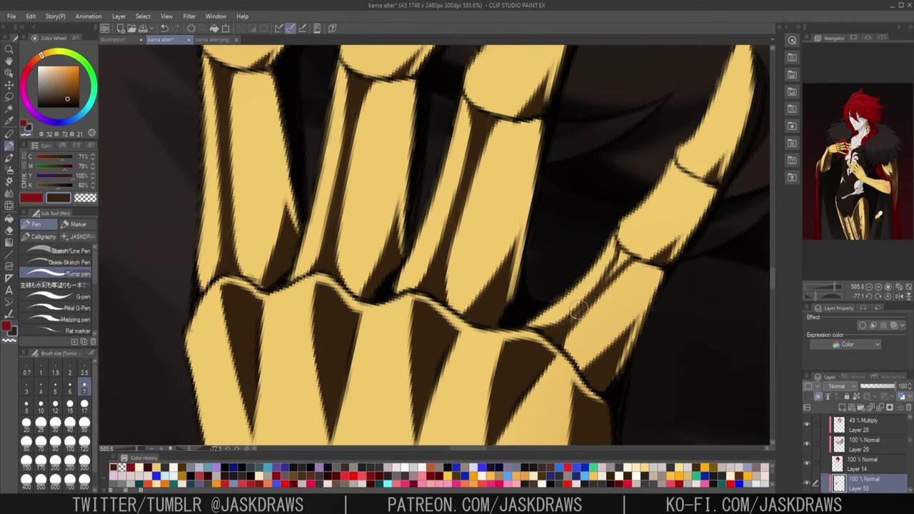
- Erase the upper ends of the base-segment strips to leave small gold gaps beneath the joint lines
scroll(551, 327, "down", 3)
scroll(389, 151, "up", 2)
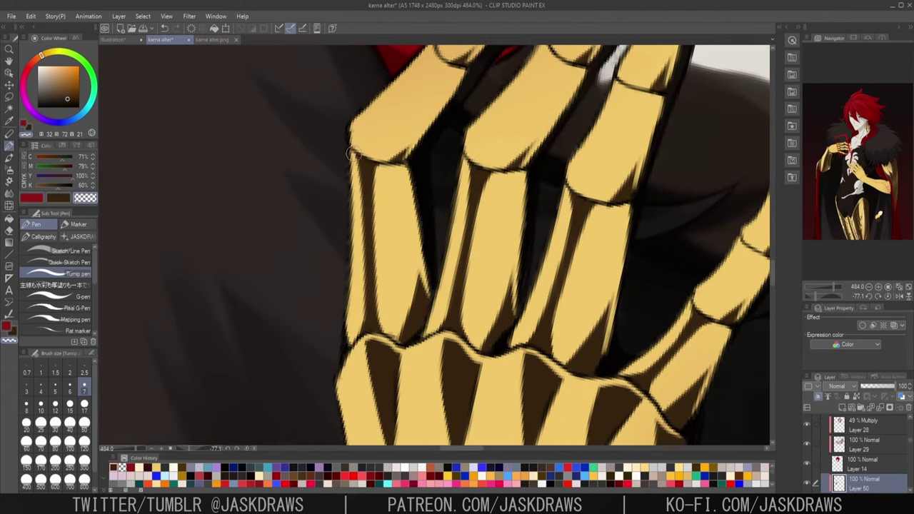
left_click_drag(355, 159, 378, 167)
left_click_drag(470, 164, 492, 175)
left_click_drag(683, 290, 514, 290)
left_click_drag(571, 243, 596, 336)
- Paint narrow dark brown strips along the little finger's middle and tip segments, ending at the claw point
scroll(598, 342, "up", 4)
left_click_drag(537, 334, 593, 268)
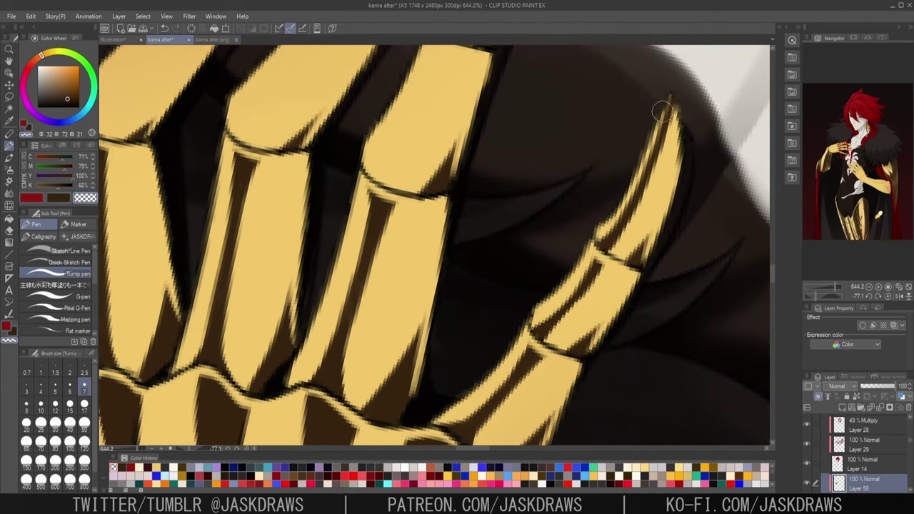
left_click_drag(663, 111, 672, 96)
- Paint narrow dark brown strips along the ring finger's middle and tip segments and trim their ends
scroll(648, 307, "down", 7)
scroll(652, 300, "up", 2)
left_click_drag(615, 166, 600, 241)
scroll(536, 155, "up", 4)
key("c")
left_click_drag(473, 250, 445, 342)
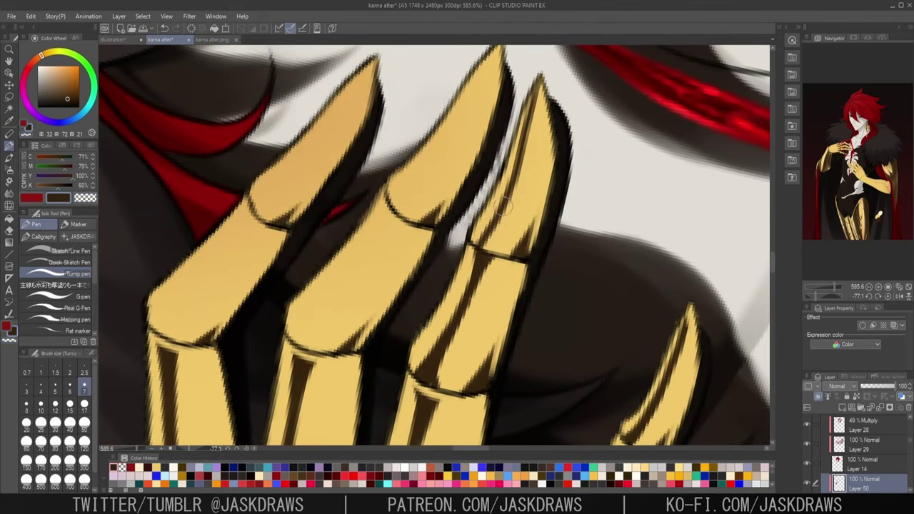
left_click_drag(531, 93, 540, 76)
key("c")
left_click_drag(477, 254, 500, 261)
- Paint narrow dark brown strips along the middle and index fingers' upper segments and claw tips, trimming their ends
left_click_drag(555, 61, 564, 88)
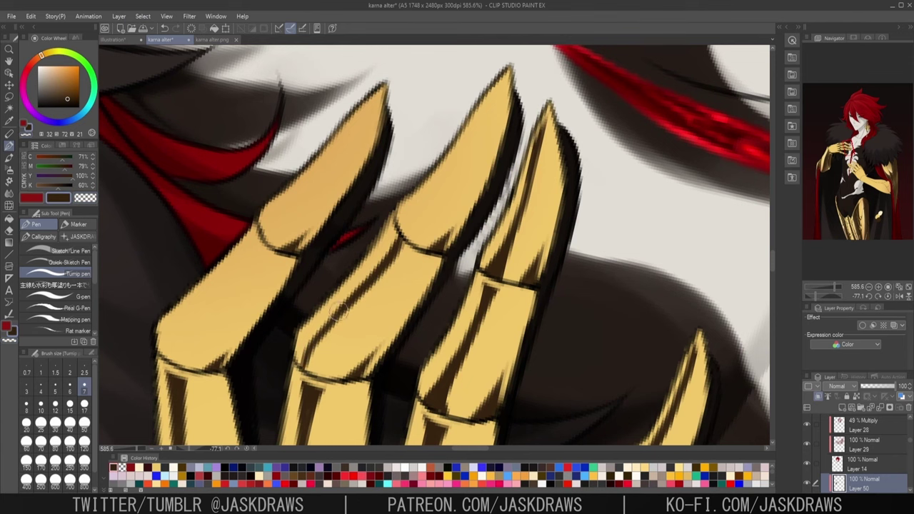
left_click_drag(309, 151, 318, 172)
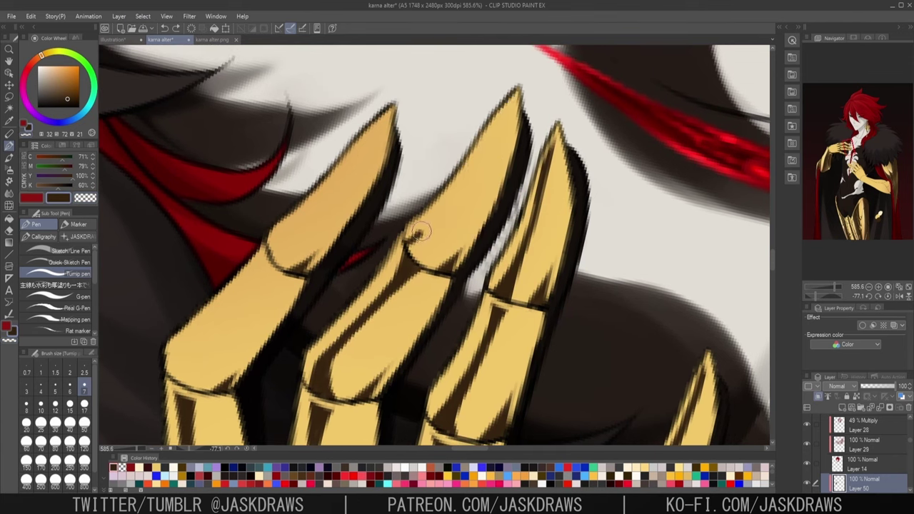
left_click(93, 202)
left_click_drag(408, 239, 471, 154)
scroll(522, 194, "down", 9)
scroll(507, 186, "up", 7)
left_click_drag(443, 241, 463, 218)
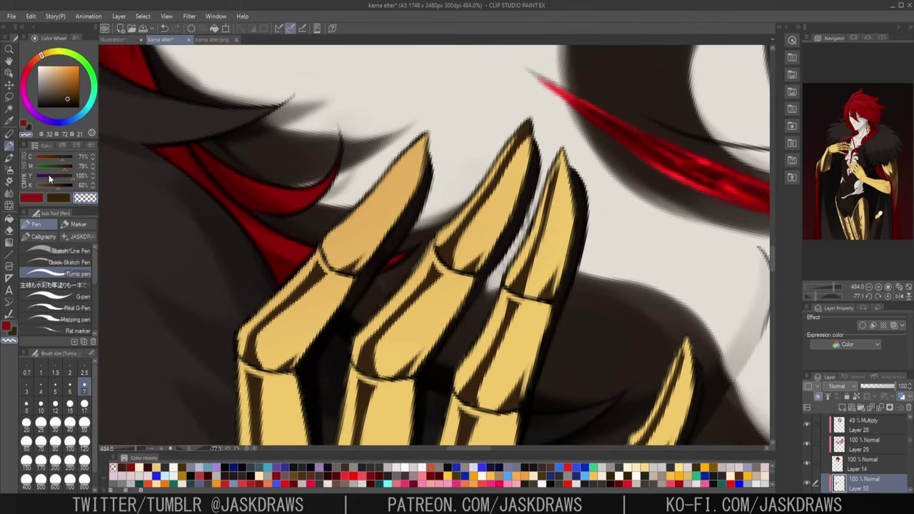
scroll(497, 137, "down", 5)
scroll(498, 140, "up", 5)
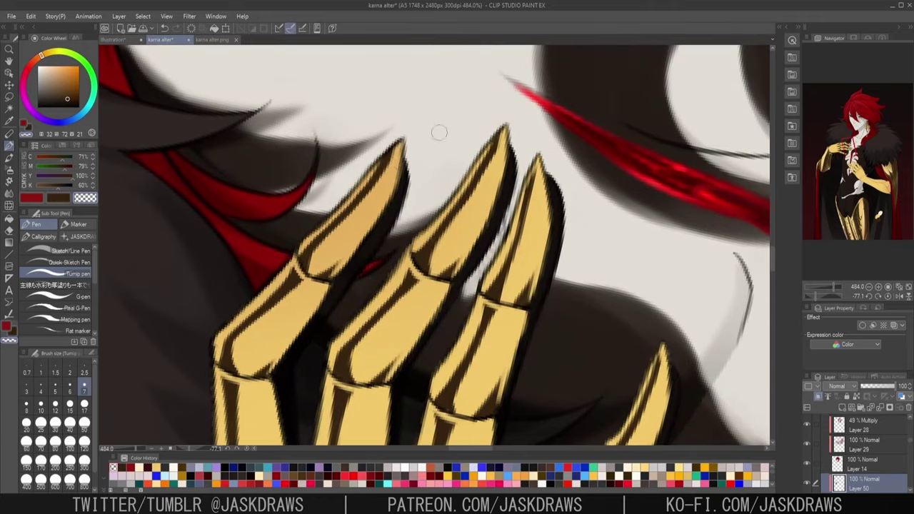
- Soften the shadow edges on the hand's side, the knuckle wedges and the fingers with the Blur tool
scroll(321, 130, "down", 9)
left_click(9, 194)
scroll(339, 350, "up", 7)
left_click_drag(365, 319, 355, 292)
left_click_drag(546, 110, 504, 311)
left_click_drag(463, 231, 452, 291)
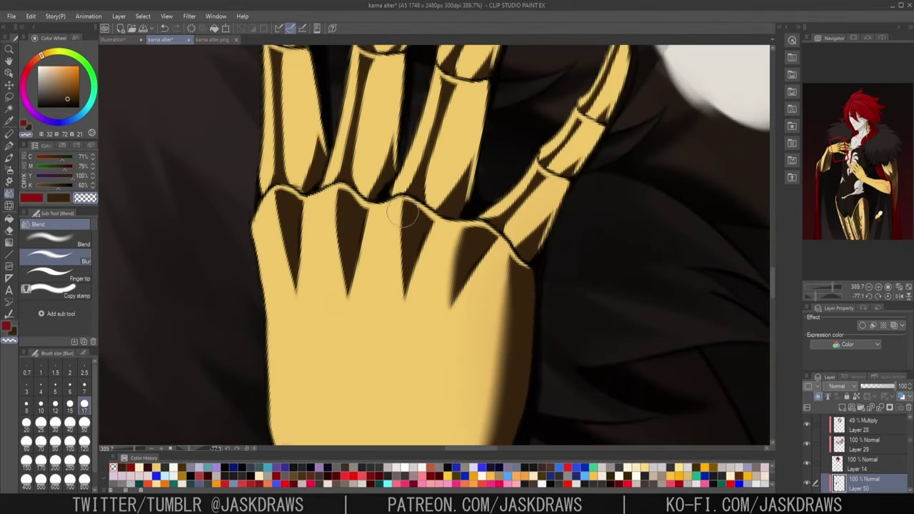
scroll(388, 139, "up", 4)
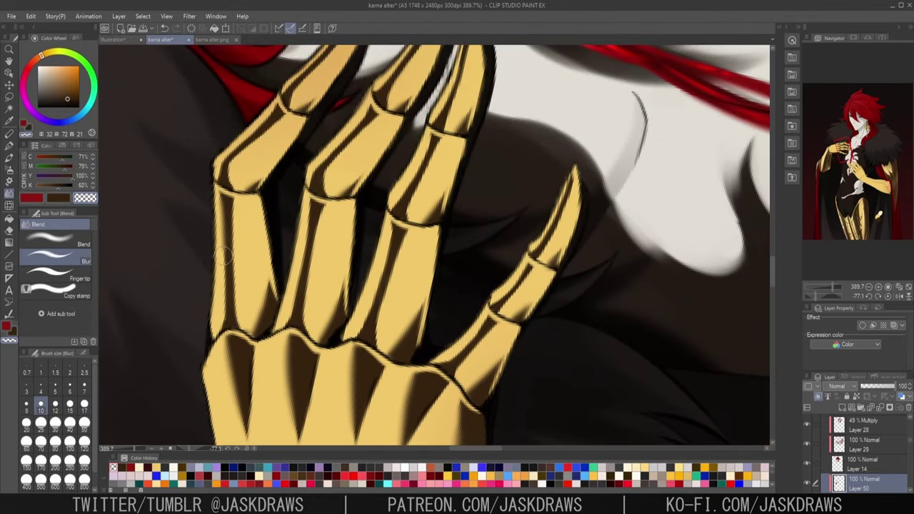
scroll(428, 264, "up", 3)
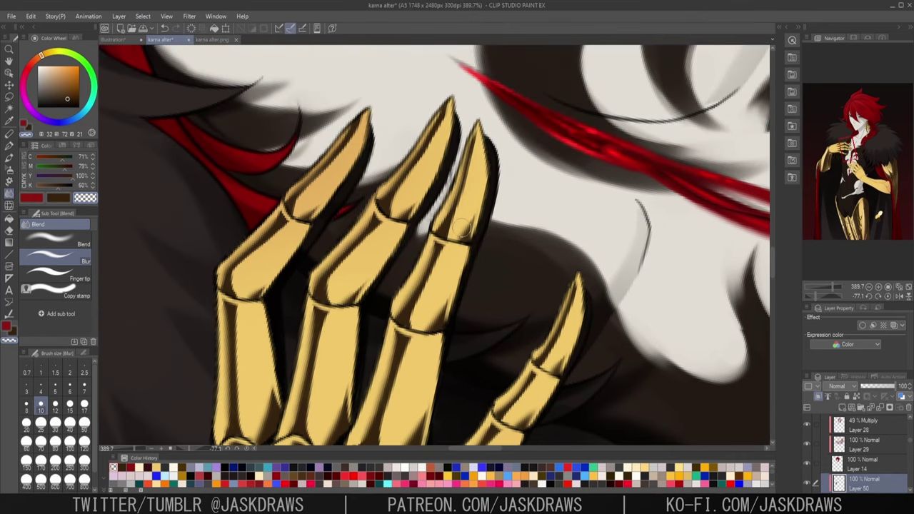
- Lasso the gauntlet hand down to the wrist cuff and add a new layer beneath the shadow layer
scroll(461, 228, "down", 5)
left_click(10, 97)
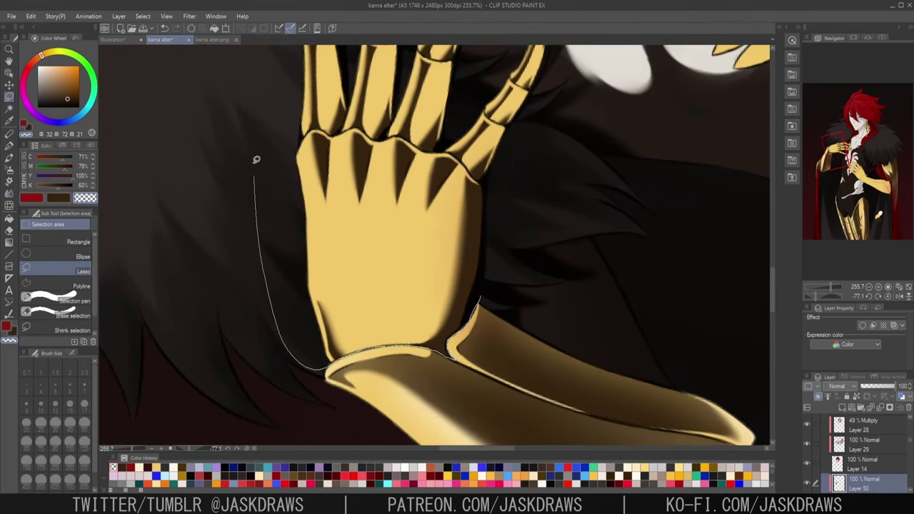
mouse_move(256, 160)
left_mouse_down()
mouse_move(557, 446)
mouse_move(486, 427)
left_mouse_up()
scroll(464, 286, "down", 2)
left_click(842, 407)
- Paint pale cream highlights on the back of the hand with the Soft airbrush
left_click(9, 170)
left_click_drag(457, 357, 466, 305)
left_click_drag(467, 311, 466, 284)
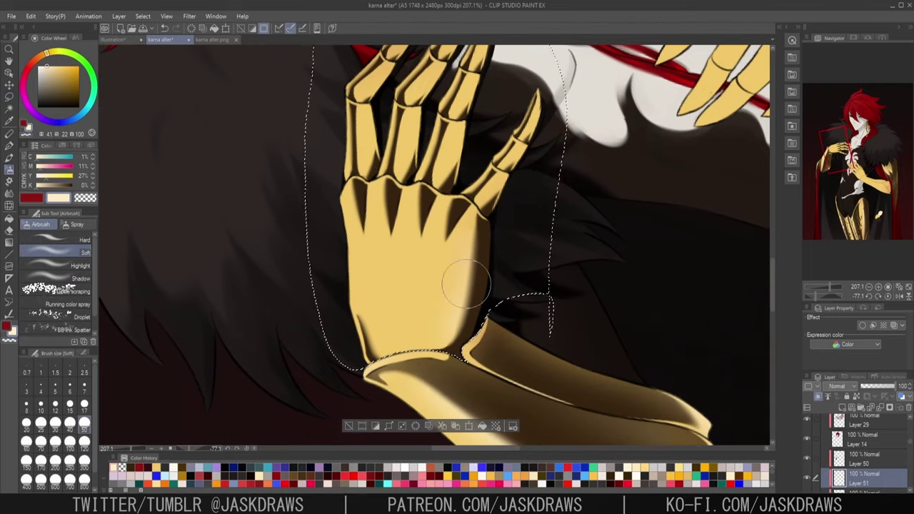
left_click_drag(536, 162, 527, 212)
left_click_drag(542, 249, 539, 201)
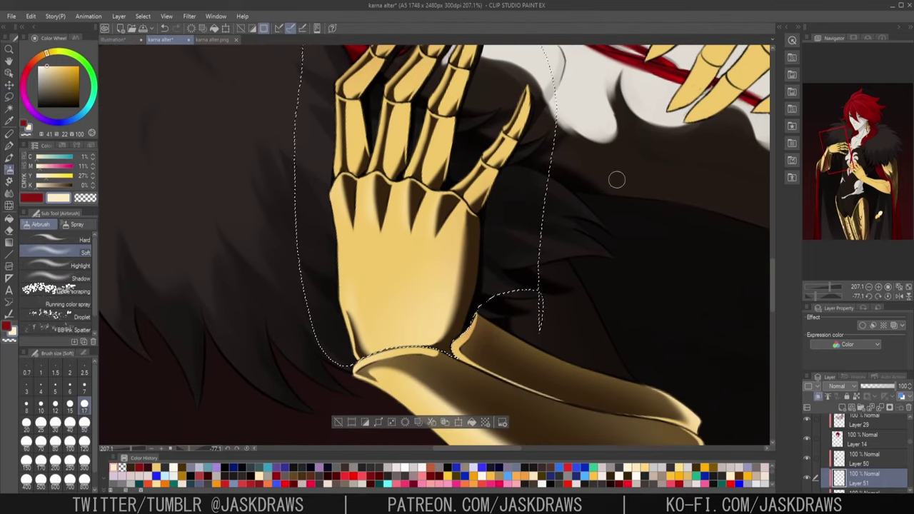
- Add small pale cream airbrush highlights to the finger segments at brush size 17
left_click_drag(601, 177, 593, 238)
key("ctrl+at")
left_click_drag(569, 298, 543, 291)
scroll(542, 290, "up", 1)
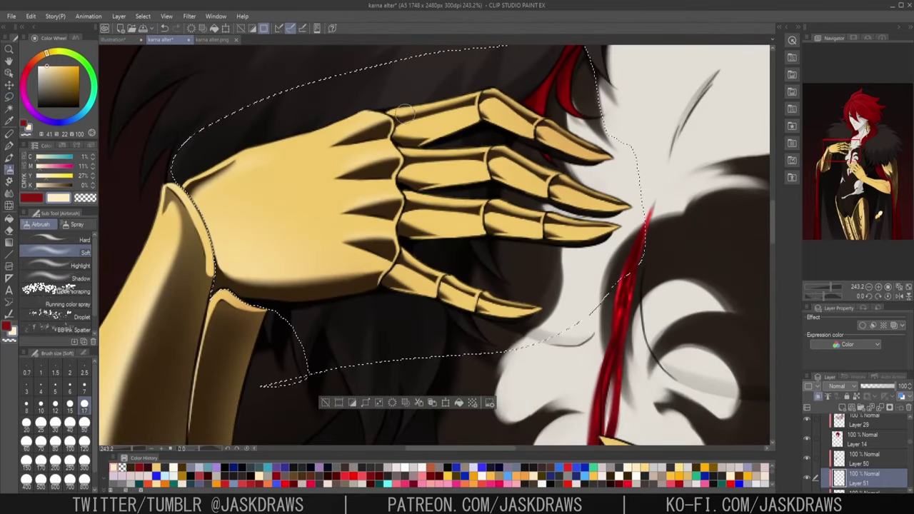
left_click_drag(506, 102, 539, 119)
left_click_drag(414, 192, 481, 200)
left_click_drag(415, 231, 481, 230)
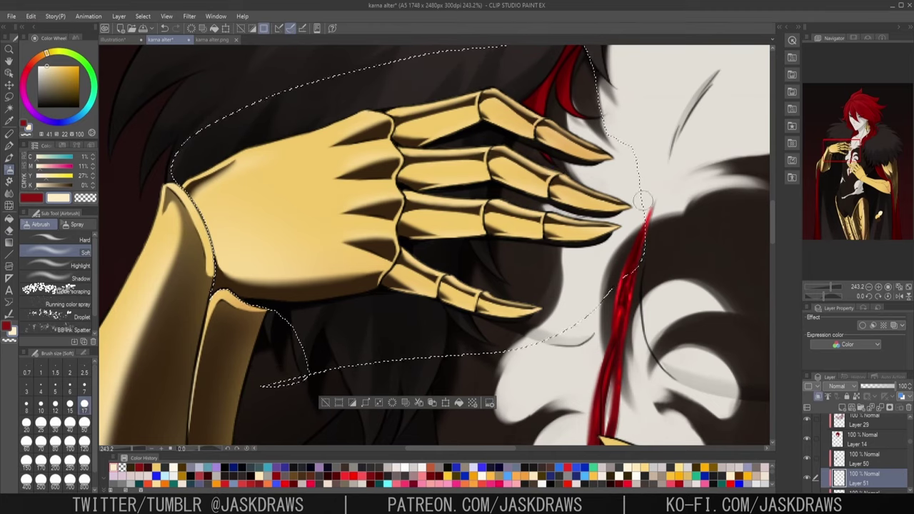
- Lightly erase the shadows around the wrist and back of the hand on Layer 50 with a size 40 transparent Soft airbrush
scroll(643, 201, "down", 1)
left_click(864, 459)
key("m")
scroll(476, 208, "up", 2)
key("b")
key("]")
key("]")
key("]")
key("]")
key("]")
key("c")
key("[")
left_click_drag(370, 117, 338, 226)
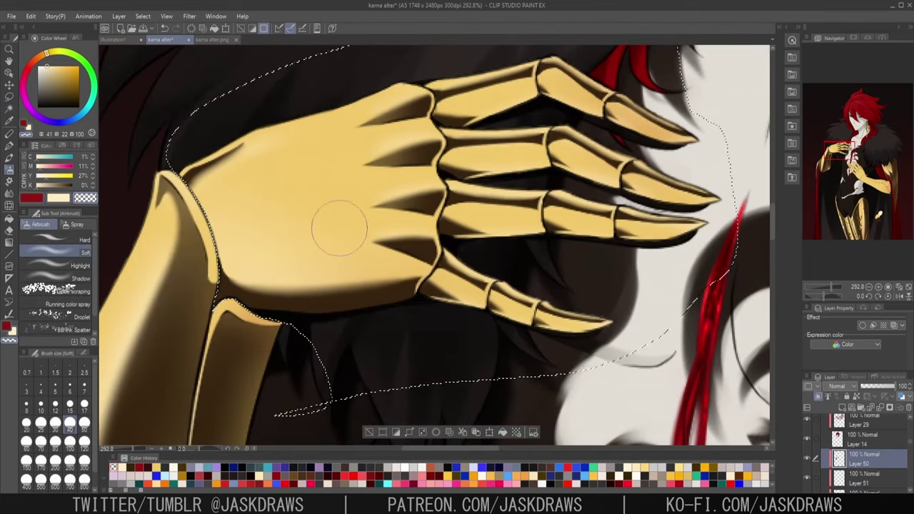
mouse_move(246, 313)
left_mouse_down()
mouse_move(416, 326)
mouse_move(285, 338)
left_mouse_up()
left_click_drag(196, 178, 250, 143)
- Softly fade the dark strips and shadows along the finger segments with the transparent airbrush
left_click_drag(697, 239, 597, 257)
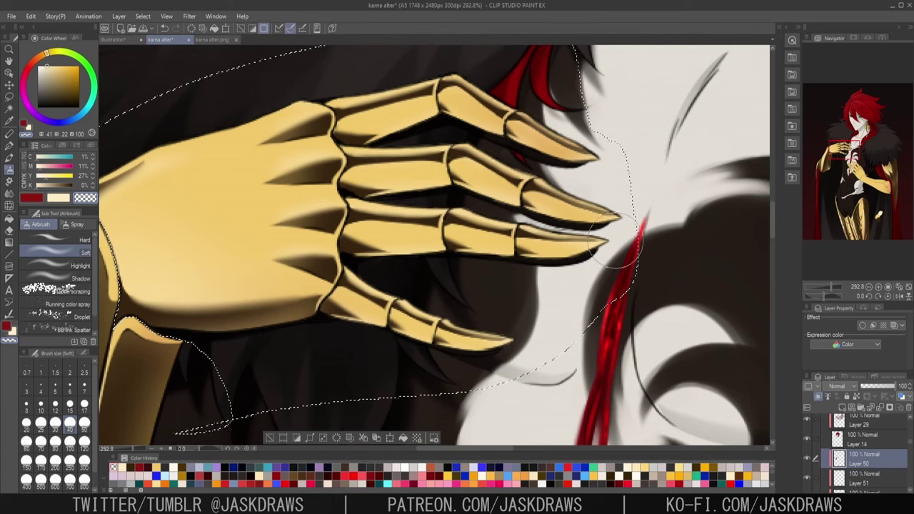
left_click_drag(357, 114, 418, 100)
left_click_drag(353, 157, 432, 157)
left_click_drag(456, 220, 507, 229)
left_click_drag(449, 91, 500, 113)
scroll(540, 284, "down", 4)
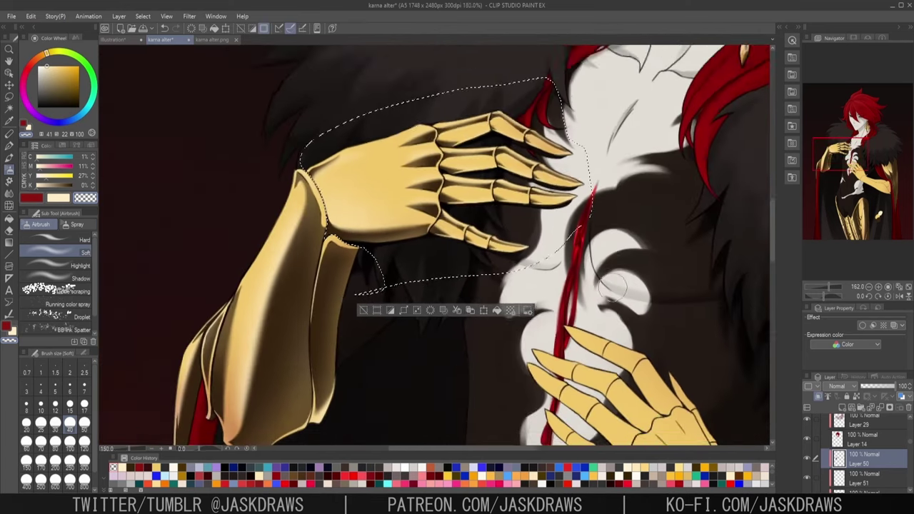
- Deselect the hand, pick up the dark brown, and start outlining a curved pen shadow on the other forearm's inner panel
key("ctrl+d")
mouse_move(735, 436)
left_mouse_down()
mouse_move(537, 283)
mouse_move(472, 246)
left_mouse_up()
left_click(664, 264, "alt")
key("p")
left_click_drag(669, 336, 546, 198)
scroll(428, 171, "up", 4)
left_click_drag(399, 212, 454, 277)
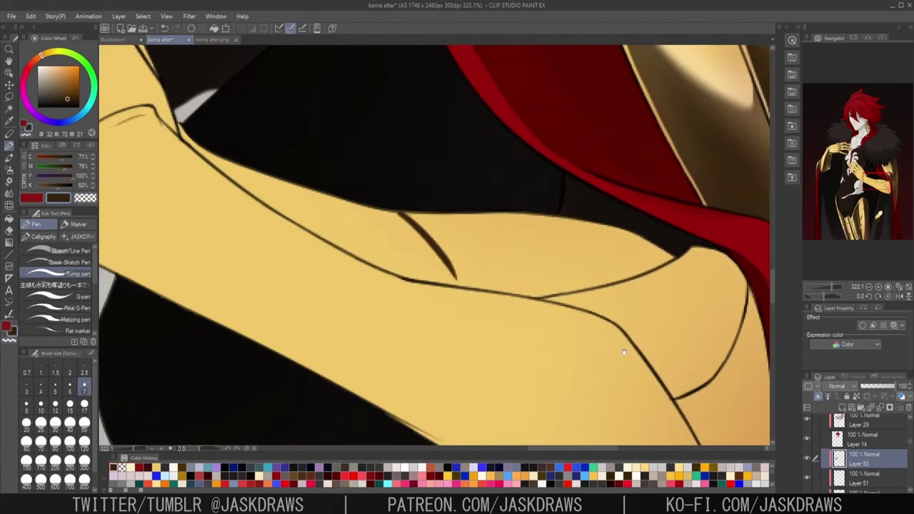
left_click_drag(622, 347, 393, 435)
left_click_drag(389, 240, 378, 181)
- Fill the inner forearm panel with a large dark brown shadow toward the elbow and a small wedge near the wrist
key("bracketright")
key("bracketright")
key("bracketright")
key("bracketright")
key("bracketright")
left_click_drag(451, 179, 398, 301)
left_click_drag(386, 246, 429, 389)
left_click_drag(564, 380, 511, 222)
left_click_drag(464, 350, 396, 196)
scroll(396, 195, "down", 3)
left_click_drag(500, 300, 648, 350)
scroll(369, 230, "up", 3)
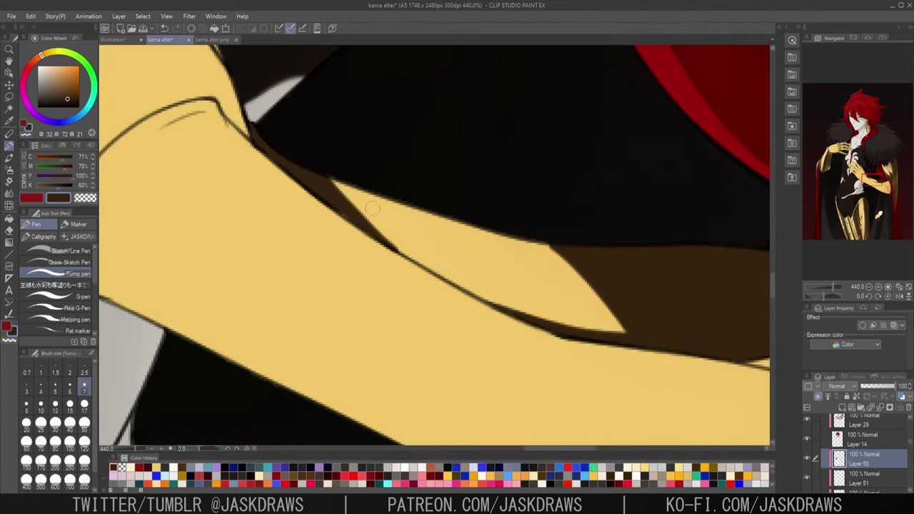
- Erase a thin gold rim along the outer edge of the inner forearm shadow up to the elbow piece
scroll(339, 183, "up", 3)
left_click_drag(314, 158, 421, 191)
scroll(434, 245, "down", 3)
left_click_drag(224, 343, 227, 142)
mouse_move(492, 357)
left_mouse_down()
mouse_move(293, 83)
mouse_move(498, 439)
left_mouse_up()
key("c")
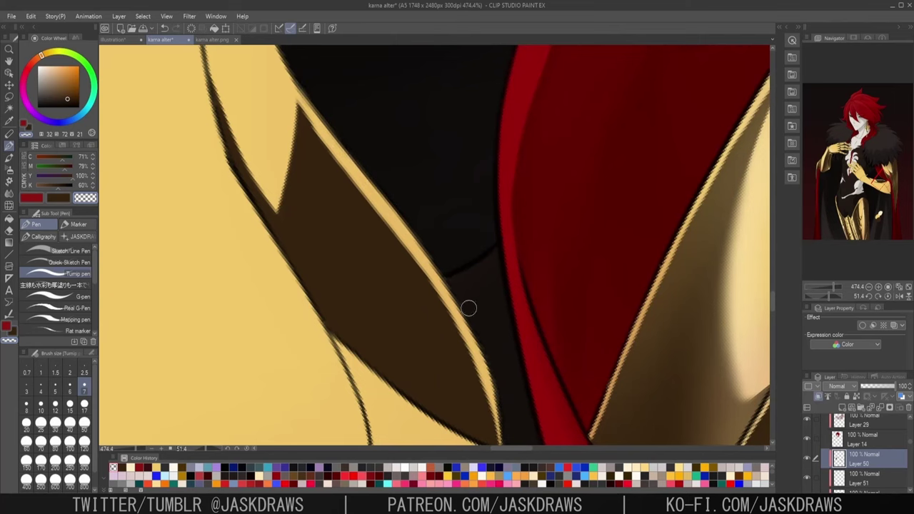
left_click_drag(297, 102, 332, 153)
scroll(434, 245, "down", 3)
scroll(367, 220, "up", 3)
key("c")
key("ctrl+z")
scroll(434, 245, "down", 4)
scroll(493, 222, "up", 4)
left_click_drag(503, 218, 474, 182)
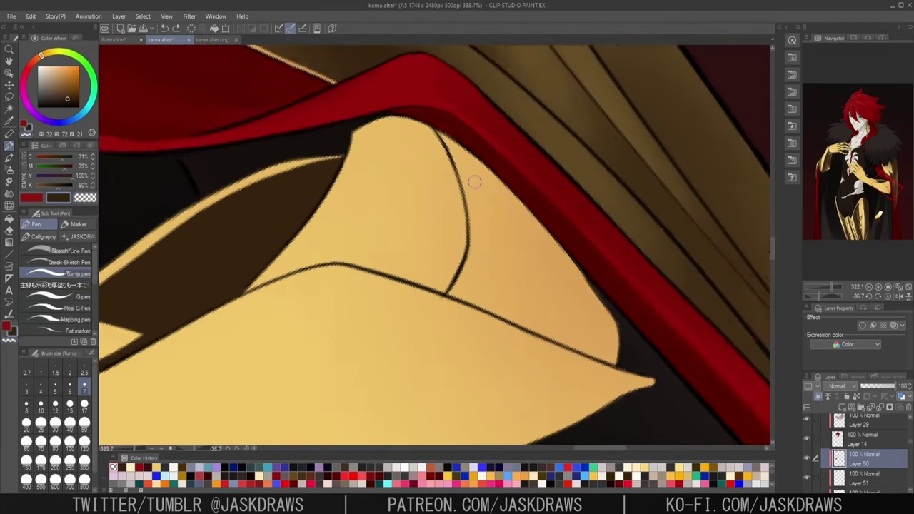
- Cover the outer parts of both elbow segments with broad dark brown pen shadows
scroll(474, 182, "up", 1)
left_click_drag(311, 187, 467, 237)
key("bracketright")
key("bracketright")
key("bracketright")
key("bracketright")
key("bracketright")
mouse_move(340, 134)
left_mouse_down()
mouse_move(378, 147)
mouse_move(471, 230)
mouse_move(546, 250)
left_mouse_up()
left_click_drag(594, 338, 583, 298)
key("ctrl+z")
left_click_drag(467, 194, 619, 339)
- Refine the elbow segment shadows with a size 7 pen, filling up to the pointed lower end and the dividing line
key("bracketleft")
key("bracketleft")
key("bracketleft")
key("bracketleft")
key("bracketleft")
scroll(593, 331, "up", 3)
mouse_move(585, 294)
left_mouse_down()
mouse_move(593, 330)
mouse_move(655, 385)
left_mouse_up()
left_click_drag(466, 261, 443, 341)
- Erase thin gold rims into the shadows along the elbow piece's edge and the line between its two segments
key("c")
left_click_drag(298, 120, 281, 186)
key("ctrl+z")
left_click_drag(453, 140, 493, 270)
scroll(619, 235, "down", 2)
scroll(392, 236, "up", 3)
key("c")
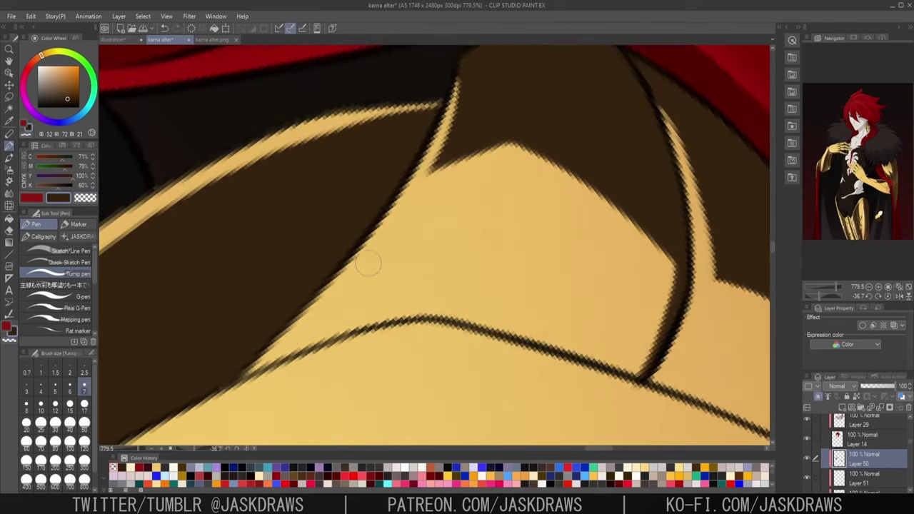
- Reshape the elbow segment shadows into smooth curves around the gold areas and add small dark wedges at their inner corners
left_click_drag(431, 164, 417, 190)
left_click_drag(703, 264, 501, 180)
left_click_drag(517, 184, 494, 249)
scroll(571, 154, "down", 5)
mouse_move(615, 301)
left_mouse_down()
mouse_move(667, 301)
mouse_move(663, 323)
left_mouse_up()
scroll(648, 214, "down", 8)
left_click(247, 448)
left_click(214, 448)
scroll(435, 307, "up", 8)
left_click_drag(509, 170, 476, 262)
scroll(476, 262, "down", 3)
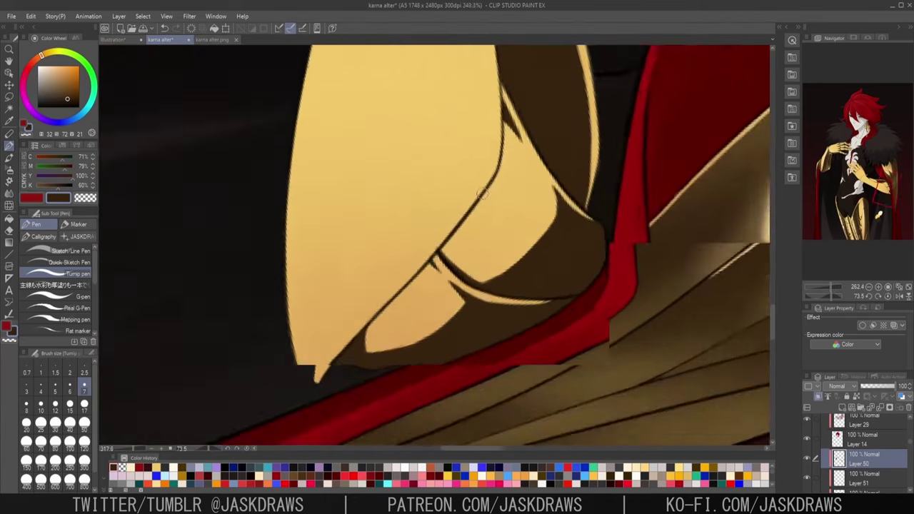
scroll(661, 225, "down", 5)
- Outline a curved dark brown shadow below the wrist cuff on the outer forearm and fill it with a size 17 pen
key("ctrl+@")
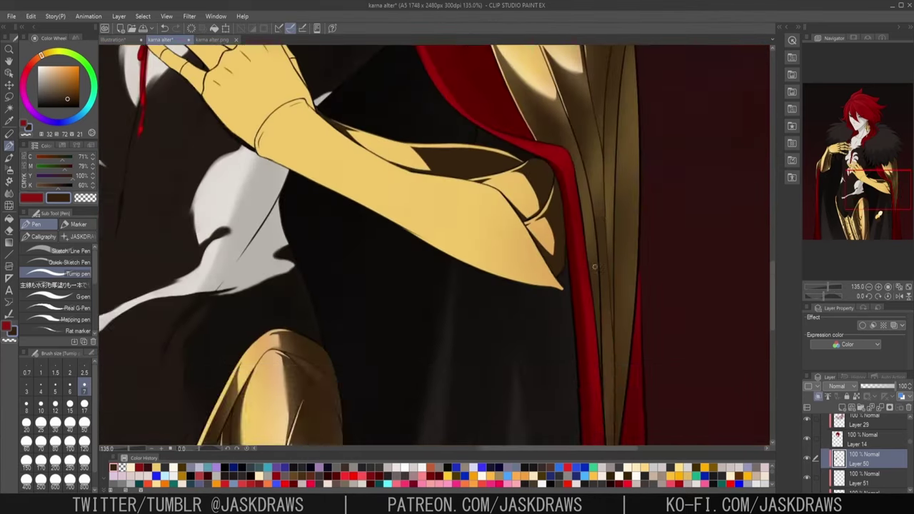
scroll(593, 261, "up", 6)
scroll(648, 284, "down", 6)
left_click_drag(678, 307, 678, 281)
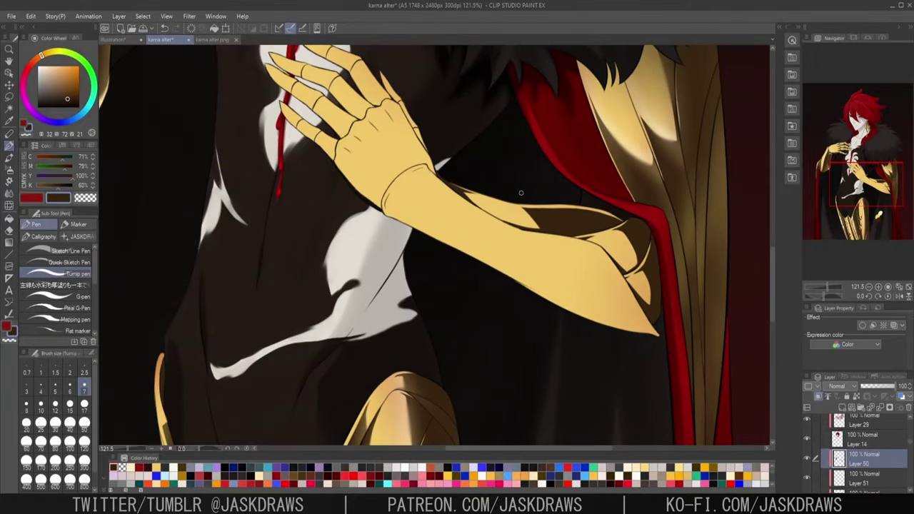
scroll(407, 187, "up", 8)
left_click_drag(494, 95, 309, 267)
scroll(589, 385, "down", 2)
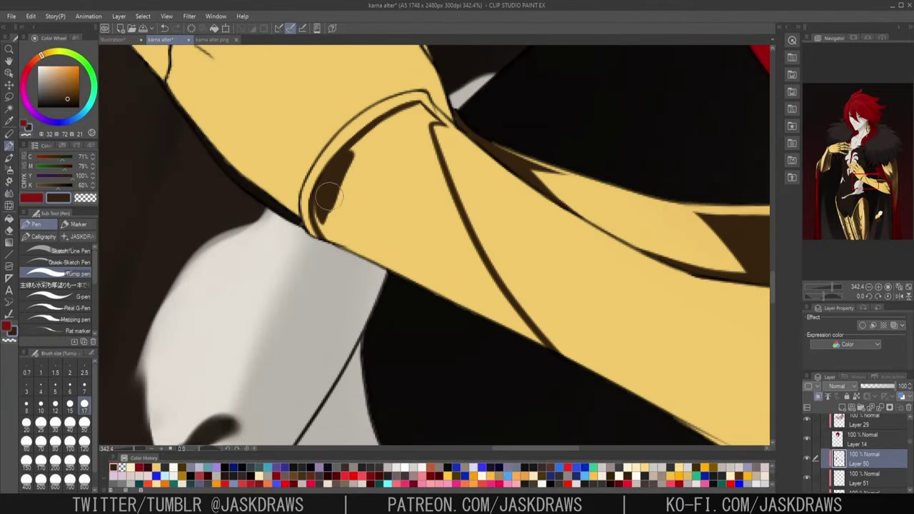
left_click_drag(329, 196, 399, 264)
left_click_drag(442, 179, 521, 321)
- Sharpen the wrist shadow with a smaller pen and outline dark strips along the outer forearm's lower edge and elbow tip
scroll(443, 108, "up", 4)
key("[")
key("[")
key("[")
key("[")
key("[")
mouse_move(375, 125)
left_mouse_down()
mouse_move(414, 121)
mouse_move(416, 224)
left_mouse_up()
left_click_drag(457, 300, 496, 389)
mouse_move(361, 118)
left_mouse_down()
mouse_move(314, 144)
mouse_move(388, 364)
left_mouse_up()
scroll(584, 309, "down", 6)
left_click_drag(394, 248, 473, 261)
scroll(543, 254, "up", 6)
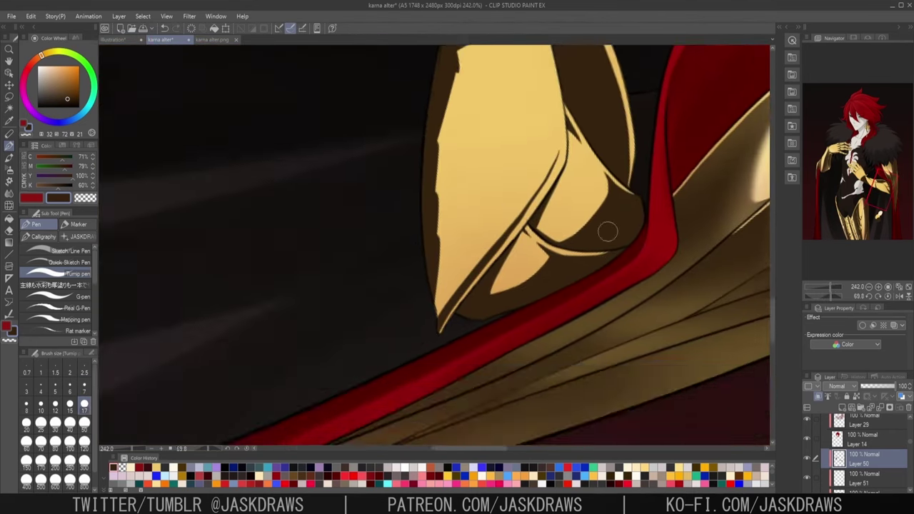
- Fill the elbow half of the outer forearm with a large dark brown shadow, leaving a thin gold rim beside the elbow segments
scroll(574, 181, "up", 5)
key("ctrl+z")
left_click_drag(550, 124, 366, 407)
mouse_move(367, 261)
left_mouse_down()
mouse_move(530, 132)
mouse_move(375, 93)
left_mouse_up()
left_click_drag(518, 143, 402, 306)
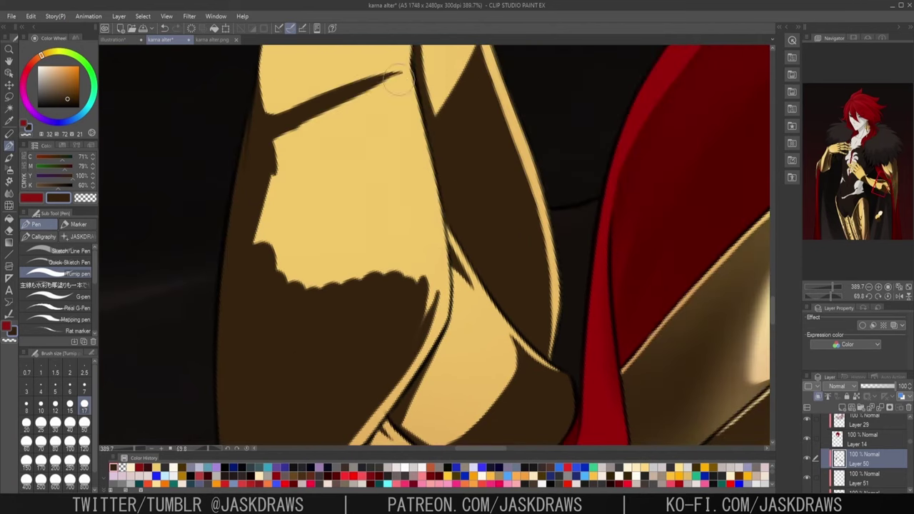
left_click_drag(402, 82, 432, 212)
left_click_drag(407, 268, 400, 100)
left_click_drag(282, 143, 262, 246)
left_click_drag(357, 132, 314, 278)
scroll(524, 239, "down", 7)
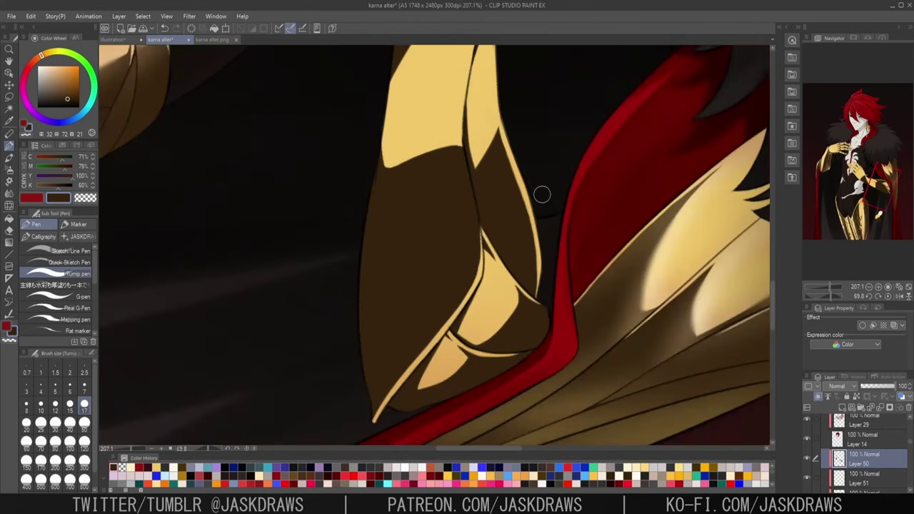
- Extend the large forearm shadow's wrist-side corner into a sharp point along the gold rim with a size 7 pen
key("bracketleft")
key("bracketleft")
key("bracketleft")
key("bracketleft")
key("bracketleft")
scroll(464, 271, "up", 10)
scroll(406, 254, "down", 7)
key("c")
scroll(430, 257, "up", 2)
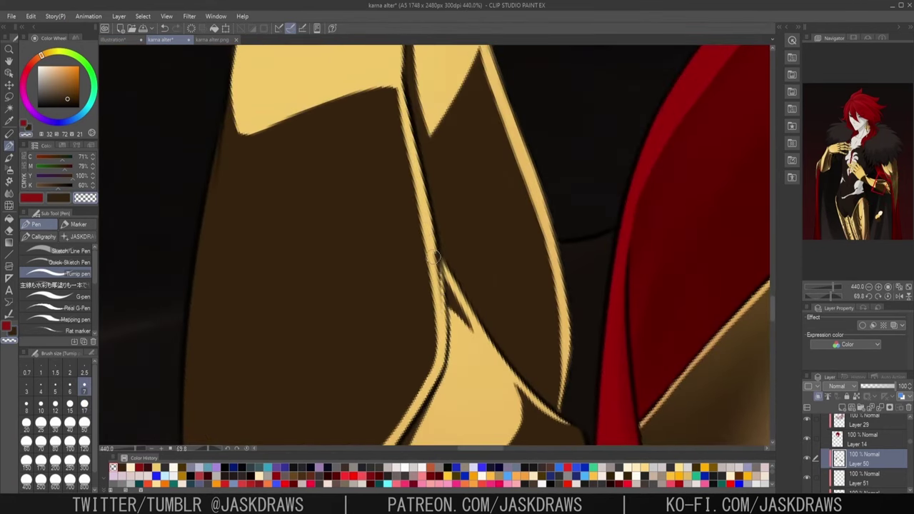
scroll(434, 258, "up", 2)
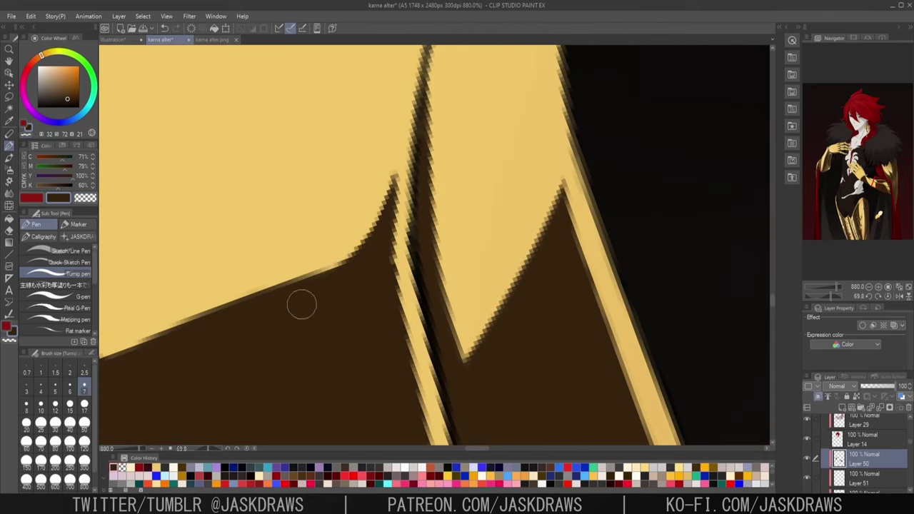
scroll(428, 250, "down", 1)
- Clean up the large forearm shadow's wrist-side edge and erase stray brown along the outer forearm's rim
key("c")
left_click_drag(485, 161, 463, 428)
left_click_drag(263, 342, 269, 86)
key("c")
left_click_drag(251, 153, 296, 335)
key("c")
scroll(437, 214, "down", 2)
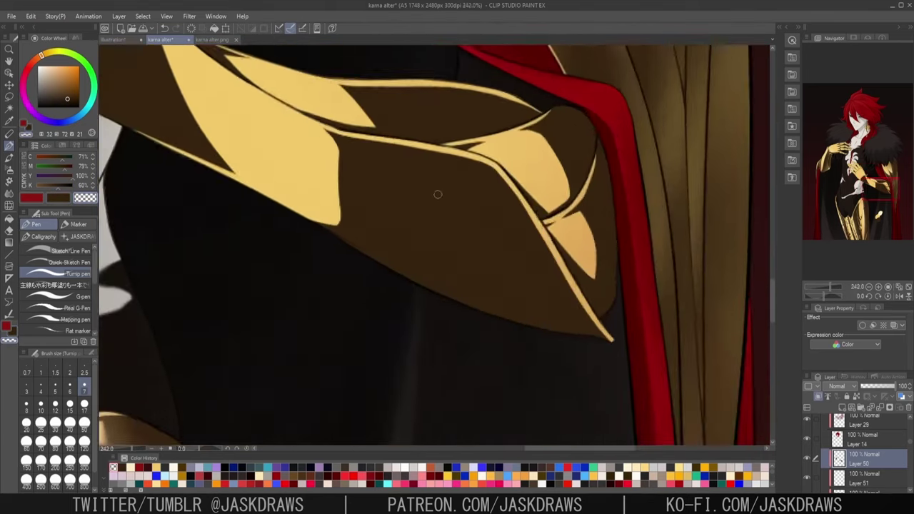
- Undo the last rim stroke and erase a new thin gold rim along the outer forearm's lower edge
scroll(437, 194, "down", 1)
scroll(528, 237, "up", 3)
key("ctrl+z")
left_click_drag(171, 184, 389, 240)
scroll(481, 277, "down", 3)
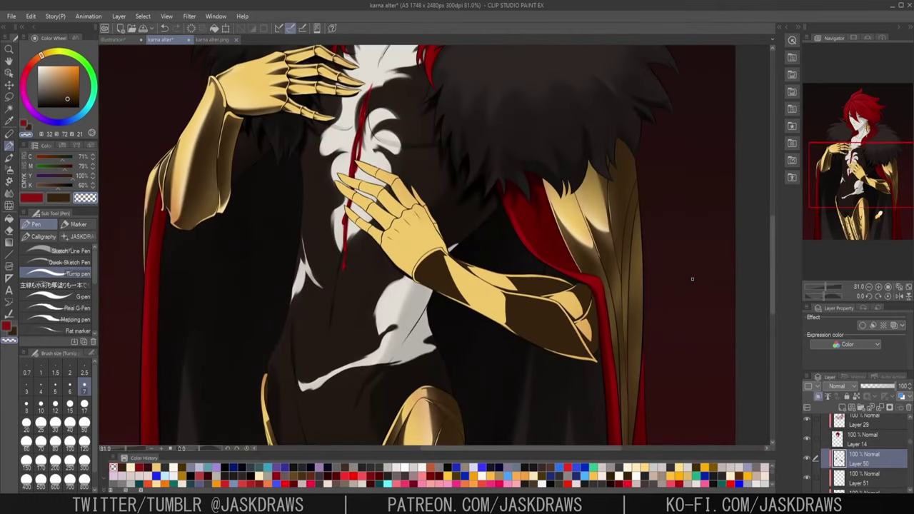
- Reshape the inner forearm shadow's wrist-side edge into a smooth curve with a pointed brown sliver along the upper rim
scroll(516, 250, "up", 3)
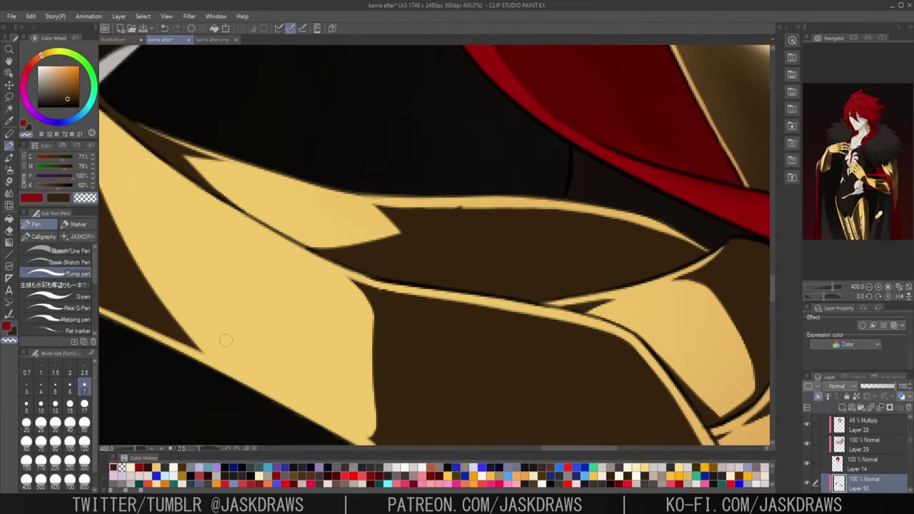
left_click(69, 405)
mouse_move(314, 250)
left_mouse_down()
mouse_move(607, 249)
mouse_move(456, 241)
left_mouse_up()
scroll(597, 206, "up", 1)
scroll(499, 242, "down", 2)
scroll(464, 228, "up", 4)
left_click(84, 388)
key("c")
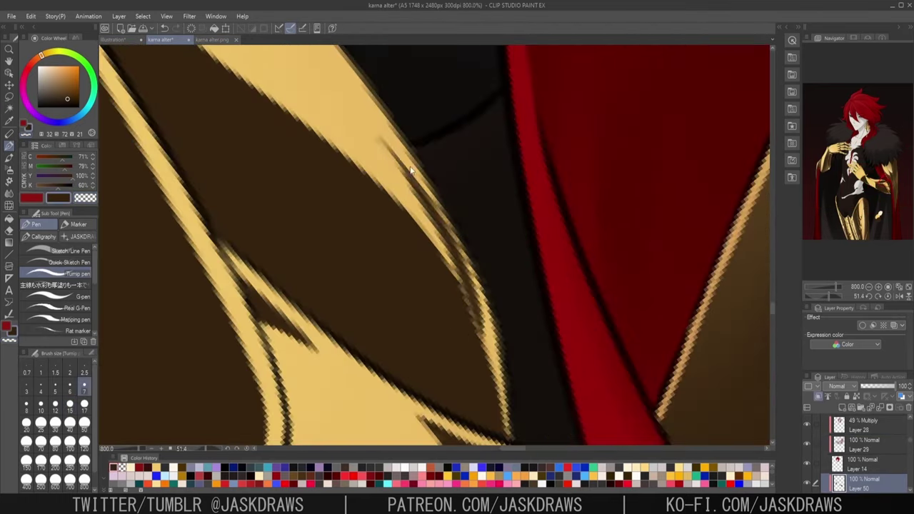
scroll(483, 384, "down", 5)
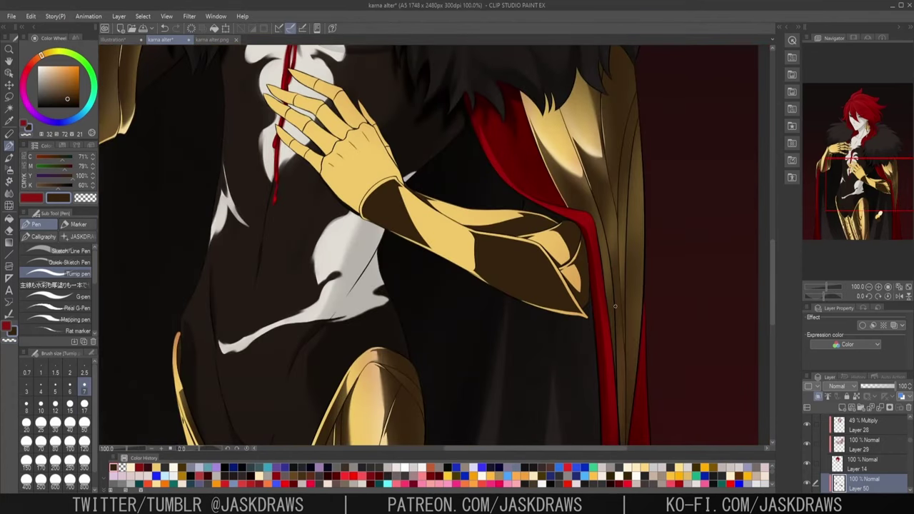
- Soften the edges of the wrist shadow and the large outer forearm shadow with the Blur tool
key("j")
scroll(410, 208, "up", 3)
left_click_drag(371, 157, 457, 304)
scroll(457, 215, "up", 1)
left_click_drag(448, 168, 458, 289)
scroll(616, 179, "down", 3)
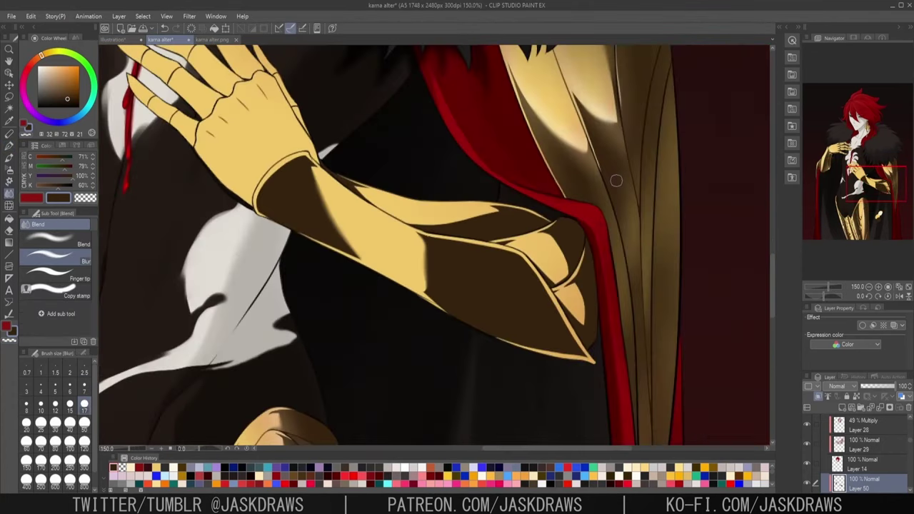
- Blur the shadow edges on the inner forearm panel and both elbow segments
scroll(511, 259, "up", 3)
left_click_drag(528, 220, 371, 254)
scroll(394, 251, "down", 3)
scroll(464, 285, "up", 3)
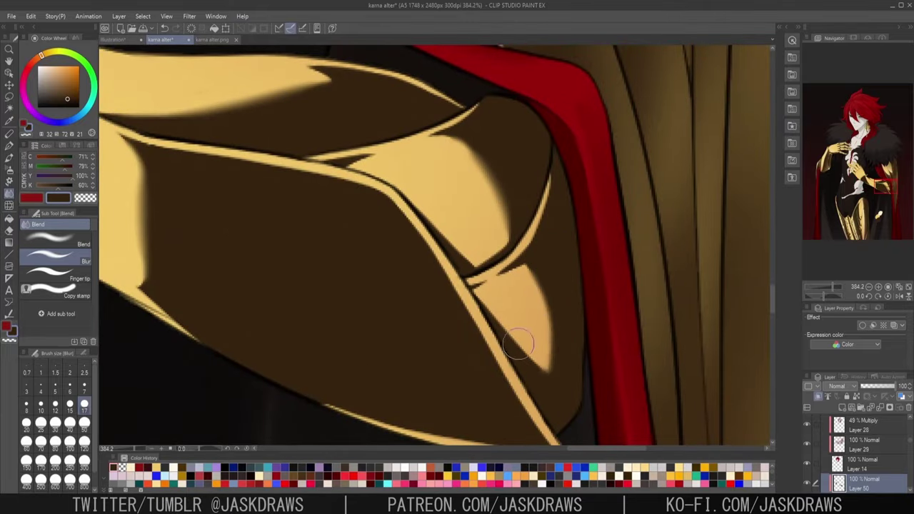
scroll(519, 344, "down", 3)
- Auto-select the outer forearm with its cuff rim and fade the wrist shadow with the transparent Soft airbrush
key("w")
left_click(463, 258)
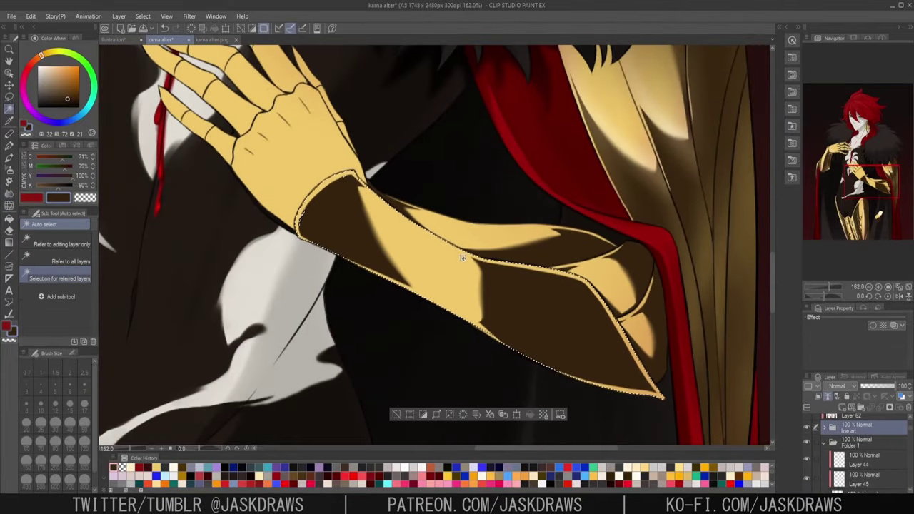
left_click(309, 205, "ctrl+shift")
key("b")
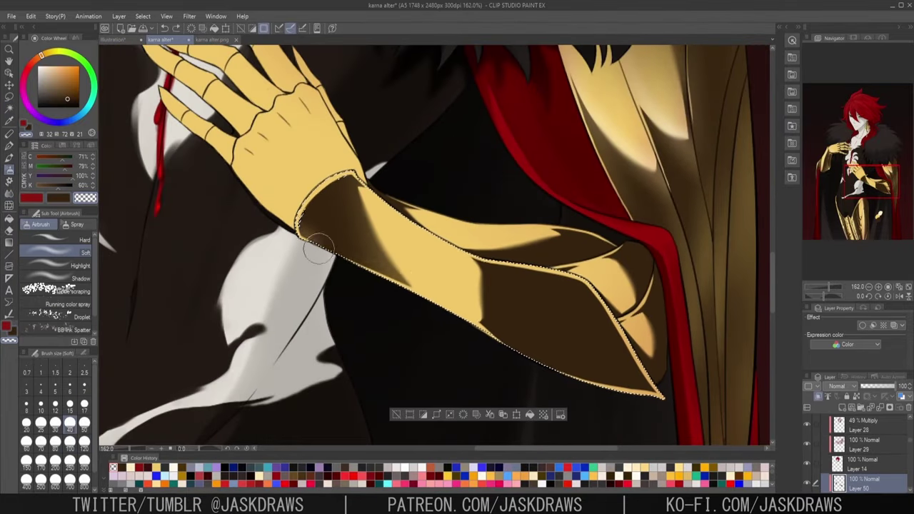
key("]")
key("]")
key("]")
key("]")
key("]")
key("]")
left_click_drag(402, 221, 424, 275)
- Fade the large elbow-side shadow of the outer forearm into a metallic gradient with the transparent Soft airbrush
mouse_move(623, 331)
left_mouse_down()
mouse_move(550, 285)
mouse_move(575, 317)
left_mouse_up()
key("ctrl+z")
left_click_drag(514, 214, 560, 314)
key("[")
key("[")
key("[")
key("[")
key("[")
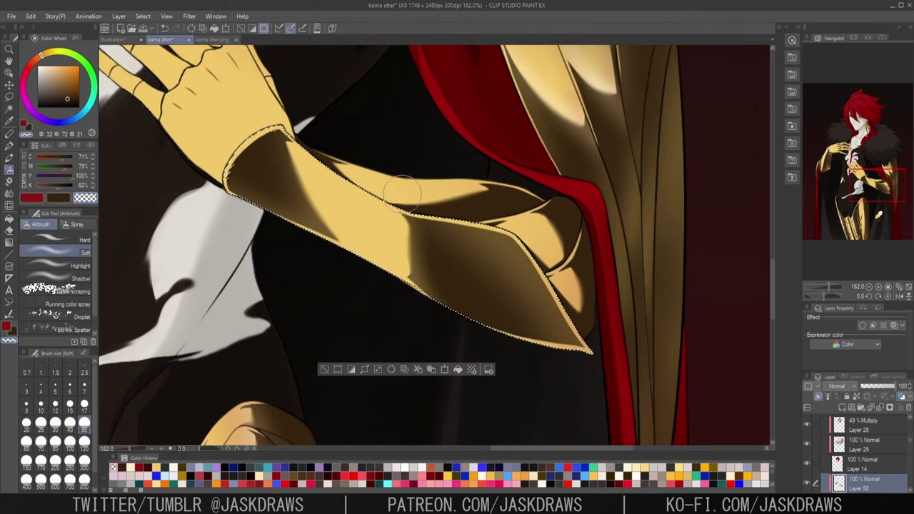
scroll(640, 321, "down", 1)
left_click_drag(457, 250, 519, 247)
scroll(882, 446, "down", 1)
- Airbrush a pale cream highlight, sampled from the gold sleeve, onto the outer forearm on Layer 51
left_click(882, 445)
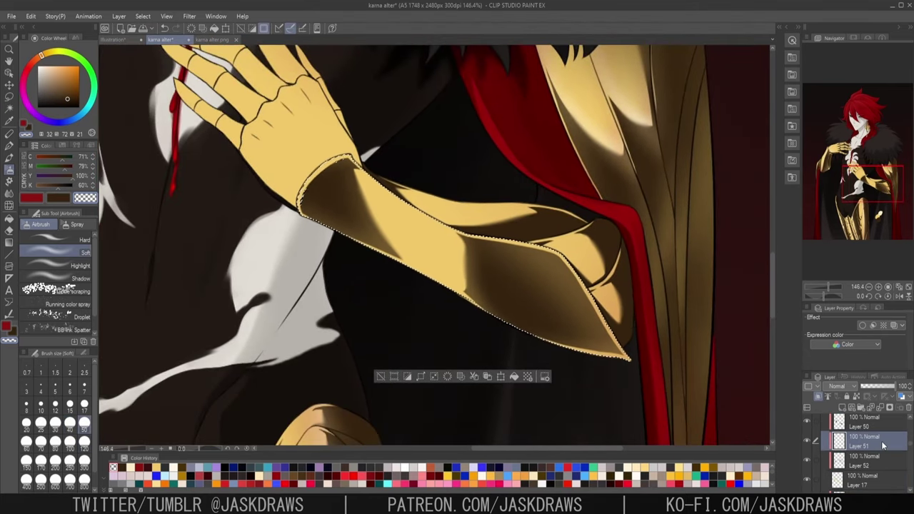
left_click(609, 139, "alt")
scroll(399, 154, "up", 2)
left_click_drag(479, 313, 405, 184)
mouse_move(633, 301)
left_mouse_down()
mouse_move(695, 399)
mouse_move(641, 288)
mouse_move(543, 277)
left_mouse_up()
scroll(646, 296, "down", 2)
scroll(881, 448, "down", 1)
scroll(881, 448, "up", 2)
- Auto-select the inner forearm panel and fade its dark shadow with the Soft airbrush on Layer 50
left_click(878, 466)
left_click(8, 108)
left_click(436, 219)
left_click(8, 73)
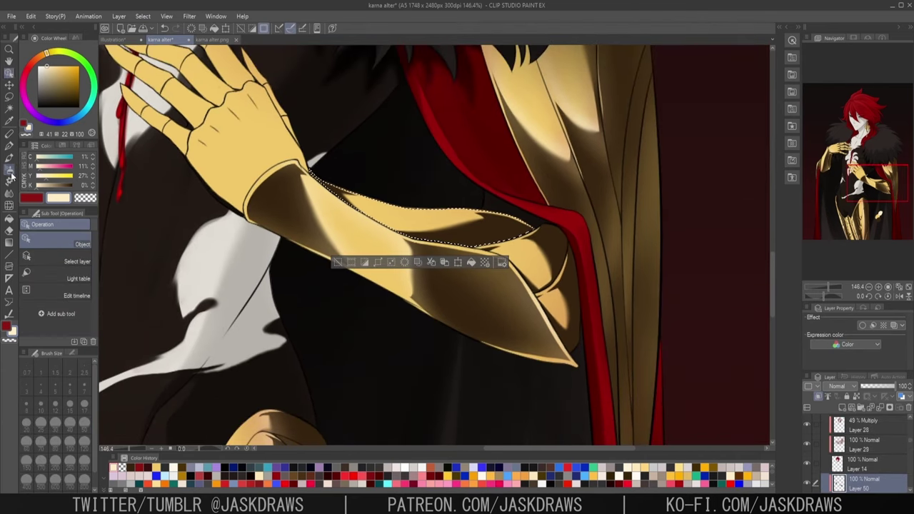
left_click(10, 172)
scroll(478, 198, "up", 2)
- Airbrush a soft cream highlight onto the inner forearm panel at brush size 120 on Layer 51
left_click(84, 443)
scroll(878, 453, "down", 1)
left_click(878, 454)
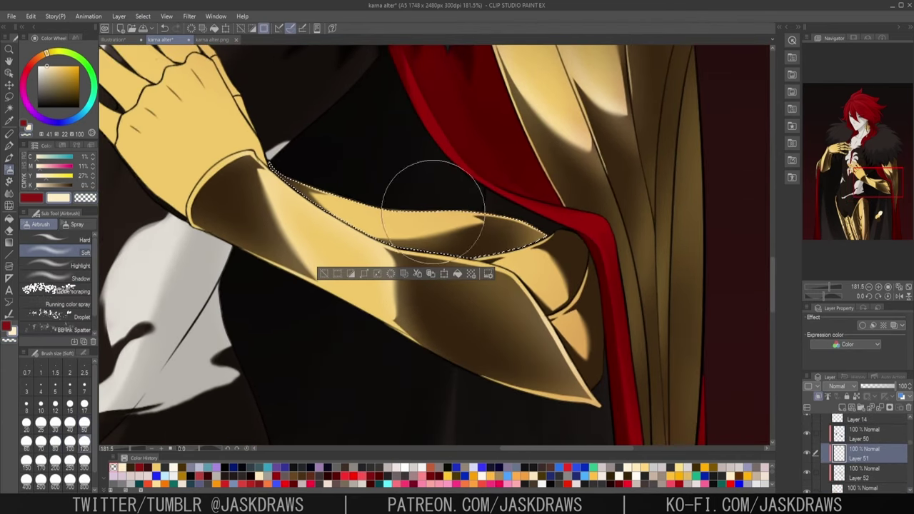
scroll(490, 249, "up", 2)
- Auto-select the upper elbow plate, fade its shadow with the Soft airbrush at size 50 on Layer 50, and highlight it on Layer 51
left_click(85, 423)
scroll(513, 225, "down", 3)
left_click(871, 440)
left_click(9, 109)
left_click(538, 264)
left_click(9, 170)
left_click(867, 484)
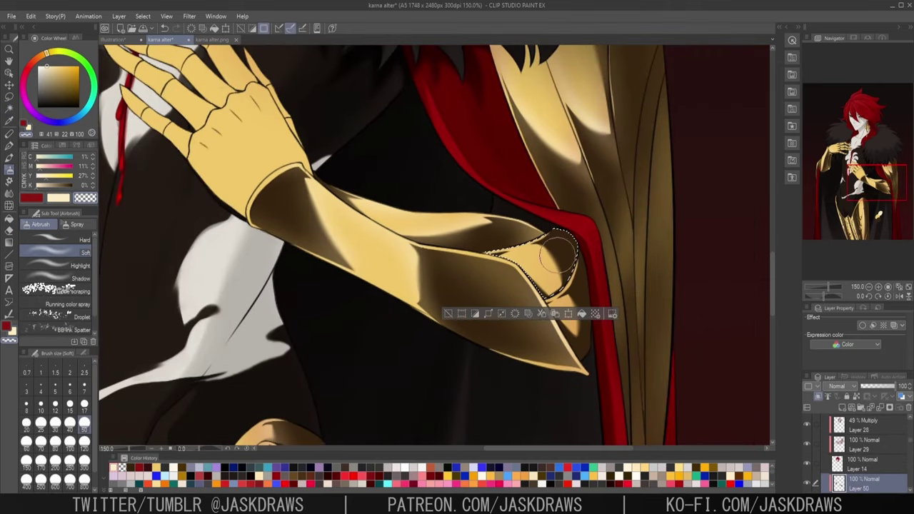
scroll(559, 251, "up", 1)
key("alt+[")
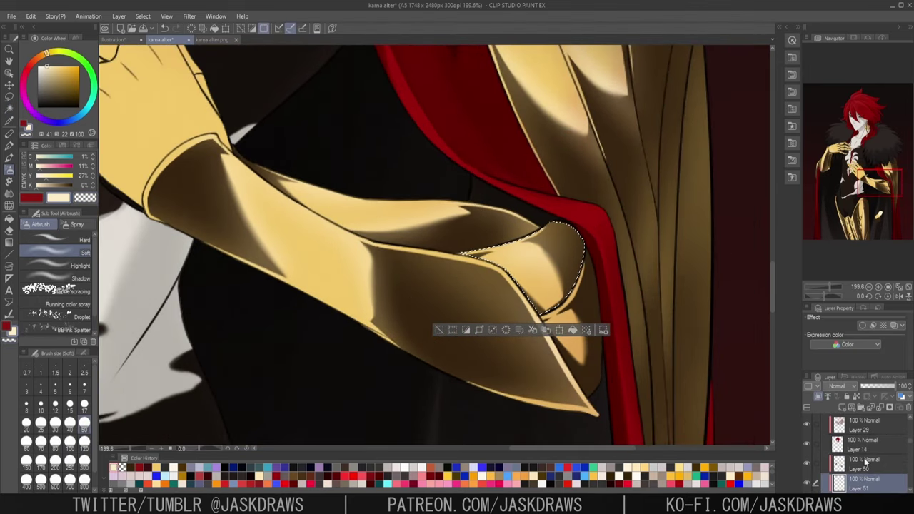
- Auto-select the lower elbow plate, fade its shadow with the transparent Soft airbrush on Layer 50, and highlight it on Layer 51
left_click(865, 461)
left_click(439, 330)
left_click(9, 109)
left_click(586, 342)
left_click(865, 434)
left_click(10, 172)
key("c")
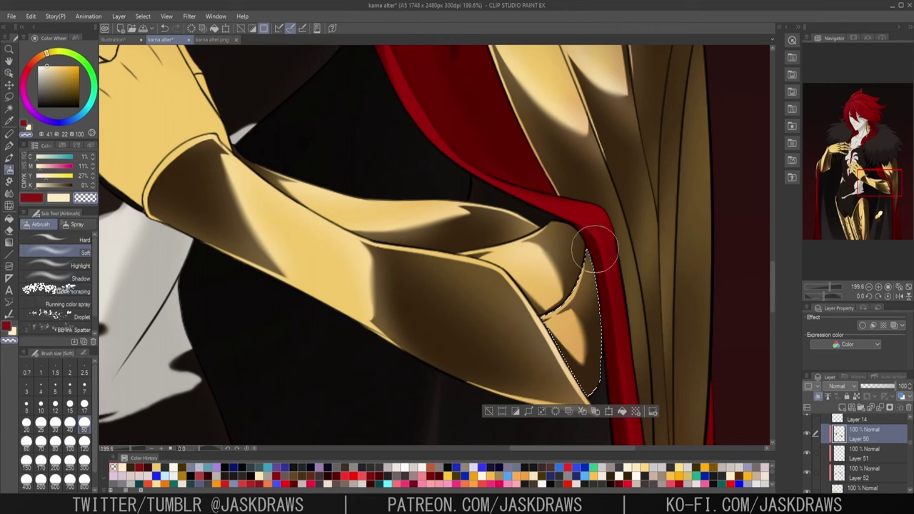
key("alt+[")
scroll(714, 291, "down", 3)
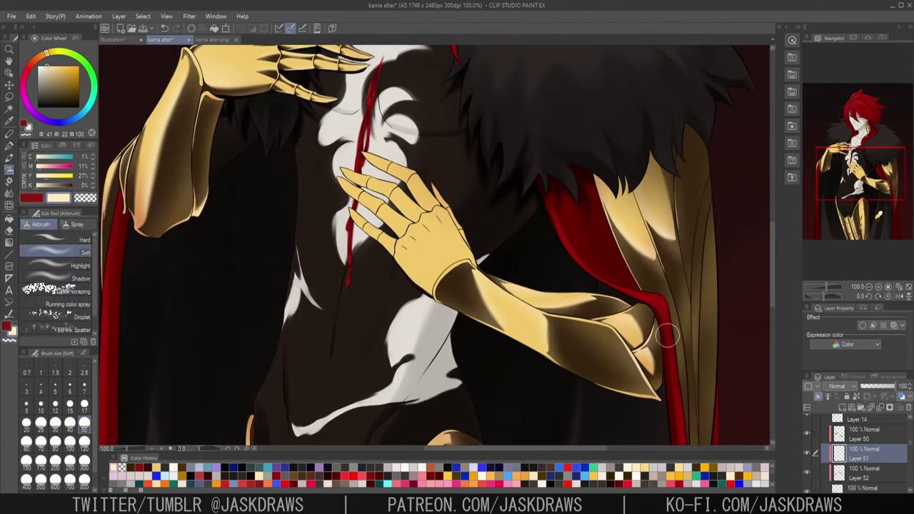
- Draw tapered dark brown shadow strokes from the knuckles down the back of the hand on Layer 50 with the size 7 Turnip pen
left_click(872, 439)
key("p")
left_click_drag(127, 449, 135, 449)
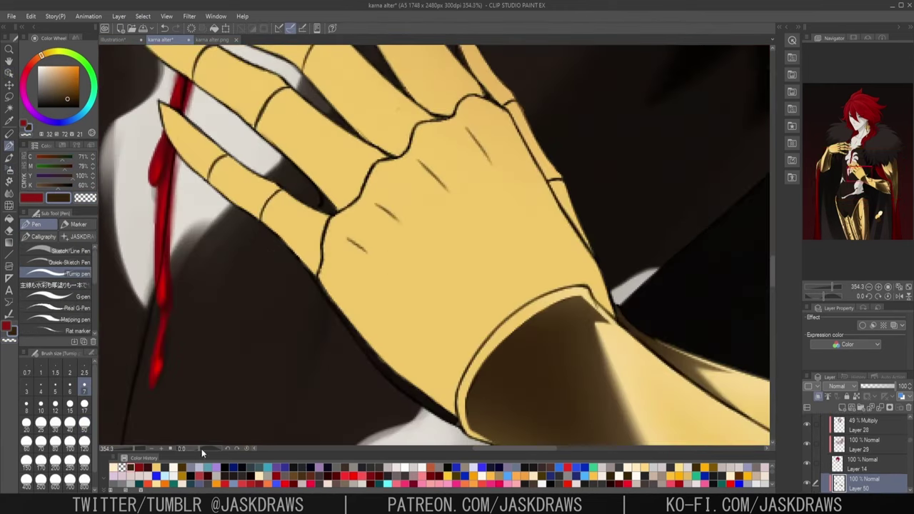
left_click_drag(199, 449, 204, 449)
left_click_drag(367, 158, 382, 277)
left_click_drag(460, 139, 464, 264)
left_click_drag(529, 137, 523, 254)
left_click_drag(576, 154, 567, 278)
mouse_move(603, 153)
left_mouse_down()
mouse_move(567, 260)
mouse_move(589, 168)
mouse_move(591, 194)
left_mouse_up()
left_click_drag(503, 157, 514, 282)
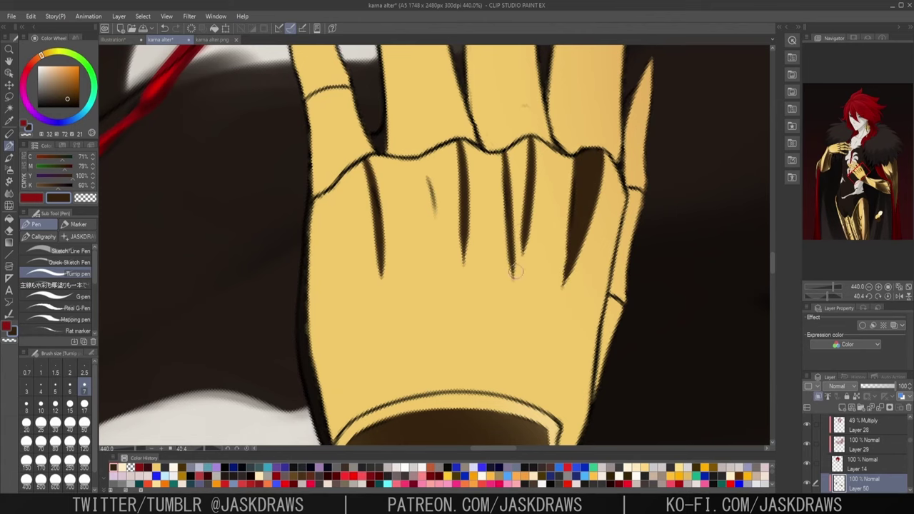
- Widen the shadow strokes below the two middle knuckles into solid pointed wedges
left_click_drag(530, 140, 515, 287)
mouse_move(516, 272)
left_mouse_down()
mouse_move(509, 153)
mouse_move(519, 222)
left_mouse_up()
left_click_drag(424, 160, 451, 286)
left_click_drag(466, 146, 455, 299)
mouse_move(453, 278)
left_mouse_down()
mouse_move(446, 151)
mouse_move(457, 246)
left_mouse_up()
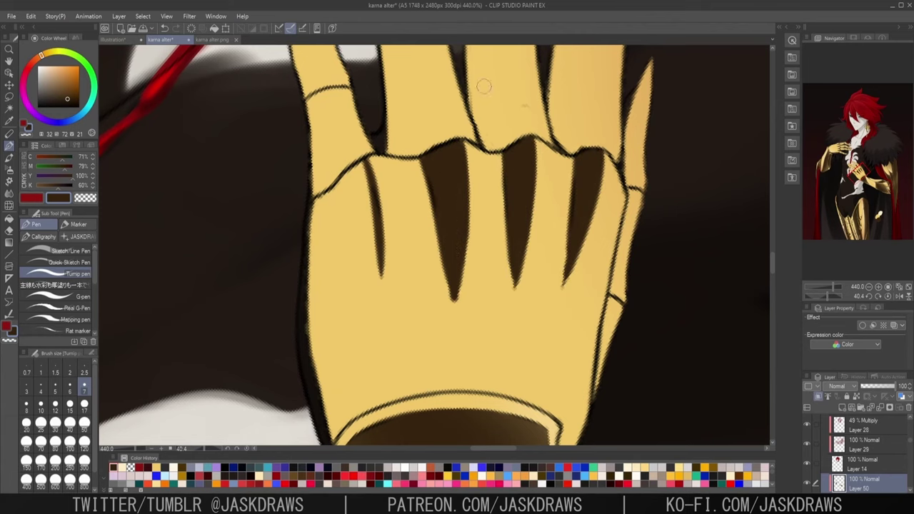
- Fill a shadow wedge below the little-finger knuckle and shade the outer edge of the hand down to the cuff
left_click_drag(335, 188, 382, 278)
mouse_move(345, 191)
left_mouse_down()
mouse_move(362, 167)
mouse_move(378, 264)
left_mouse_up()
mouse_move(344, 197)
left_mouse_down()
mouse_move(345, 185)
mouse_move(348, 395)
left_mouse_up()
mouse_move(334, 190)
left_mouse_down()
mouse_move(321, 194)
mouse_move(321, 329)
left_mouse_up()
left_click_drag(237, 317, 240, 239)
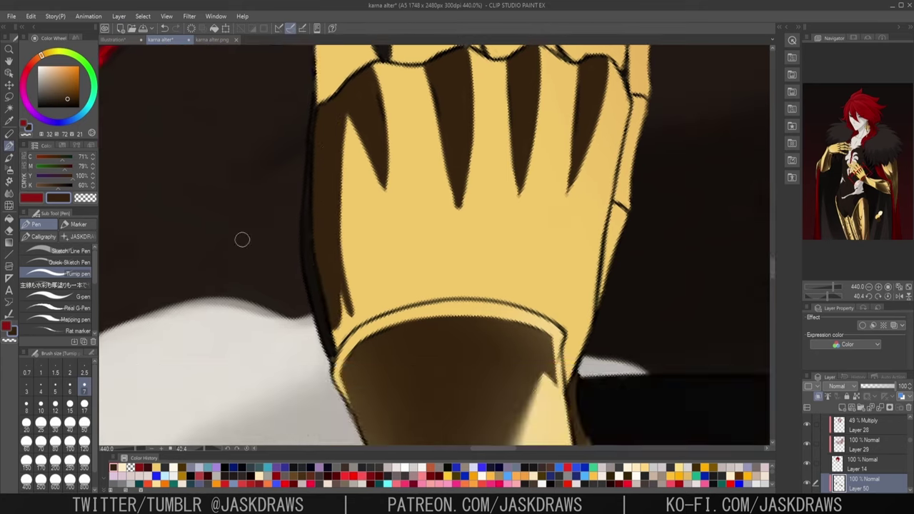
scroll(354, 296, "up", 6)
left_click_drag(354, 334, 433, 323)
scroll(298, 264, "down", 4)
left_click_drag(376, 49, 331, 129)
- Trim the sides and tips of the four knuckle shadow wedges with the transparent Turnip pen
key("c")
left_click_drag(433, 123, 417, 149)
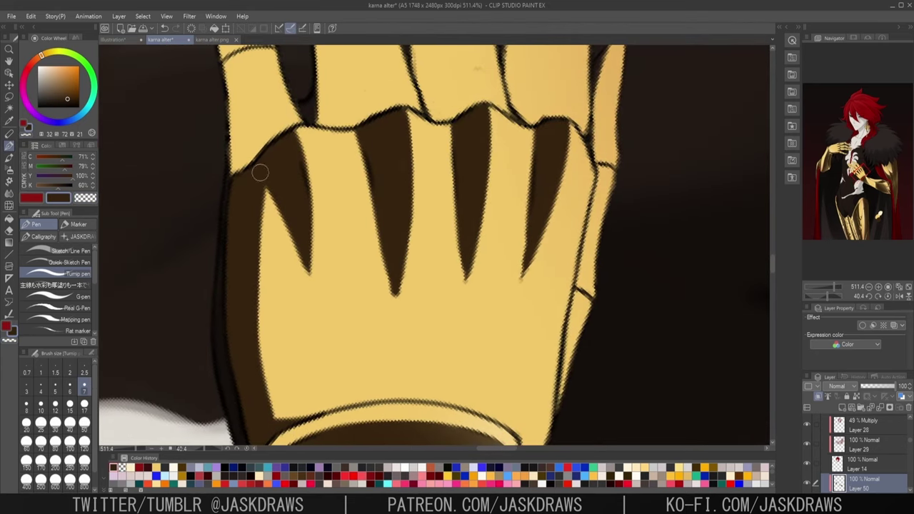
left_click_drag(314, 187, 309, 275)
left_click_drag(420, 109, 393, 292)
left_click_drag(484, 198, 464, 282)
left_click_drag(389, 180, 371, 277)
left_click_drag(535, 202, 526, 245)
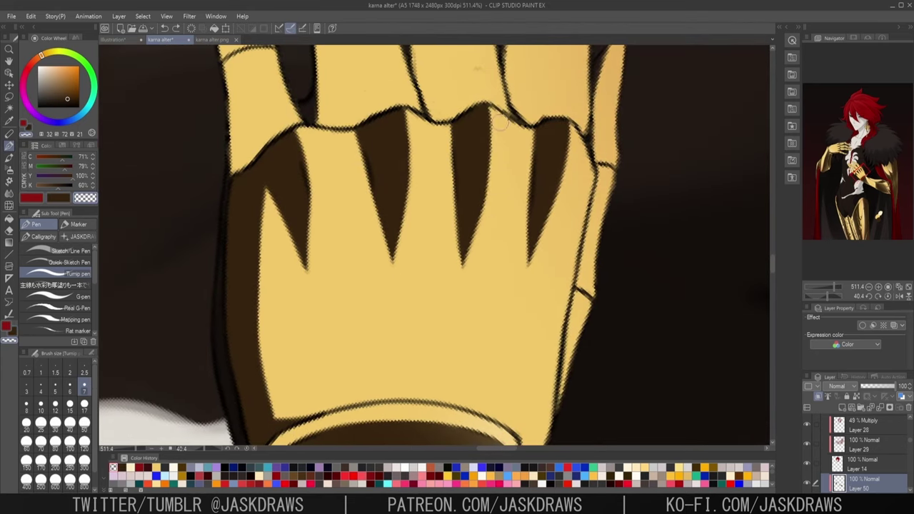
- Paint dark brown shadows along the thumb and the thumb side of the hand, trimming their edges with transparent color
scroll(581, 308, "down", 4)
scroll(500, 387, "up", 4)
key("c")
mouse_move(582, 203)
left_mouse_down()
mouse_move(576, 261)
mouse_move(552, 336)
left_mouse_up()
mouse_move(576, 243)
left_mouse_down()
mouse_move(524, 304)
mouse_move(546, 342)
left_mouse_up()
left_click_drag(648, 171, 571, 298)
left_click_drag(537, 196, 507, 411)
left_click_drag(588, 194, 564, 363)
left_click_drag(549, 144, 525, 278)
key("c")
left_click_drag(528, 216, 553, 139)
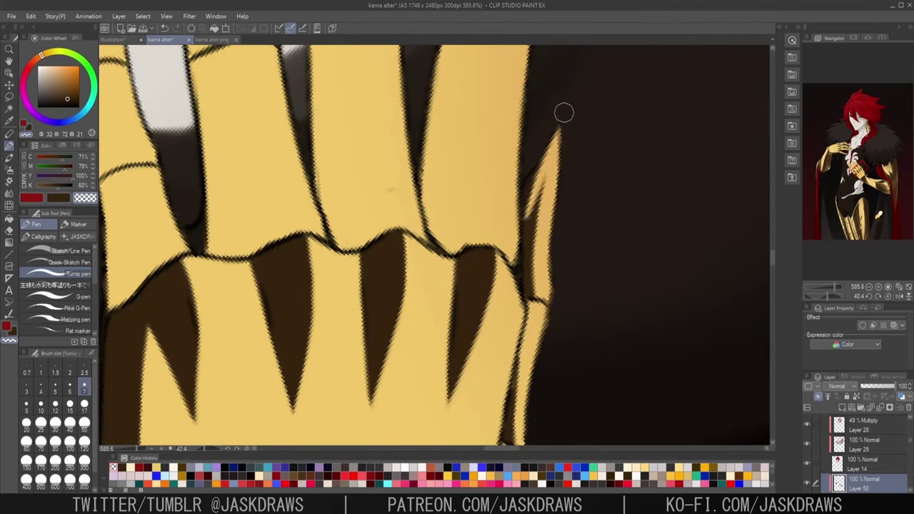
- Erase a thin gold rim between the knuckle line and the shadow wedges with the transparent Turnip pen
scroll(611, 249, "down", 4)
key("c")
scroll(589, 221, "up", 3)
scroll(538, 255, "up", 2)
mouse_move(543, 269)
left_mouse_down()
mouse_move(423, 264)
mouse_move(190, 326)
left_mouse_up()
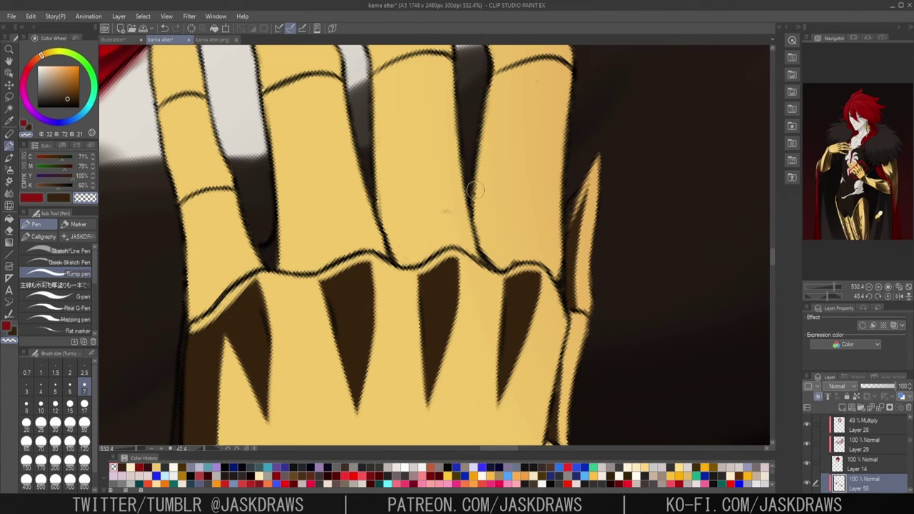
scroll(399, 178, "down", 5)
scroll(289, 204, "up", 2)
scroll(290, 200, "down", 3)
scroll(286, 200, "up", 2)
- Paint small dark brown corner shadows at the base of each finger just above the knuckle line
key("c")
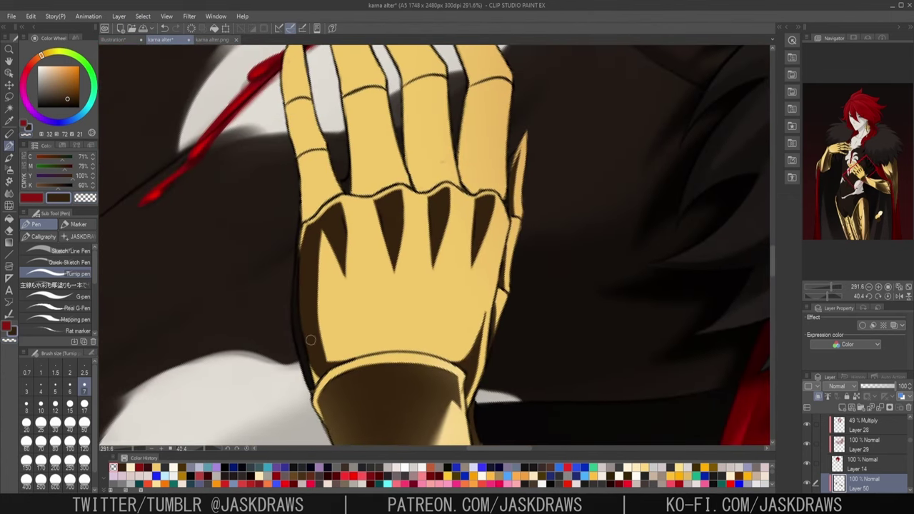
scroll(308, 338, "down", 3)
scroll(428, 182, "up", 7)
scroll(278, 367, "up", 3)
left_click_drag(260, 282, 266, 360)
left_click_drag(358, 225, 391, 311)
left_click_drag(466, 162, 492, 300)
key("ctrl+z")
left_click_drag(471, 242, 495, 304)
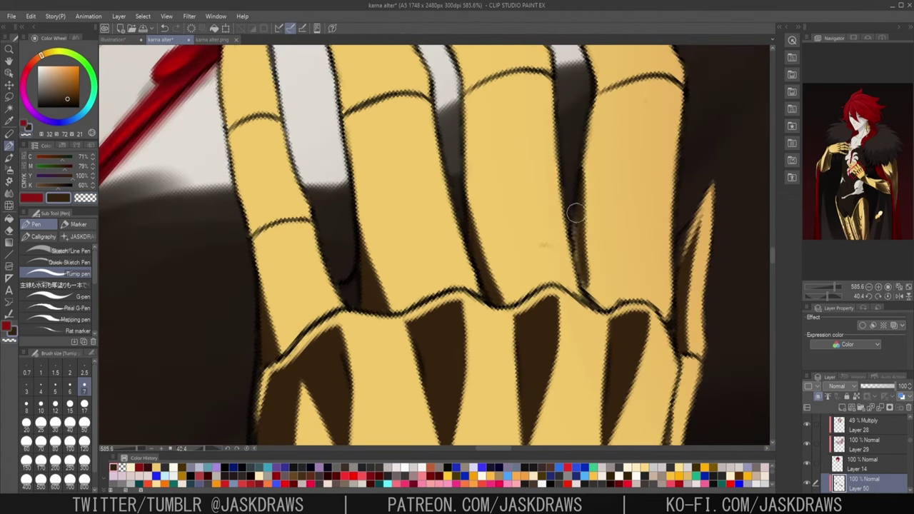
left_click_drag(575, 212, 601, 305)
- Add small dark brown corner shadows beside the upper finger joints
left_click_drag(588, 130, 599, 199)
left_click_drag(252, 264, 271, 301)
left_click_drag(345, 126, 361, 180)
scroll(564, 233, "up", 3)
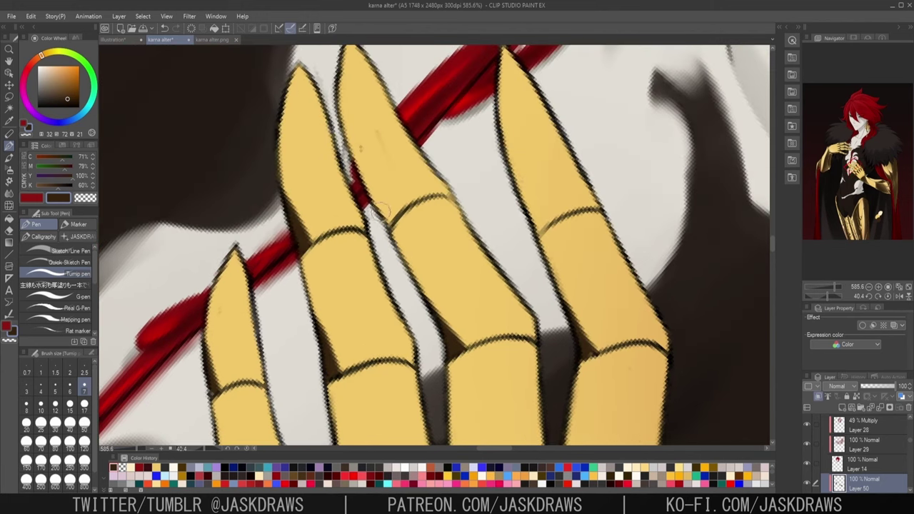
scroll(563, 231, "down", 2)
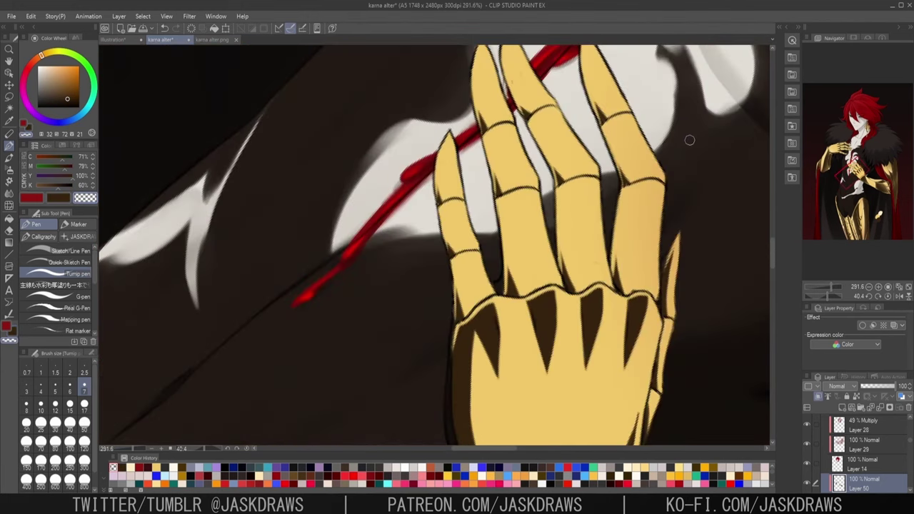
- Paint a dark brown shadow band with flared ends down the lowest segments of the little and ring fingers
scroll(638, 294, "up", 4)
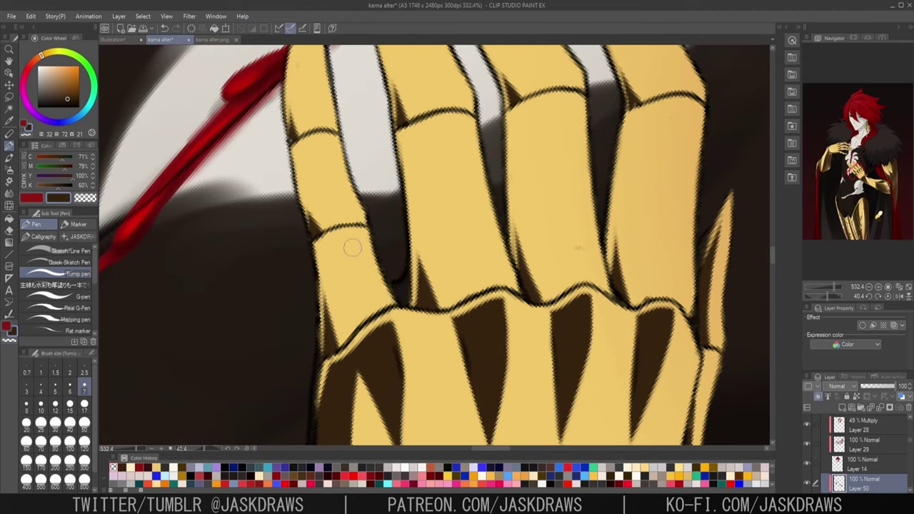
left_click_drag(351, 229, 365, 324)
left_click_drag(446, 119, 471, 302)
left_click_drag(464, 115, 496, 287)
key("ctrl+z")
mouse_move(431, 115)
left_mouse_down()
mouse_move(450, 128)
mouse_move(460, 211)
left_mouse_up()
left_click_drag(449, 120, 466, 234)
left_click_drag(465, 296, 438, 326)
- Paint matching flared shadow bands down the lowest segments of the middle and index fingers
left_click_drag(531, 124, 541, 317)
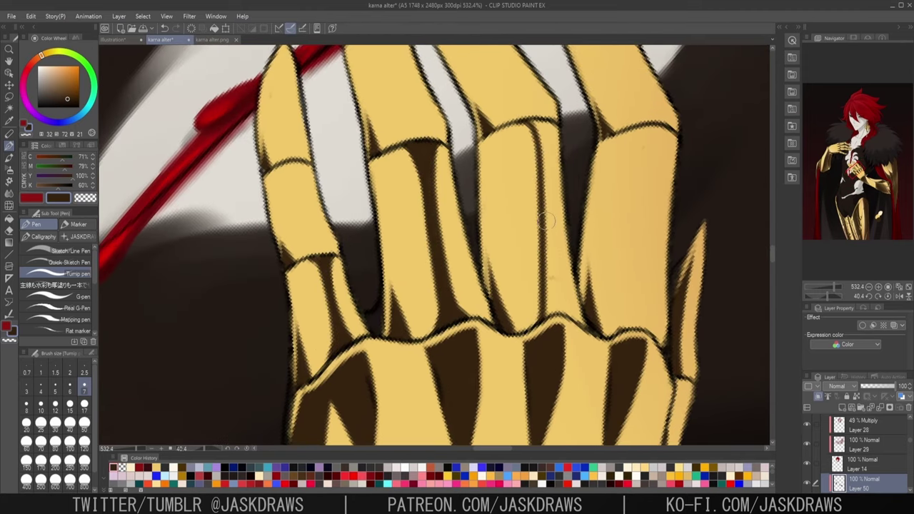
left_click_drag(544, 222, 535, 316)
left_click_drag(551, 121, 559, 312)
left_click_drag(543, 125, 500, 135)
left_click_drag(605, 141, 591, 310)
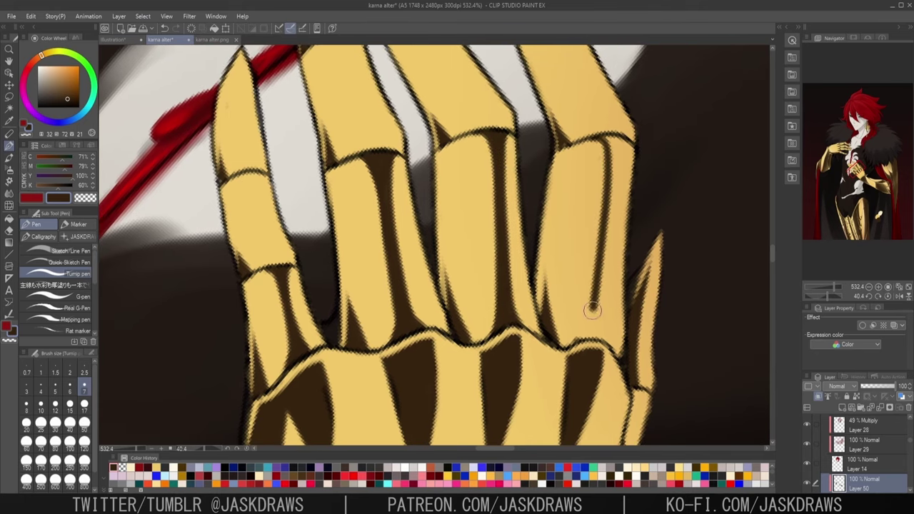
left_click_drag(619, 166, 590, 344)
- Erase a thin gold rim at the top of the shadow bands on the lowest finger segments
key("c")
left_click_drag(267, 270, 291, 267)
left_click_drag(362, 159, 397, 156)
left_click_drag(593, 143, 625, 142)
scroll(645, 202, "down", 3)
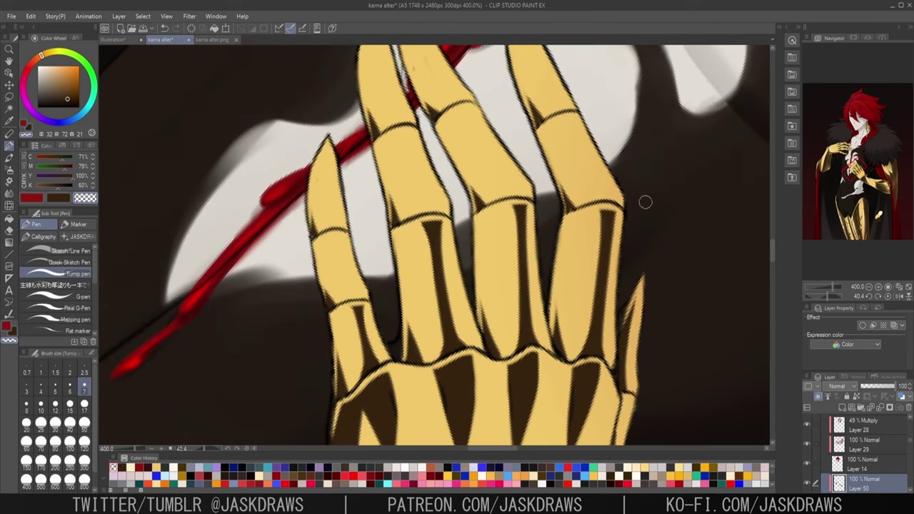
- Paint dark brown shadow bands on the middle segment and tip of the little finger and trim them with transparent color
key("c")
scroll(343, 228, "up", 5)
left_click_drag(336, 228, 359, 335)
left_click_drag(348, 228, 373, 339)
left_click_drag(322, 75, 338, 218)
key("ctrl+z")
left_click_drag(322, 76, 332, 230)
key("c")
left_click_drag(414, 142, 351, 226)
- Paint dark brown shadow bands along the middle segments of the ring, middle and index fingers
key("c")
mouse_move(380, 141)
left_mouse_down()
mouse_move(413, 277)
mouse_move(430, 280)
left_mouse_up()
left_click_drag(384, 144, 398, 173)
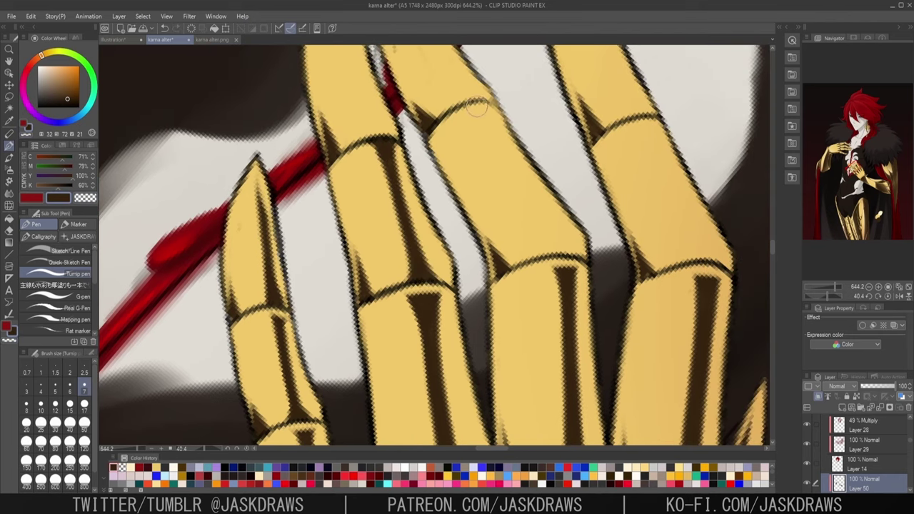
left_click_drag(477, 107, 556, 256)
left_click_drag(553, 229, 560, 247)
left_click_drag(494, 133, 544, 213)
mouse_move(624, 116)
left_mouse_down()
mouse_move(570, 127)
mouse_move(650, 268)
left_mouse_up()
left_click_drag(599, 131, 636, 223)
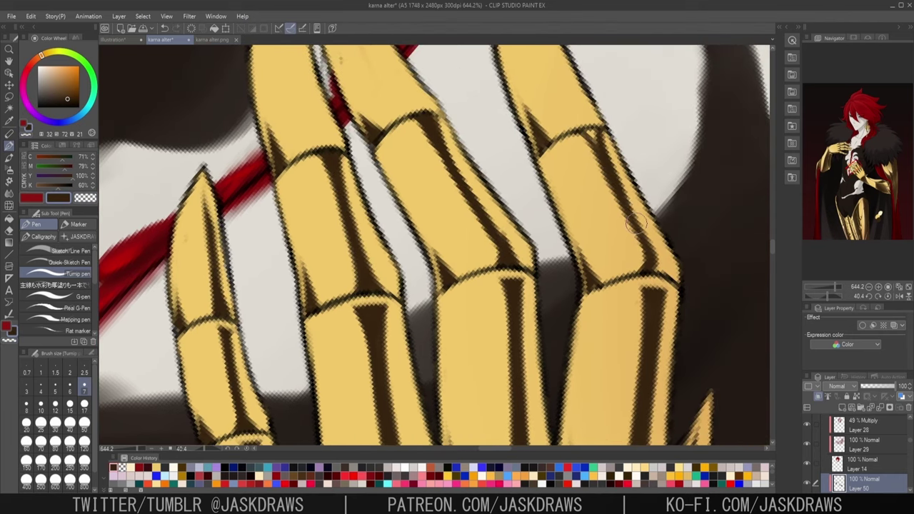
- Erase a thin gold rim at the top of the shadow bands on the middle finger segments
key("c")
mouse_move(435, 116)
left_mouse_down()
mouse_move(436, 149)
mouse_move(417, 156)
left_mouse_up()
left_click_drag(342, 185, 319, 188)
left_click_drag(603, 164, 581, 169)
left_click_drag(112, 51, 111, 130)
- Paint long dark brown shadow strokes along the pointed tips of the ring, middle and index fingers
key("c")
left_click_drag(287, 97, 312, 210)
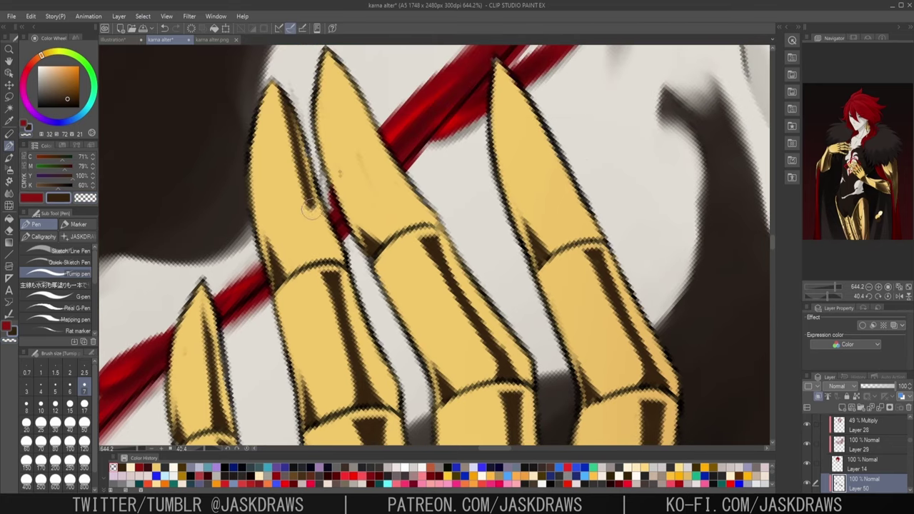
left_click_drag(335, 64, 424, 228)
left_click_drag(500, 63, 595, 239)
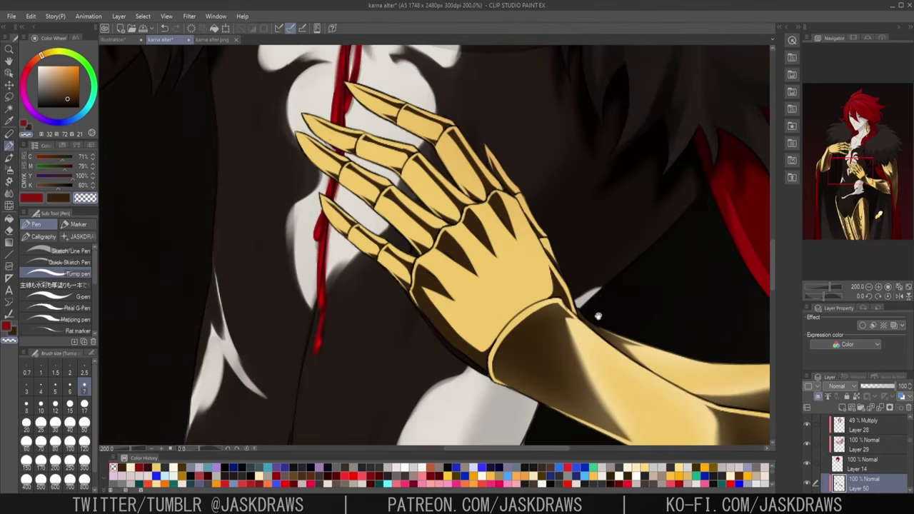
- Soften the dark shadows on the back of the hand and fingers into metallic gradients and airbrush cream highlights on Layer 51
key("j")
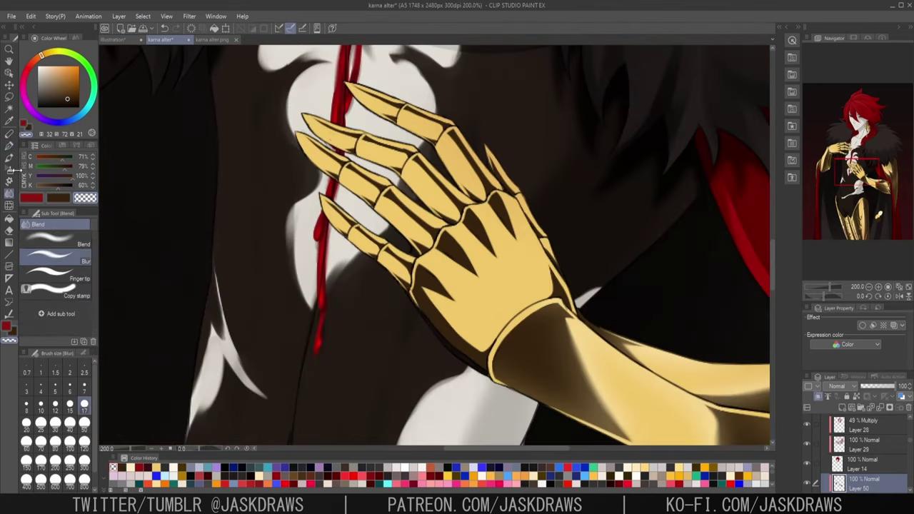
left_click(70, 405)
left_click_drag(348, 255, 434, 343)
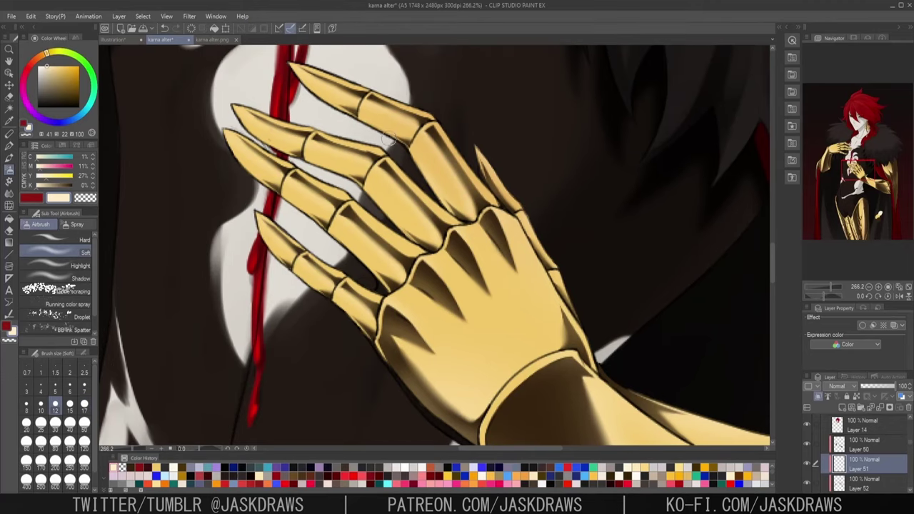
- Examine the shading of both gauntlets, the sleeves and the leg armor across the whole figure
scroll(583, 226, "down", 12)
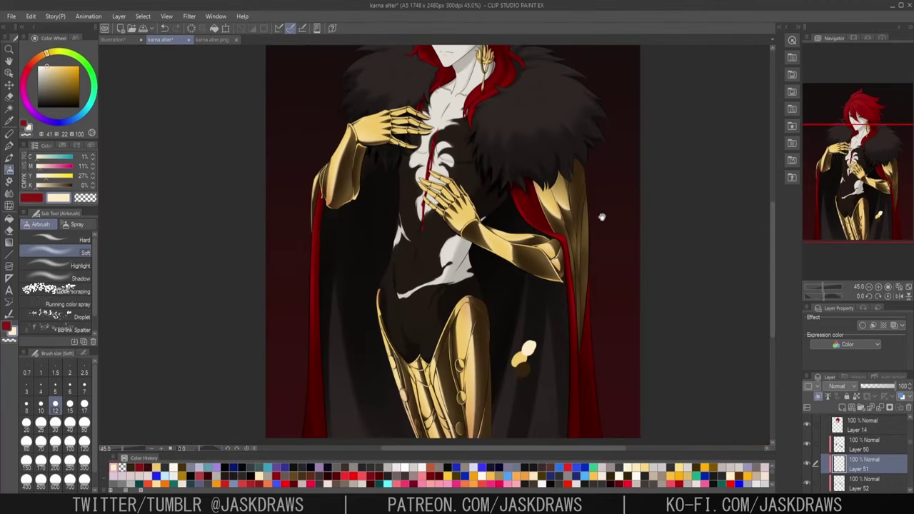
left_click_drag(603, 216, 603, 236)
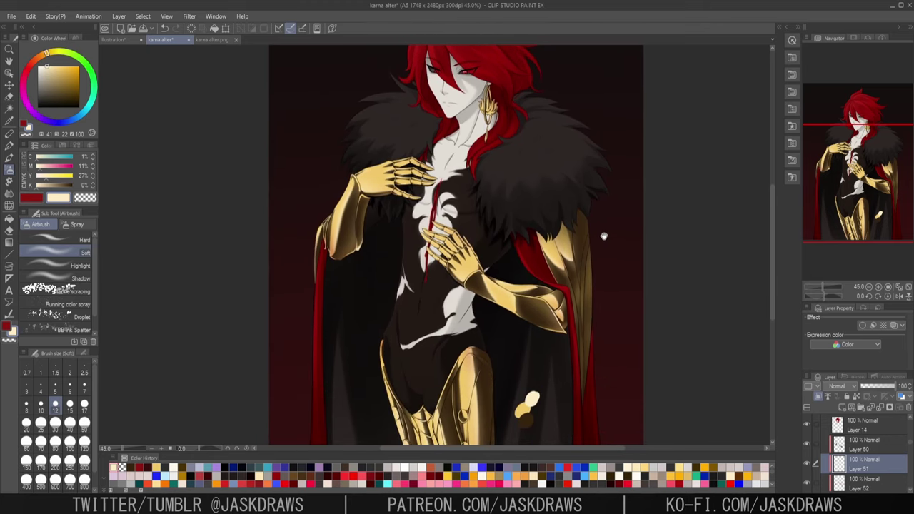
left_click_drag(643, 383, 635, 196)
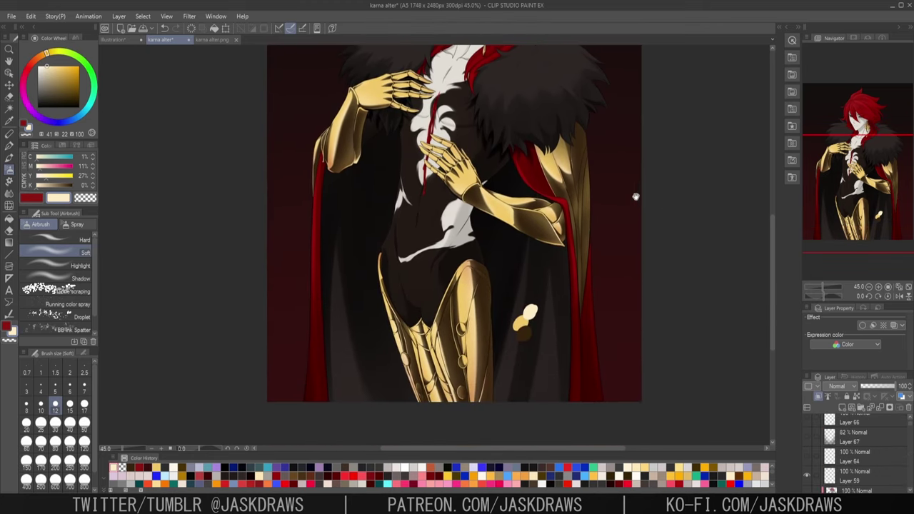
left_click_drag(534, 206, 543, 270)
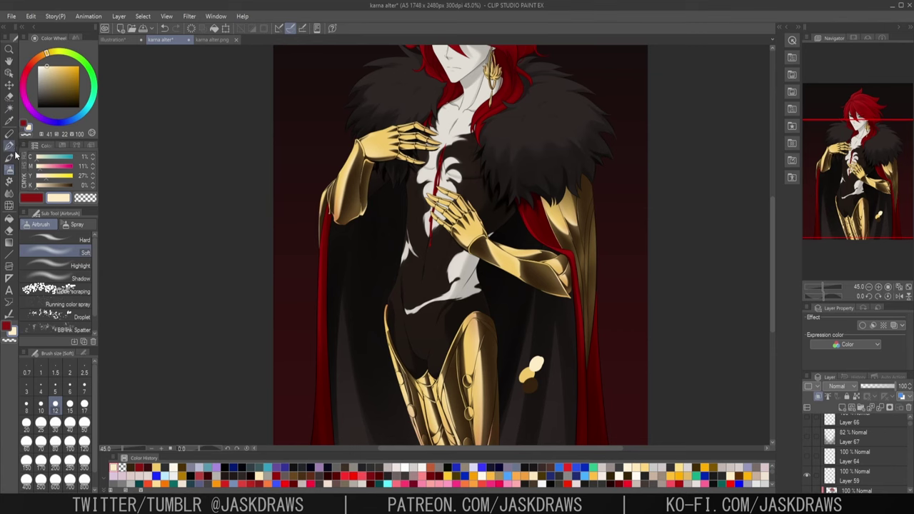
left_click(10, 112)
scroll(531, 345, "up", 5)
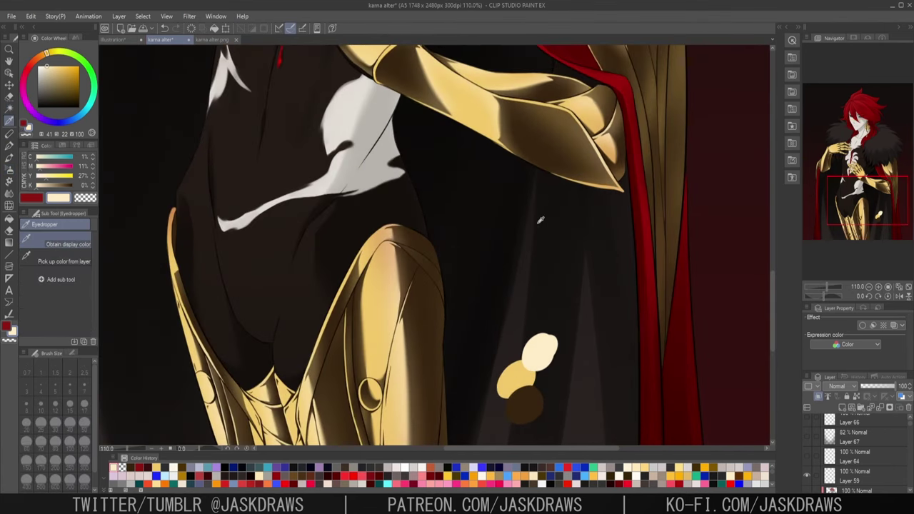
left_click(10, 169)
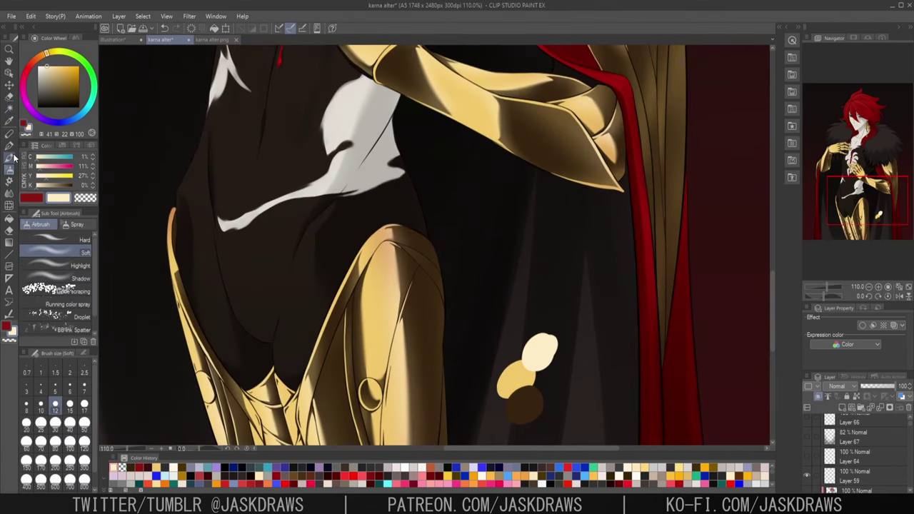
- Add a new layer above Layer 59 for the glow and enlarge the Soft airbrush
scroll(417, 323, "down", 3)
scroll(878, 465, "up", 1)
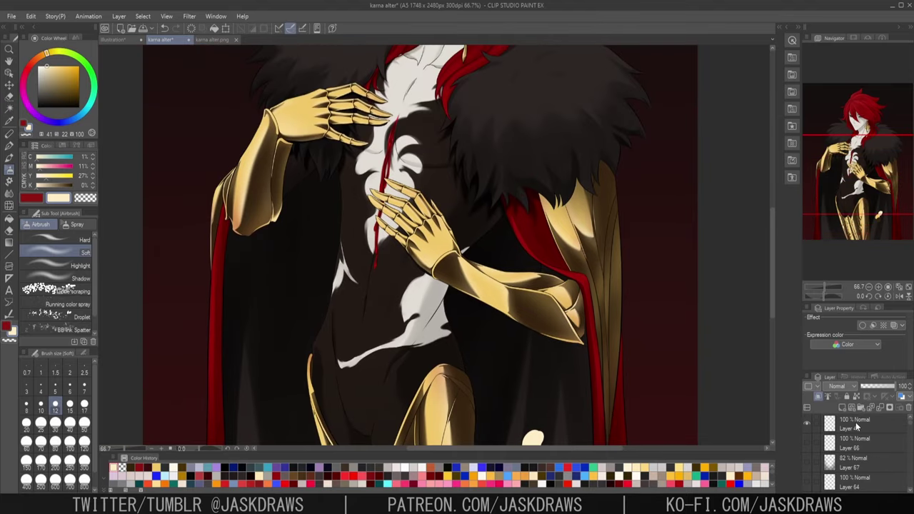
scroll(871, 464, "down", 2)
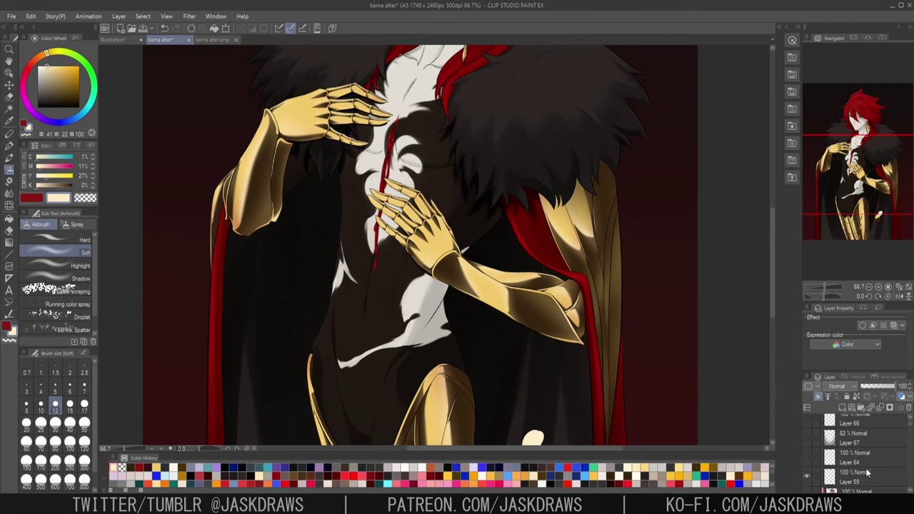
left_click(861, 479)
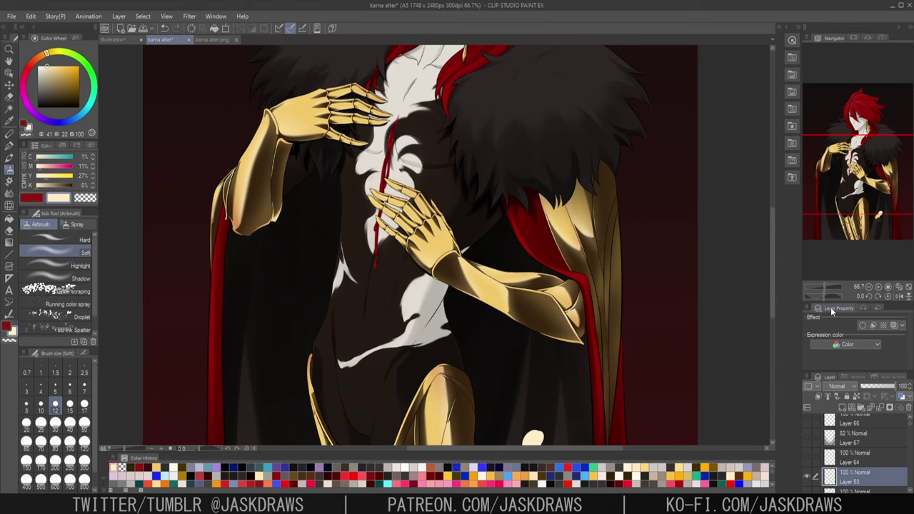
left_click_drag(486, 235, 532, 301)
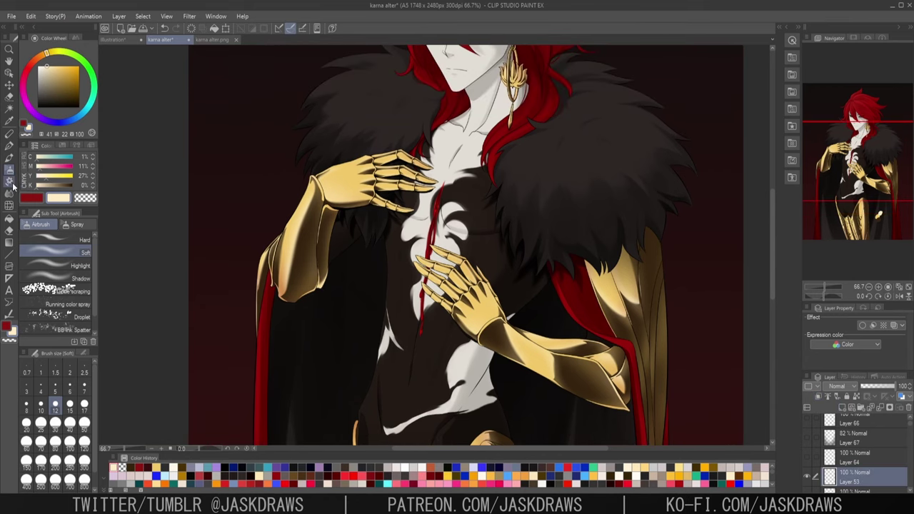
left_click(55, 424)
left_click_drag(456, 240, 458, 303)
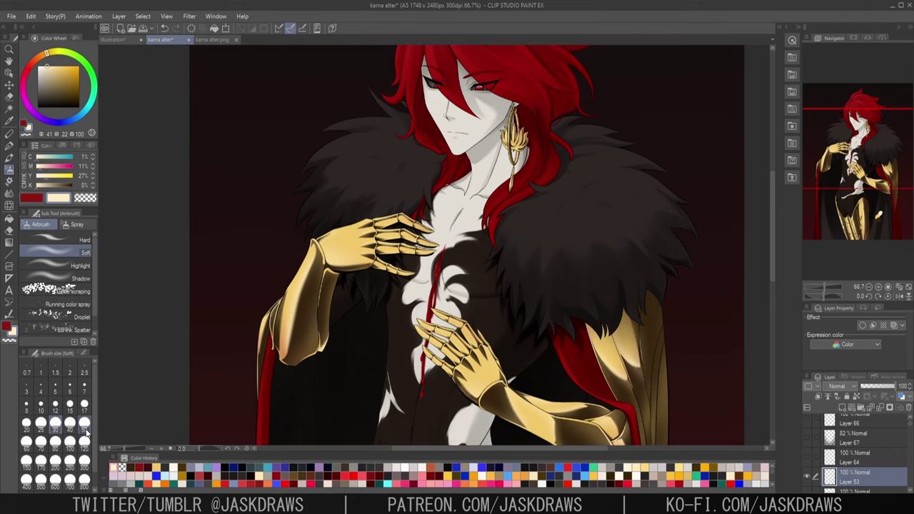
- Airbrush a soft cream glow over the raised gauntlet's forearm and hand with the Soft airbrush at size 80
scroll(395, 258, "up", 3)
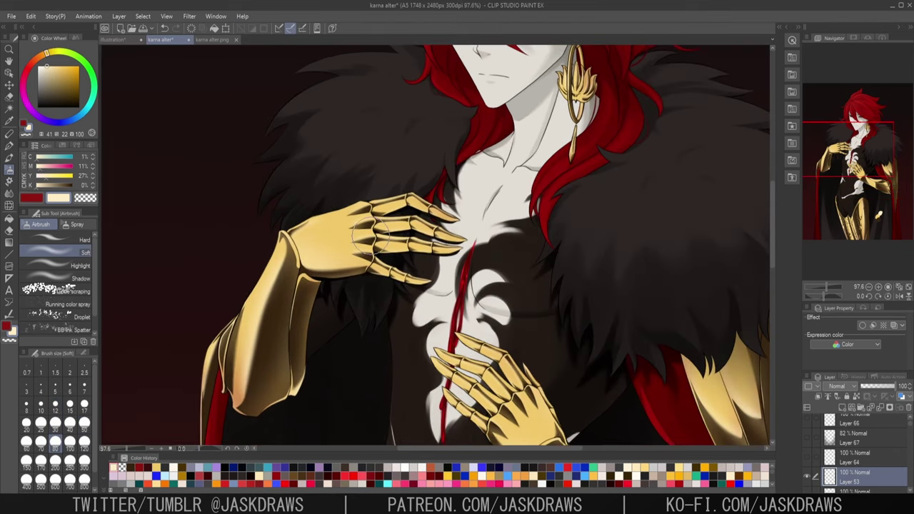
left_click_drag(615, 258, 590, 333)
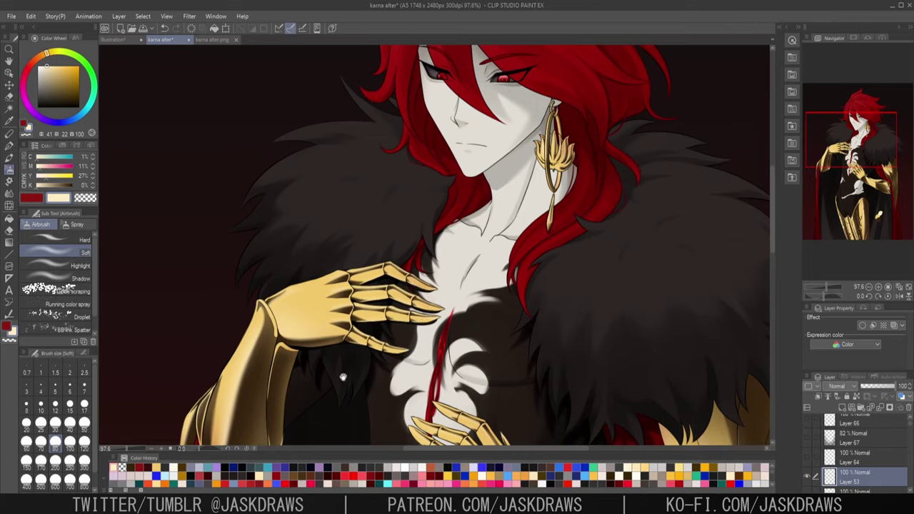
left_click_drag(342, 377, 441, 277)
scroll(427, 206, "up", 2)
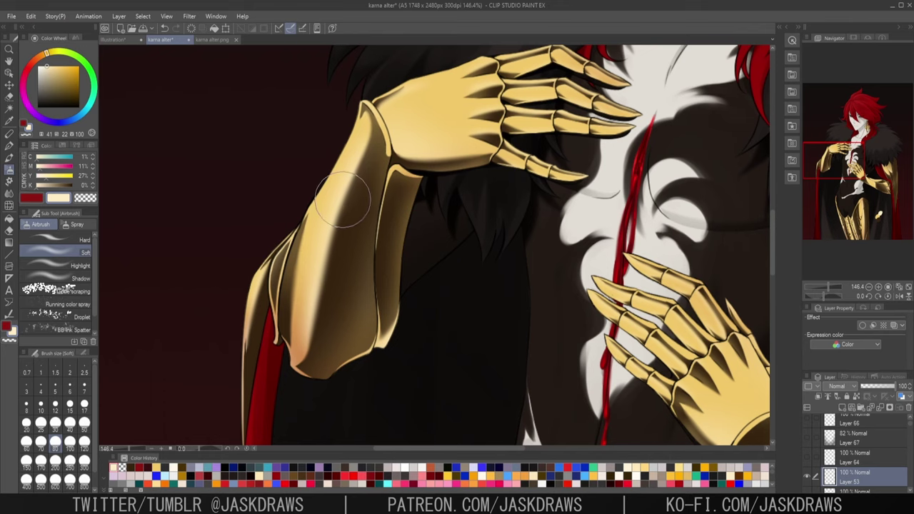
left_click_drag(342, 199, 342, 203)
mouse_move(595, 187)
left_mouse_down()
mouse_move(577, 203)
mouse_move(593, 185)
left_mouse_up()
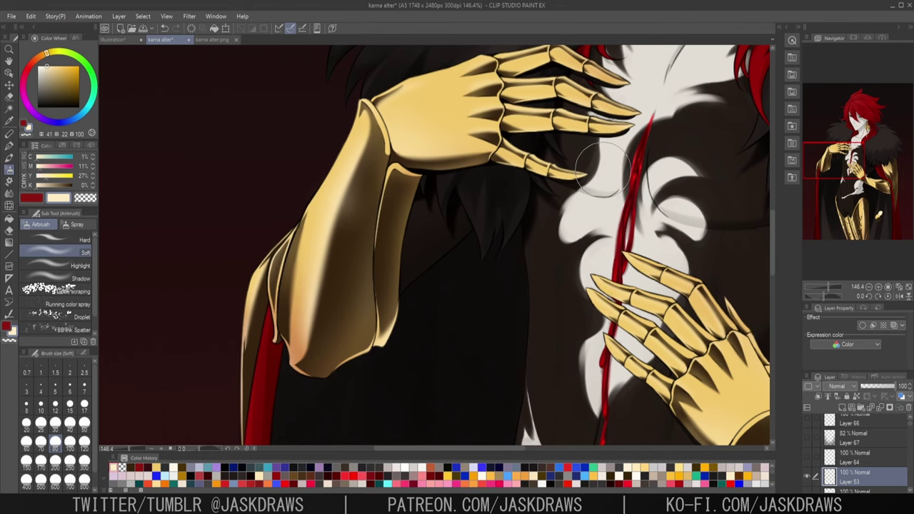
left_click_drag(349, 184, 349, 217)
left_click_drag(550, 258, 509, 345)
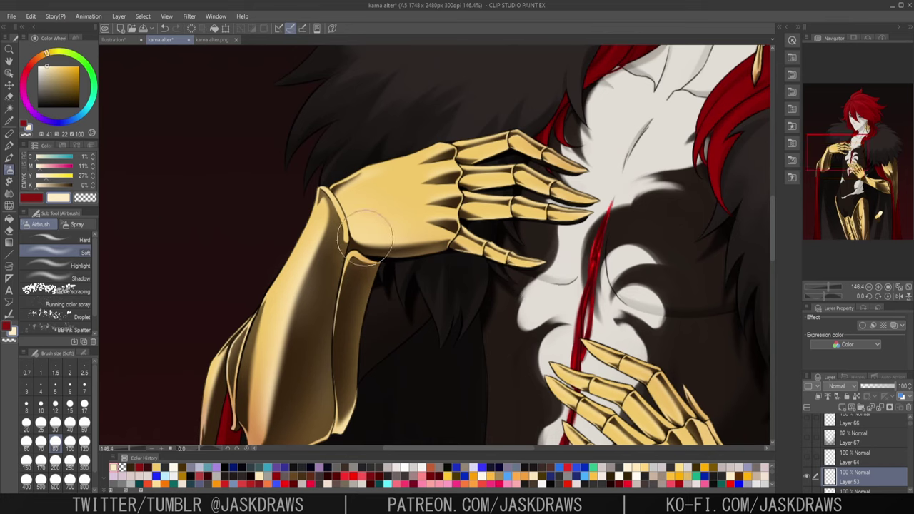
- Airbrush a soft cream glow over the gold earring and its hanging pendant
scroll(594, 234, "down", 3)
left_click_drag(663, 331, 507, 330)
scroll(512, 172, "up", 3)
left_click_drag(460, 174, 464, 182)
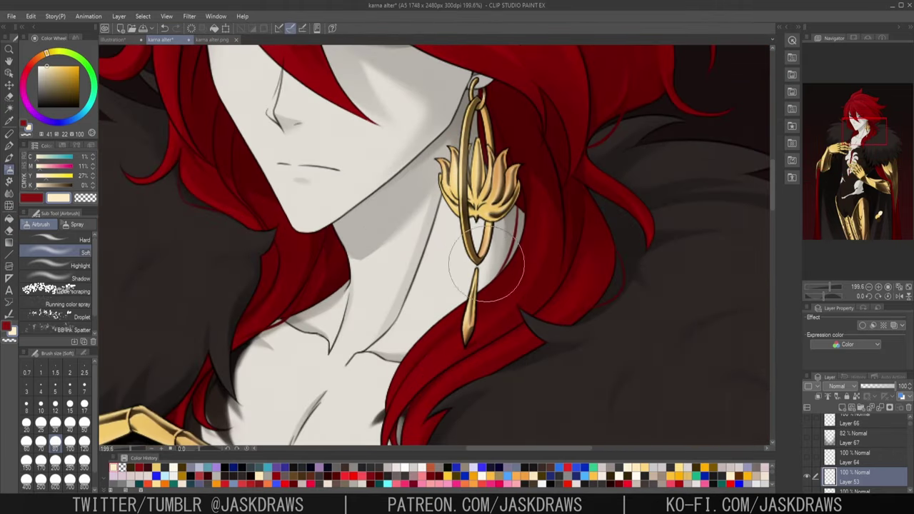
scroll(493, 266, "down", 3)
mouse_move(586, 319)
left_mouse_down()
mouse_move(595, 249)
mouse_move(589, 339)
left_mouse_up()
scroll(435, 285, "up", 3)
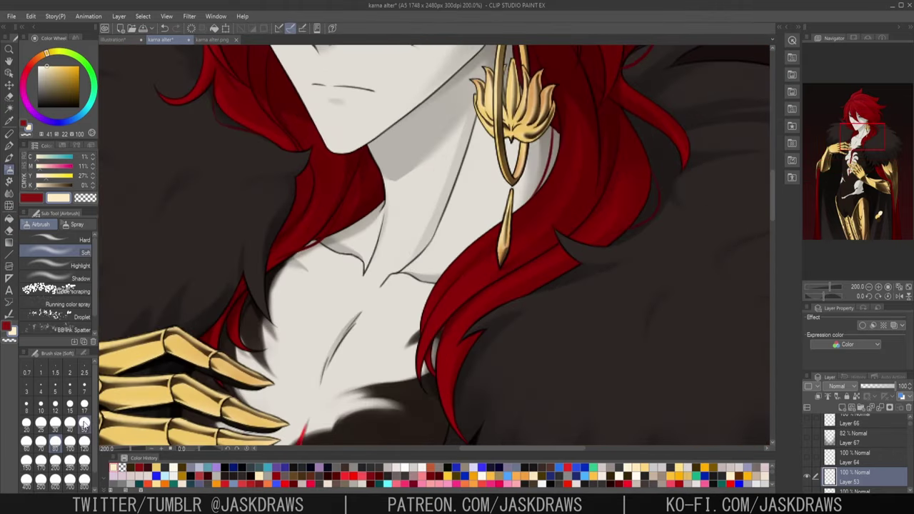
scroll(500, 250, "up", 2)
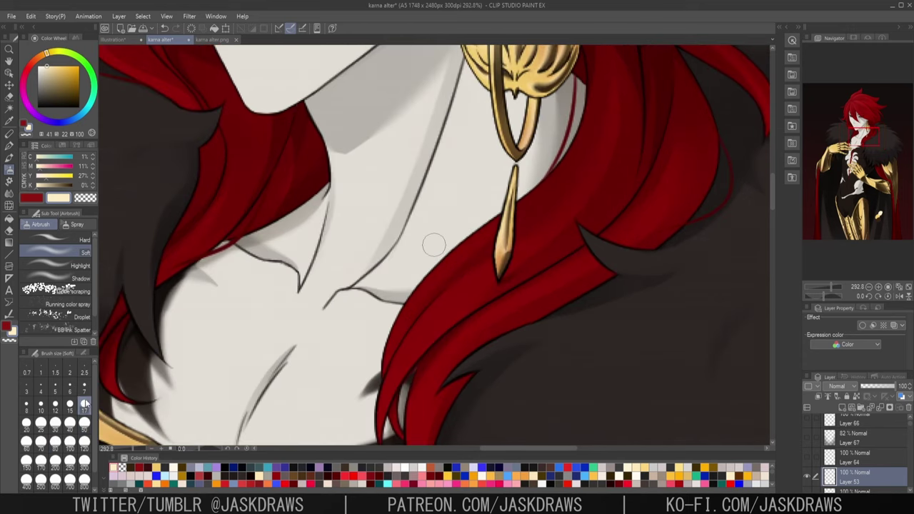
- Airbrush a soft cream glow over the gold sleeve below the fur collar and over the leg armor
scroll(660, 356, "down", 4)
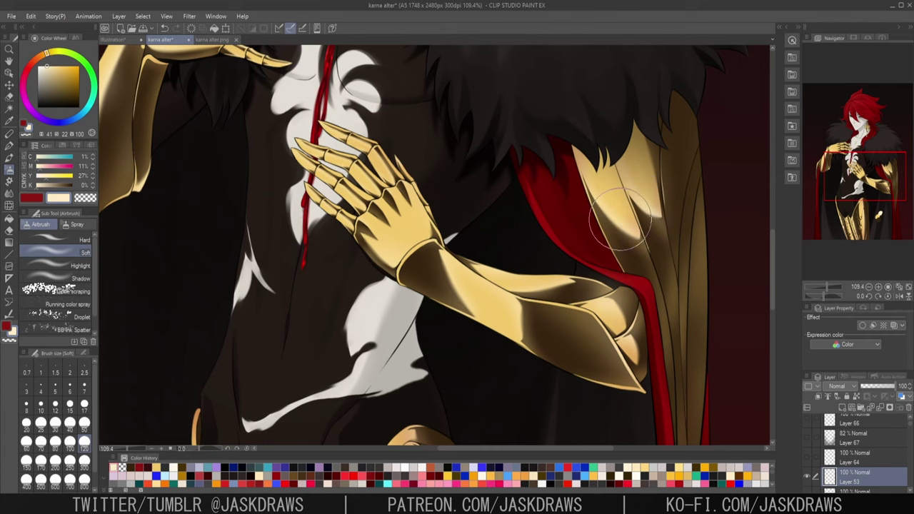
left_click_drag(619, 221, 624, 215)
scroll(524, 300, "down", 2)
left_click_drag(594, 368, 598, 189)
left_click_drag(471, 239, 473, 407)
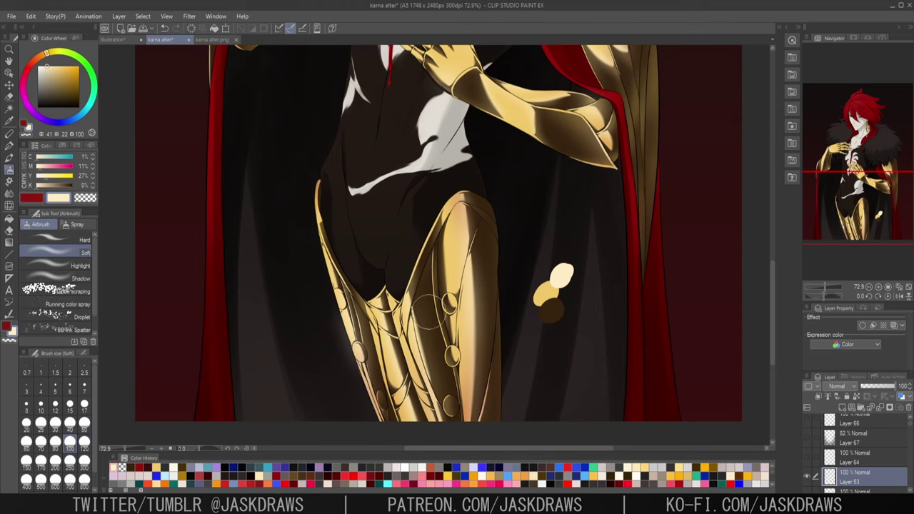
- Hide and show the glow layer, Layer 53, to compare the figure with and without it
scroll(588, 299, "down", 2)
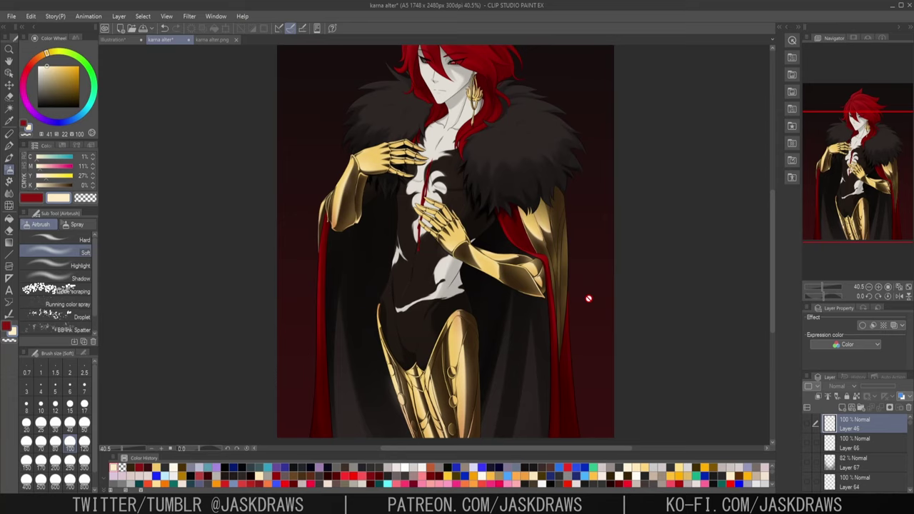
scroll(871, 442, "down", 2)
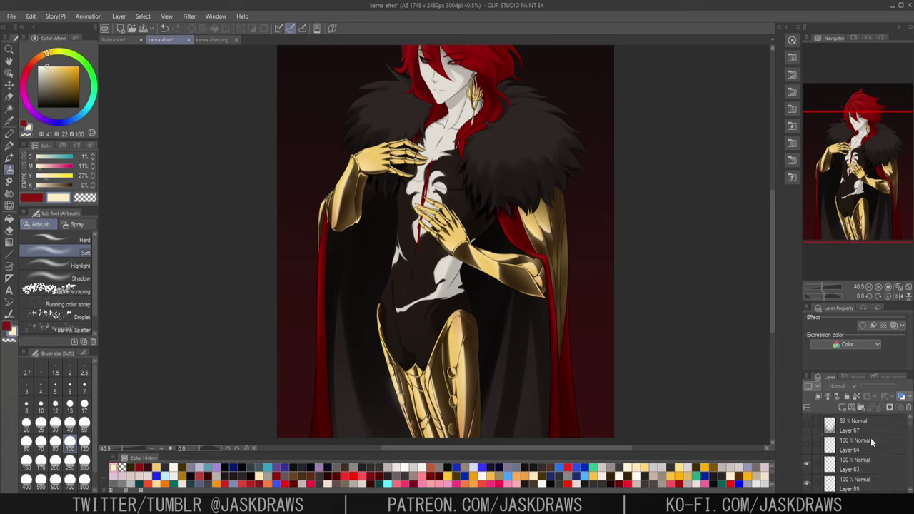
left_click(807, 466)
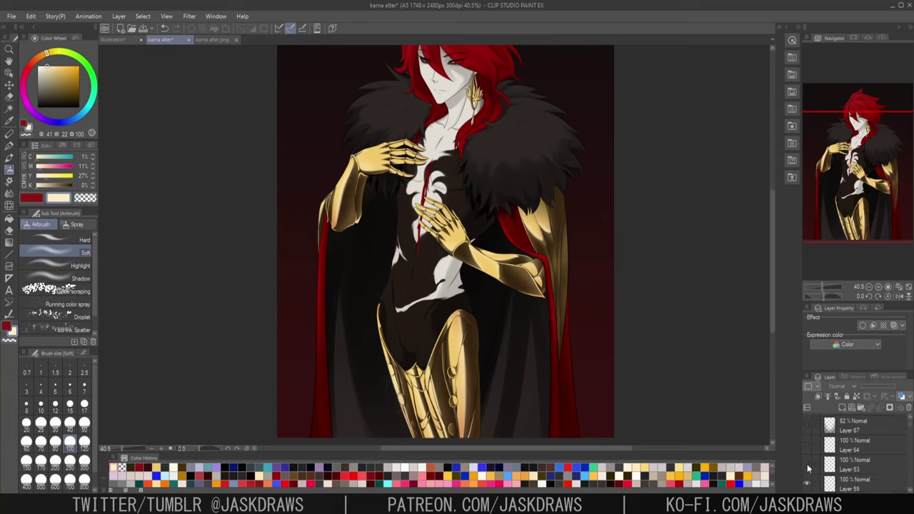
left_click(807, 467)
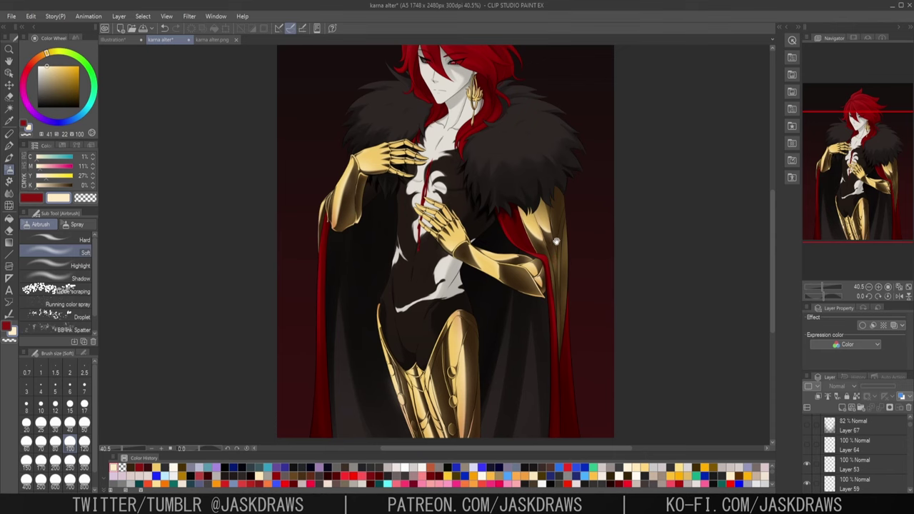
- Examine the gold gauntlets, sleeves, earring and leg armor across the whole figure
left_click_drag(556, 241, 555, 267)
scroll(495, 349, "up", 3)
scroll(545, 254, "down", 1)
left_click_drag(569, 183, 557, 357)
scroll(596, 265, "down", 3)
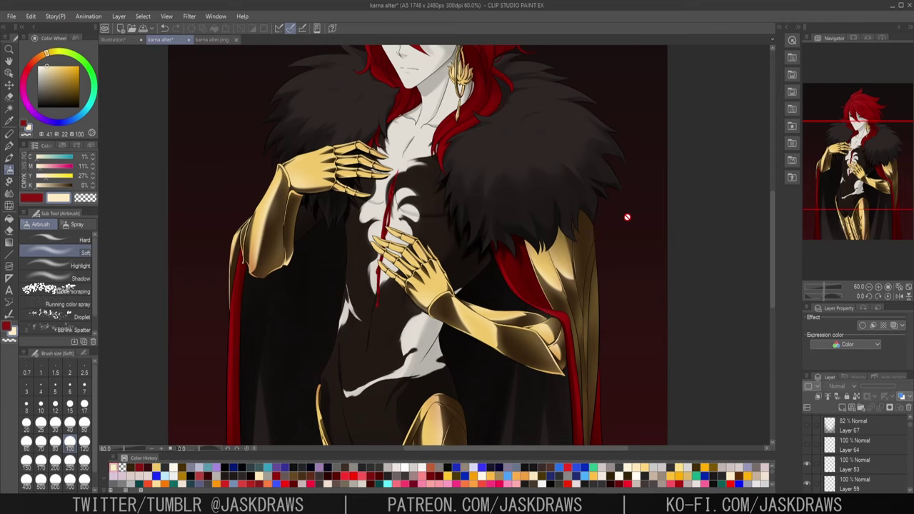
scroll(412, 247, "down", 5)
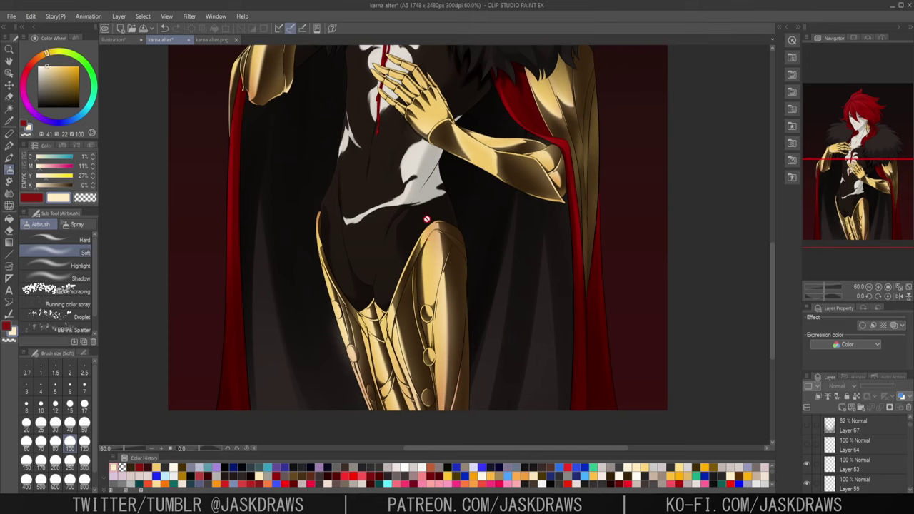
left_click_drag(775, 264, 772, 229)
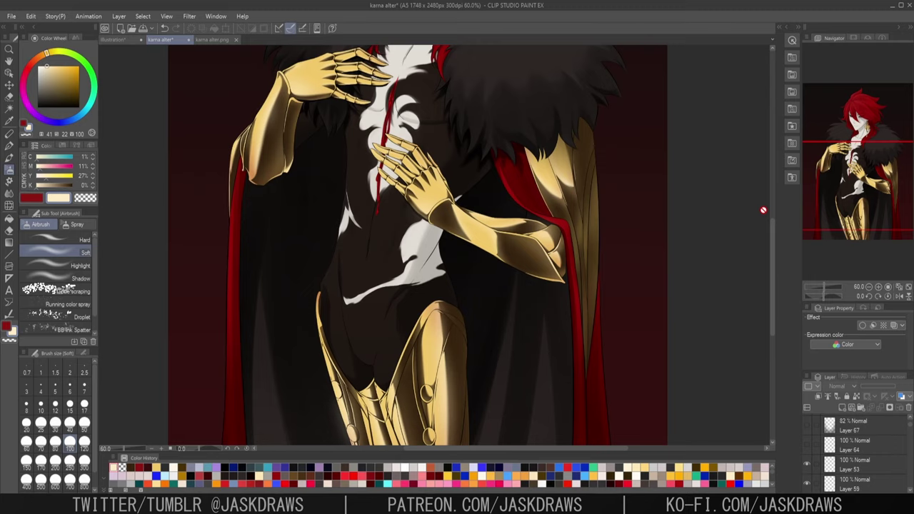
scroll(762, 210, "down", 2)
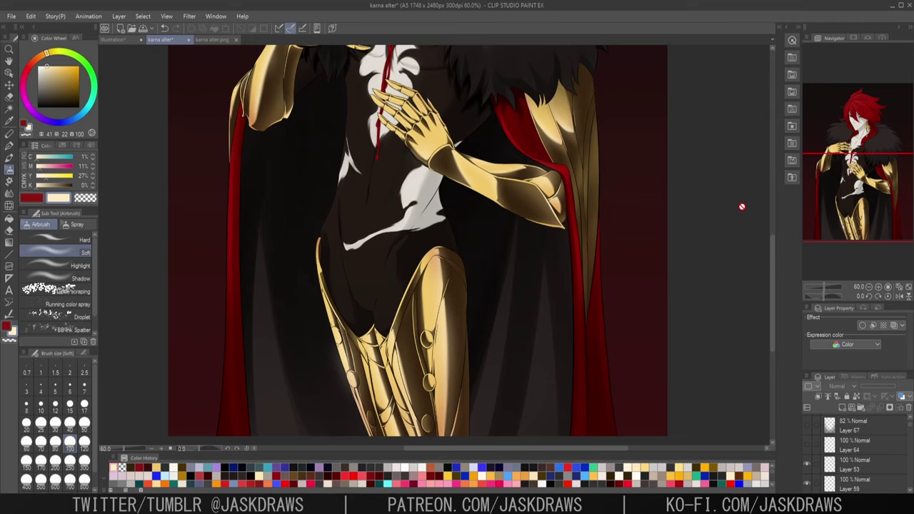
scroll(735, 200, "up", 5)
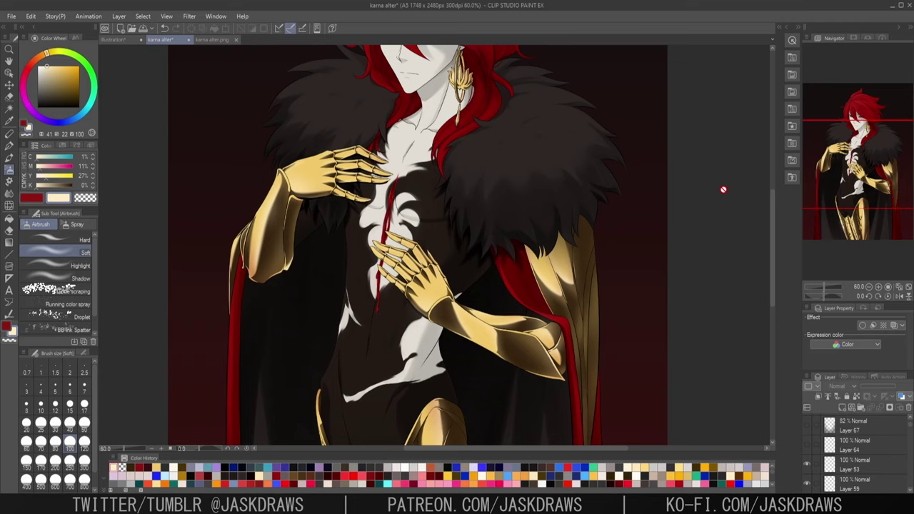
scroll(741, 219, "down", 1)
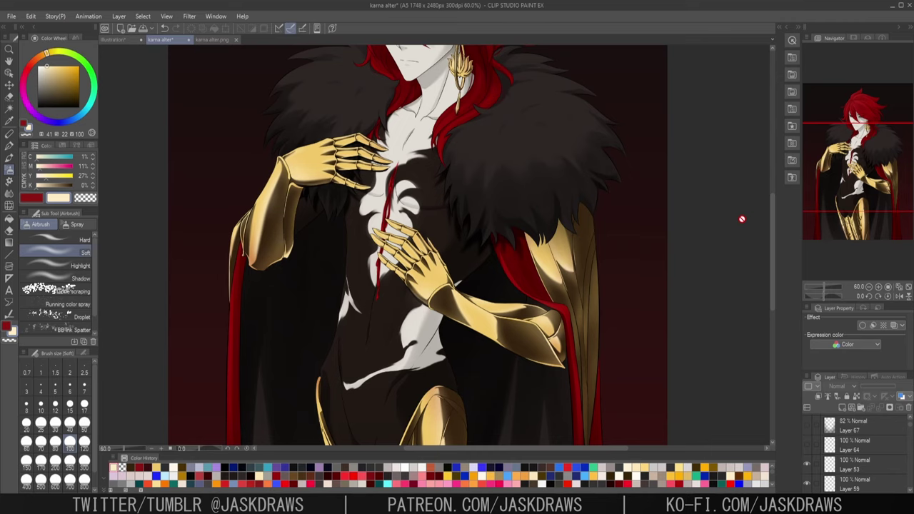
scroll(742, 219, "up", 1)
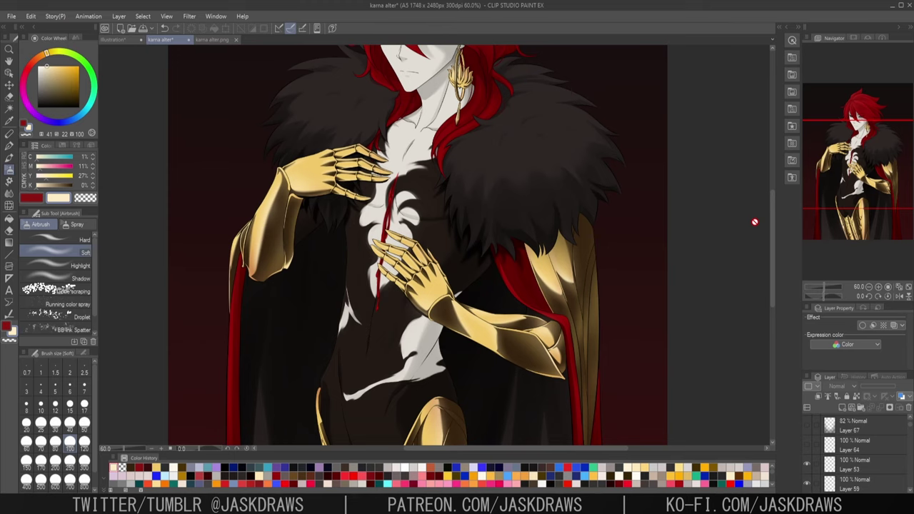
scroll(712, 354, "up", 1)
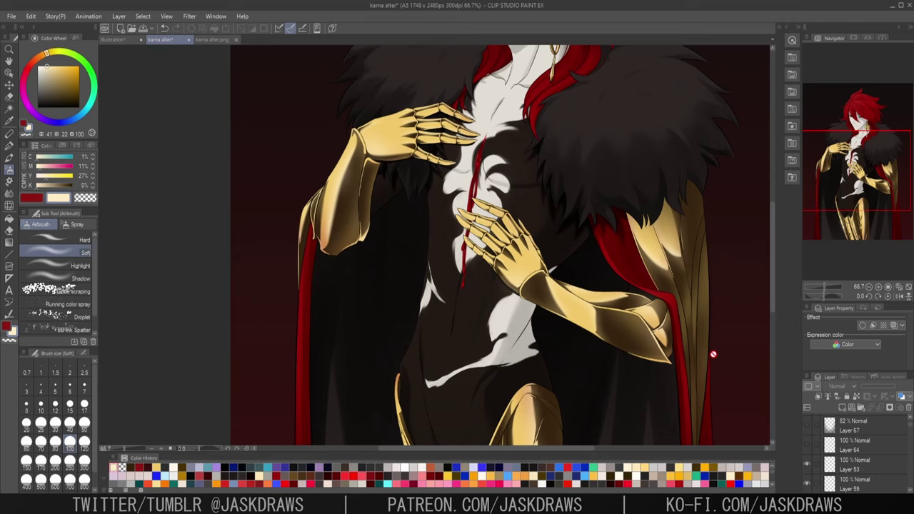
left_click(162, 41)
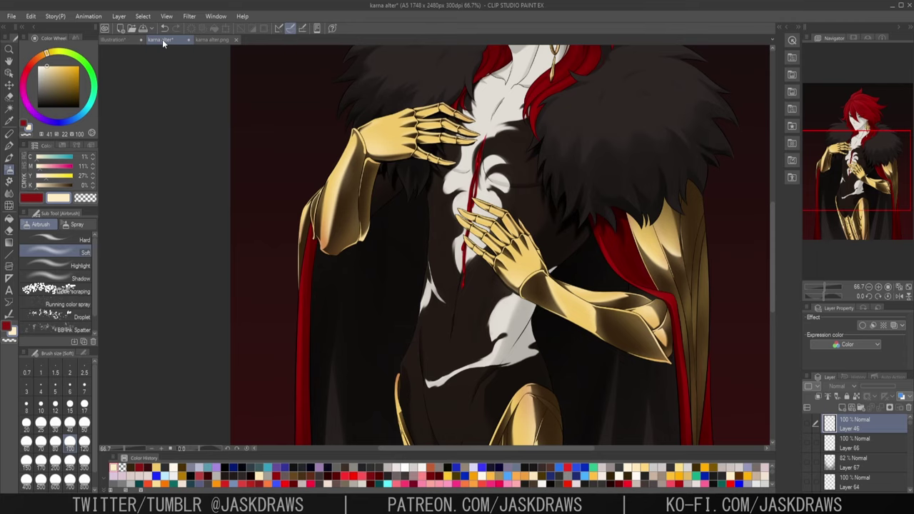
left_click(235, 39)
left_click(123, 39)
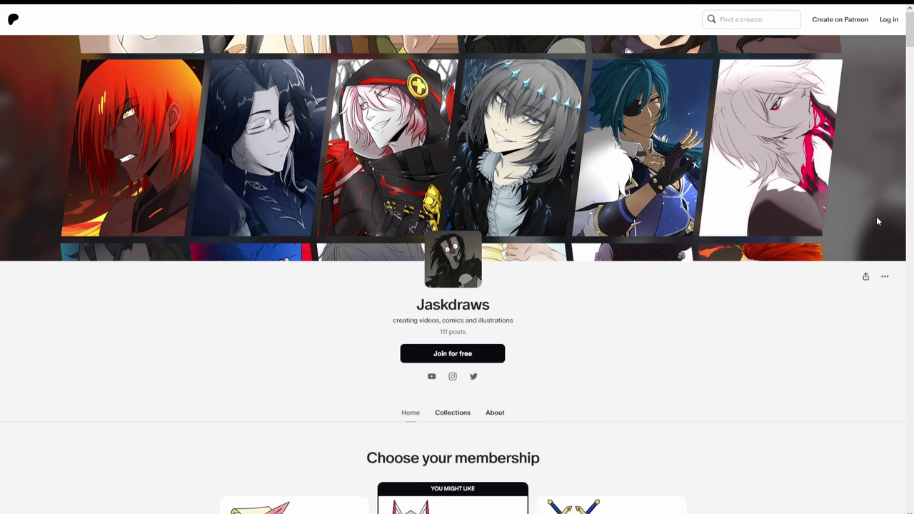
- Switch to the artist's Patreon page and look through its membership tiers
scroll(877, 221, "down", 4)
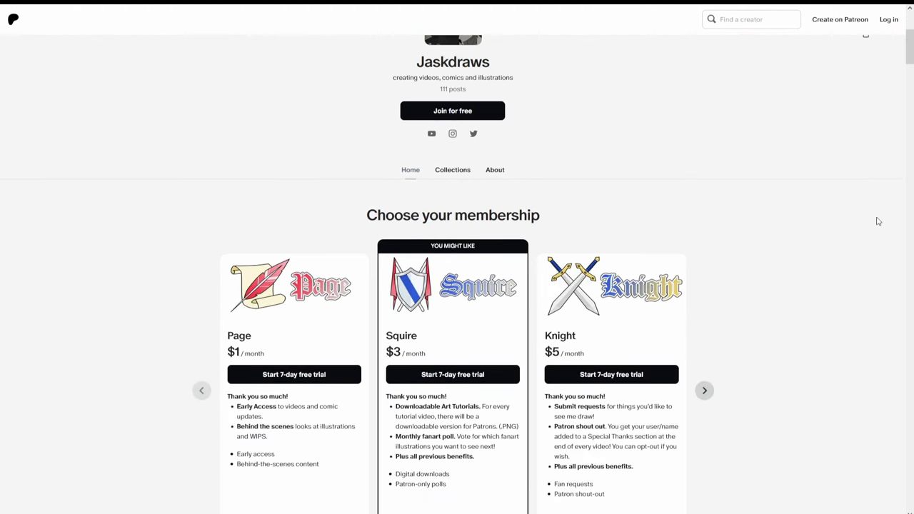
scroll(877, 221, "down", 1)
left_click(705, 344)
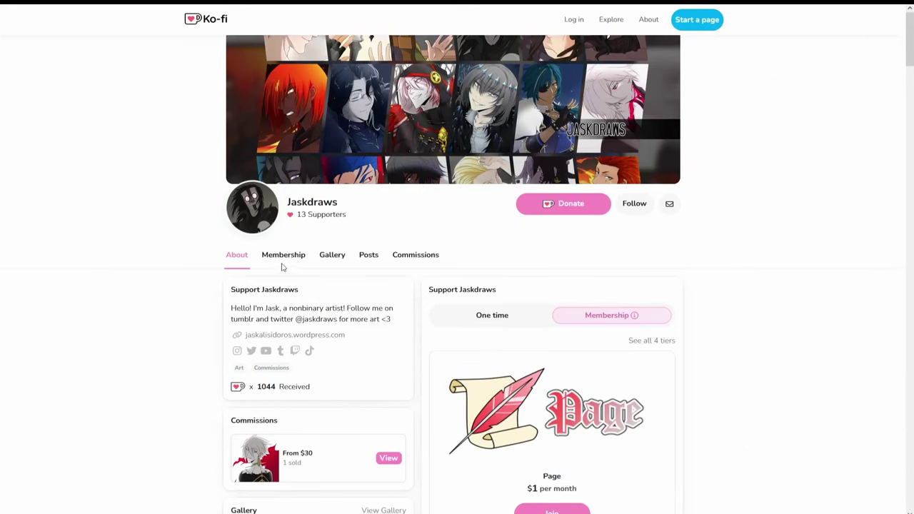
- Show the membership levels on the artist's Ko-fi page and read through them
left_click(282, 266)
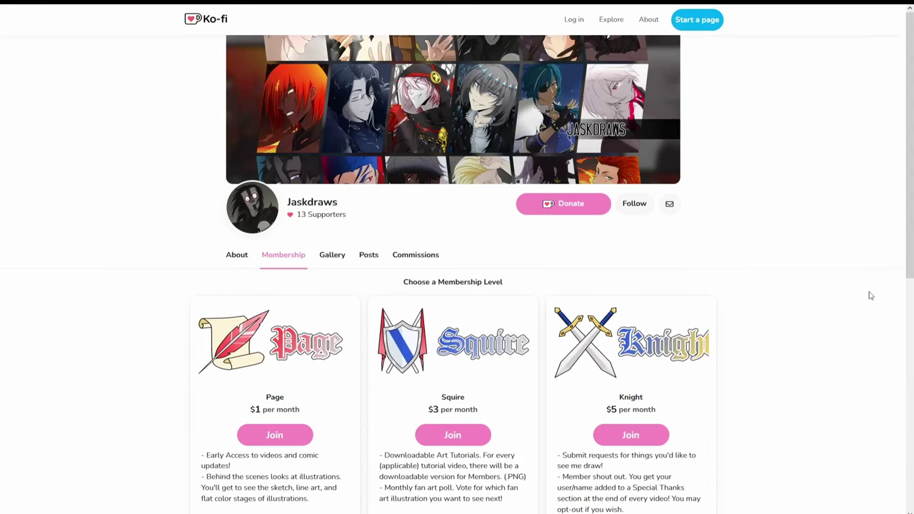
scroll(870, 295, "down", 5)
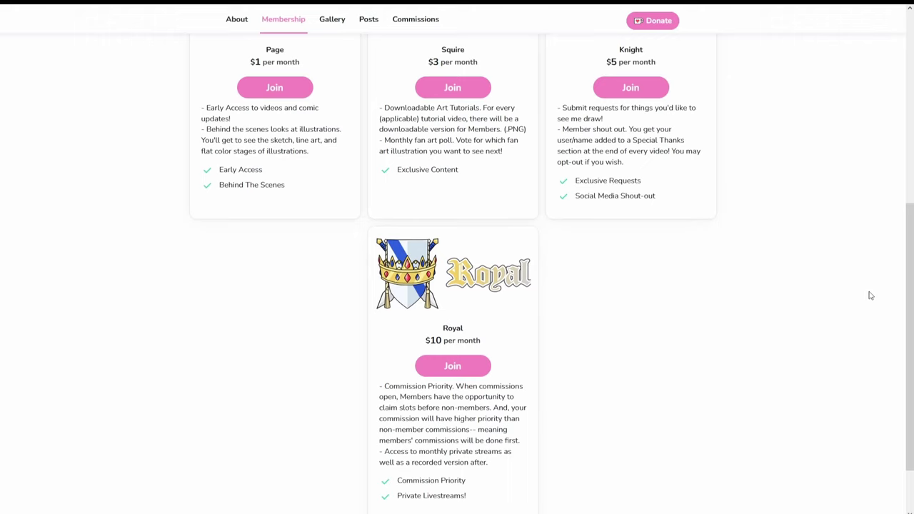
scroll(870, 296, "up", 3)
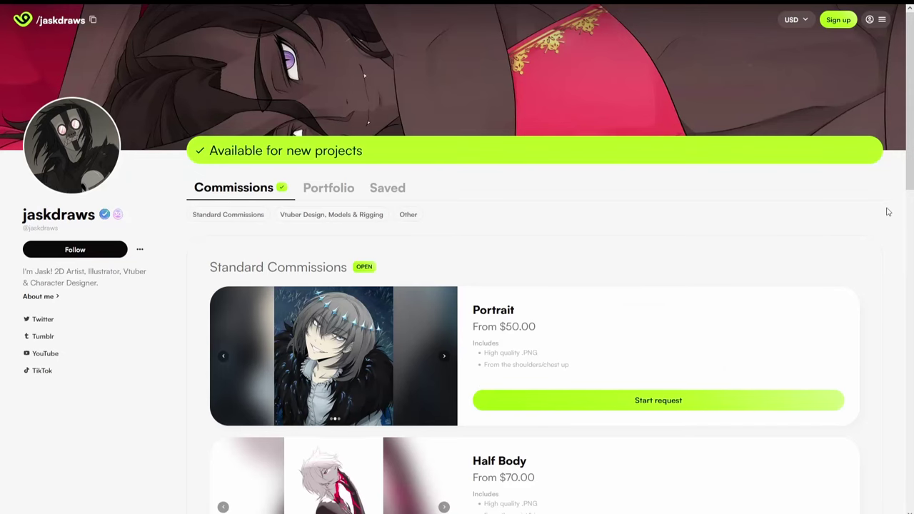
- Look through the standard, Vtuber and other offers on the artist's commissions page
scroll(888, 212, "down", 4)
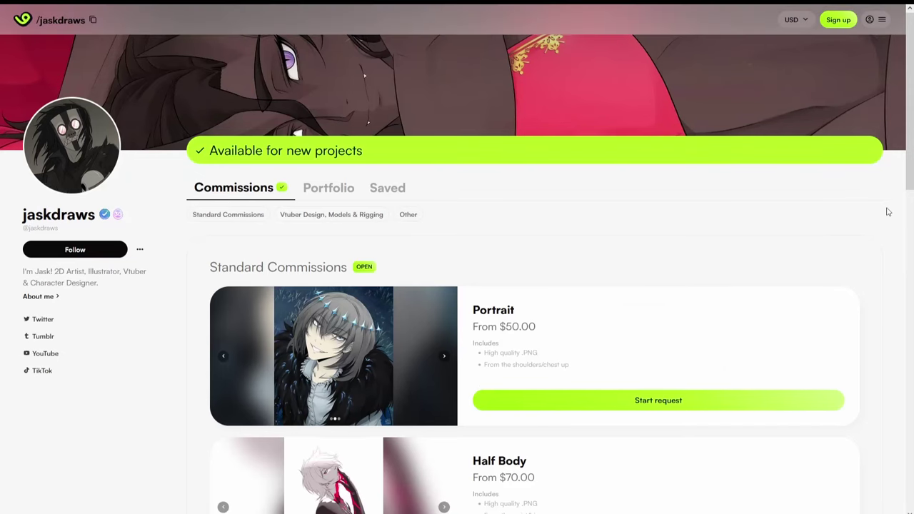
scroll(888, 212, "down", 7)
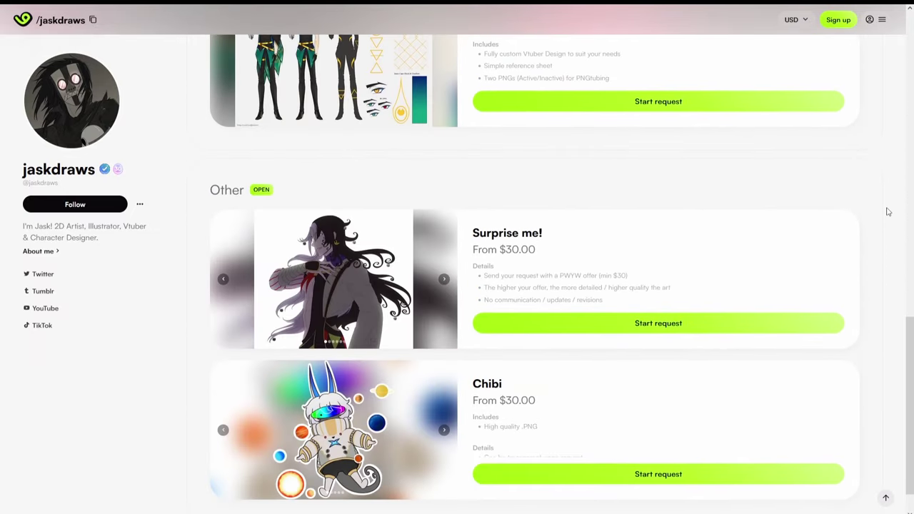
scroll(888, 212, "down", 1)
scroll(888, 212, "up", 4)
scroll(888, 212, "up", 10)
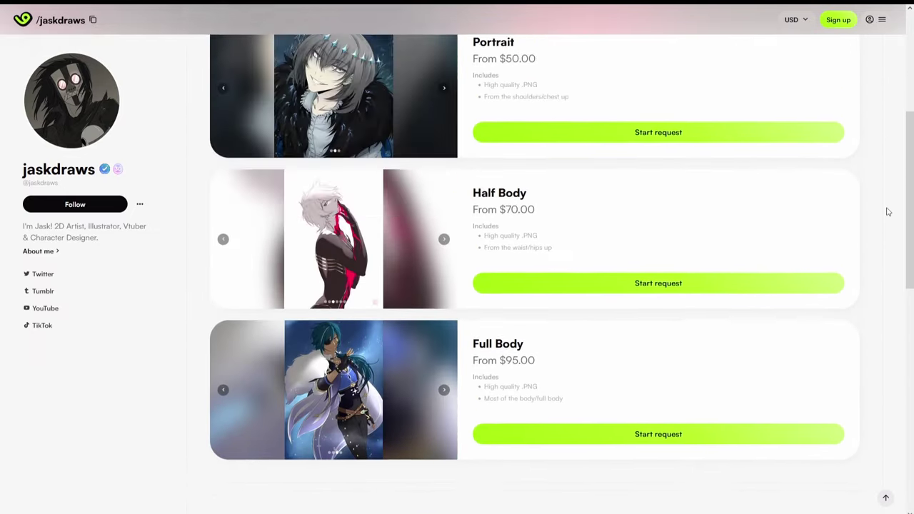